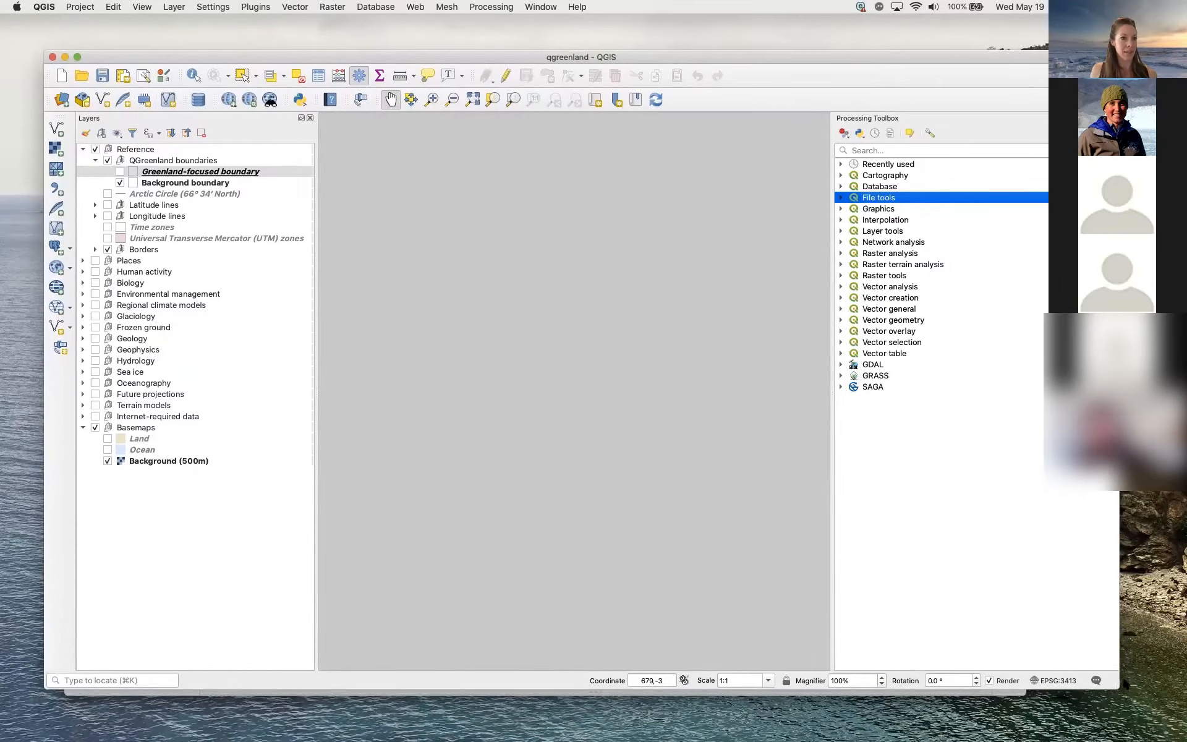
Close the Processing Toolbox in the enlarged window and zoom the map to its full extent.
{"action": "left_click_drag", "start_coordinate": [1116, 689], "coordinate": [1138, 701]}
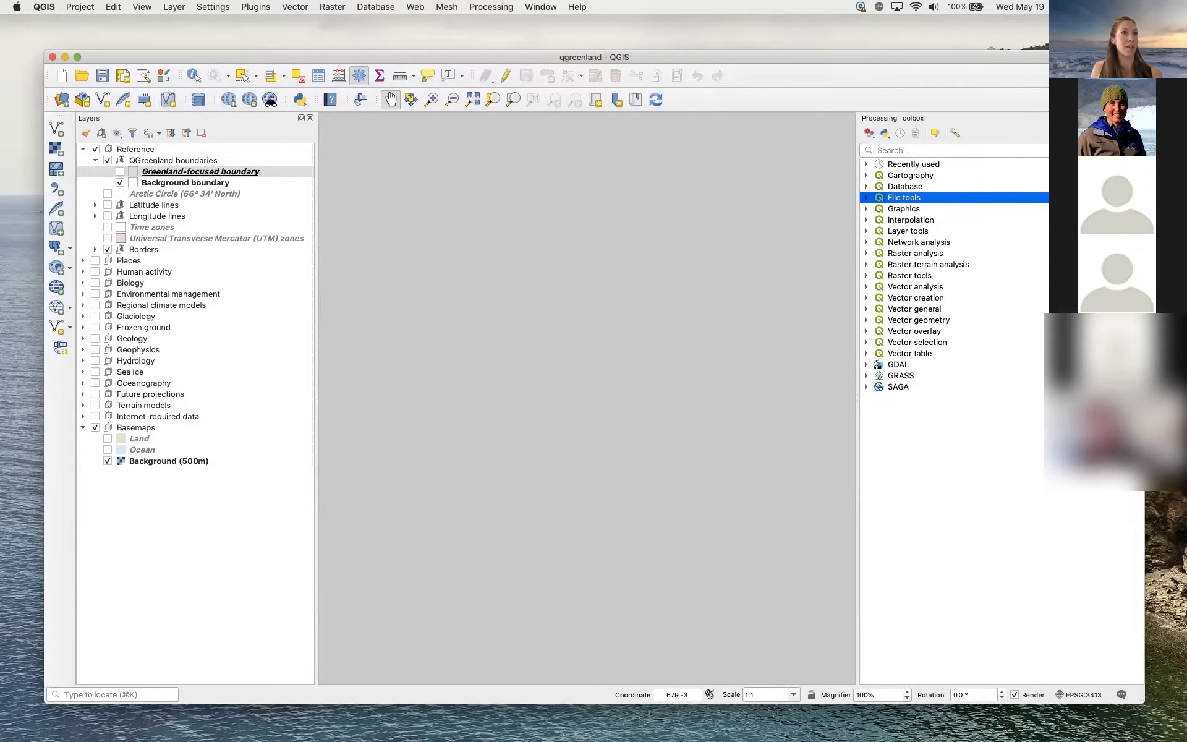
{"action": "left_click", "coordinate": [1139, 118]}
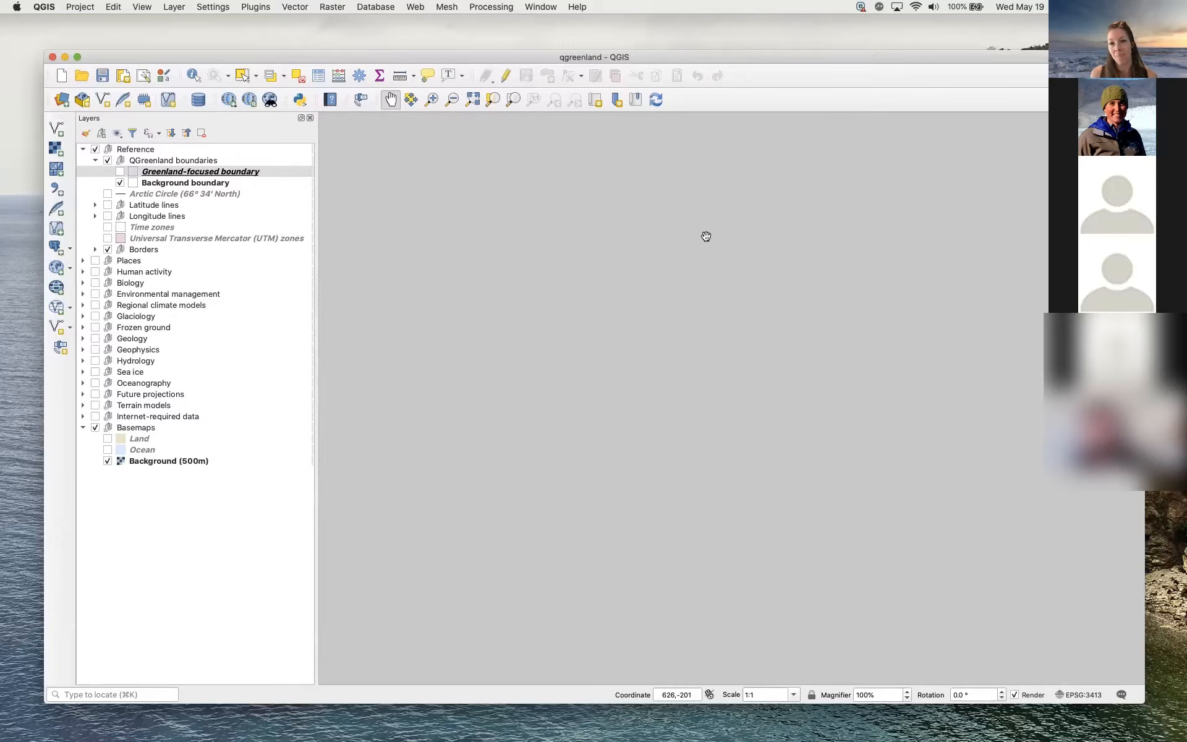
{"action": "left_click", "coordinate": [472, 100]}
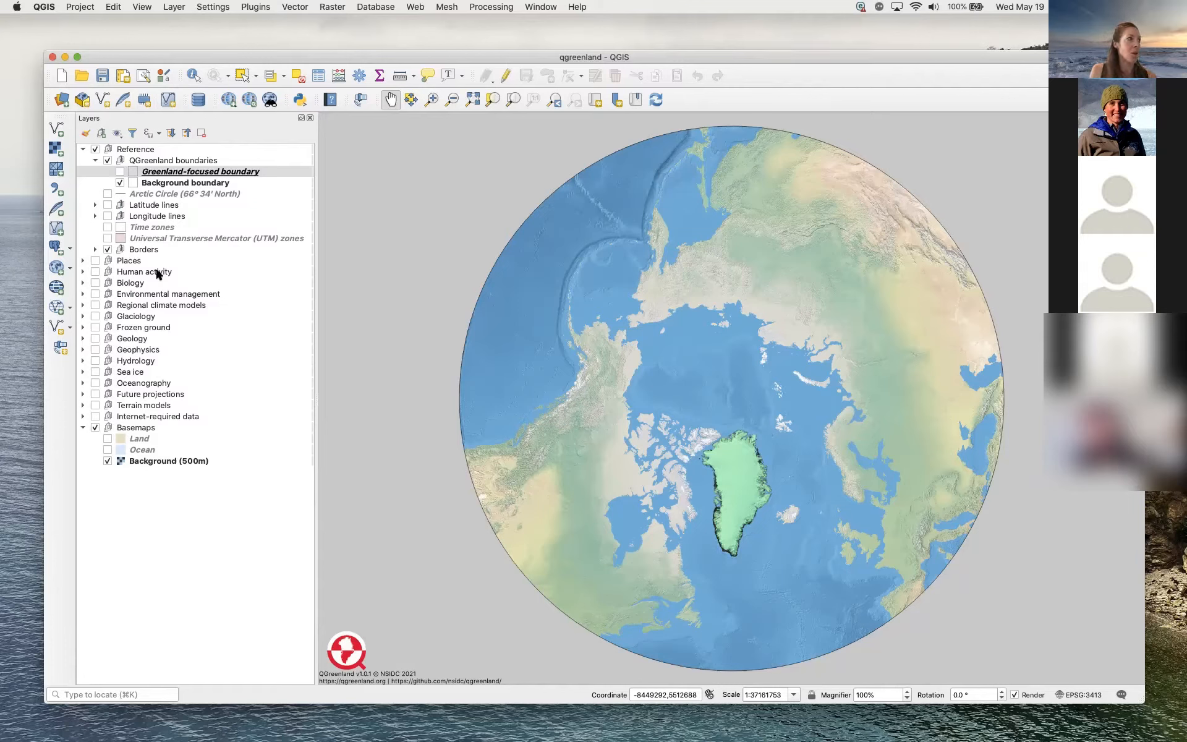
Look through the RACMO model output layers under Regional climate models and collapse the groups again.
{"action": "left_click", "coordinate": [83, 305]}
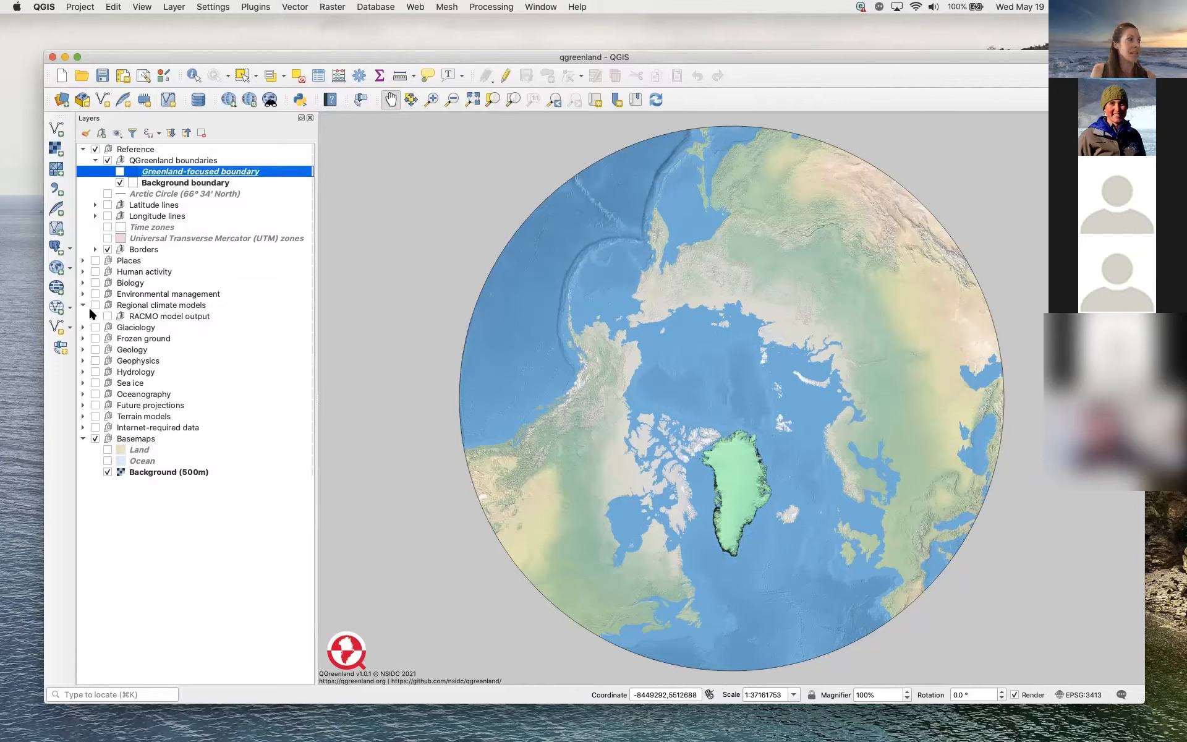
{"action": "left_click", "coordinate": [95, 316]}
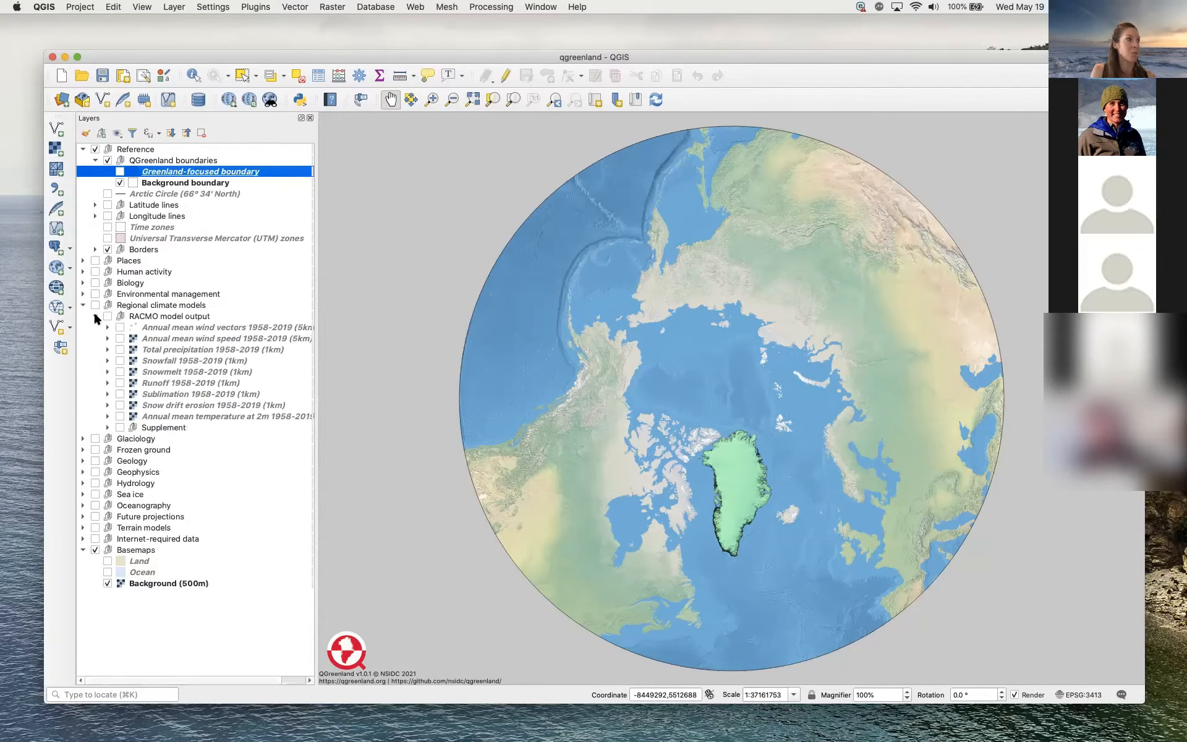
{"action": "left_click", "coordinate": [94, 315]}
{"action": "left_click", "coordinate": [83, 305]}
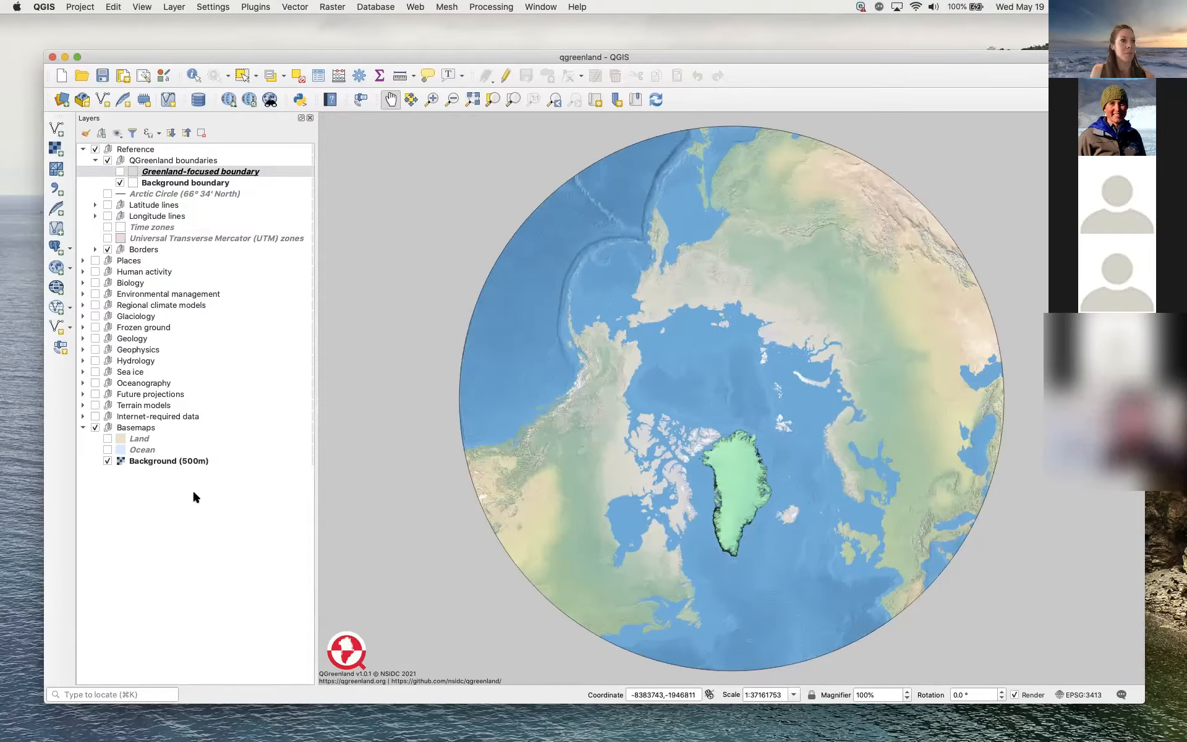
Open the properties of the Public licenses layer in the Mineral and hydrocarbon licenses group under Environmental management.
{"action": "left_click_drag", "start_coordinate": [583, 477], "coordinate": [554, 421]}
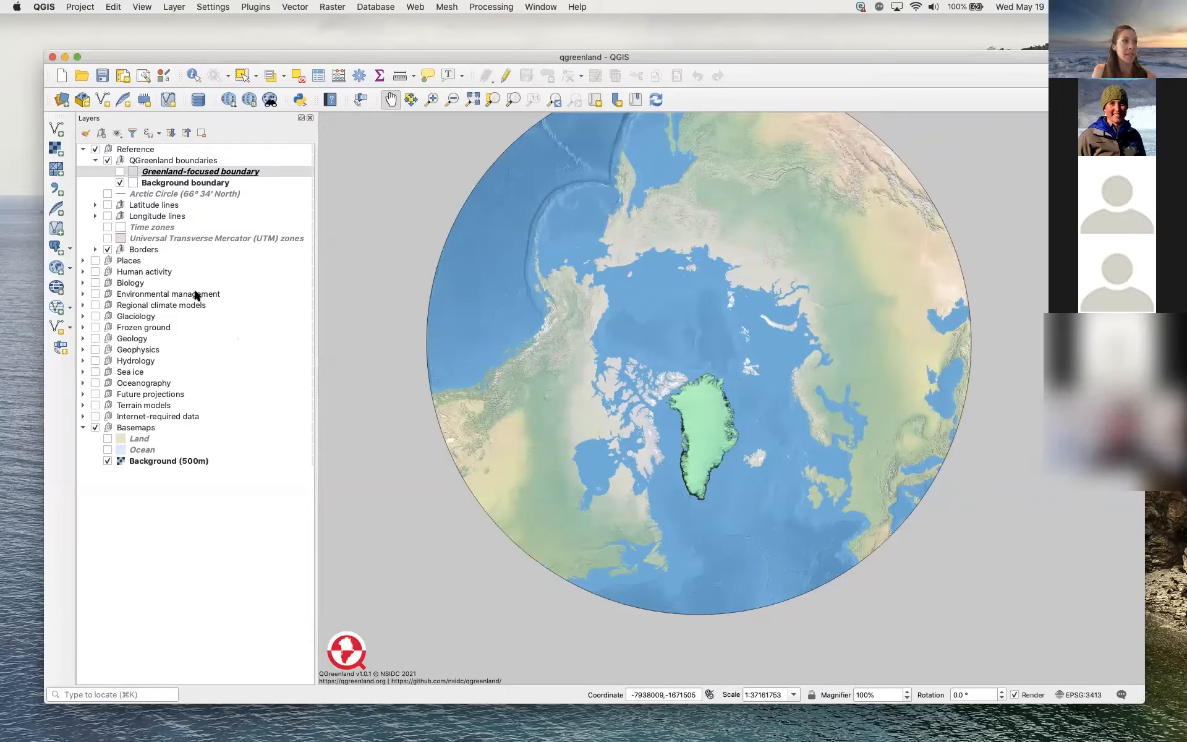
{"action": "left_click", "coordinate": [83, 295]}
{"action": "right_click", "coordinate": [131, 305]}
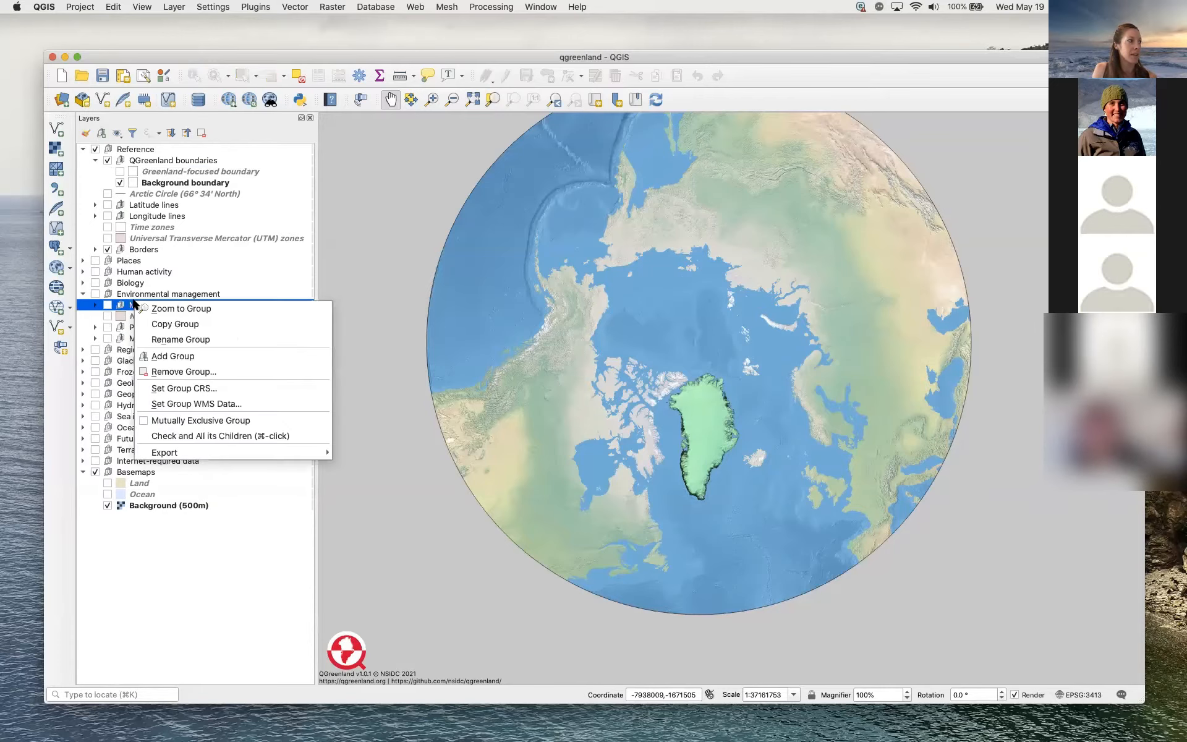
{"action": "left_click", "coordinate": [108, 325]}
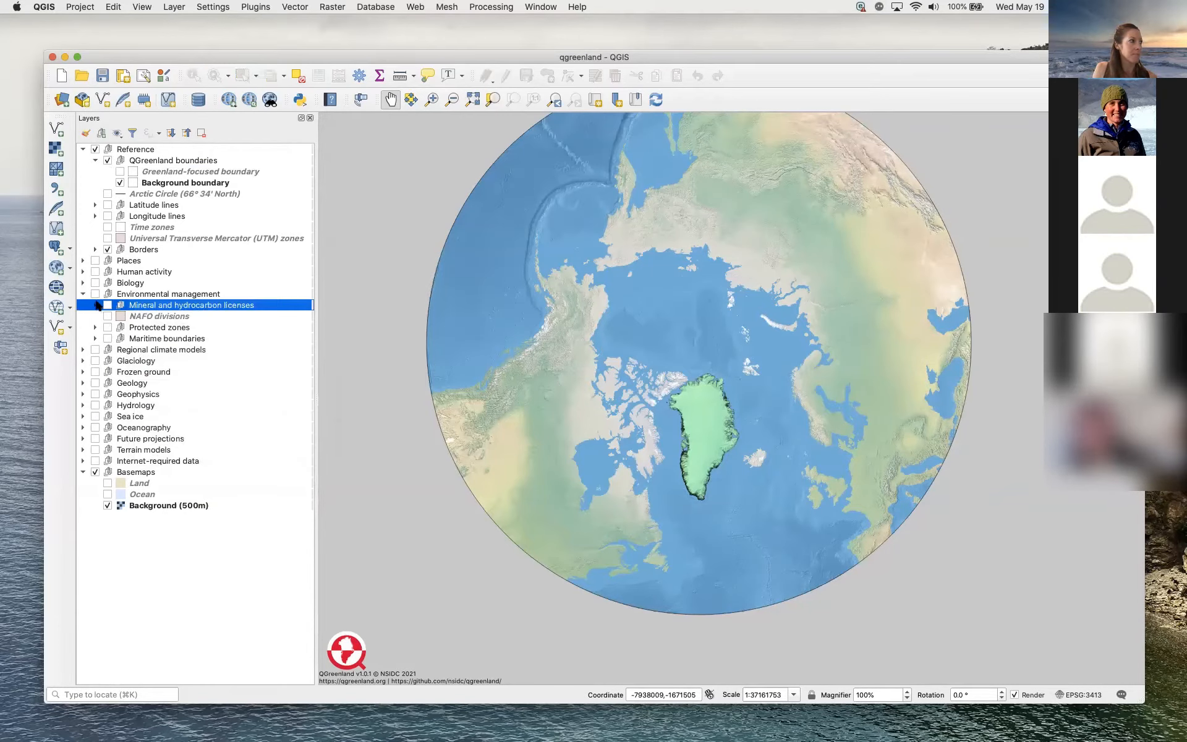
{"action": "left_click", "coordinate": [95, 305]}
{"action": "right_click", "coordinate": [152, 317]}
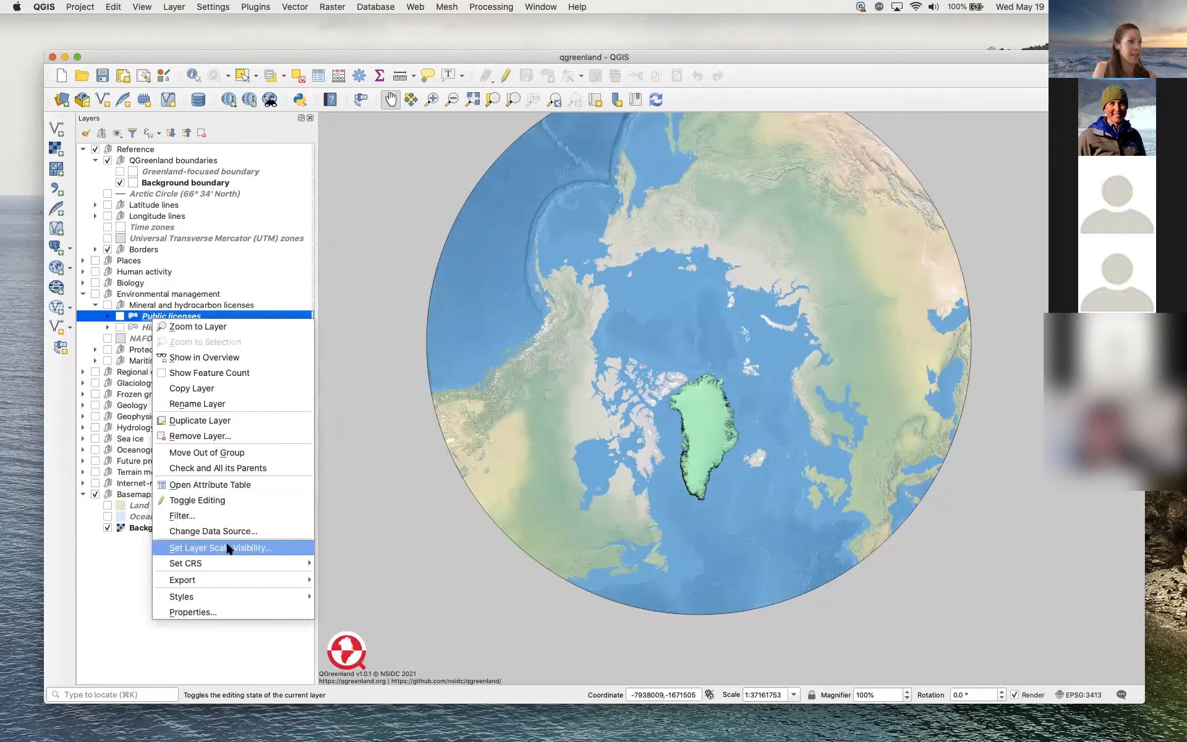
{"action": "left_click", "coordinate": [220, 610]}
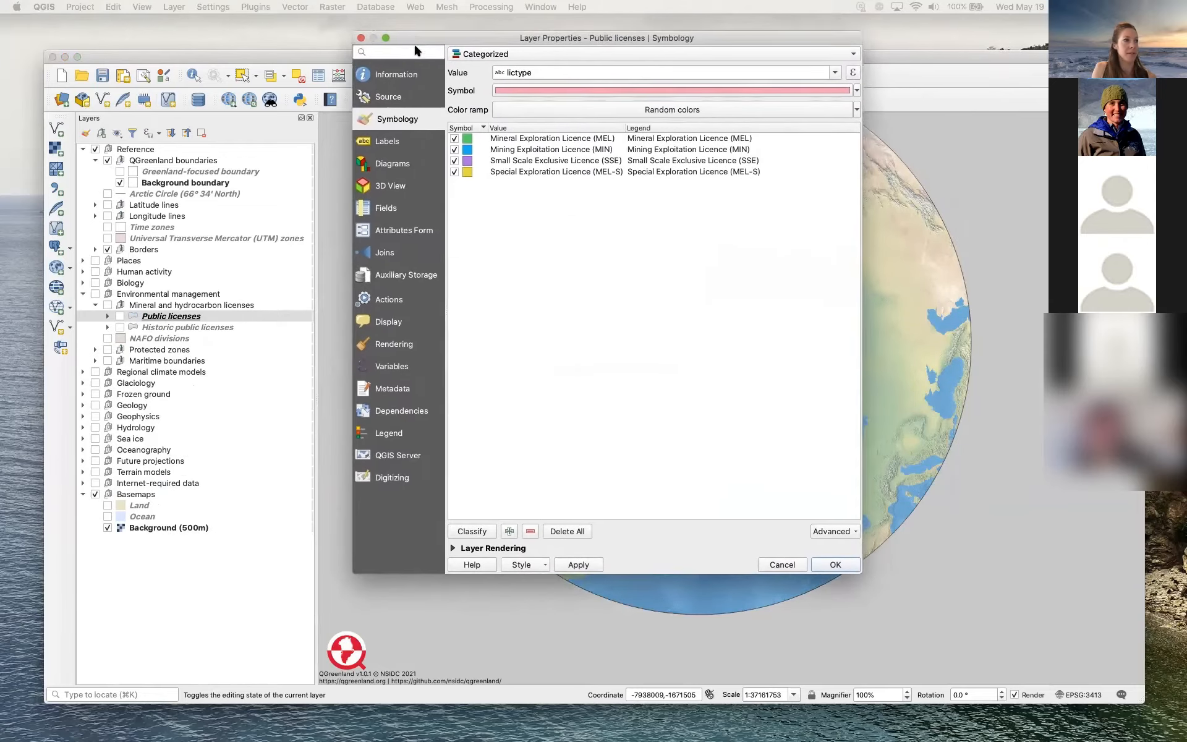
Read the provider information, abstract and extent of the Public licenses layer, and close its properties.
{"action": "left_click_drag", "start_coordinate": [413, 42], "coordinate": [409, 83]}
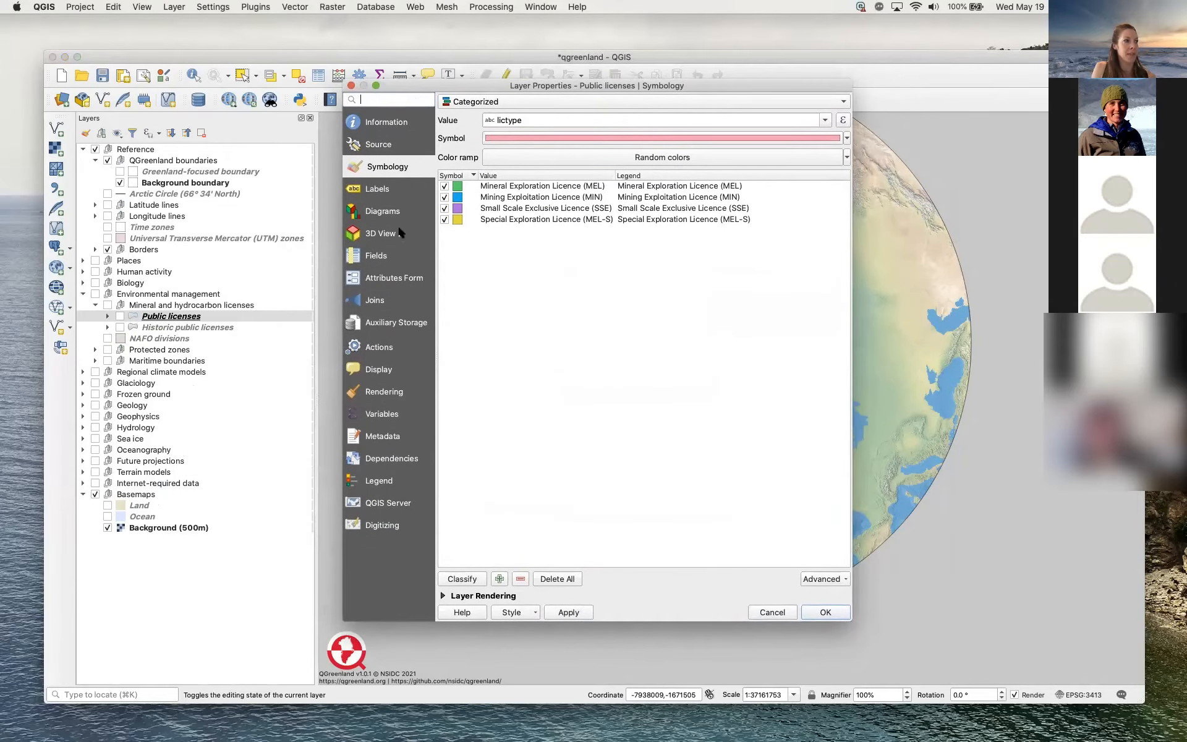
{"action": "left_click", "coordinate": [376, 123]}
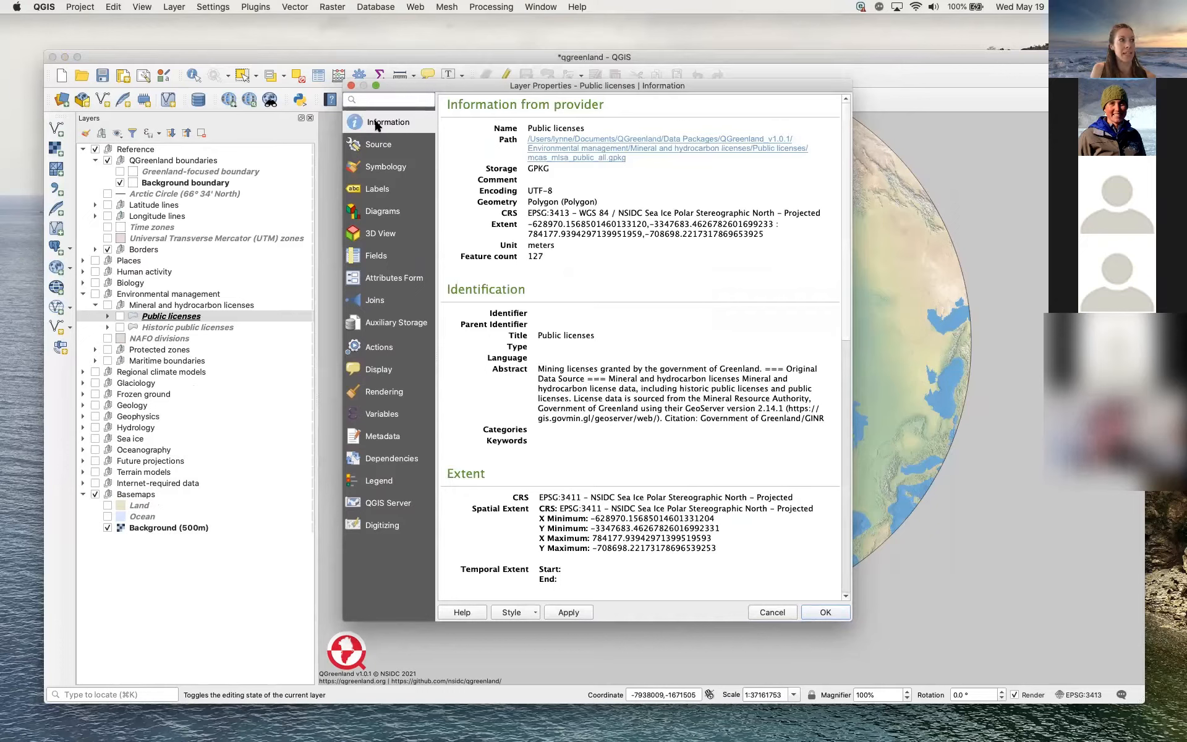
{"action": "scroll", "coordinate": [691, 332], "scroll_direction": "down", "scroll_amount": 1}
{"action": "scroll", "coordinate": [692, 333], "scroll_direction": "down", "scroll_amount": 3}
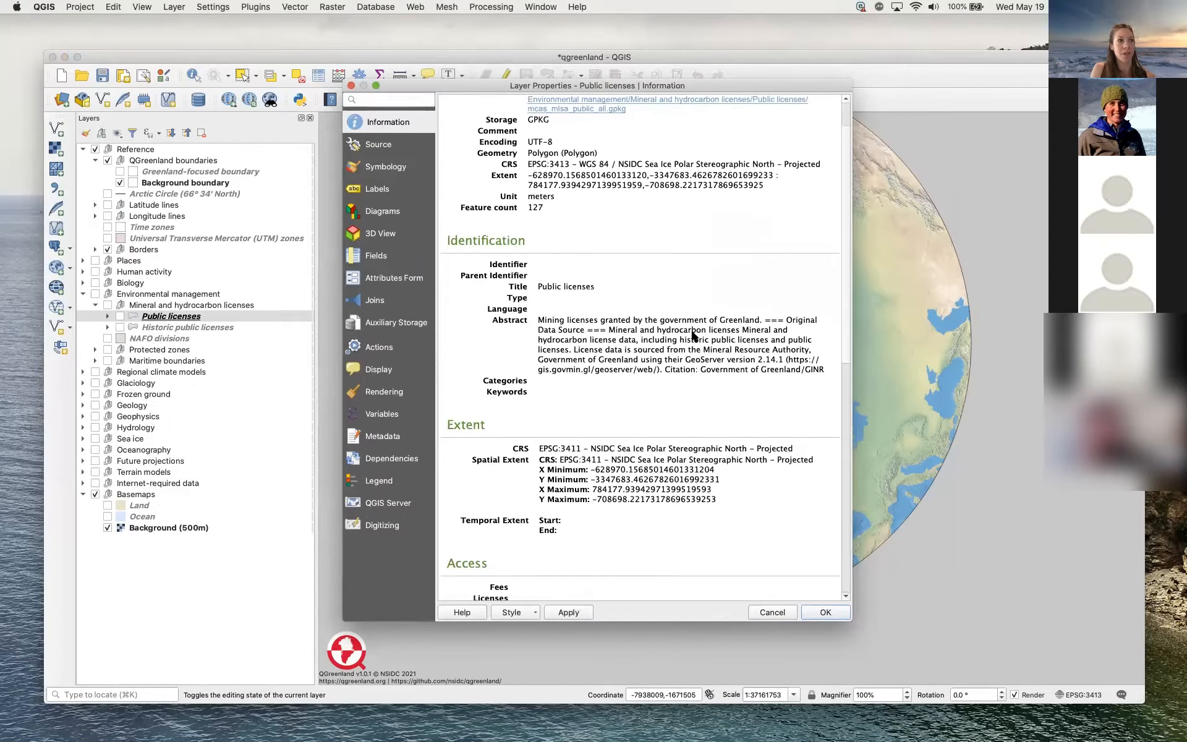
{"action": "scroll", "coordinate": [691, 328], "scroll_direction": "up", "scroll_amount": 3}
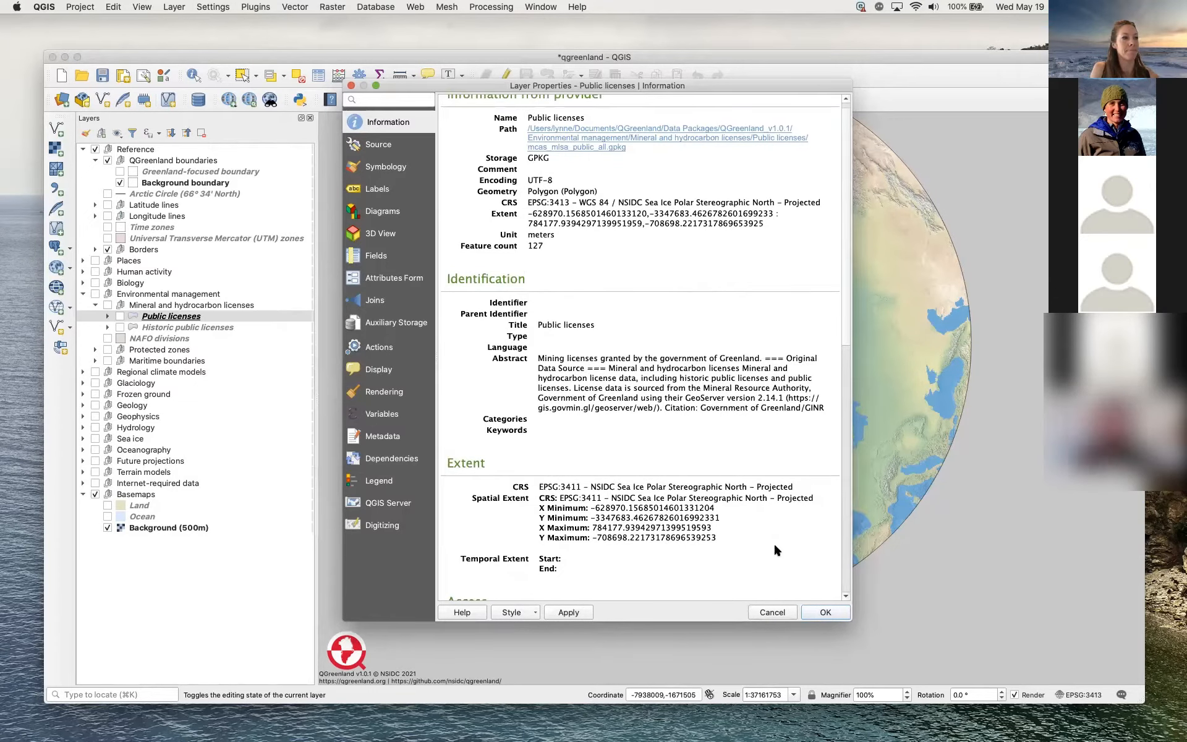
{"action": "left_click", "coordinate": [826, 610]}
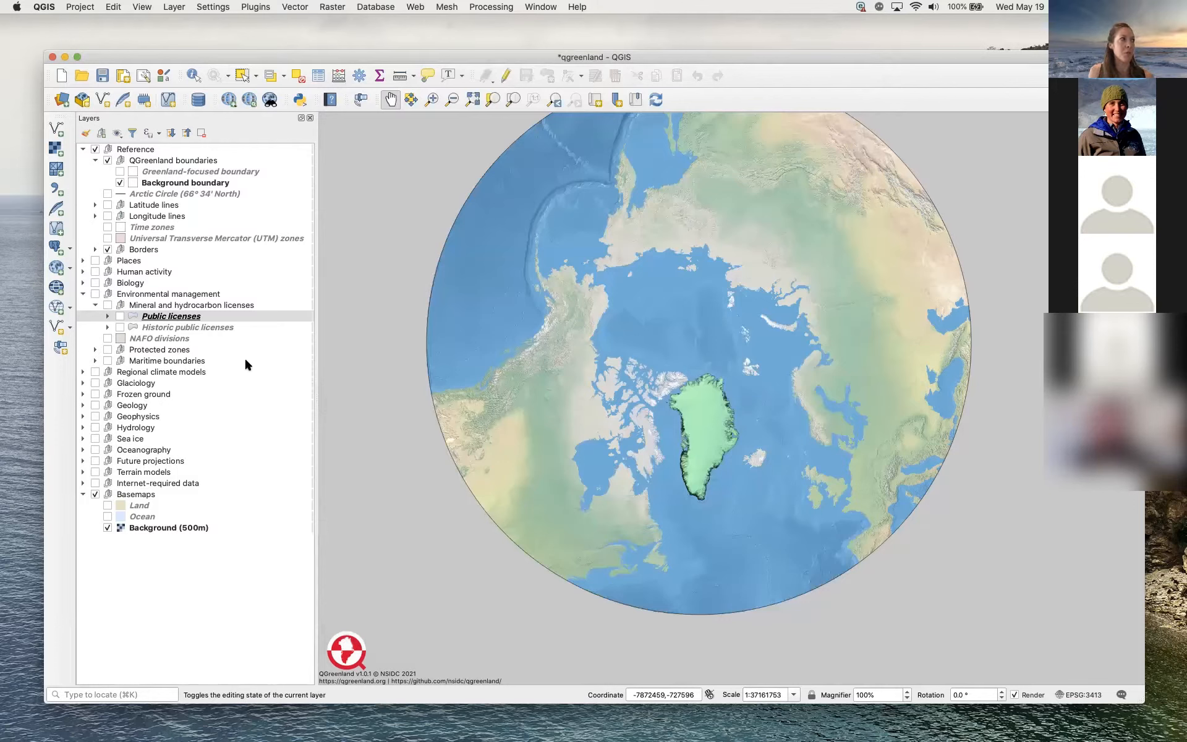
Review the attribute table of the Public licenses layer and close it.
{"action": "right_click", "coordinate": [174, 320]}
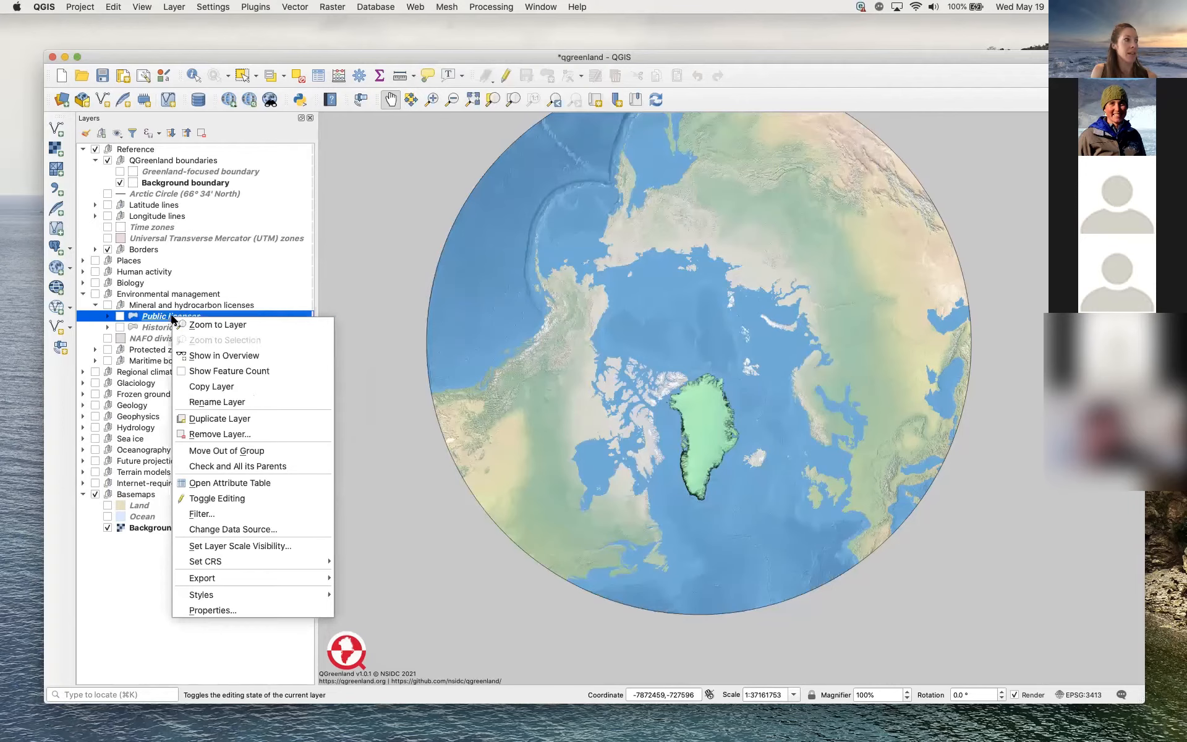
{"action": "left_click", "coordinate": [243, 482]}
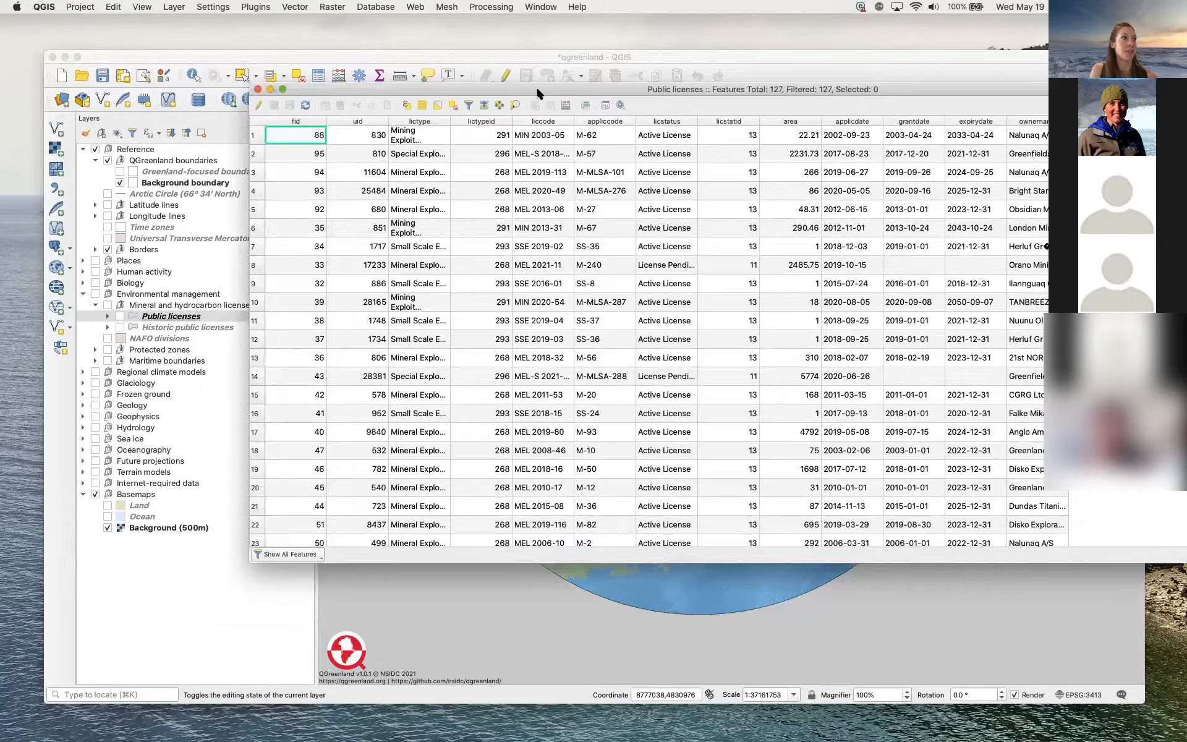
{"action": "left_click_drag", "start_coordinate": [536, 86], "coordinate": [403, 110]}
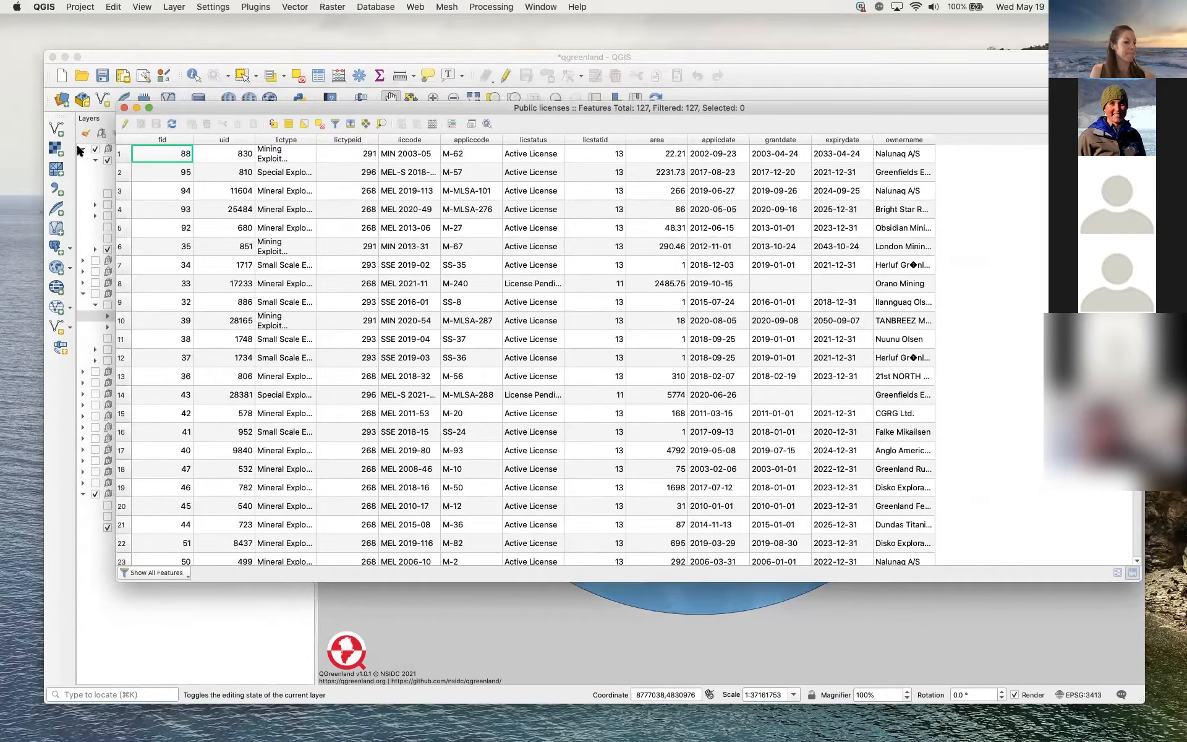
{"action": "left_click", "coordinate": [124, 108]}
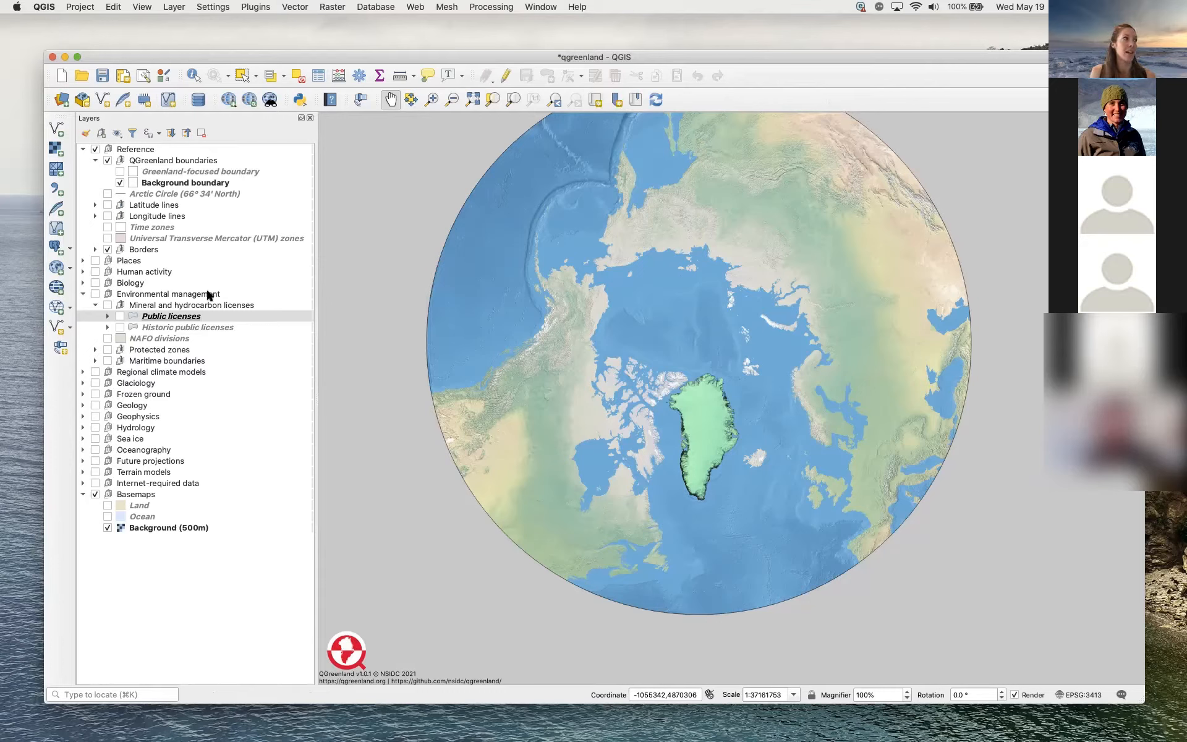
Collapse the Environmental management group and display the Populated places layer from the Community map (crowd-sourced) group over Greenland.
{"action": "mouse_move", "coordinate": [240, 242]}
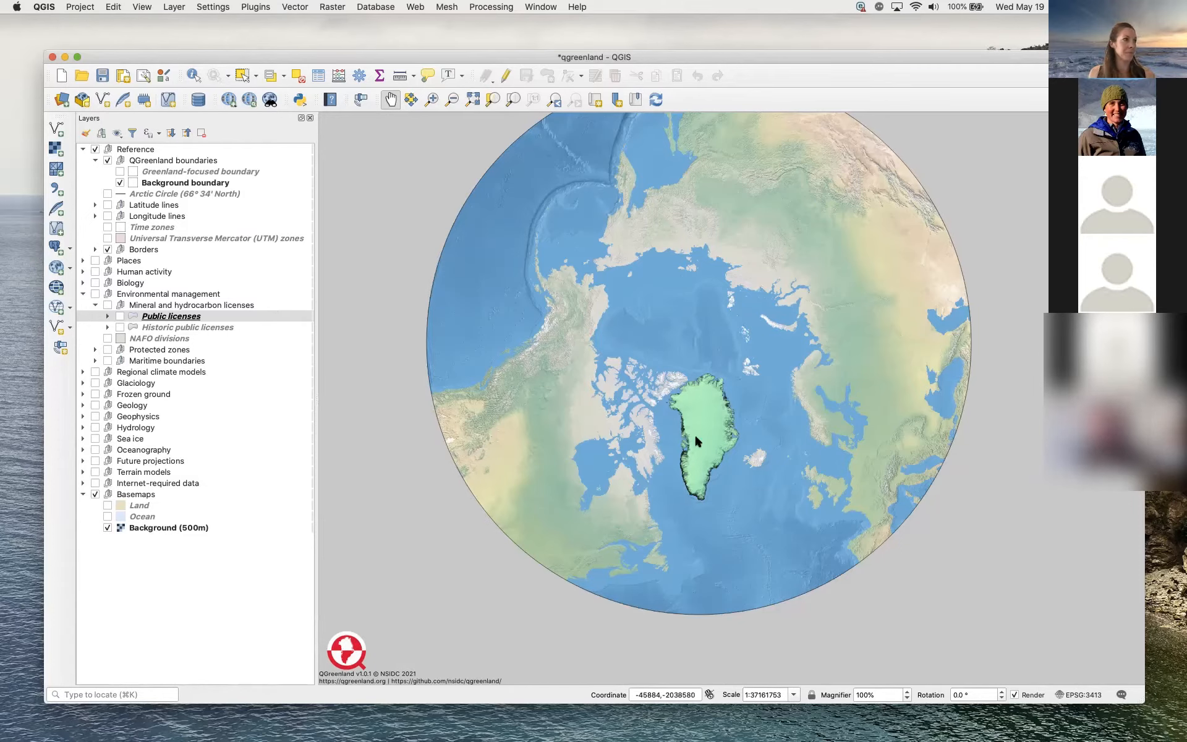
{"action": "scroll", "coordinate": [711, 451], "scroll_direction": "up", "scroll_amount": 1}
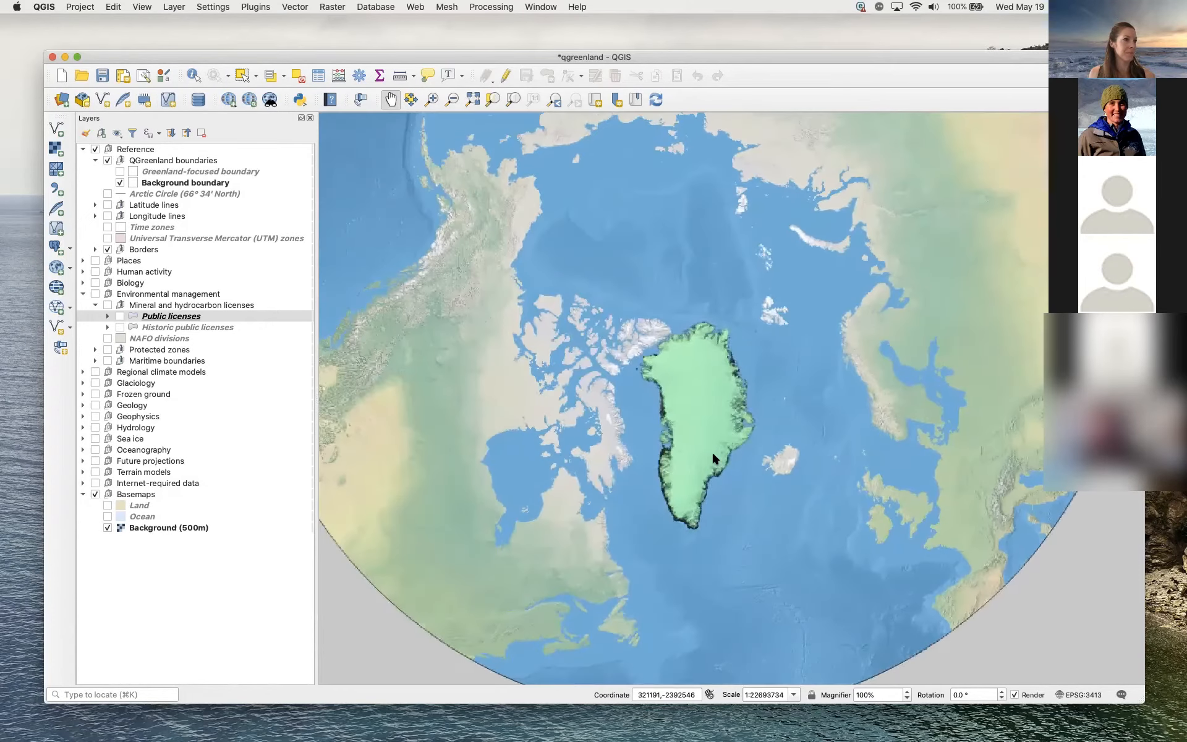
{"action": "scroll", "coordinate": [713, 458], "scroll_direction": "up", "scroll_amount": 2}
{"action": "scroll", "coordinate": [712, 457], "scroll_direction": "down", "scroll_amount": 1}
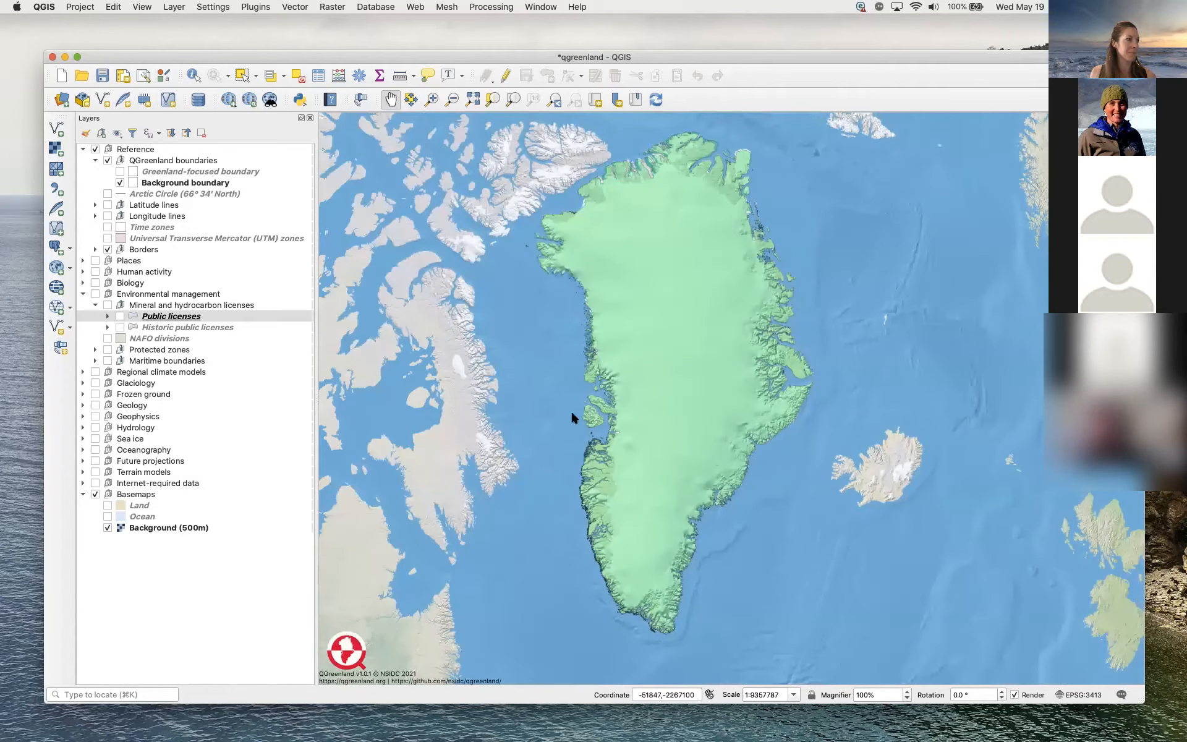
{"action": "left_click", "coordinate": [83, 294]}
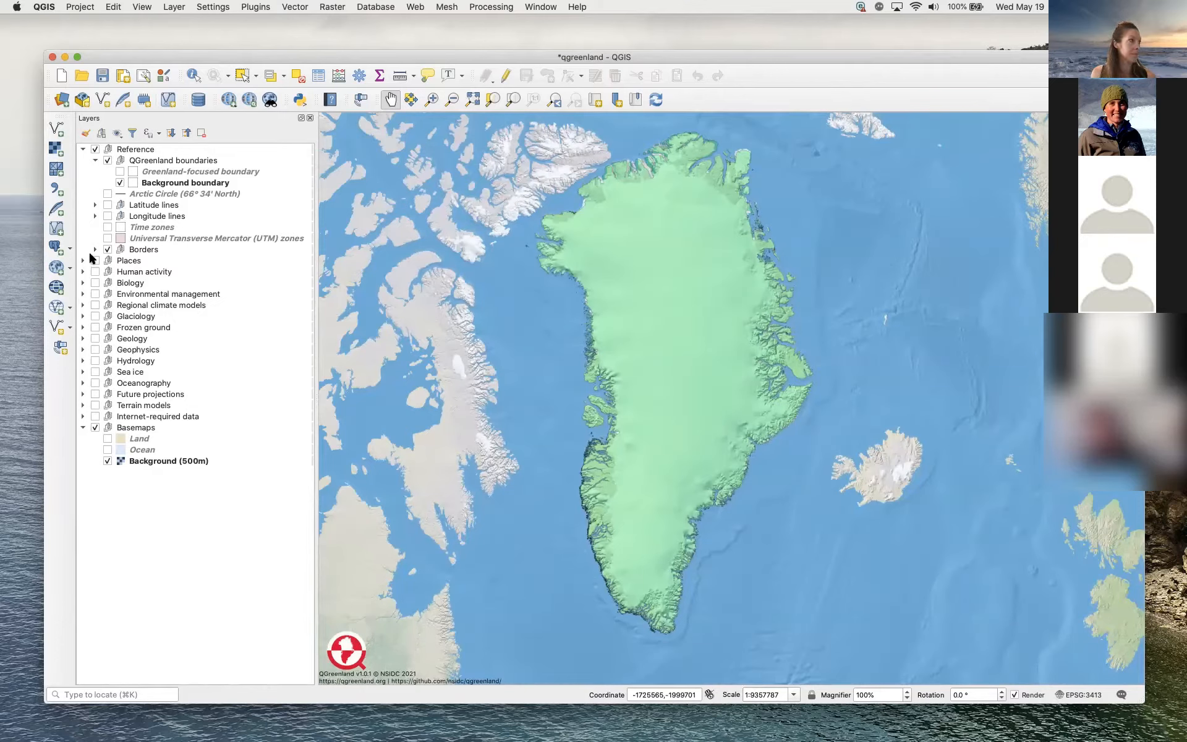
{"action": "left_click", "coordinate": [83, 260]}
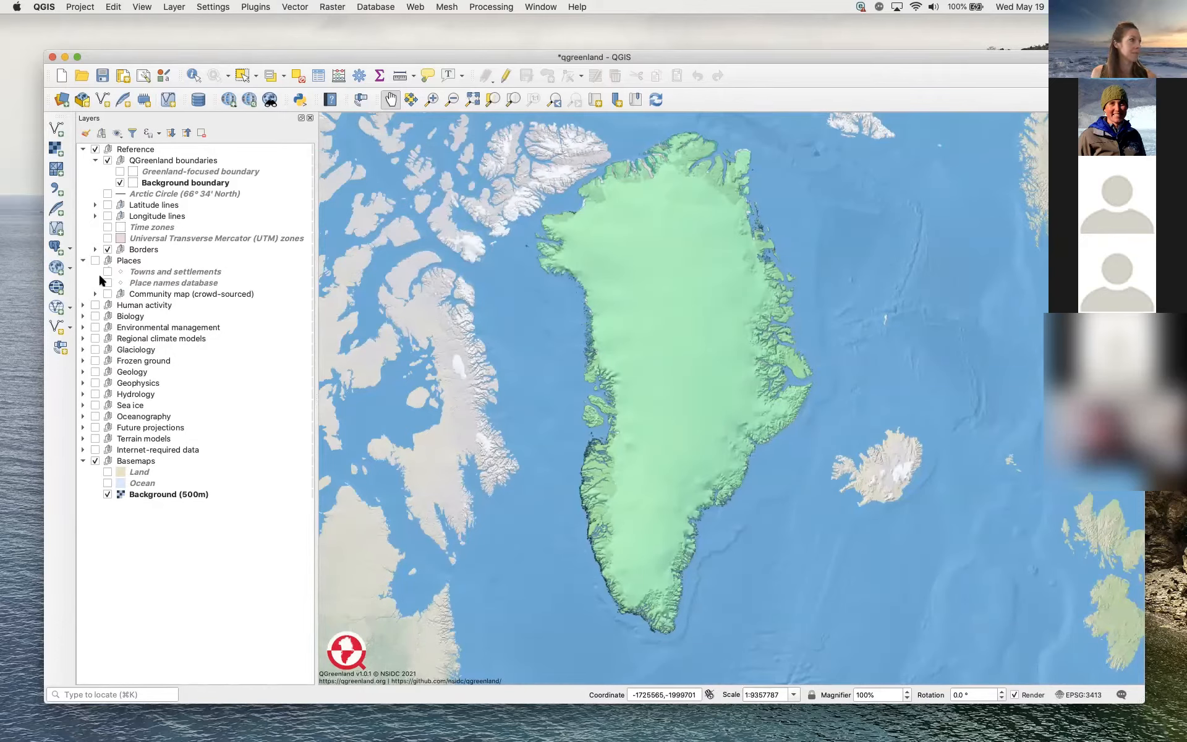
{"action": "left_click", "coordinate": [96, 294]}
{"action": "left_click", "coordinate": [119, 305]}
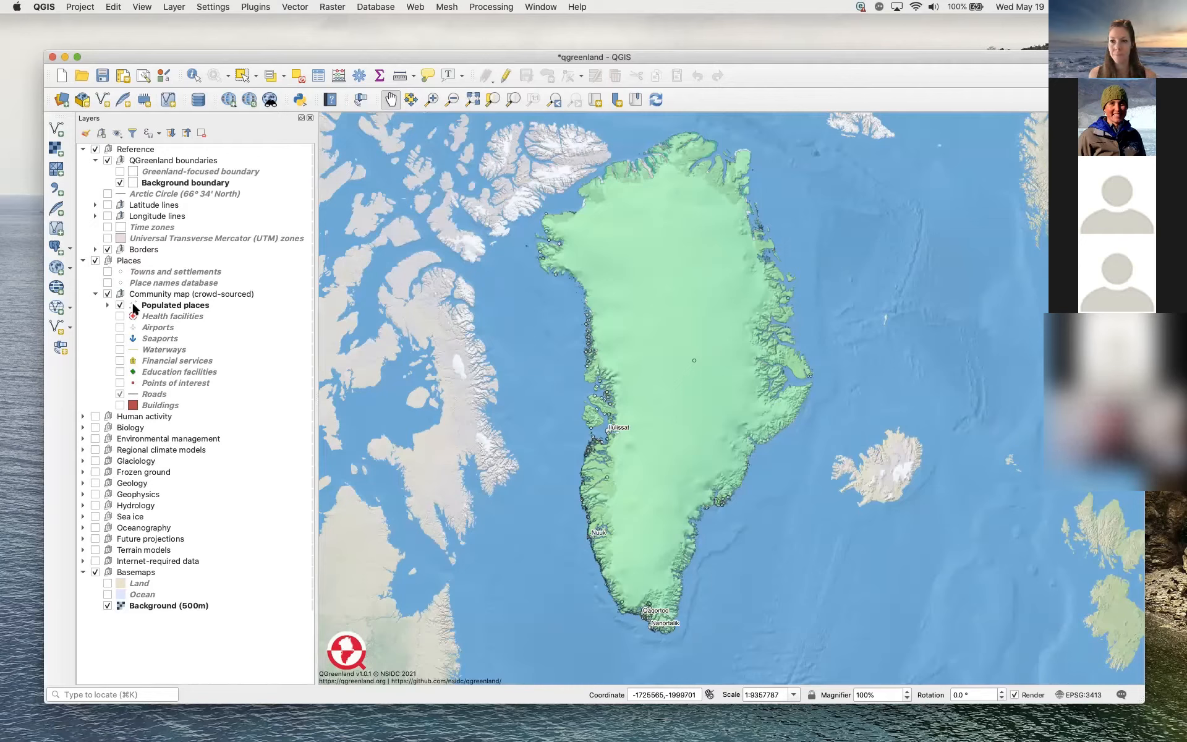
{"action": "mouse_move", "coordinate": [133, 308]}
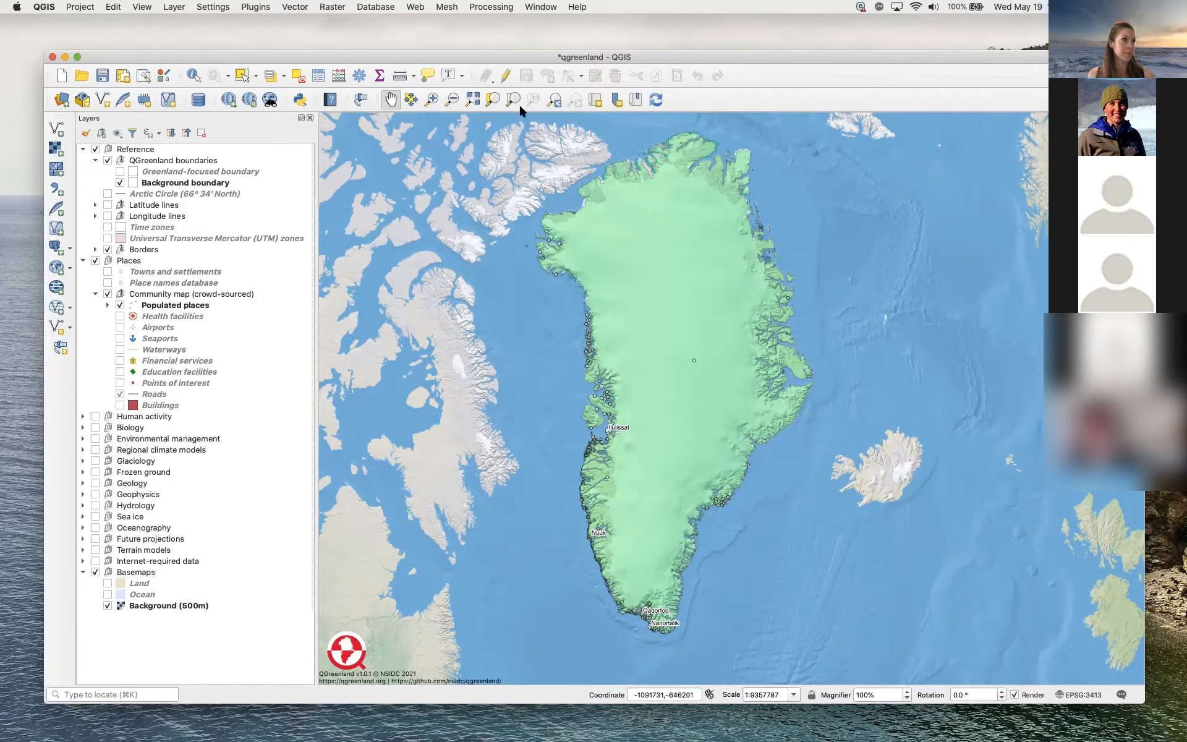
Switch to the workshop slide deck in Google Slides and present slide 19, Example 1 on populated regions with >5000 people.
{"action": "left_click_drag", "start_coordinate": [834, 61], "coordinate": [842, 87]}
{"action": "left_click", "coordinate": [839, 70]}
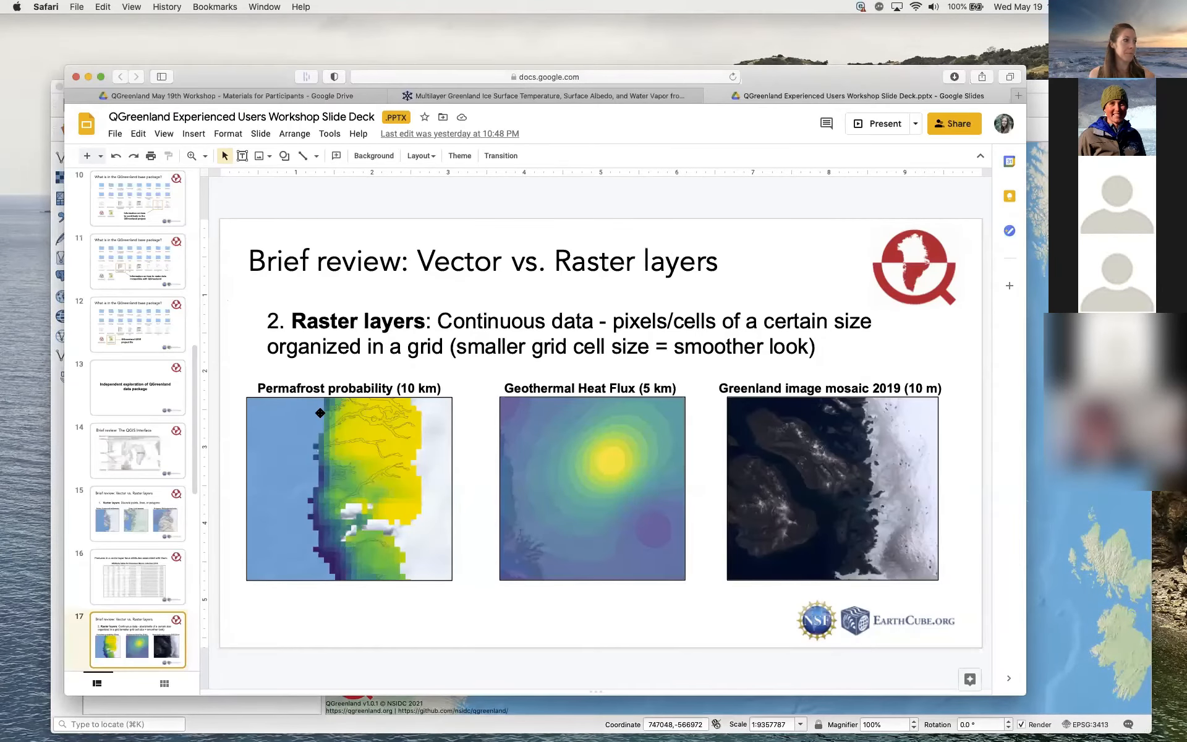
{"action": "scroll", "coordinate": [104, 556], "scroll_direction": "down", "scroll_amount": 3}
{"action": "scroll", "coordinate": [98, 559], "scroll_direction": "down", "scroll_amount": 5}
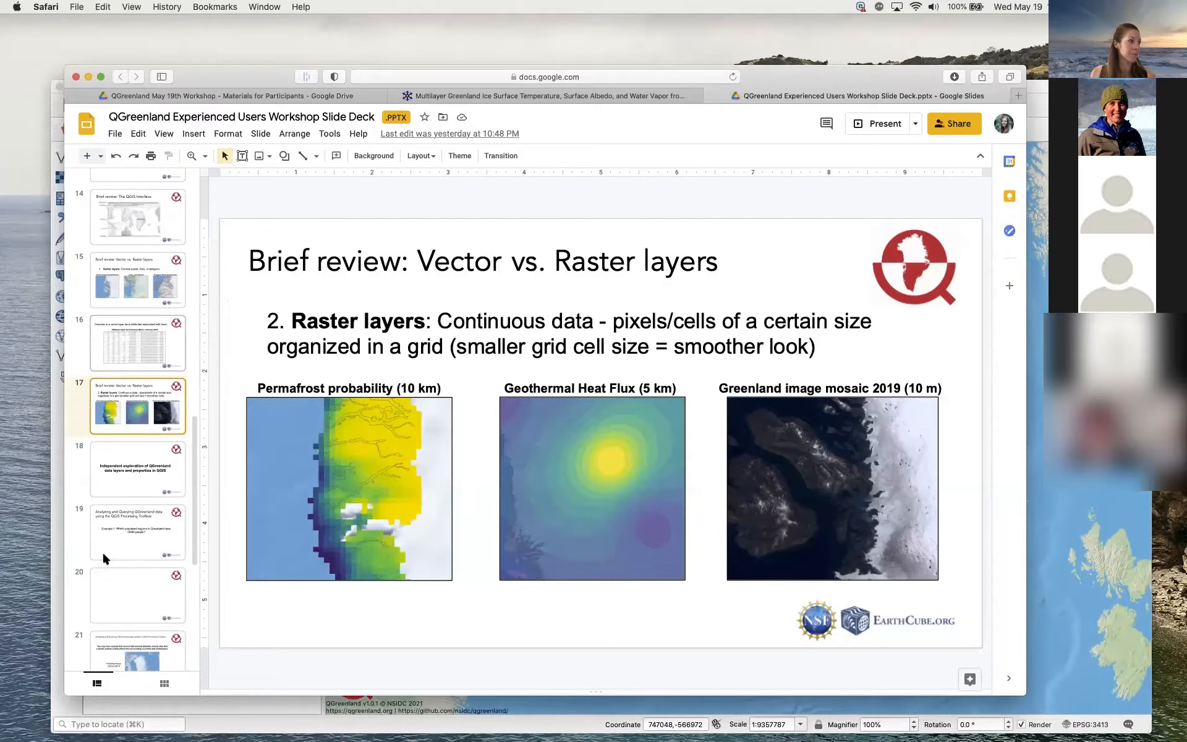
{"action": "left_click", "coordinate": [109, 530]}
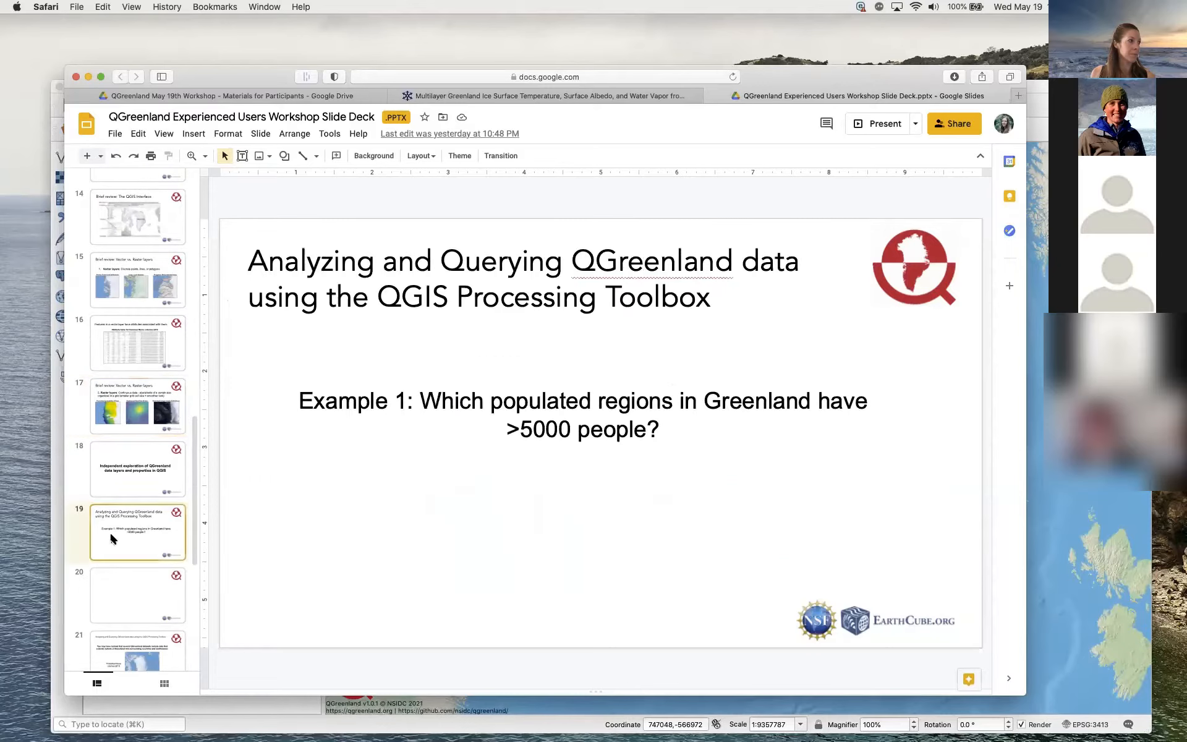
{"action": "left_click", "coordinate": [880, 125]}
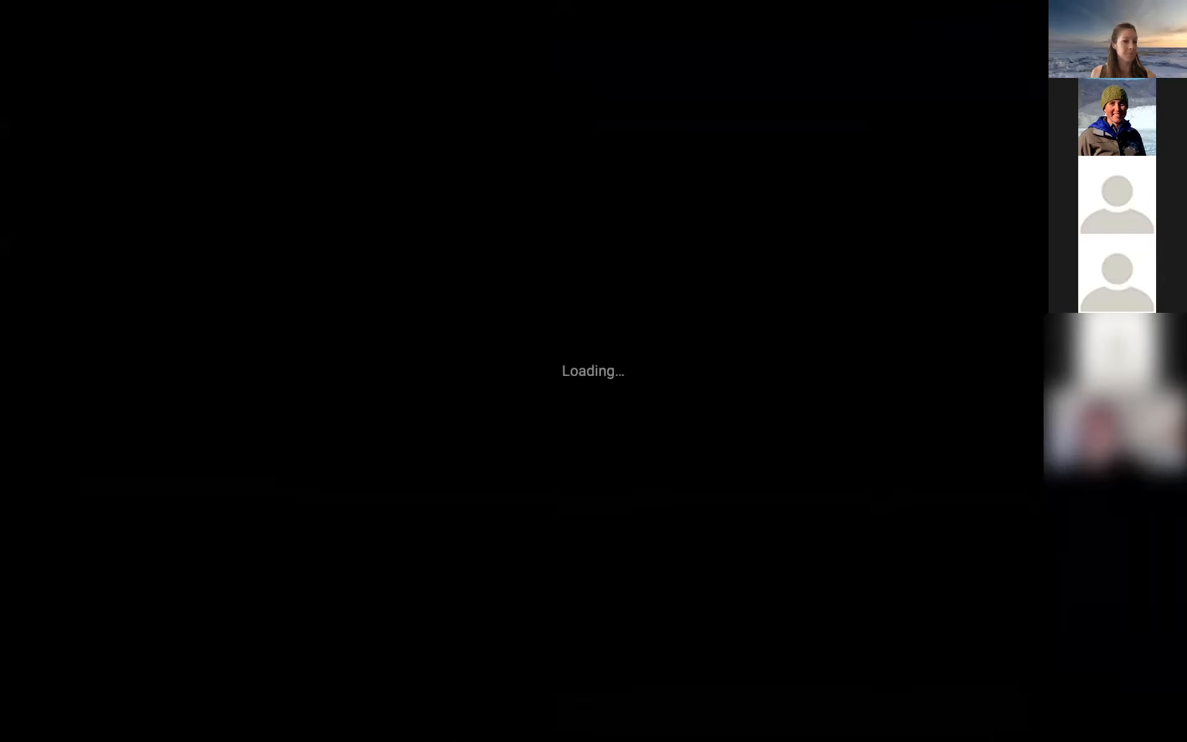
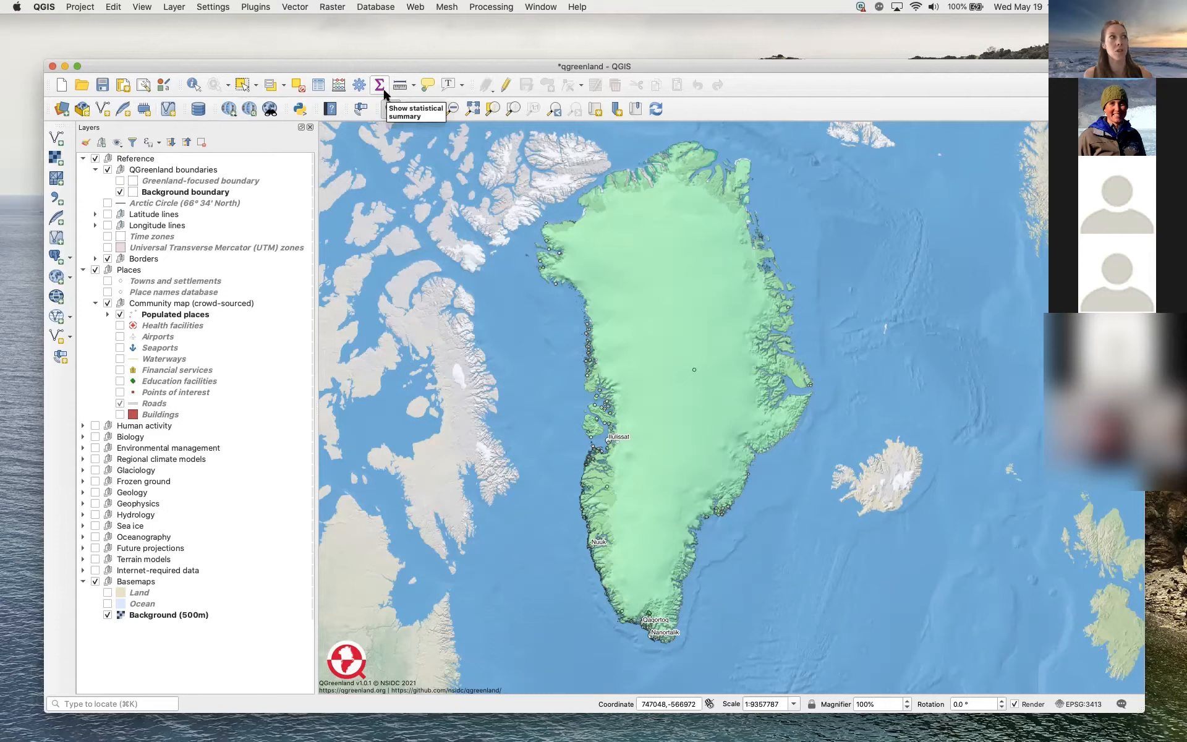
Return to the QGreenland project in QGIS and open the Processing Toolbox beside the map.
{"action": "right_click", "coordinate": [813, 93]}
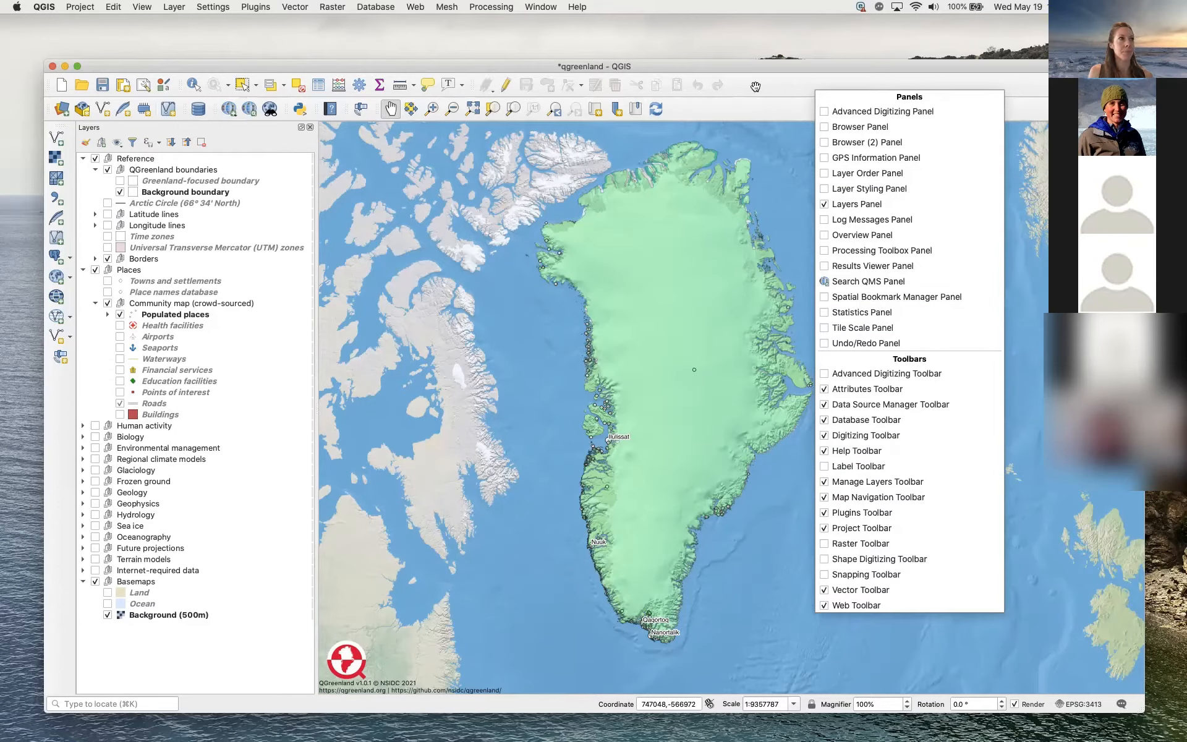
{"action": "left_click", "coordinate": [359, 86]}
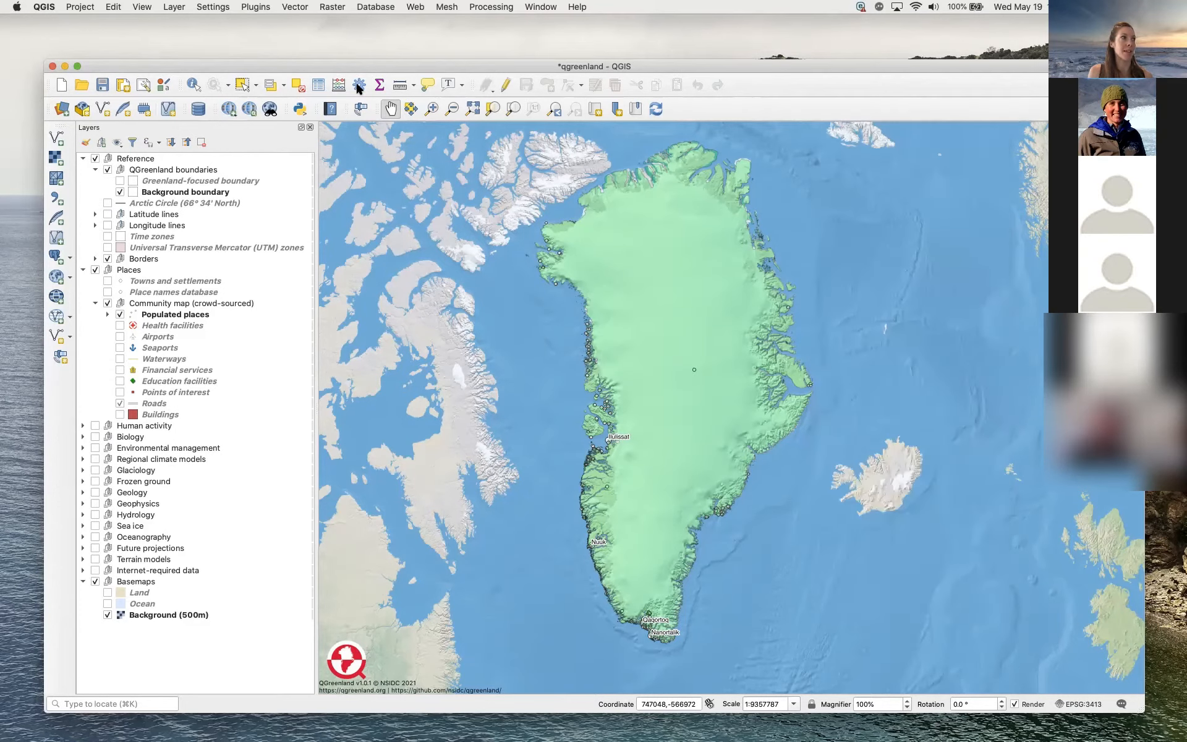
{"action": "left_click", "coordinate": [359, 86]}
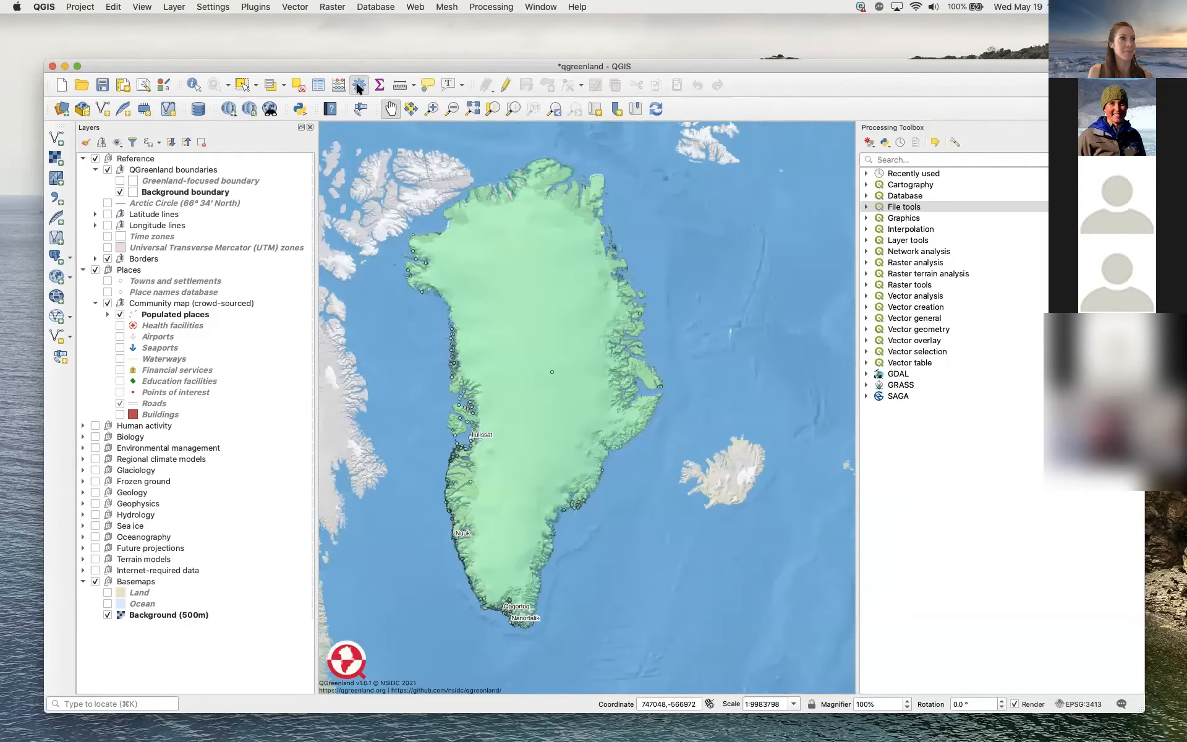
Open the Select by attribute tool from the Vector selection algorithms and set its input layer to Populated places.
{"action": "left_click_drag", "start_coordinate": [770, 60], "coordinate": [766, 46]}
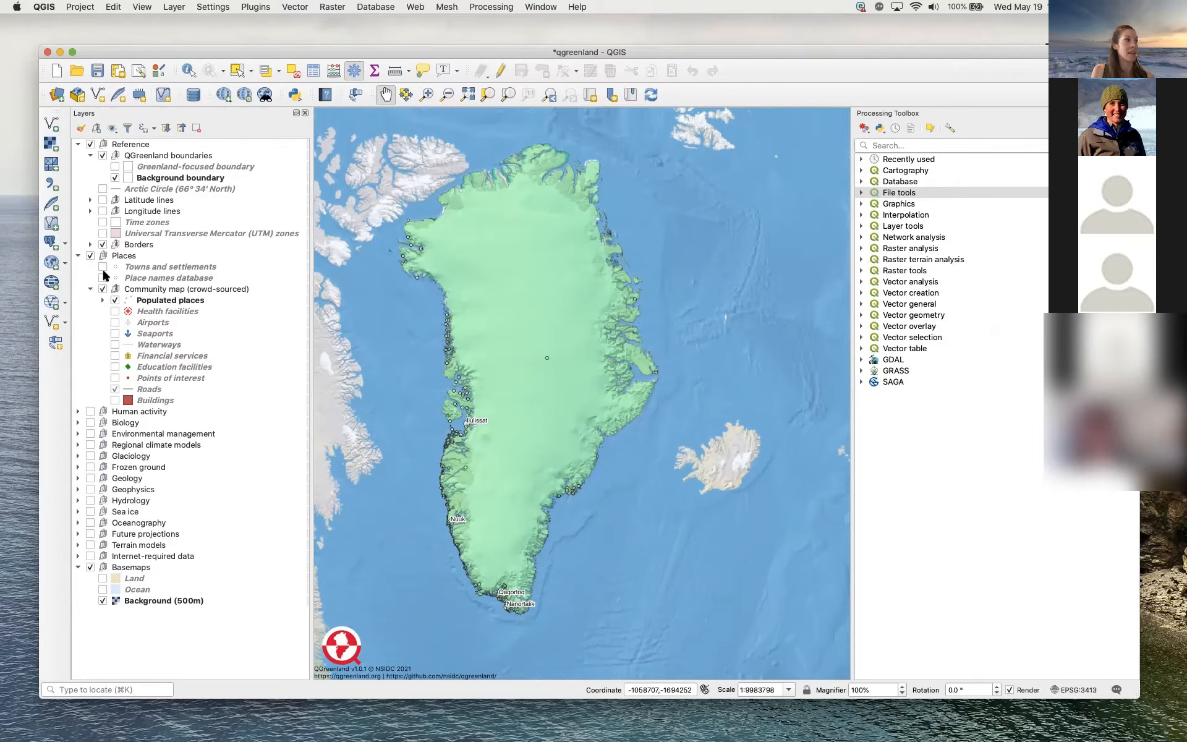
{"action": "mouse_move", "coordinate": [173, 303]}
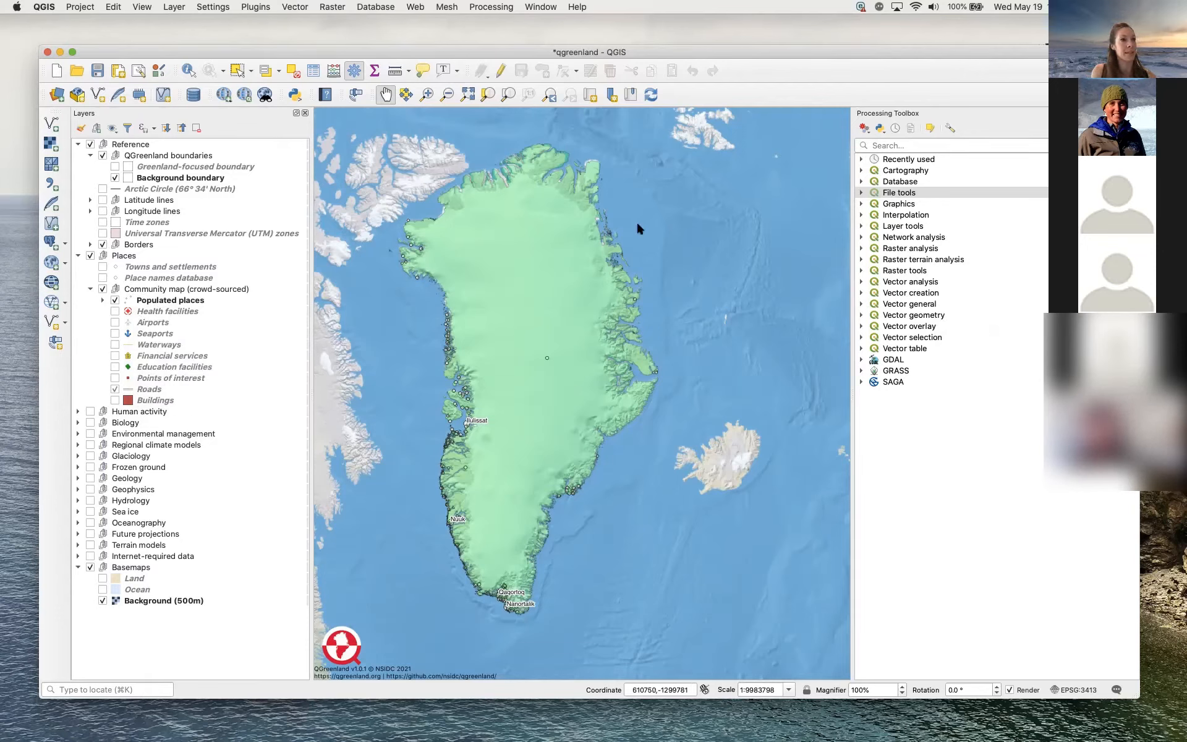
{"action": "left_click", "coordinate": [861, 338]}
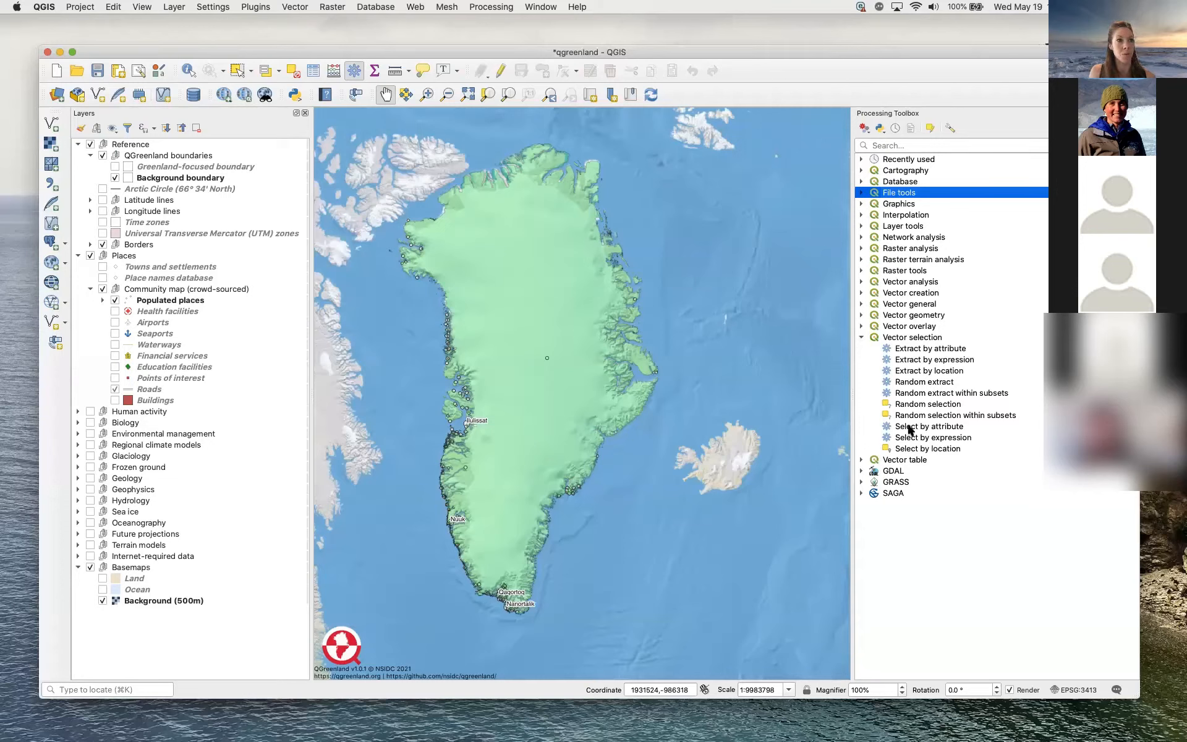
{"action": "double_click", "coordinate": [927, 429]}
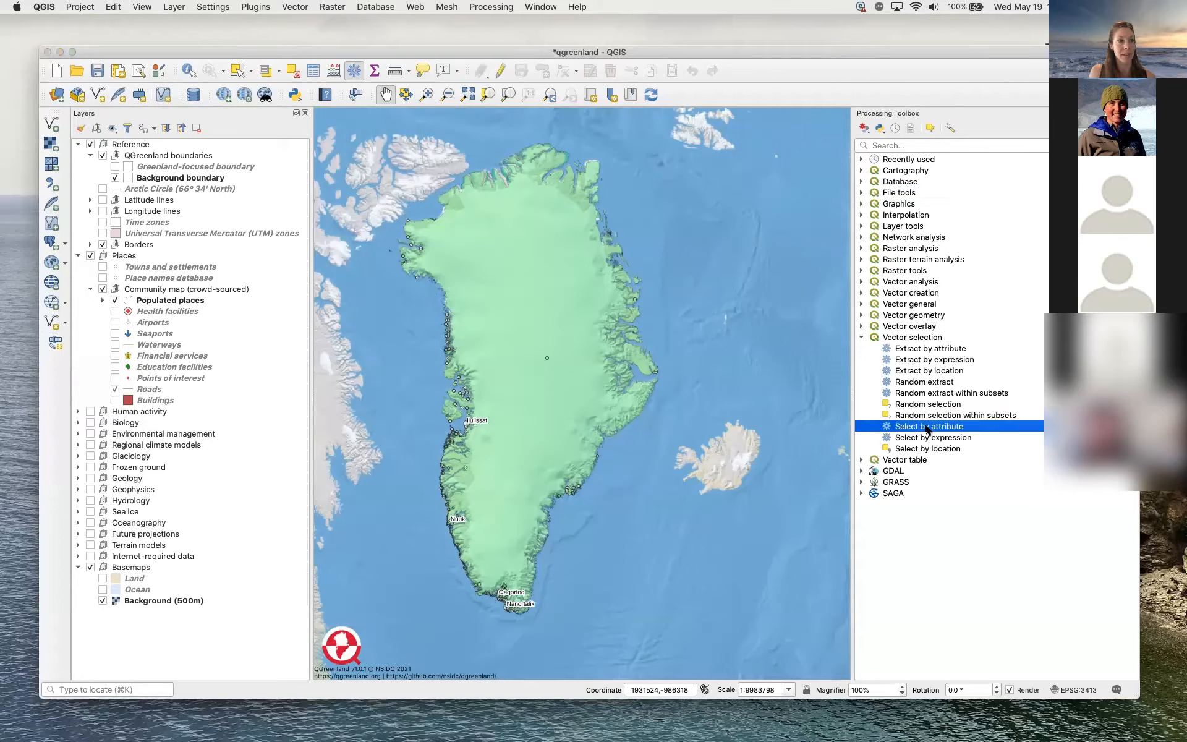
{"action": "left_click_drag", "start_coordinate": [810, 79], "coordinate": [558, 110]}
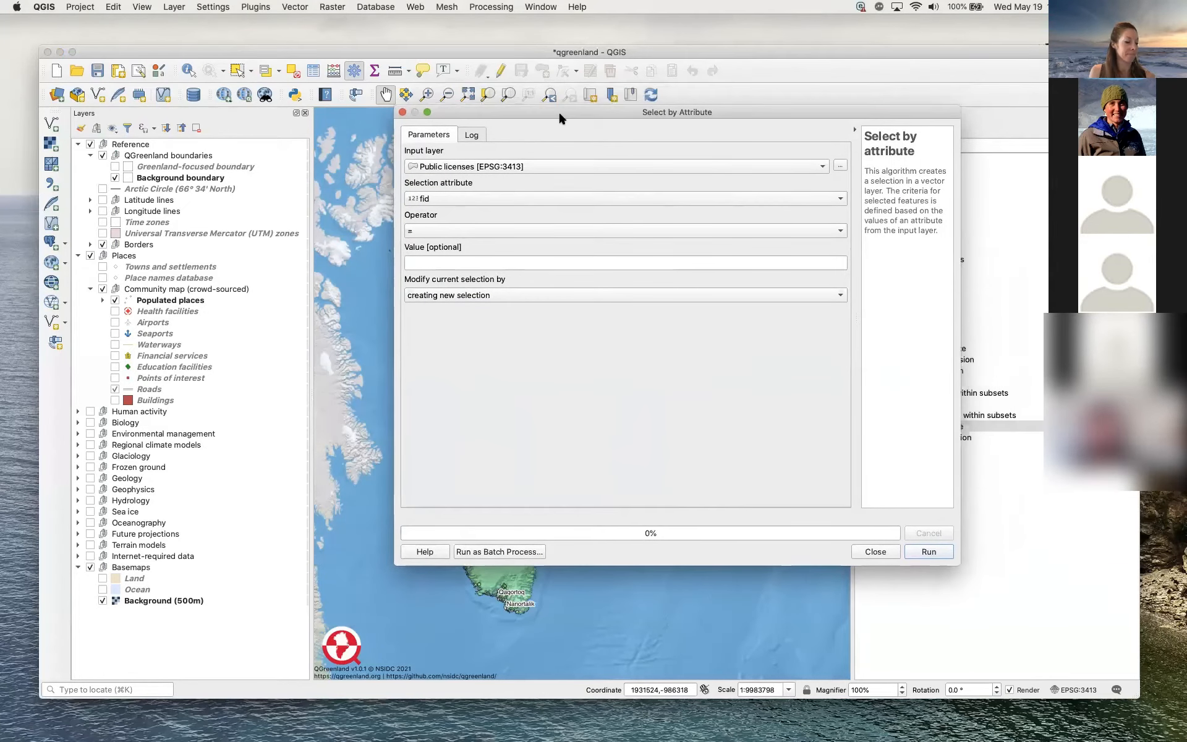
{"action": "left_click_drag", "start_coordinate": [561, 114], "coordinate": [571, 116]}
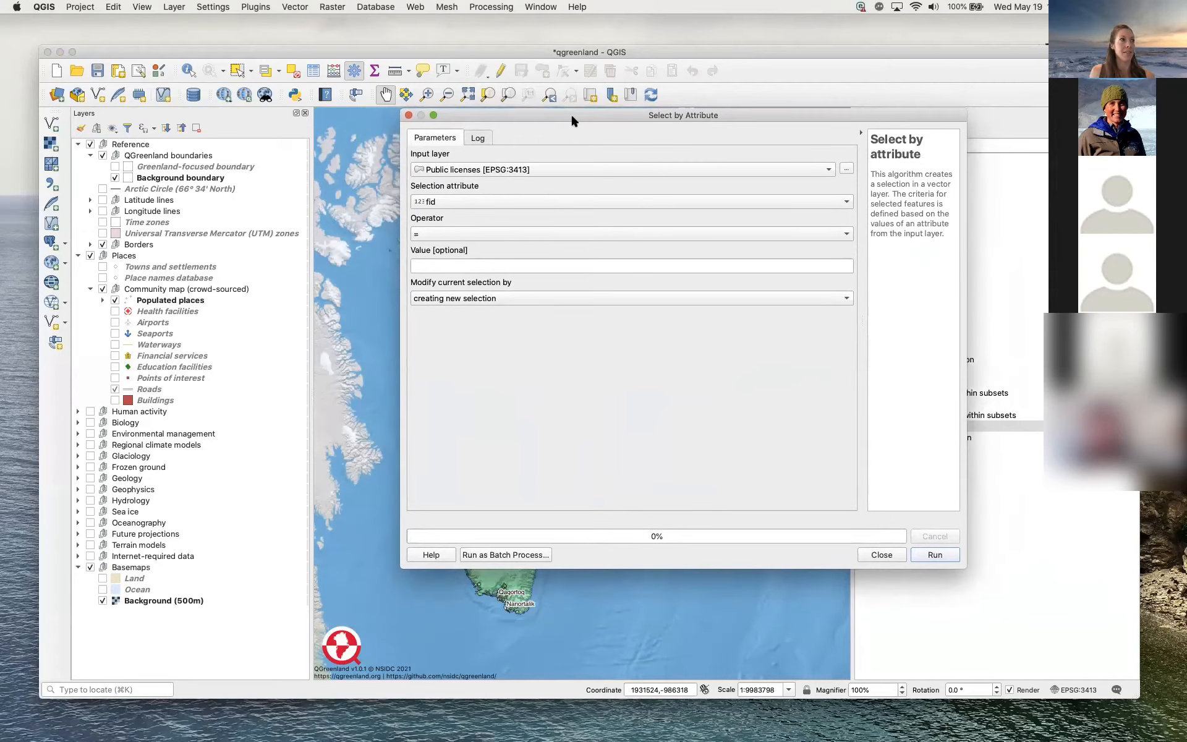
{"action": "left_click", "coordinate": [788, 168]}
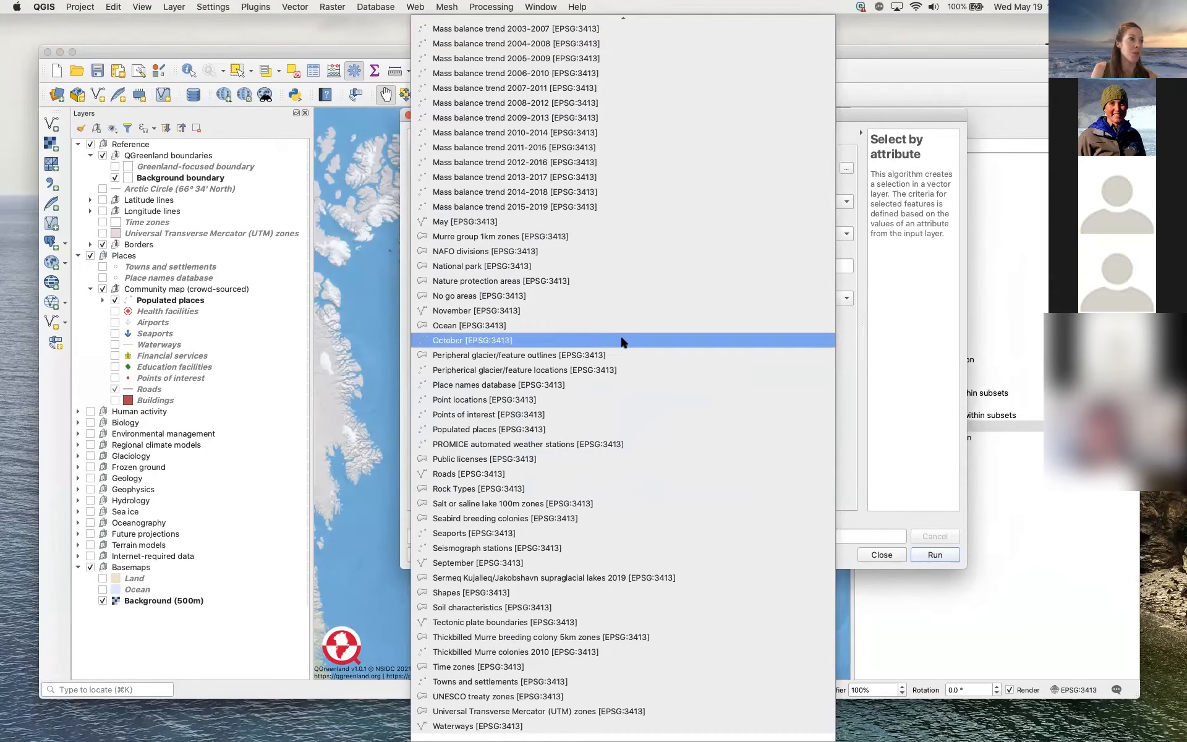
{"action": "left_click", "coordinate": [556, 429]}
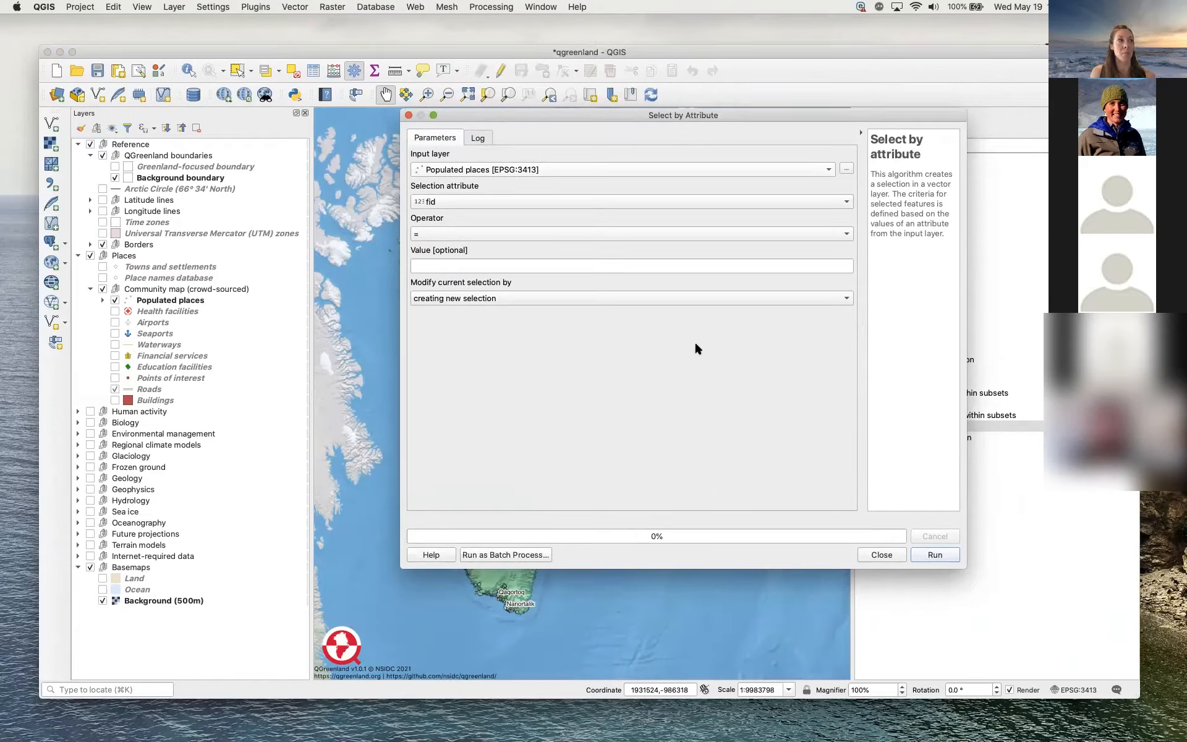
Select the features whose population attribute is > 5000, creating a new selection, and run the tool.
{"action": "left_click", "coordinate": [764, 202]}
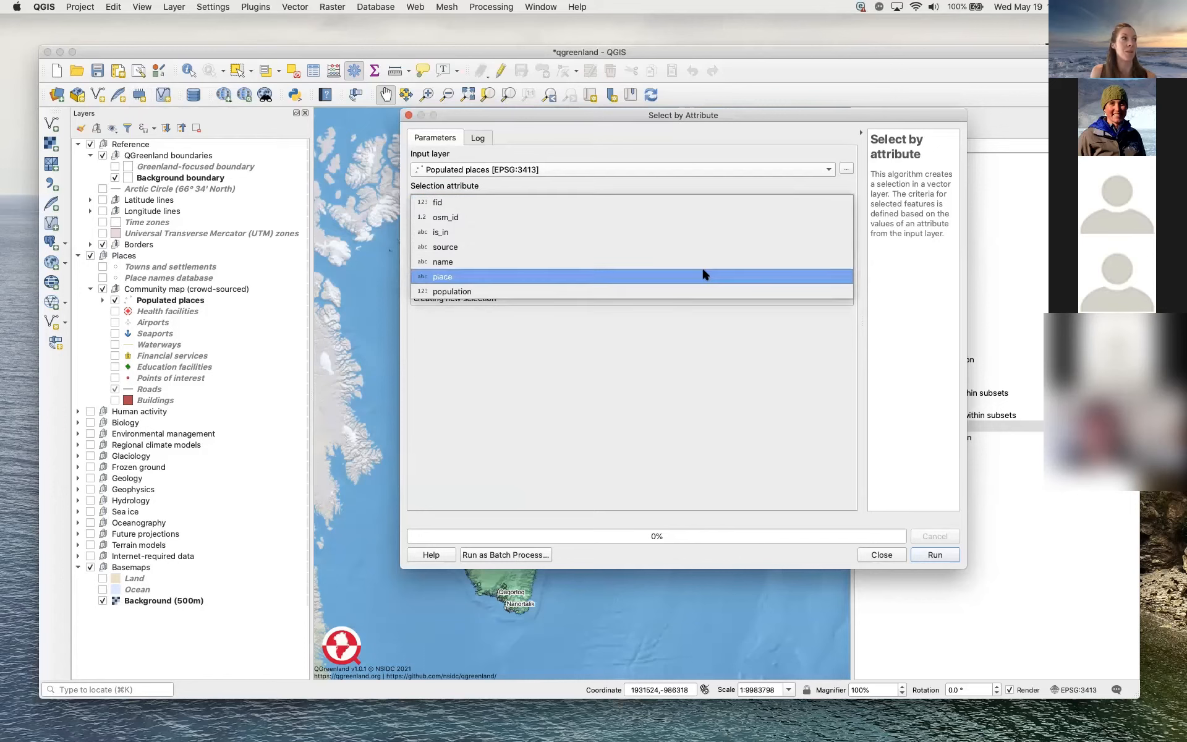
{"action": "left_click", "coordinate": [705, 291]}
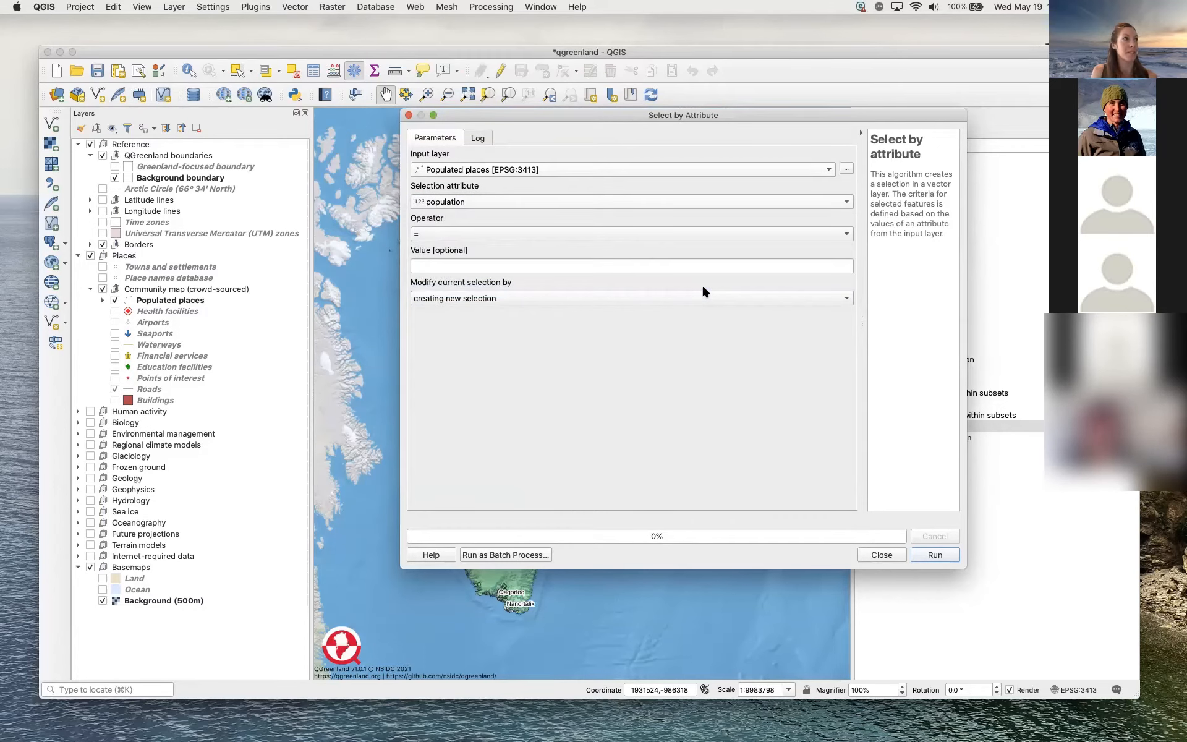
{"action": "left_click", "coordinate": [750, 234]}
{"action": "left_click", "coordinate": [747, 264]}
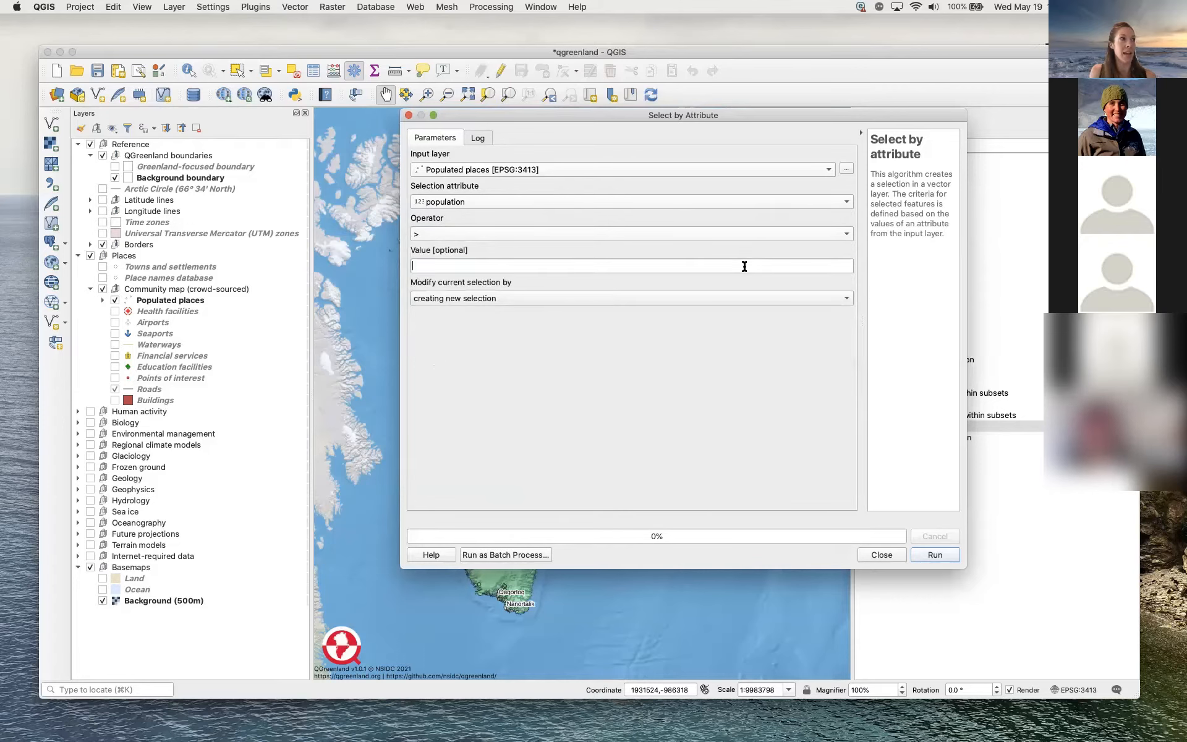
{"action": "type", "text": "5"}
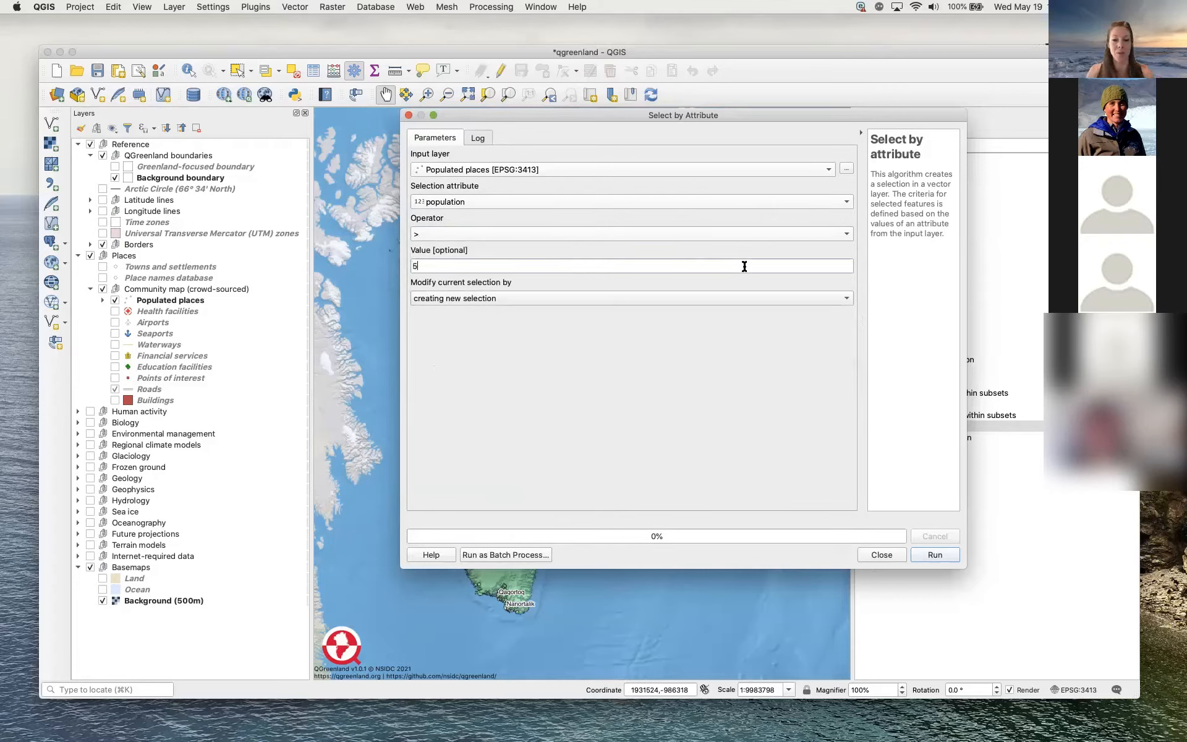
{"action": "type", "text": "000"}
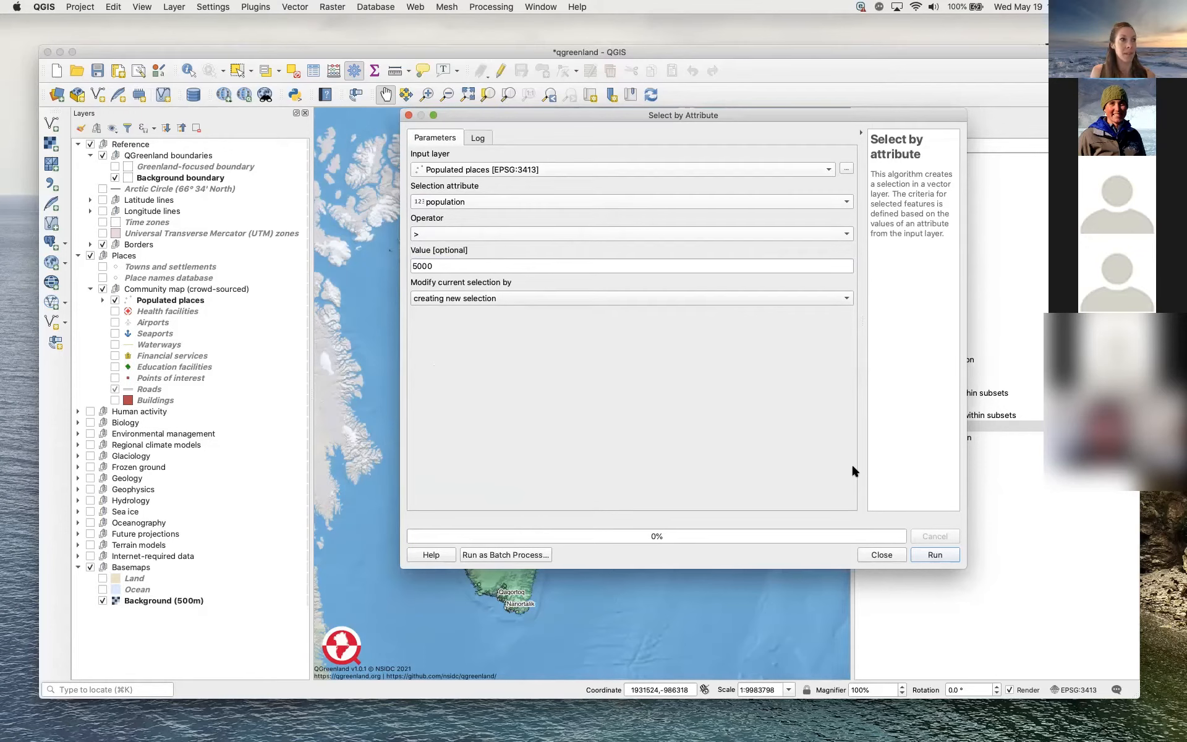
{"action": "left_click", "coordinate": [936, 556]}
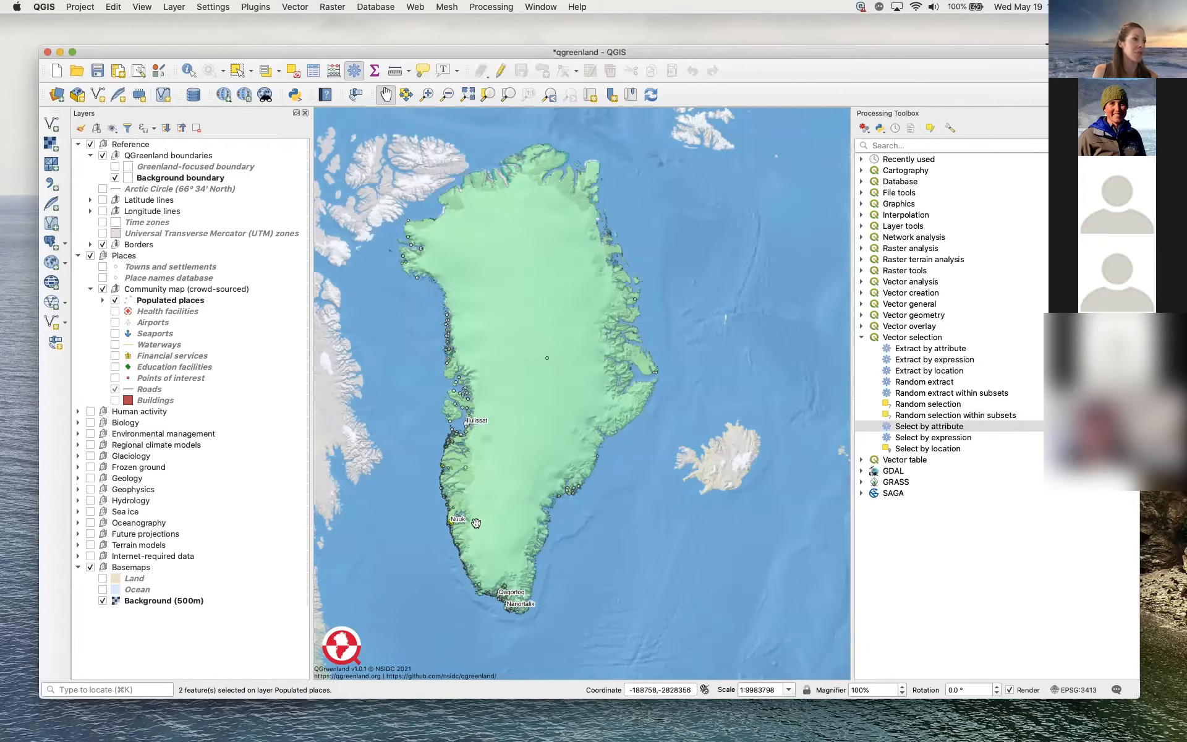
Examine the selected populated places on the map around Nuuk and along Greenland's west coast.
{"action": "scroll", "coordinate": [437, 519], "scroll_direction": "up", "scroll_amount": 3}
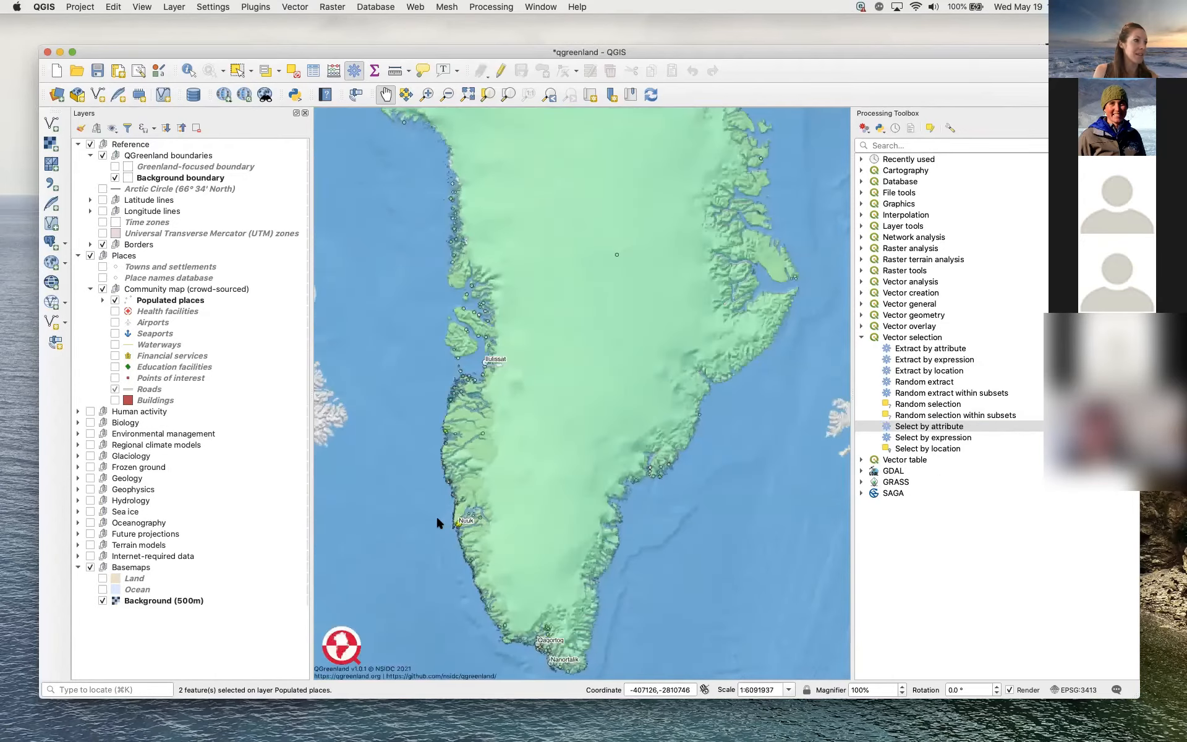
{"action": "scroll", "coordinate": [437, 519], "scroll_direction": "up", "scroll_amount": 2}
{"action": "left_click_drag", "start_coordinate": [444, 524], "coordinate": [494, 410]}
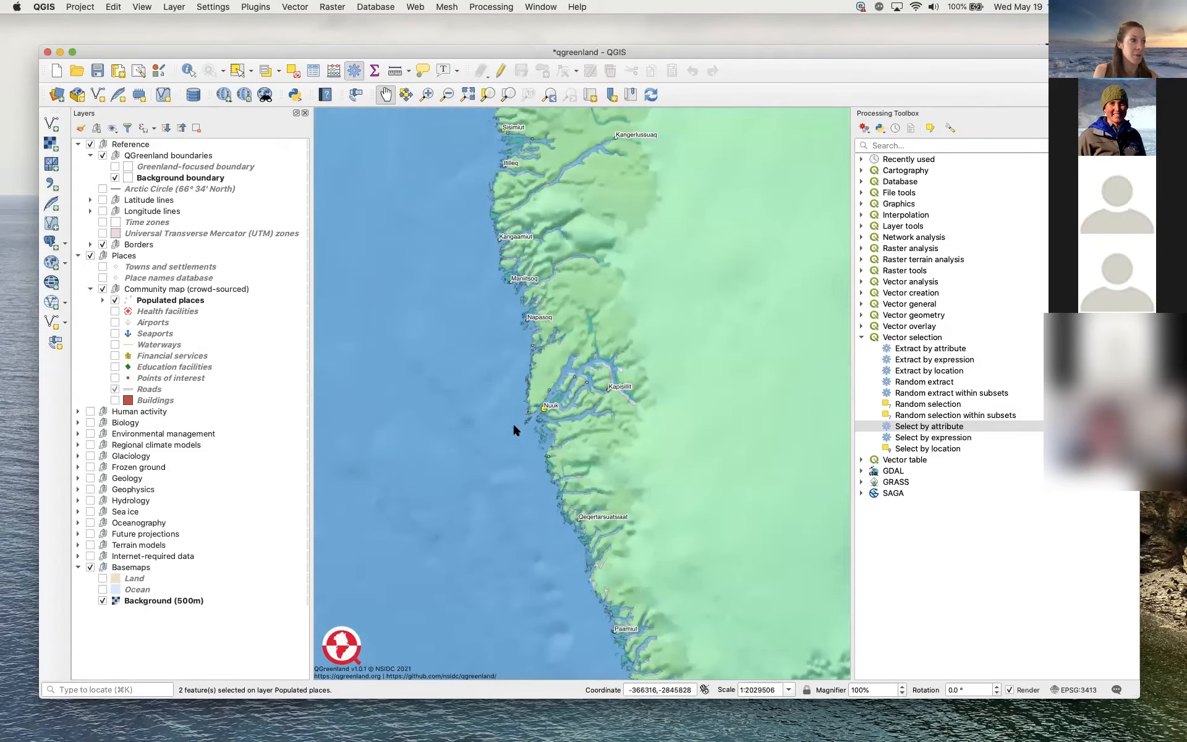
{"action": "scroll", "coordinate": [514, 425], "scroll_direction": "up", "scroll_amount": 2}
{"action": "scroll", "coordinate": [513, 426], "scroll_direction": "up", "scroll_amount": 2}
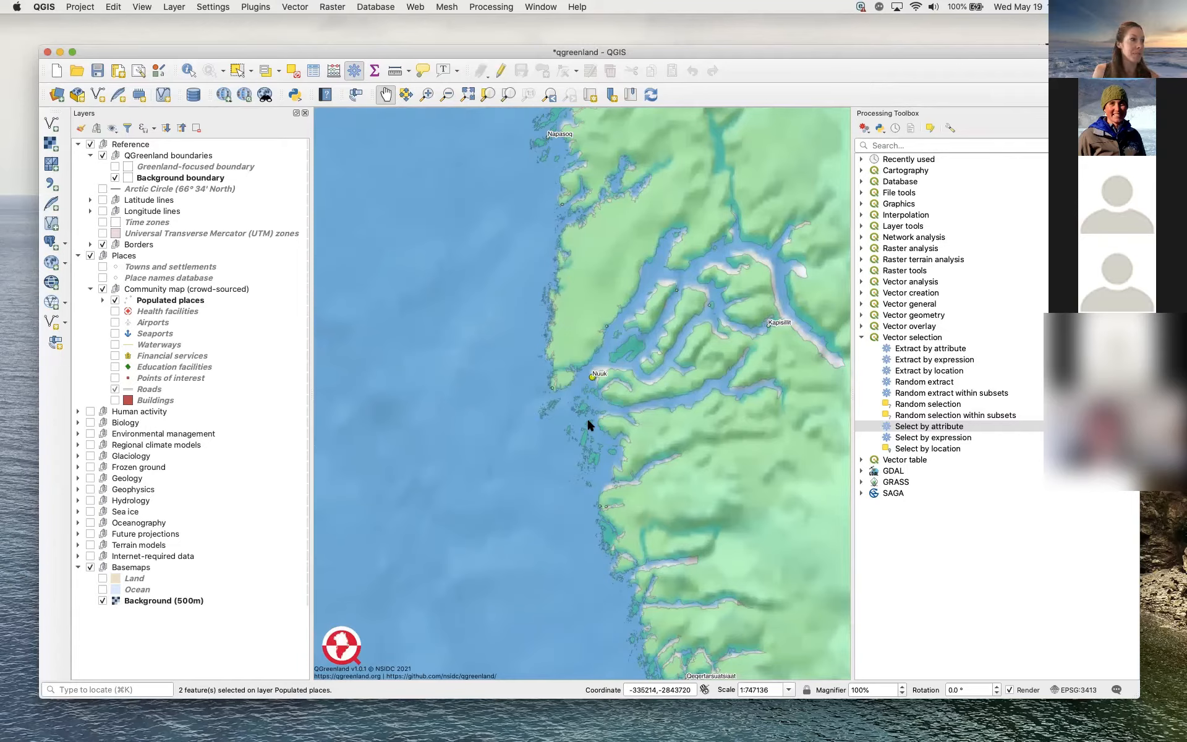
{"action": "scroll", "coordinate": [589, 424], "scroll_direction": "down", "scroll_amount": 5}
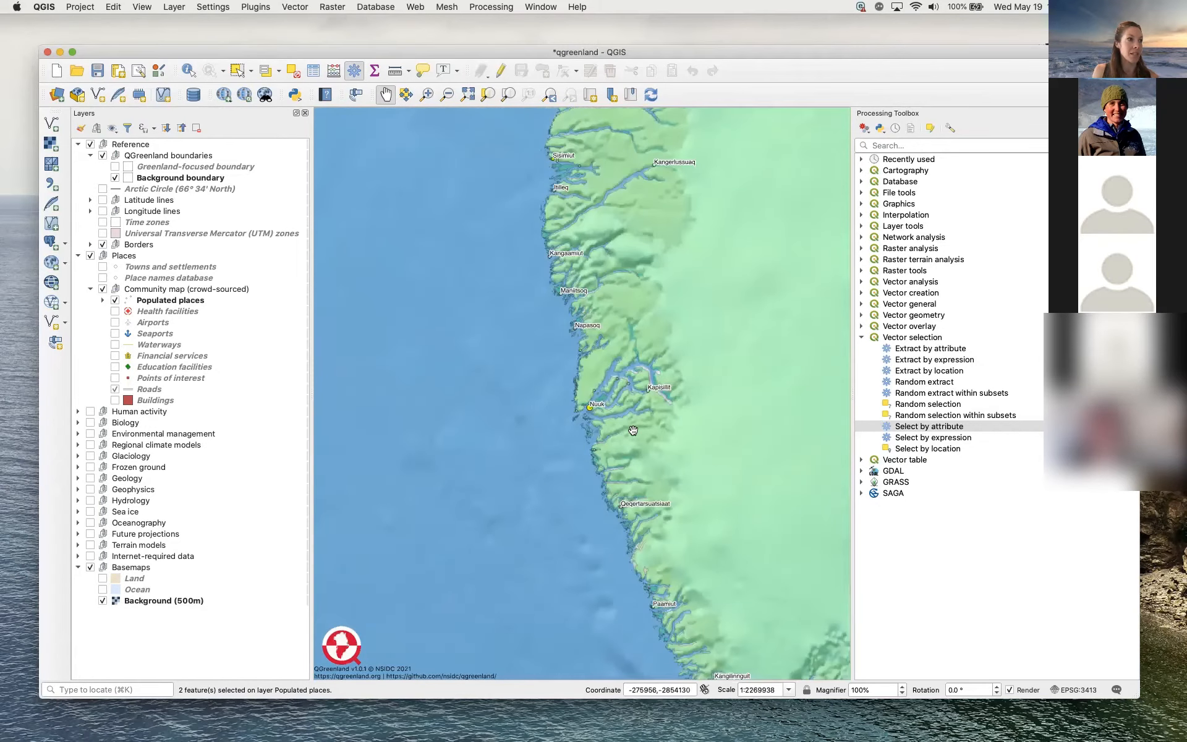
{"action": "scroll", "coordinate": [562, 475], "scroll_direction": "down", "scroll_amount": 1}
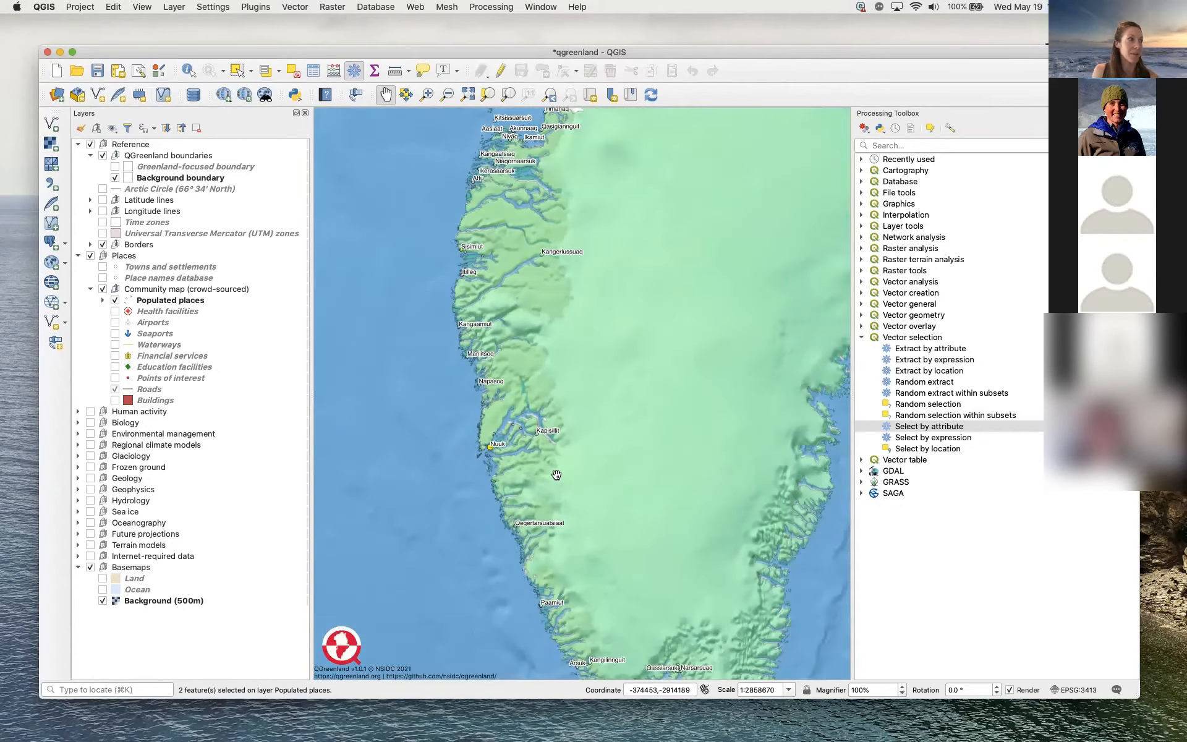
Open the attribute table of the Populated places layer and show only the selected features.
{"action": "left_click", "coordinate": [165, 301]}
{"action": "right_click", "coordinate": [165, 302]}
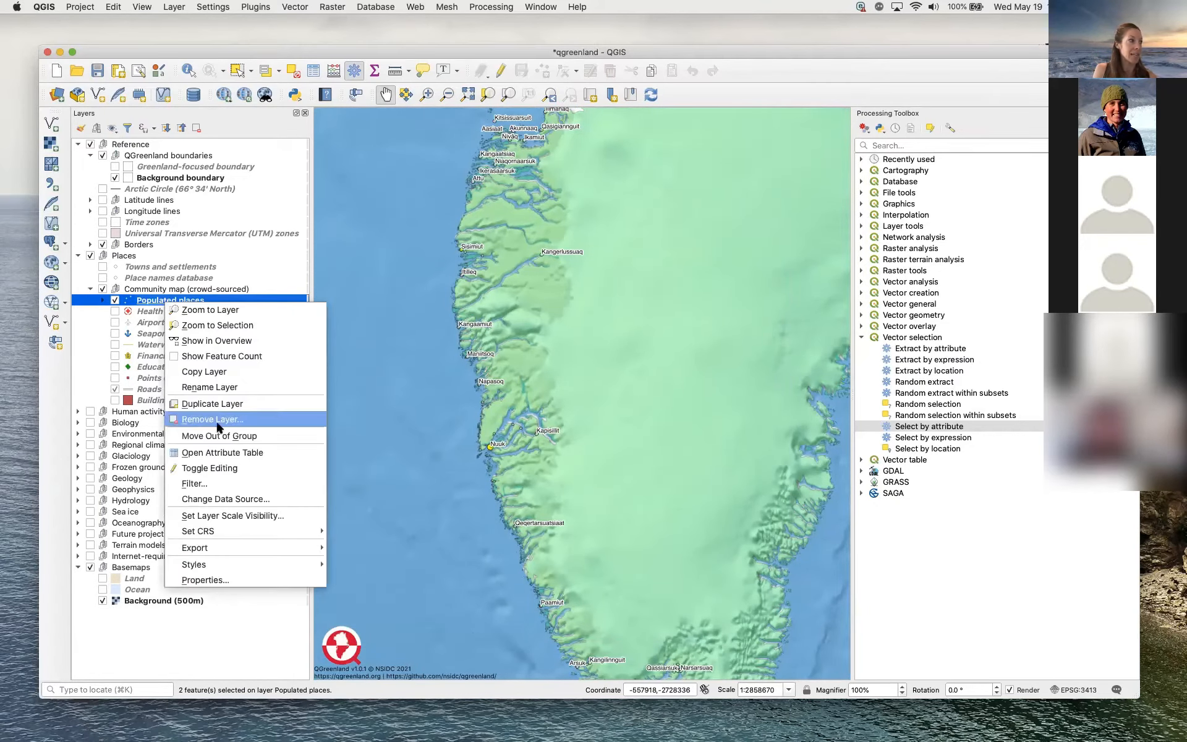
{"action": "left_click", "coordinate": [221, 453]}
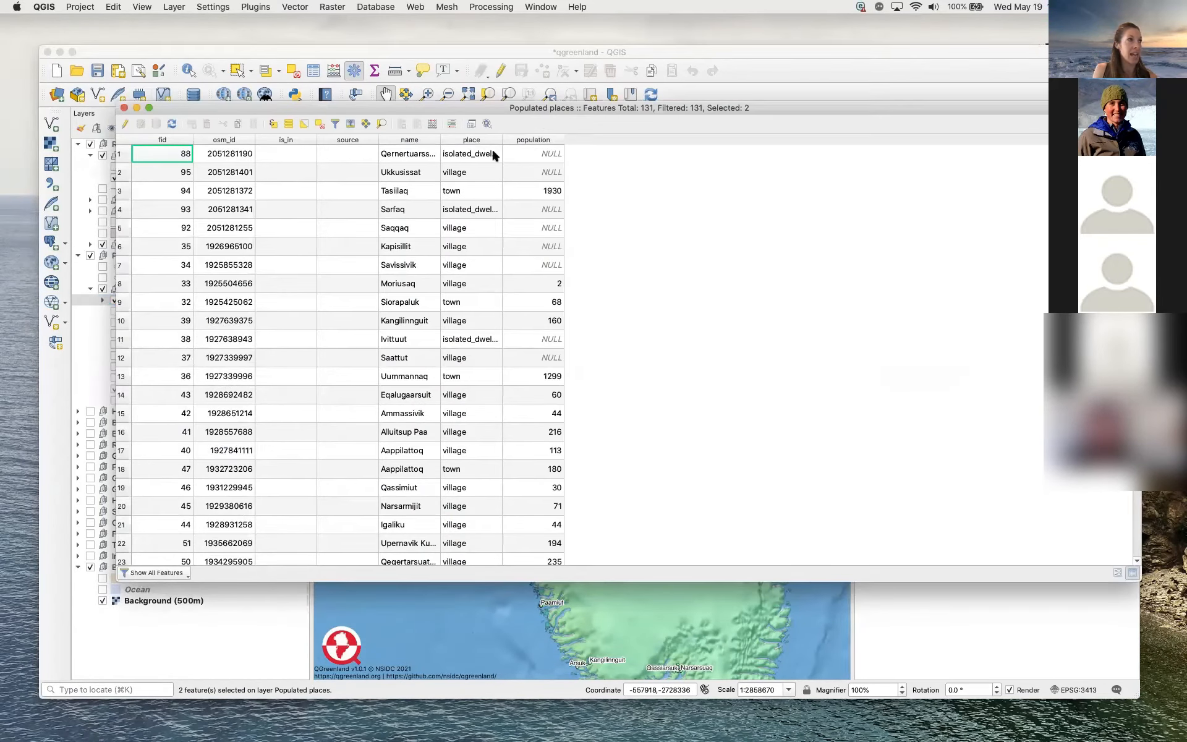
{"action": "left_click_drag", "start_coordinate": [617, 107], "coordinate": [608, 109]}
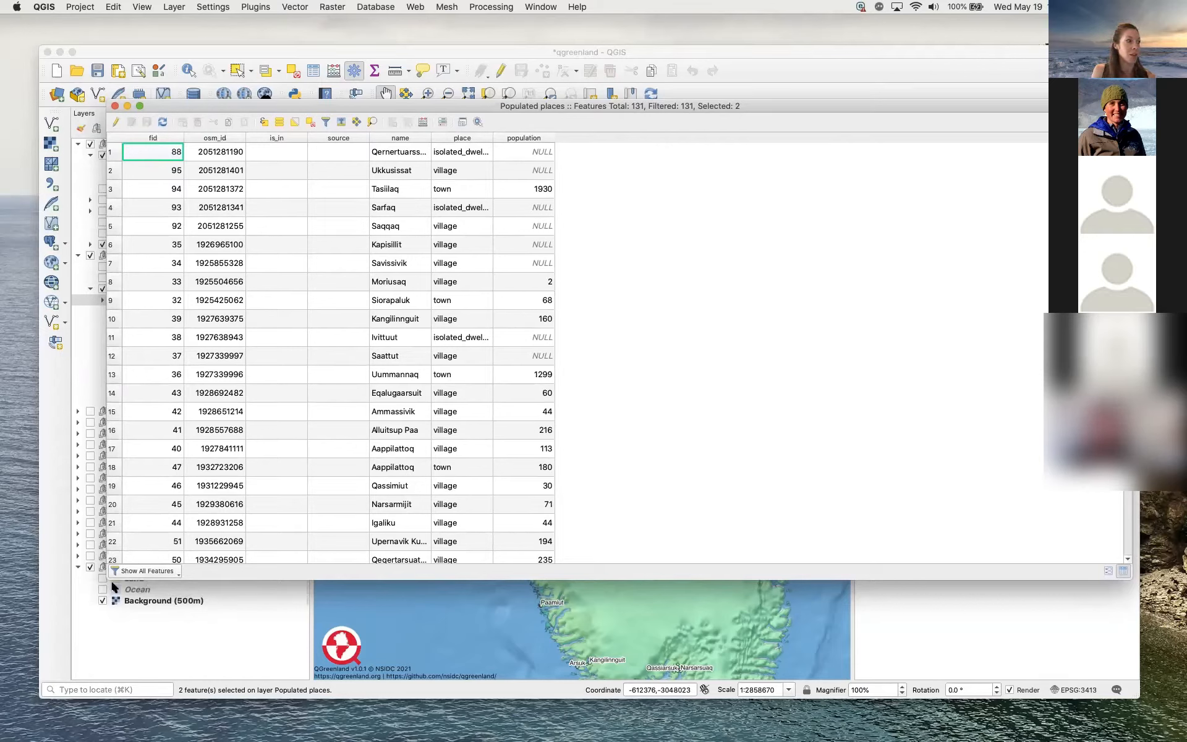
{"action": "left_click", "coordinate": [162, 574]}
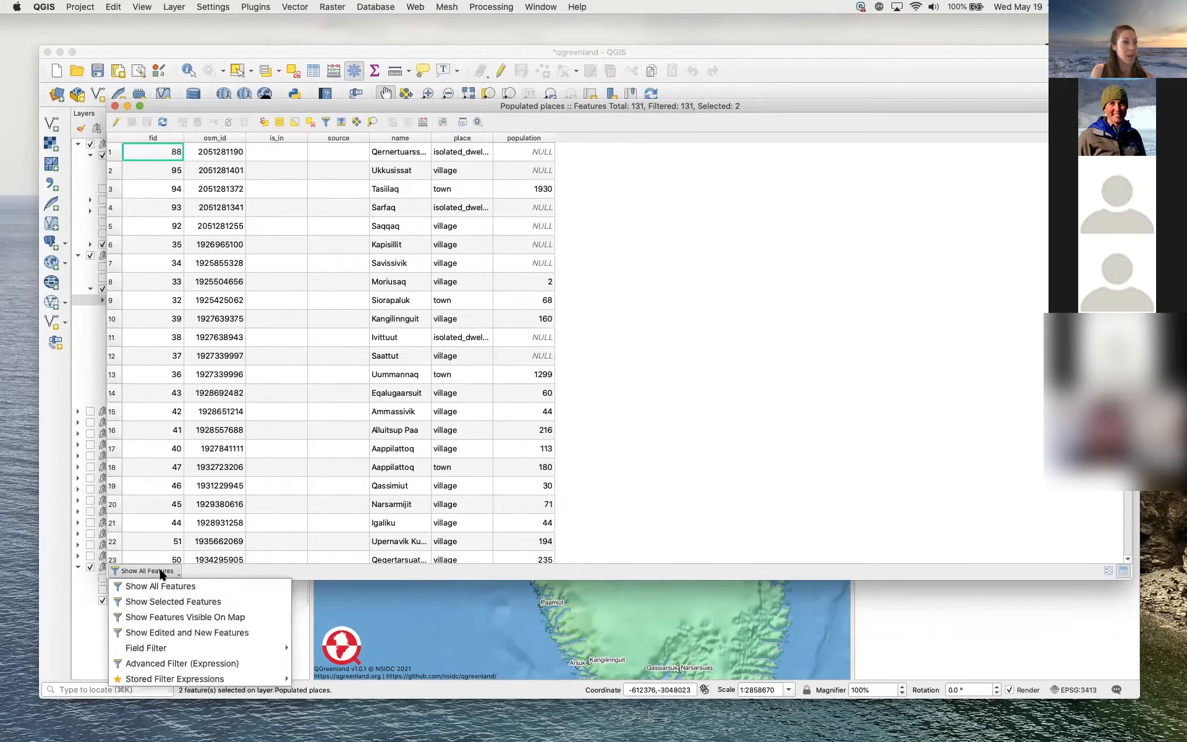
{"action": "left_click", "coordinate": [165, 605]}
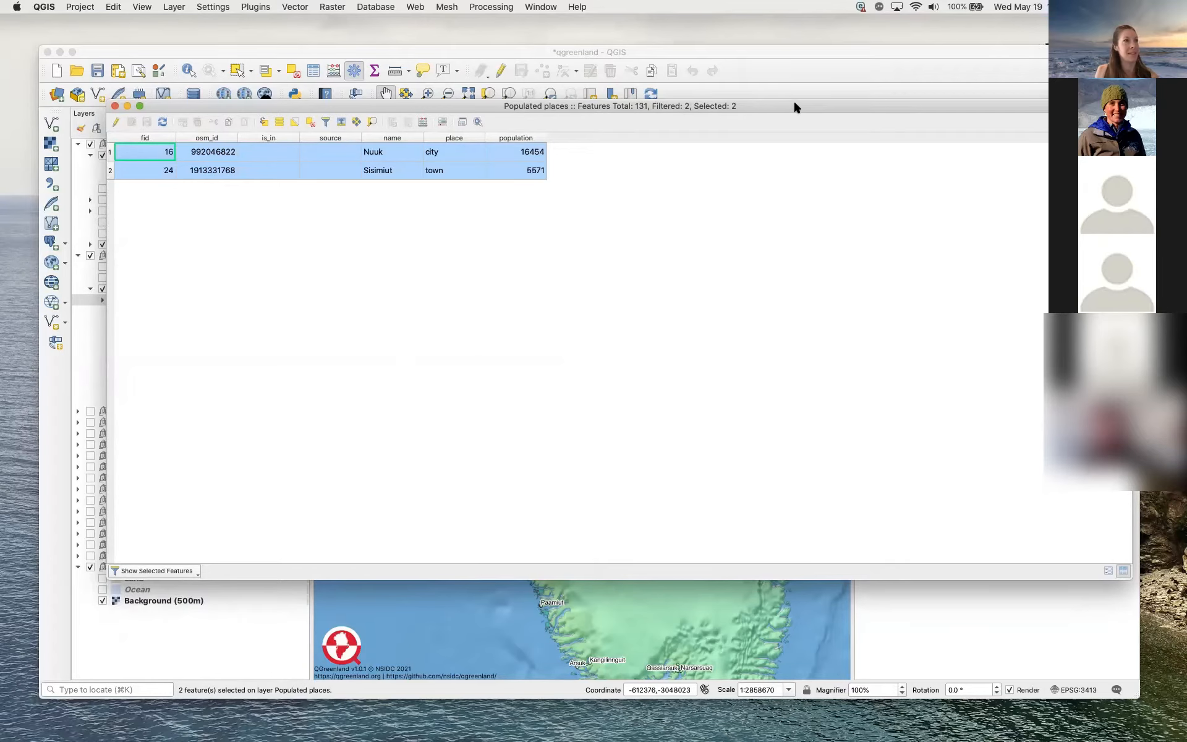
{"action": "left_click_drag", "start_coordinate": [794, 107], "coordinate": [786, 113]}
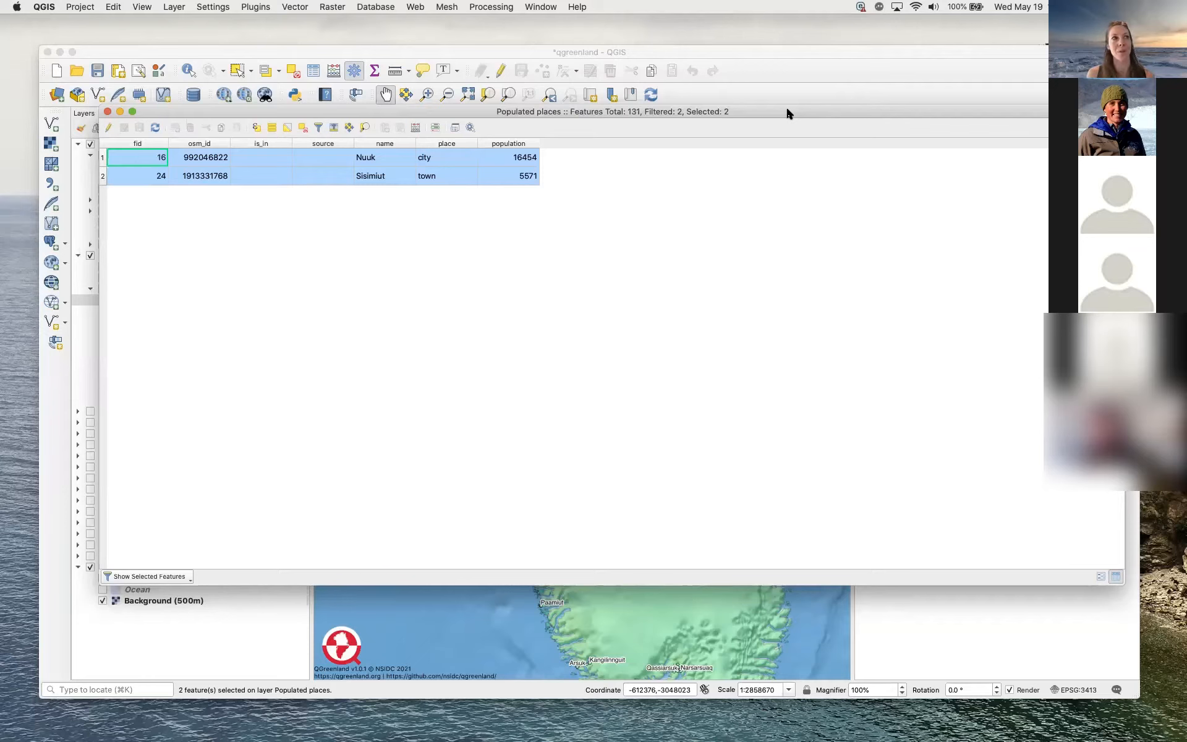
{"action": "left_click_drag", "start_coordinate": [787, 109], "coordinate": [808, 113]}
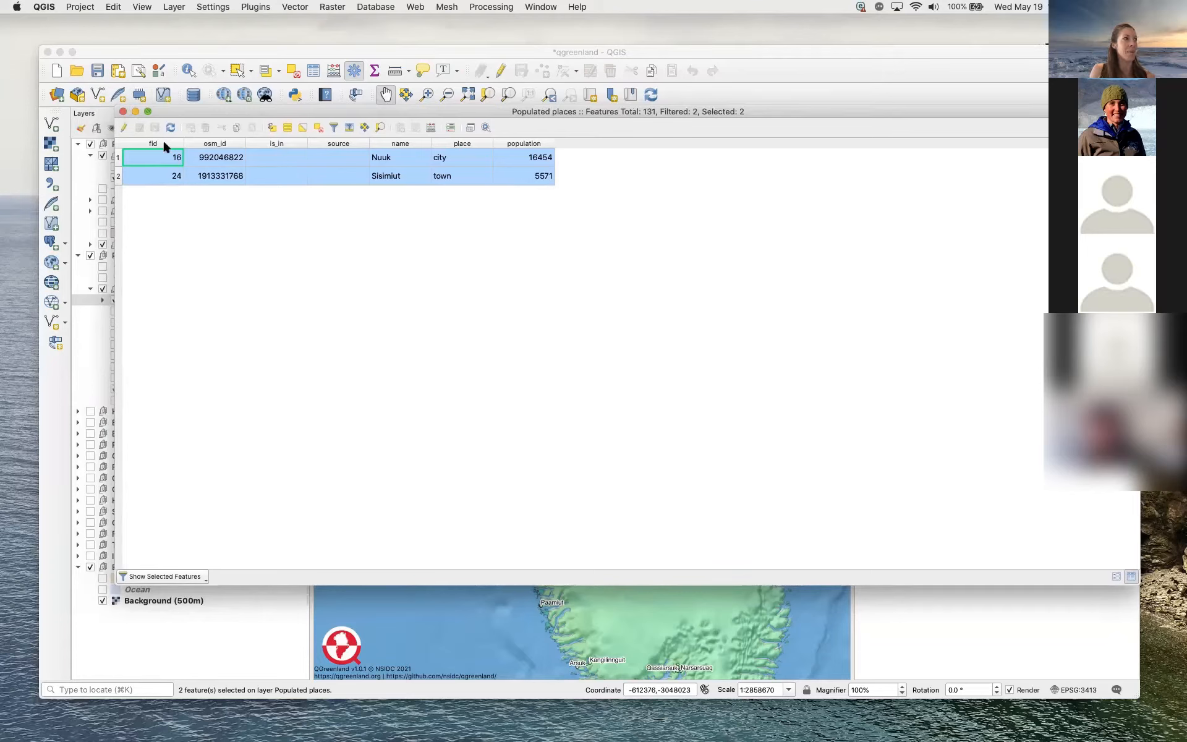
Deselect all features of the Populated places layer, close its attribute table and return the map to a wider view of Greenland.
{"action": "left_click", "coordinate": [317, 129]}
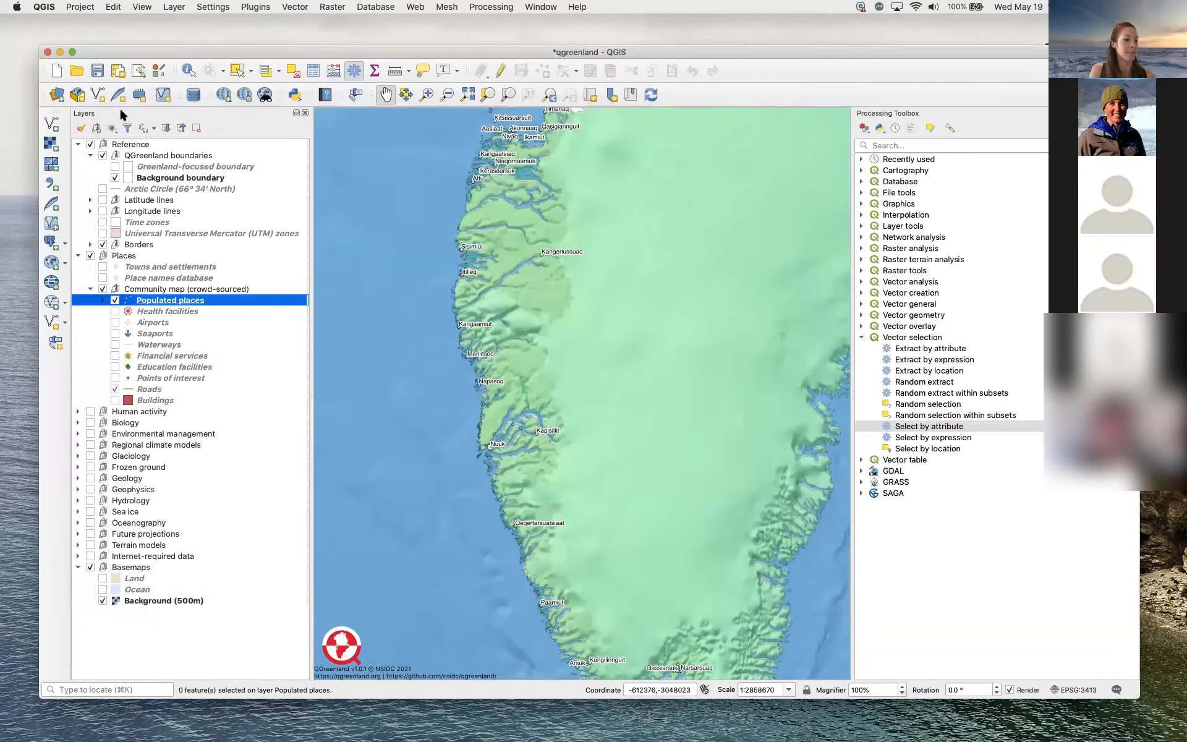
{"action": "left_click", "coordinate": [123, 112]}
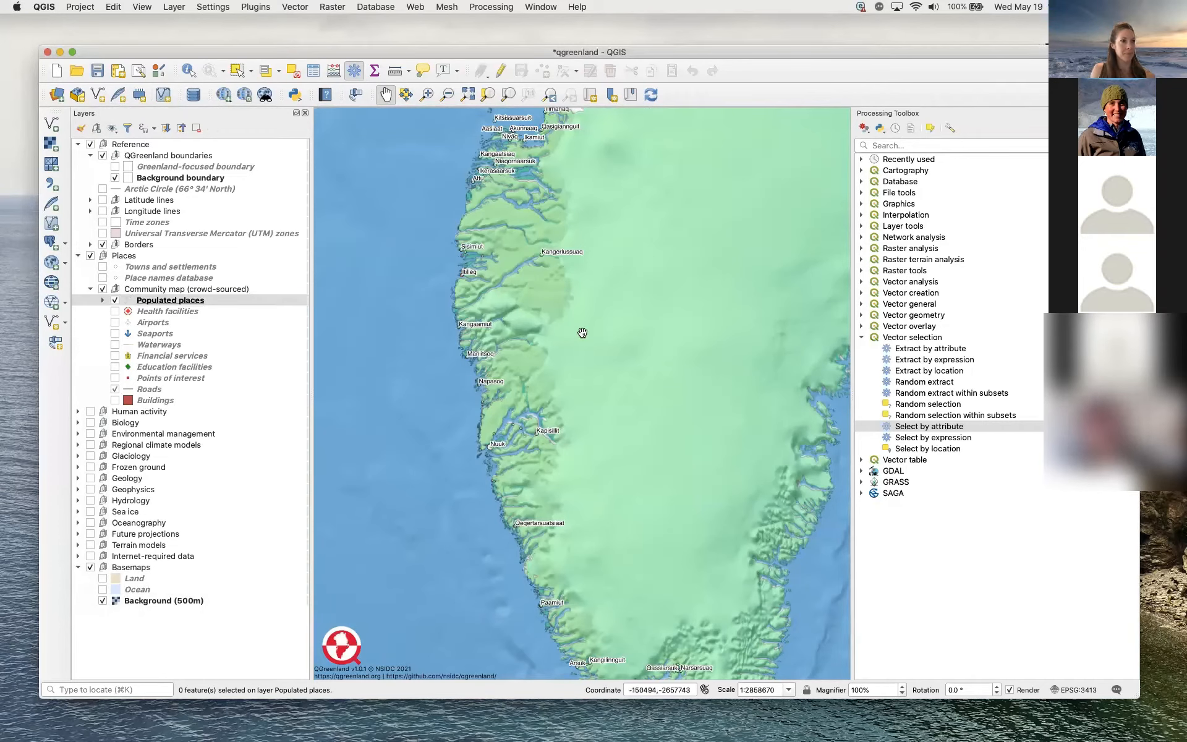
{"action": "scroll", "coordinate": [764, 435], "scroll_direction": "down", "scroll_amount": 2}
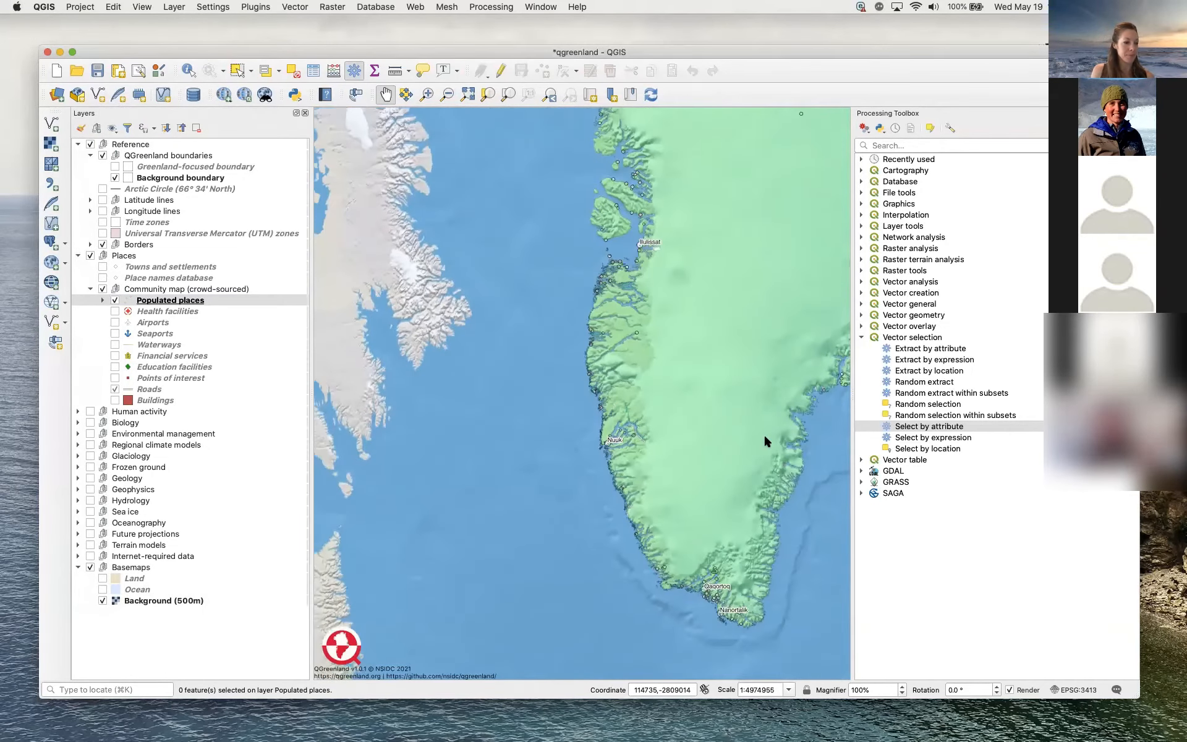
{"action": "left_click_drag", "start_coordinate": [762, 432], "coordinate": [680, 502]}
{"action": "scroll", "coordinate": [654, 499], "scroll_direction": "down", "scroll_amount": 1}
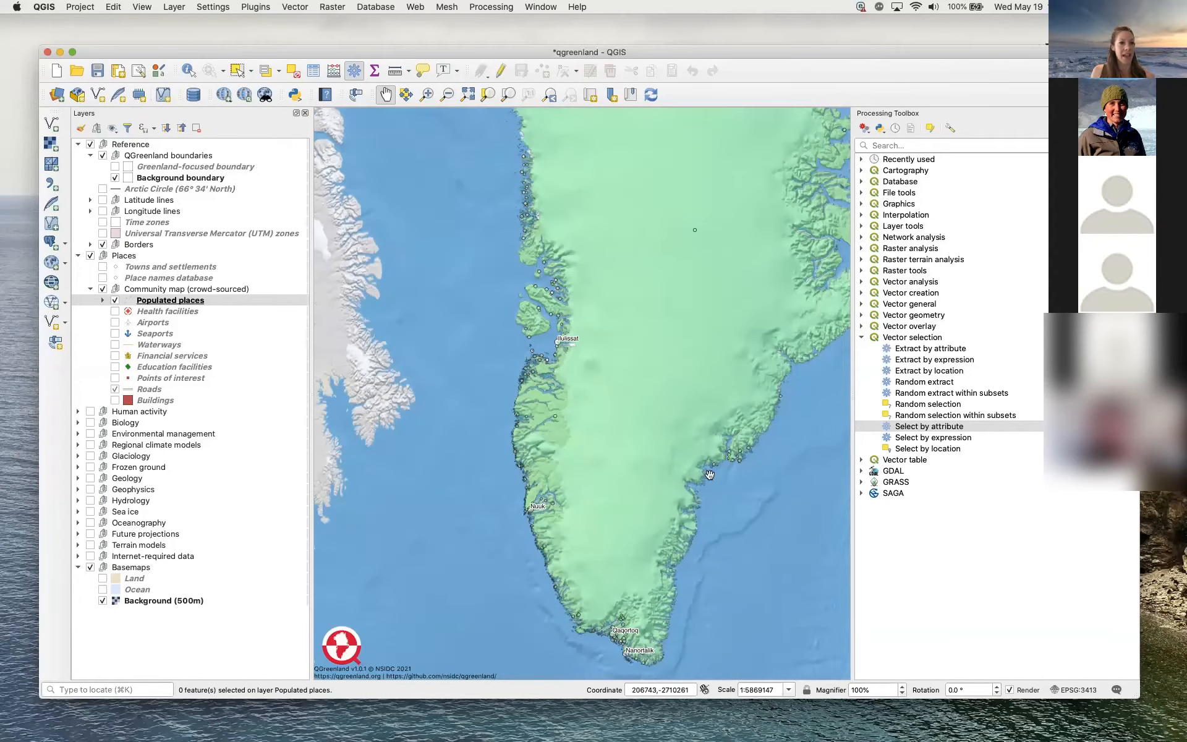
Switch to the workshop slide deck in Google Slides and present slide 21 on datasets extending outside of Greenland.
{"action": "left_click_drag", "start_coordinate": [814, 50], "coordinate": [818, 80]}
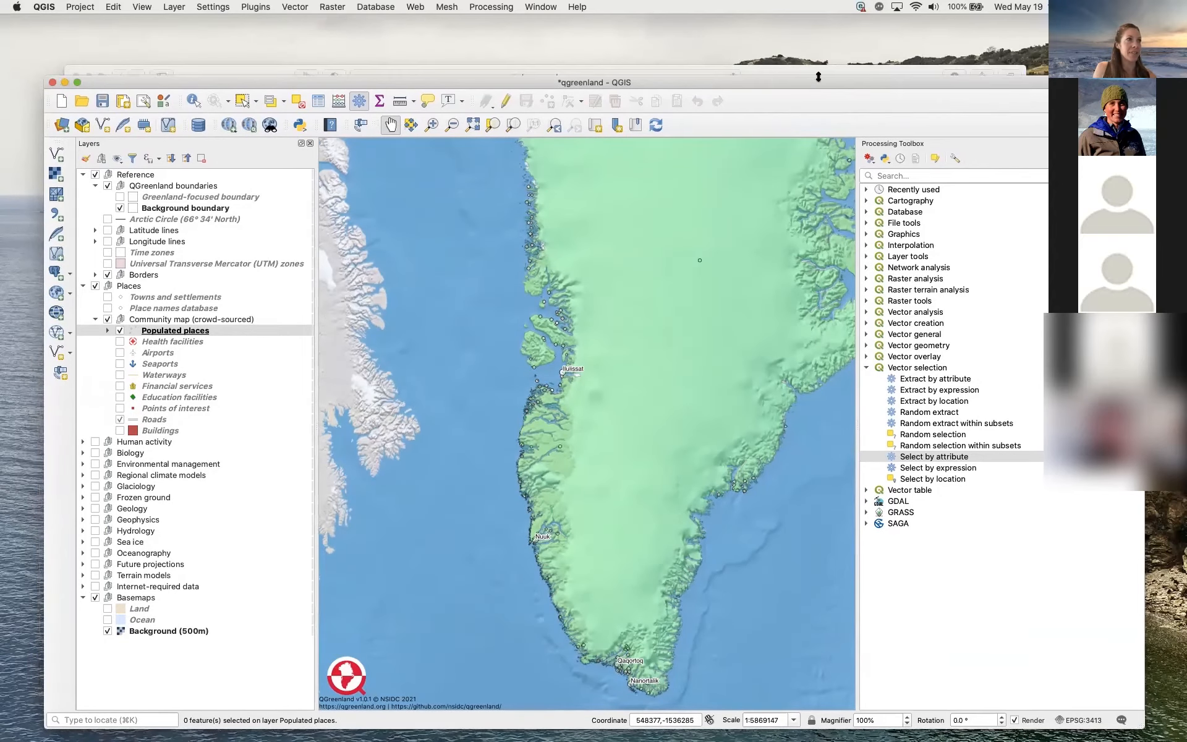
{"action": "key", "text": "super+Tab"}
{"action": "scroll", "coordinate": [139, 555], "scroll_direction": "down", "scroll_amount": 2}
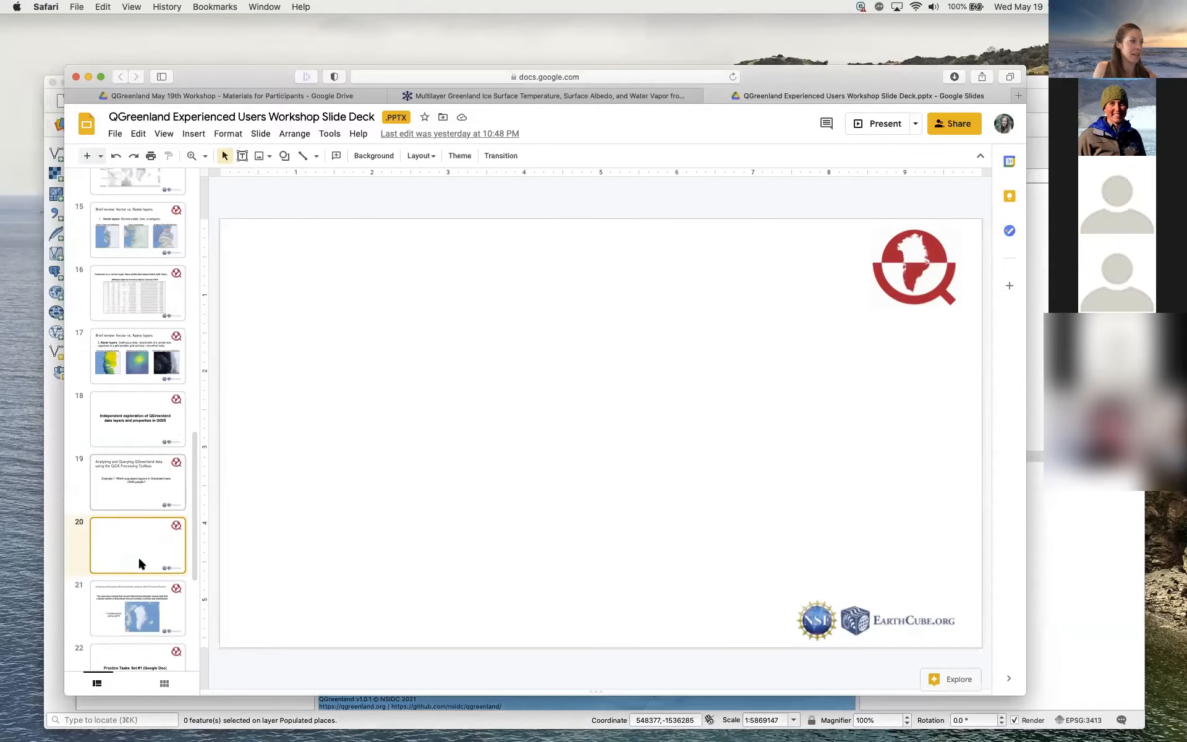
{"action": "left_click", "coordinate": [139, 596]}
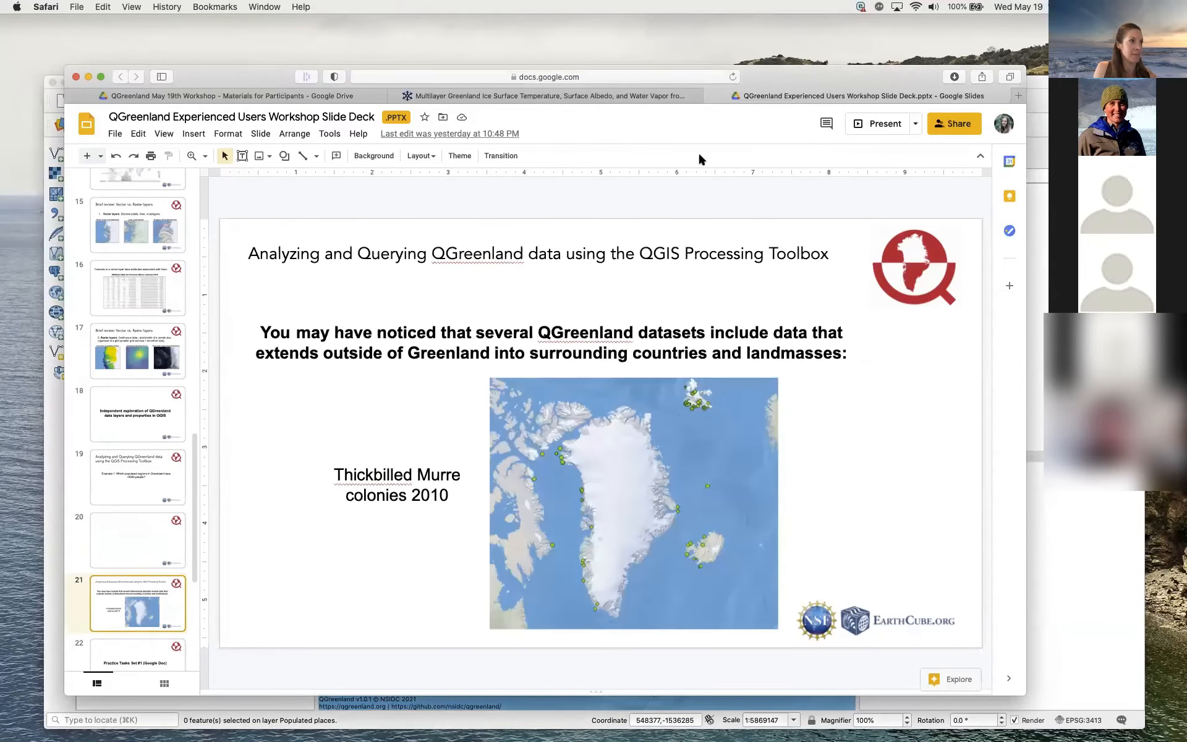
{"action": "left_click", "coordinate": [884, 124]}
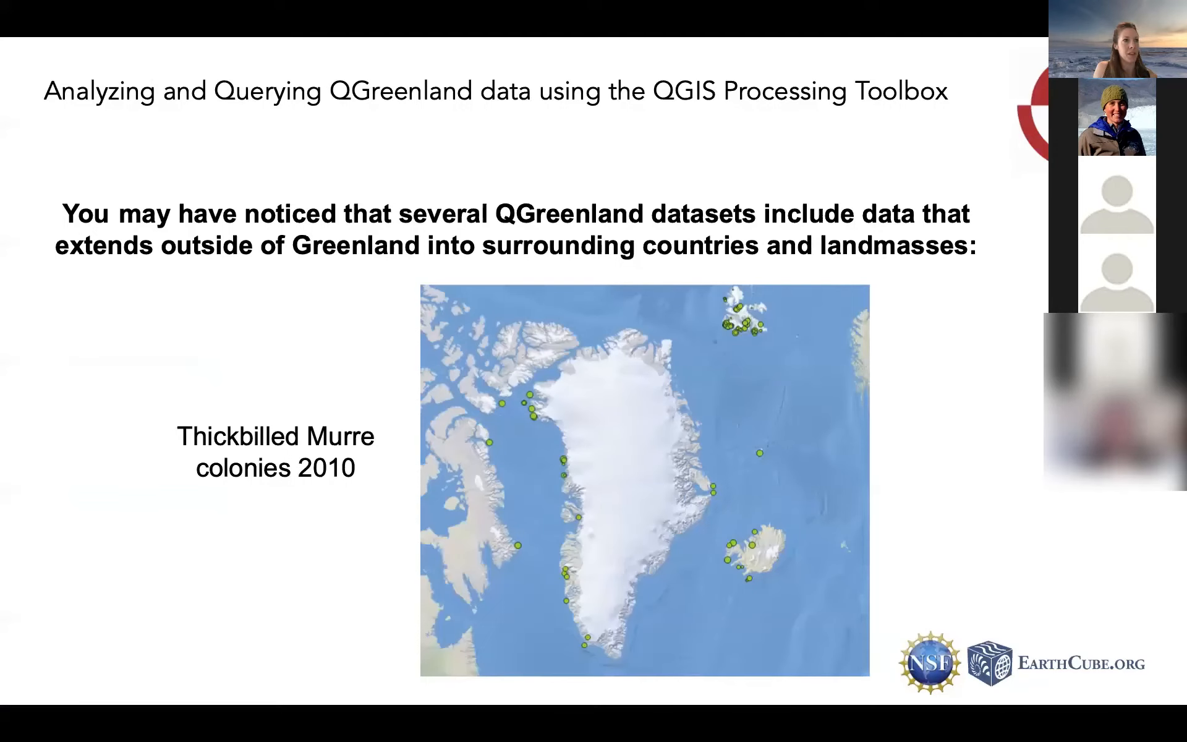
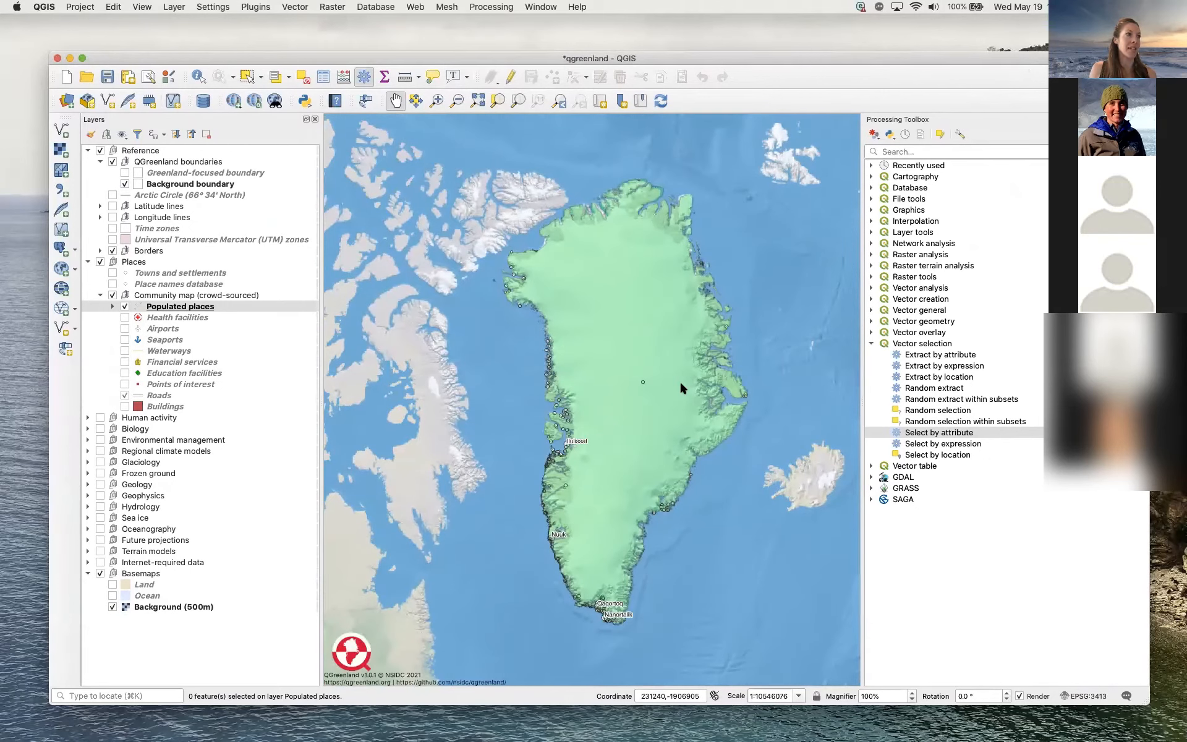
Hide the Populated places layer and collapse the Community map and Places groups in the layer tree.
{"action": "left_click", "coordinate": [123, 306]}
{"action": "left_click", "coordinate": [99, 295]}
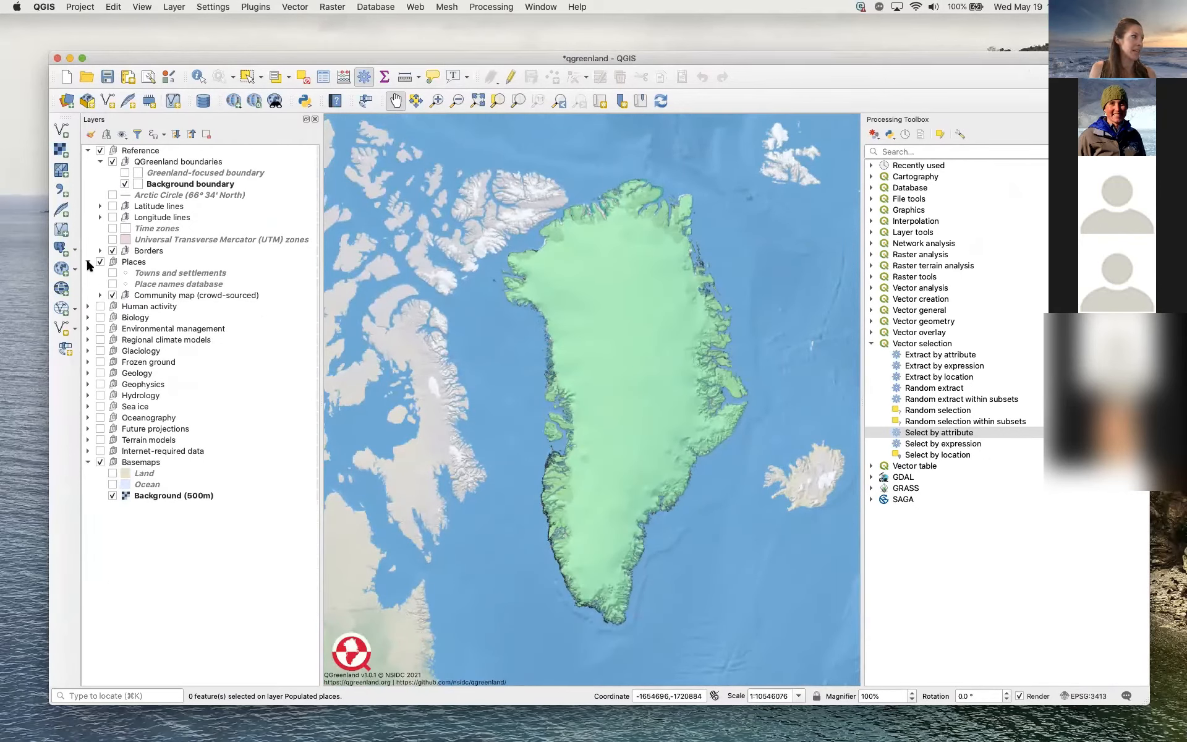
{"action": "left_click", "coordinate": [87, 260]}
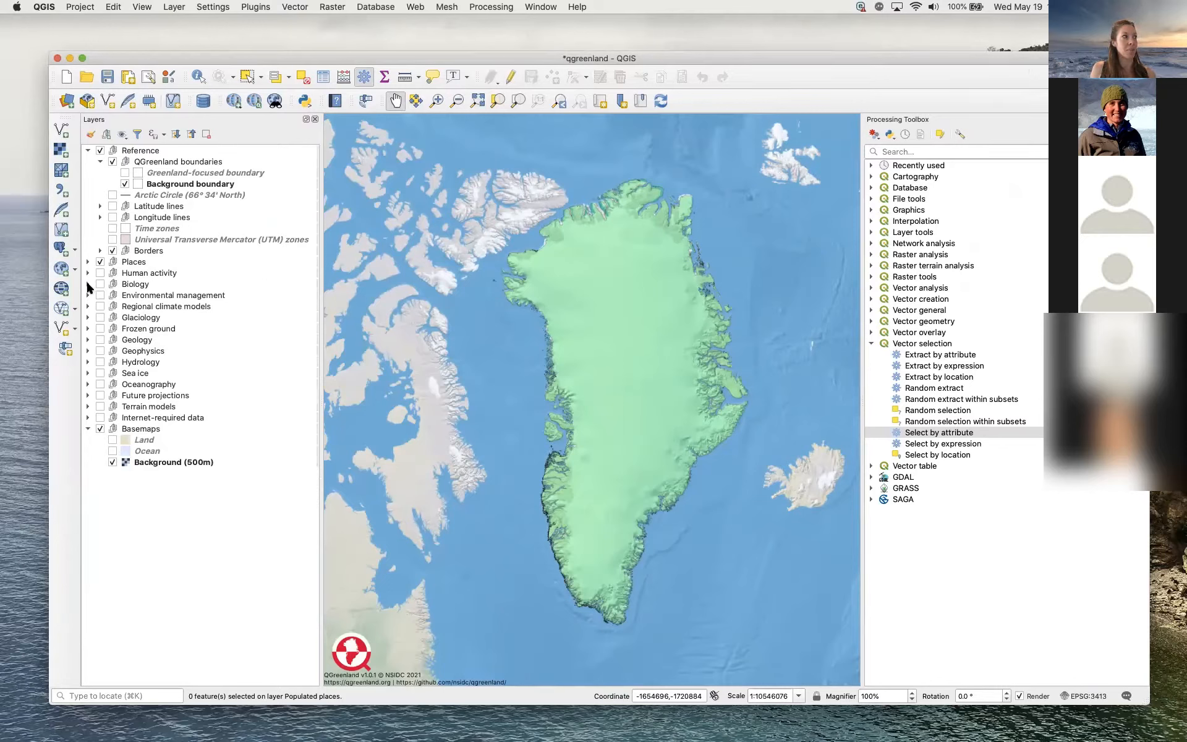
Show the Thickbilled Murre colonies 2010 layer from the Birds subgroup of Biology on the map.
{"action": "left_click", "coordinate": [87, 283]}
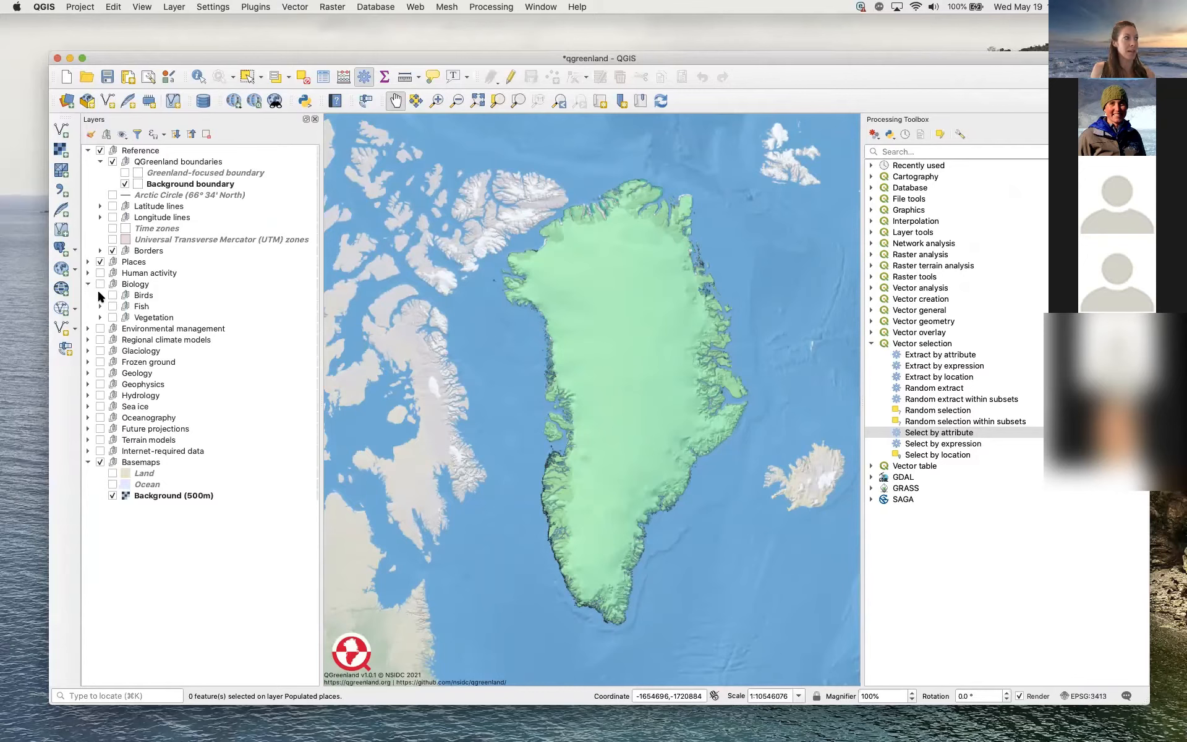
{"action": "left_click", "coordinate": [99, 295]}
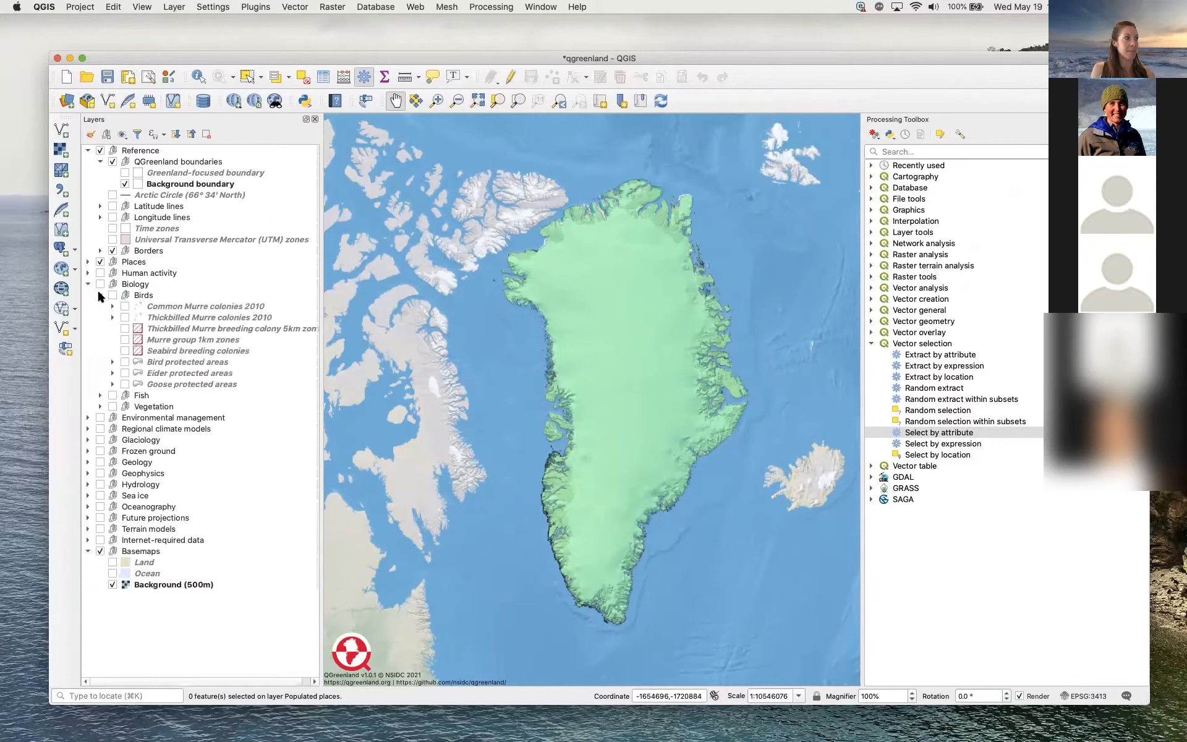
{"action": "left_click", "coordinate": [125, 317]}
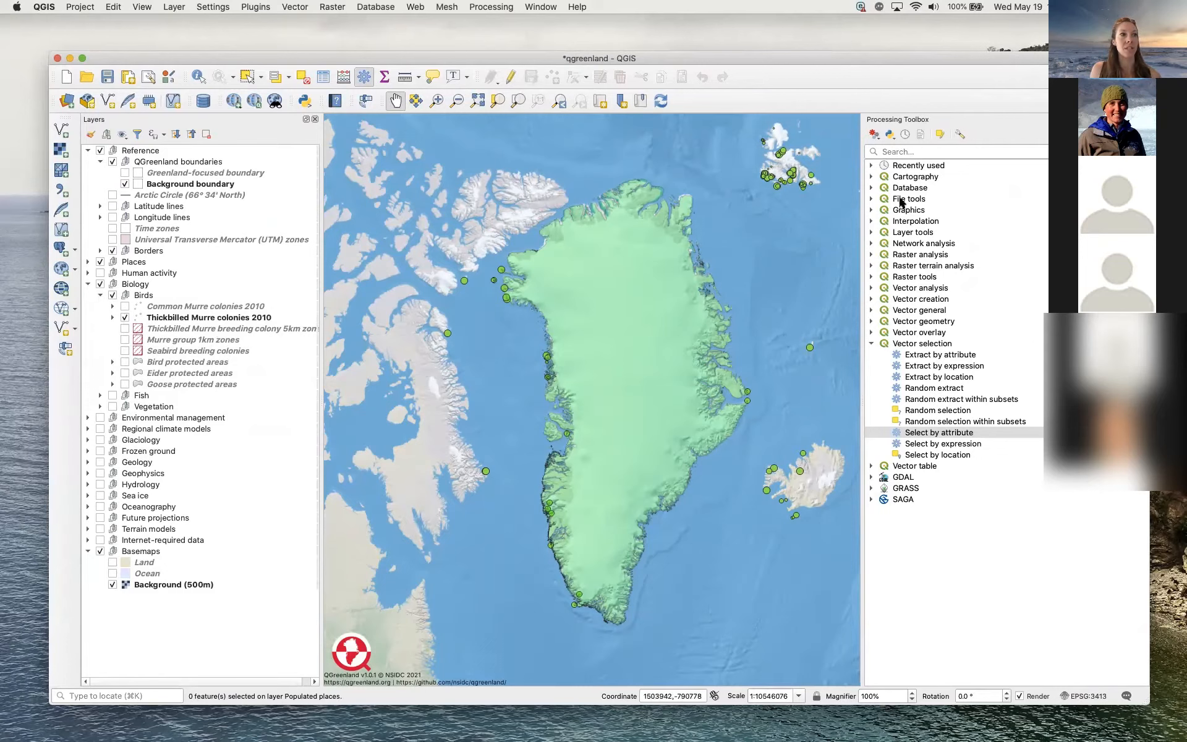
Start Extract by Location with Thickbilled Murre colonies 2010 as the layer to extract features from.
{"action": "double_click", "coordinate": [961, 379]}
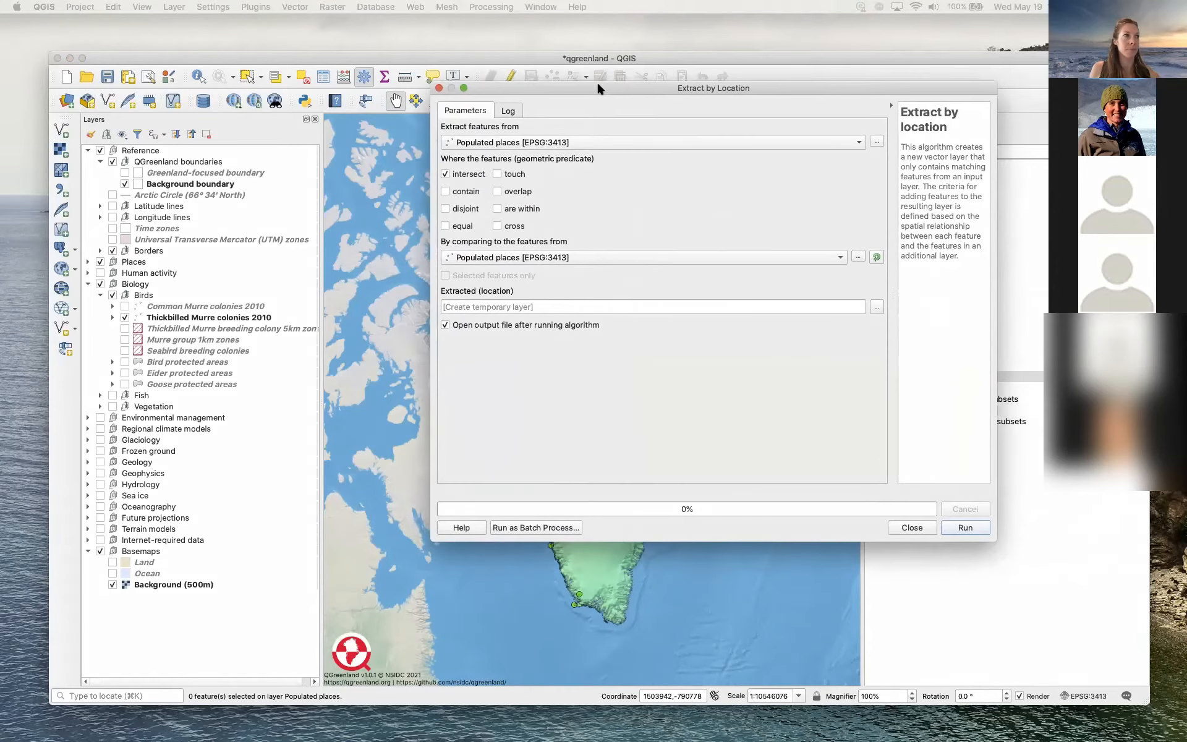
{"action": "left_click_drag", "start_coordinate": [596, 81], "coordinate": [558, 109]}
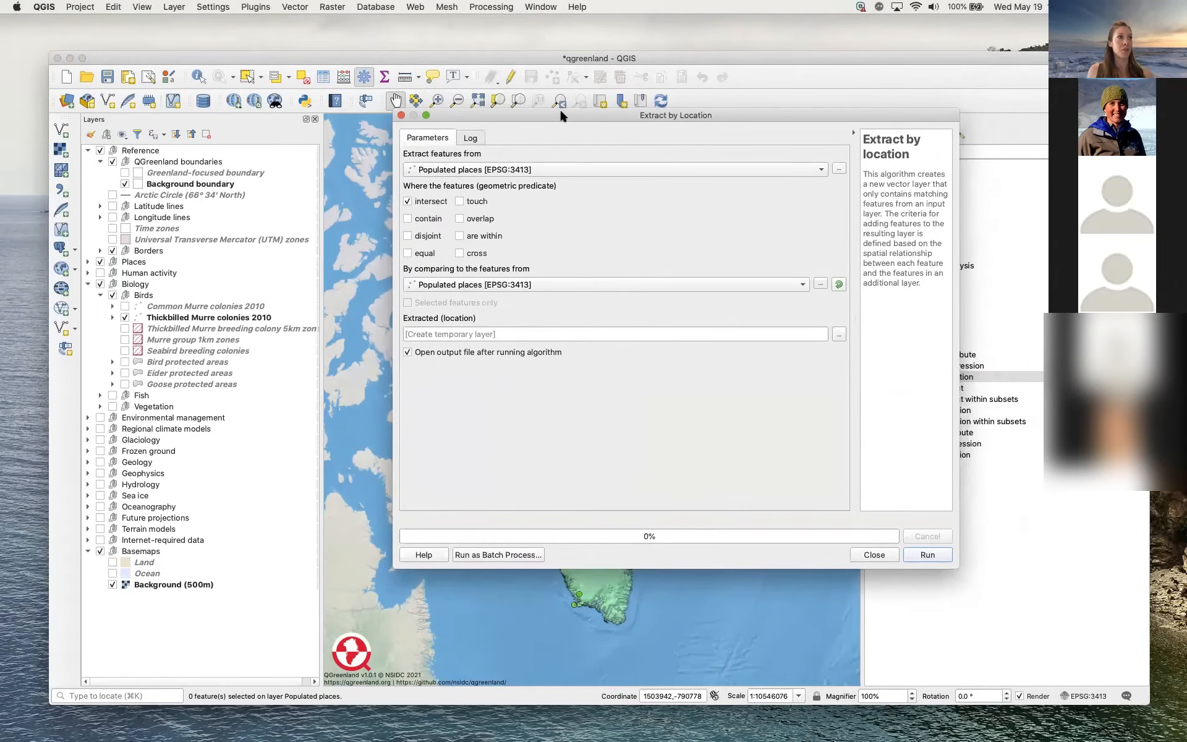
{"action": "left_click", "coordinate": [601, 167]}
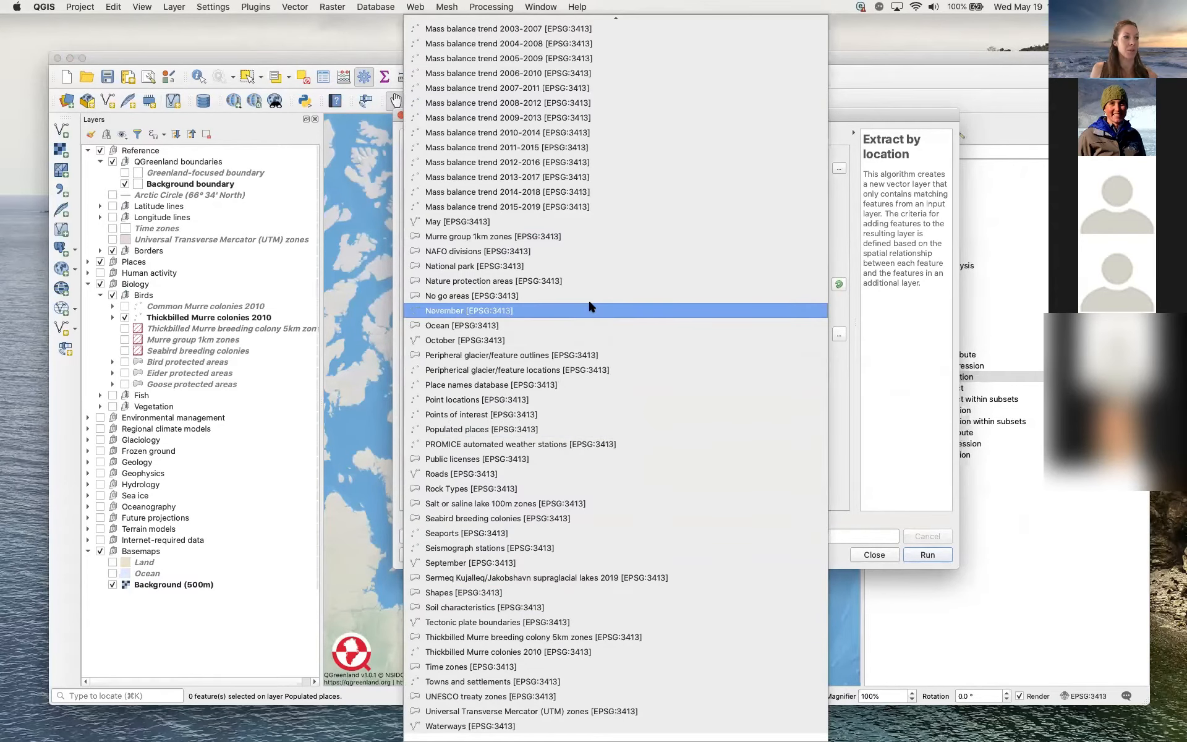
{"action": "left_click", "coordinate": [582, 651]}
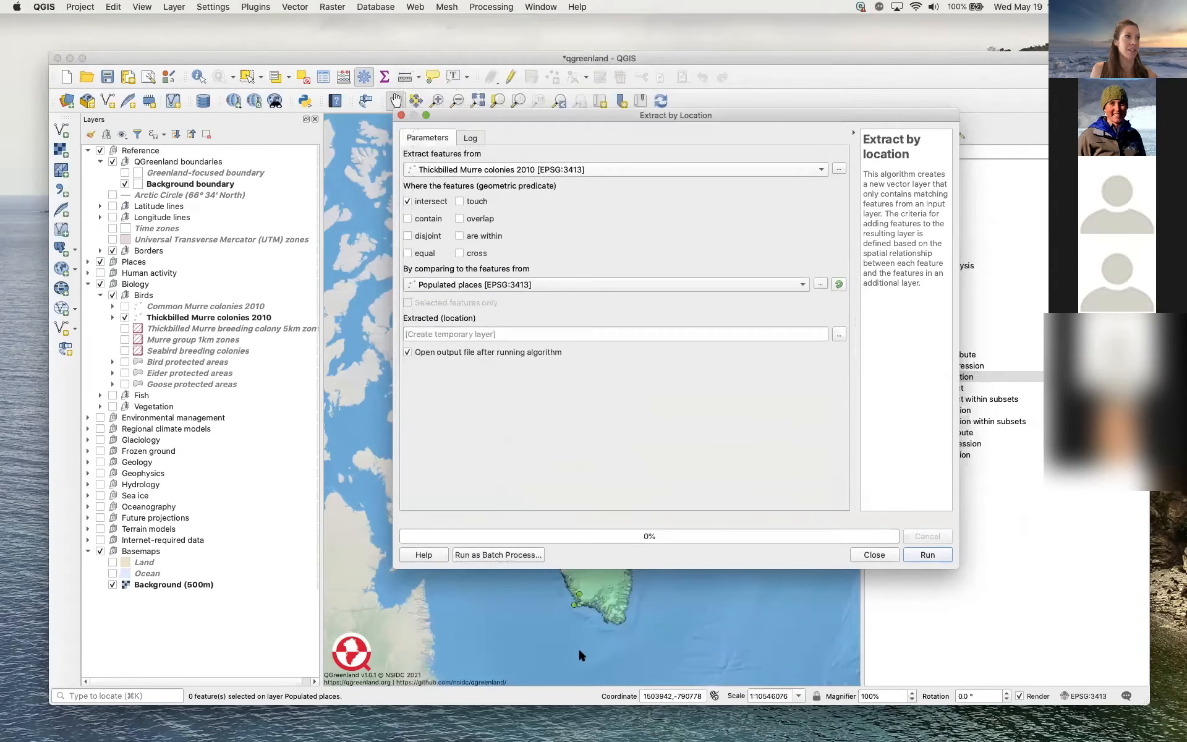
Set Greenland coastlines 2017 as the comparison layer for the extraction.
{"action": "left_click", "coordinate": [611, 286]}
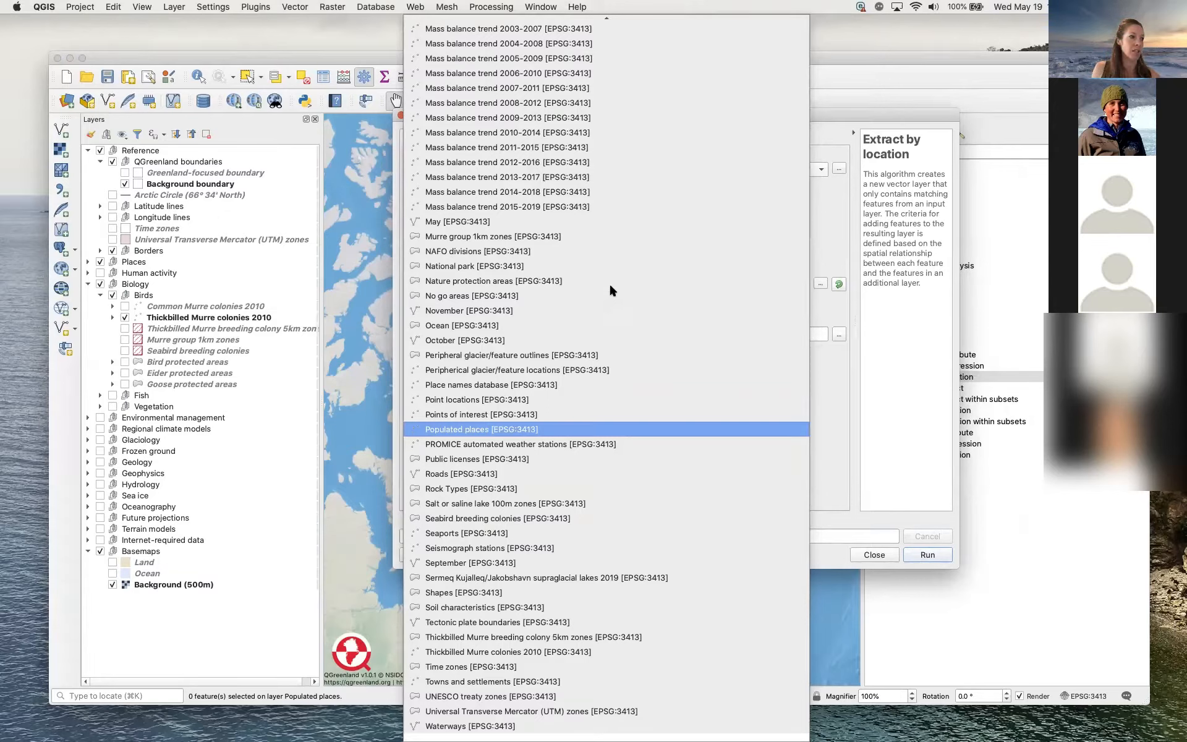
{"action": "scroll", "coordinate": [611, 289], "scroll_direction": "up", "scroll_amount": 5}
{"action": "scroll", "coordinate": [610, 283], "scroll_direction": "up", "scroll_amount": 15}
{"action": "scroll", "coordinate": [609, 290], "scroll_direction": "up", "scroll_amount": 15}
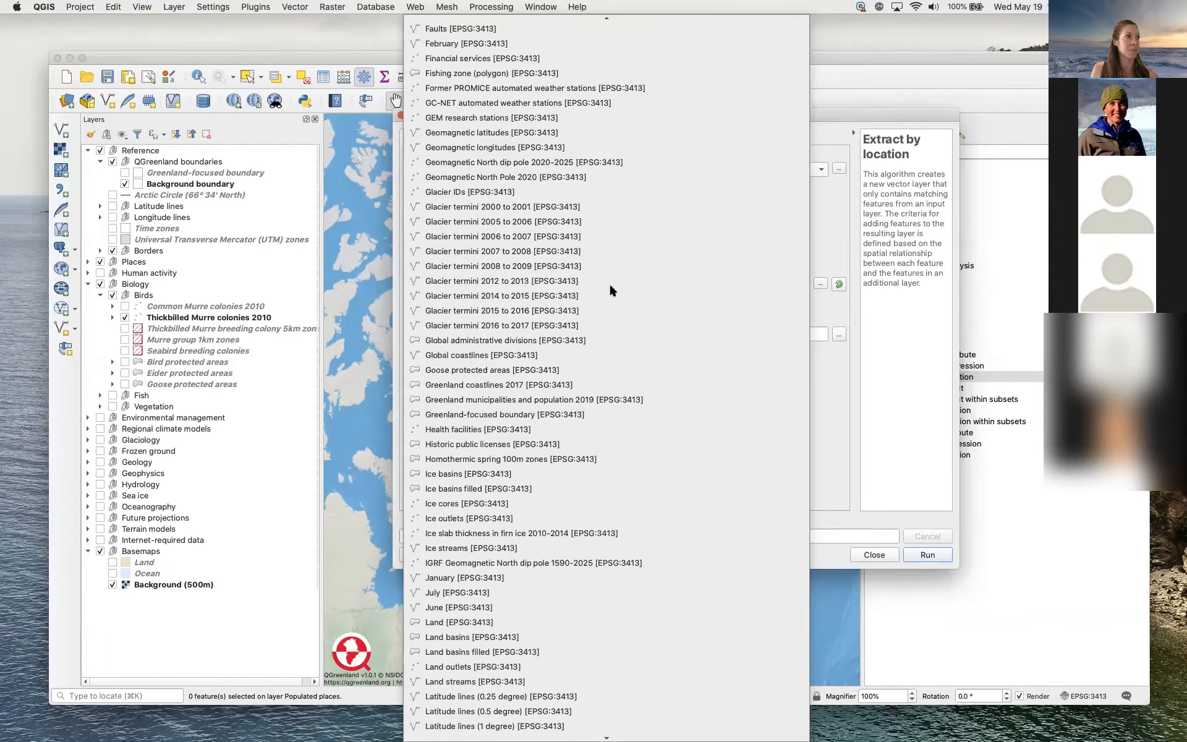
{"action": "left_click", "coordinate": [603, 384]}
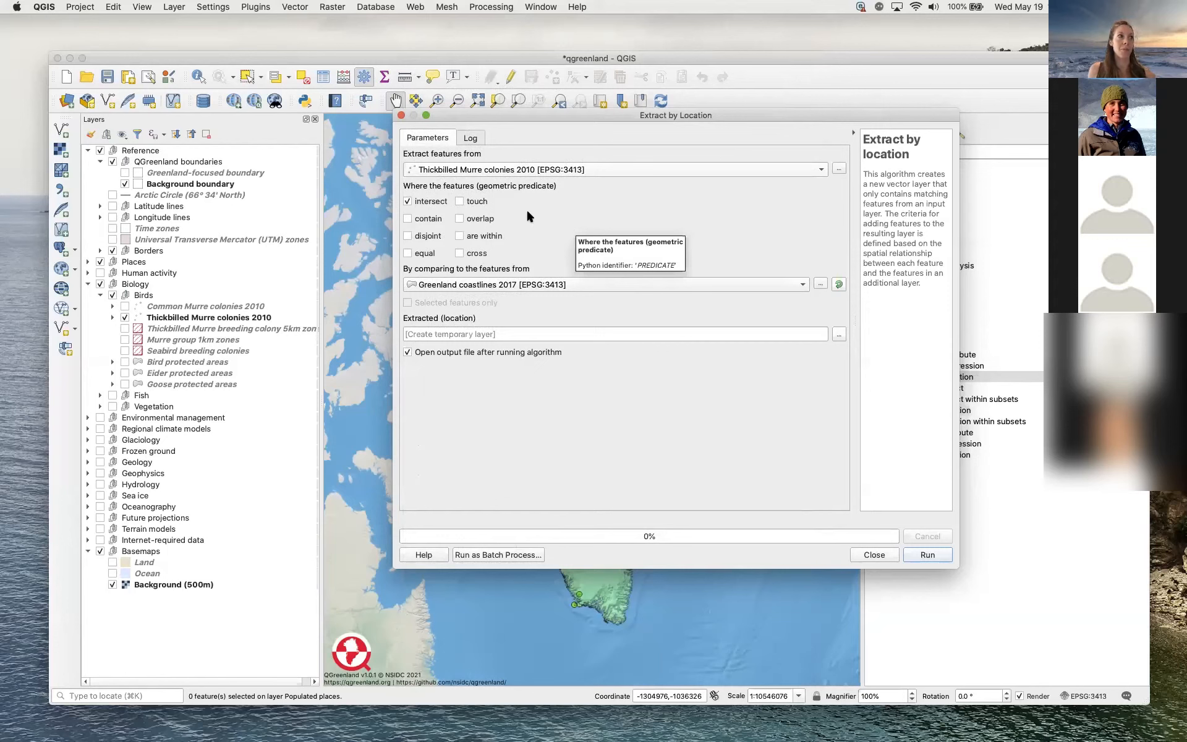
Add the touch, overlap, are within and cross predicates to intersect, run the extraction to a temporary layer and close the dialog.
{"action": "left_click", "coordinate": [458, 201]}
{"action": "left_click", "coordinate": [459, 219]}
{"action": "left_click", "coordinate": [459, 236]}
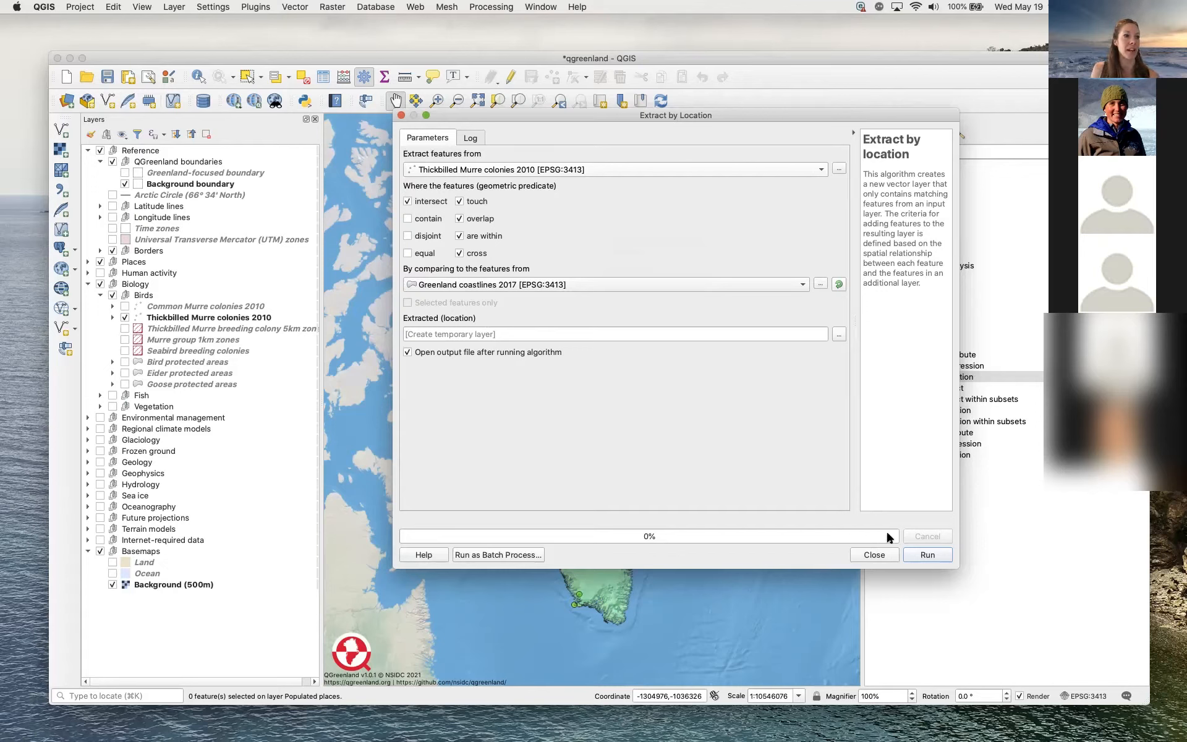
{"action": "left_click", "coordinate": [929, 555]}
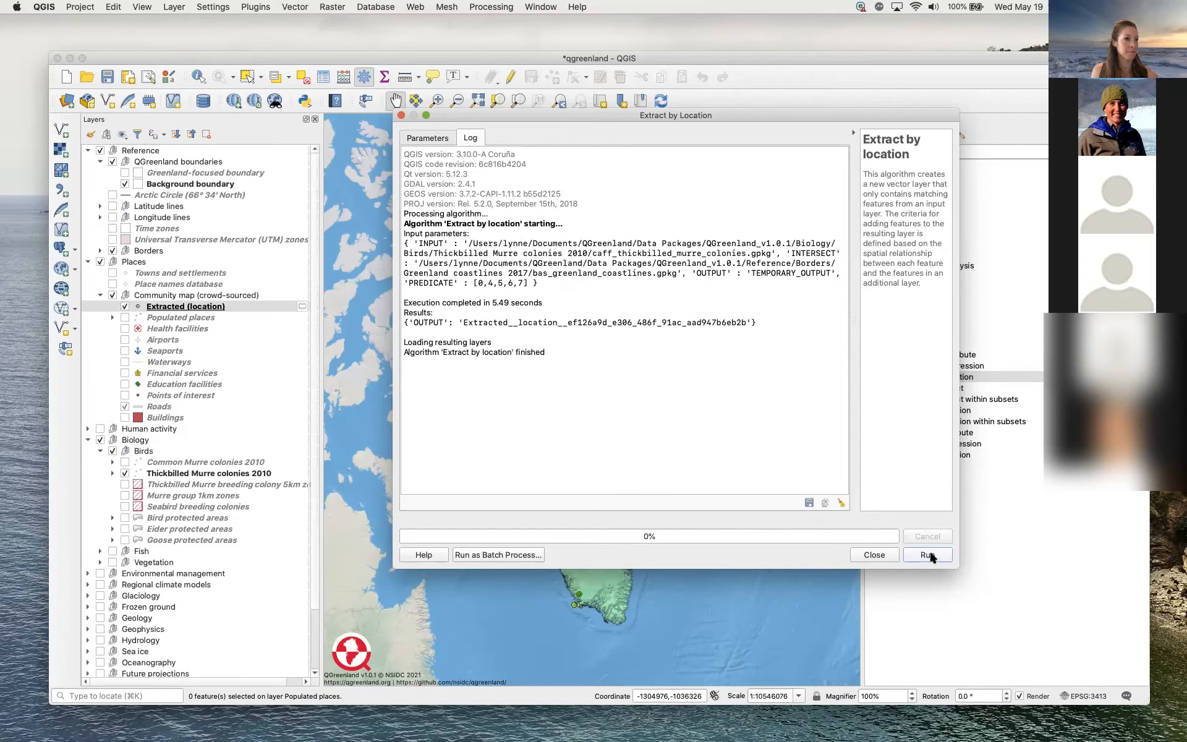
{"action": "left_click", "coordinate": [874, 554]}
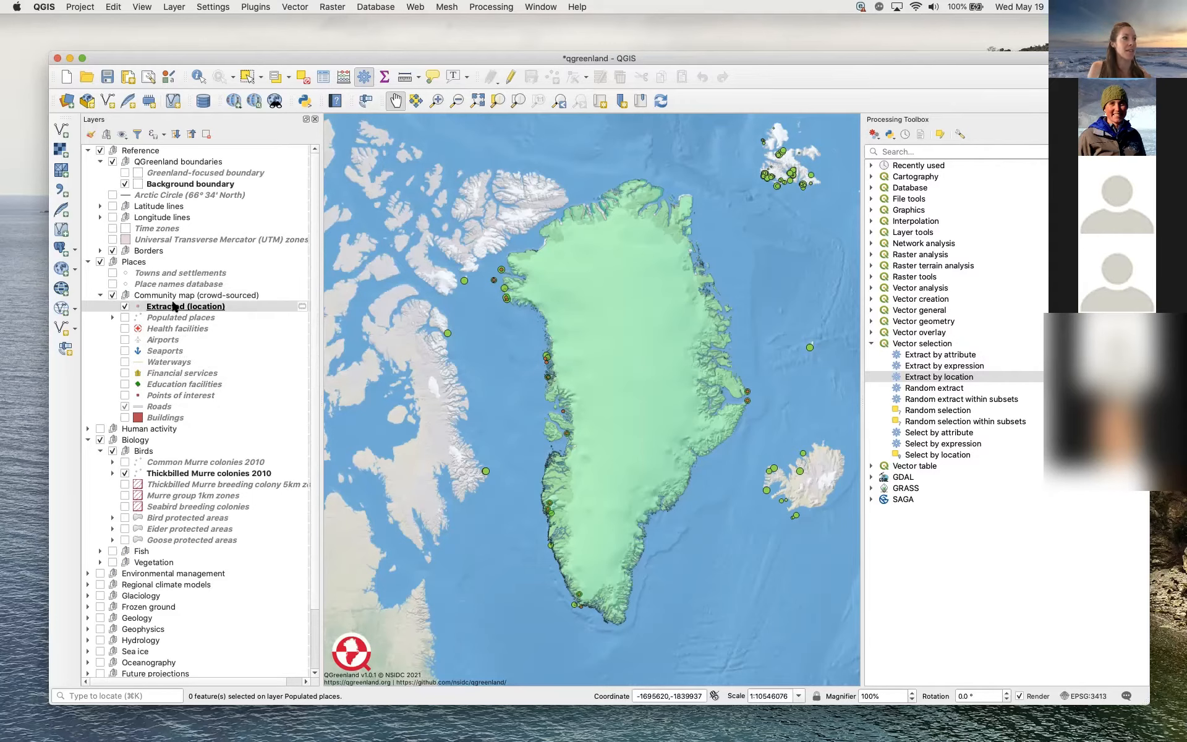
Move the Extracted (location) layer into the Birds group, directly below Thickbilled Murre colonies 2010.
{"action": "left_click_drag", "start_coordinate": [174, 306], "coordinate": [204, 478]}
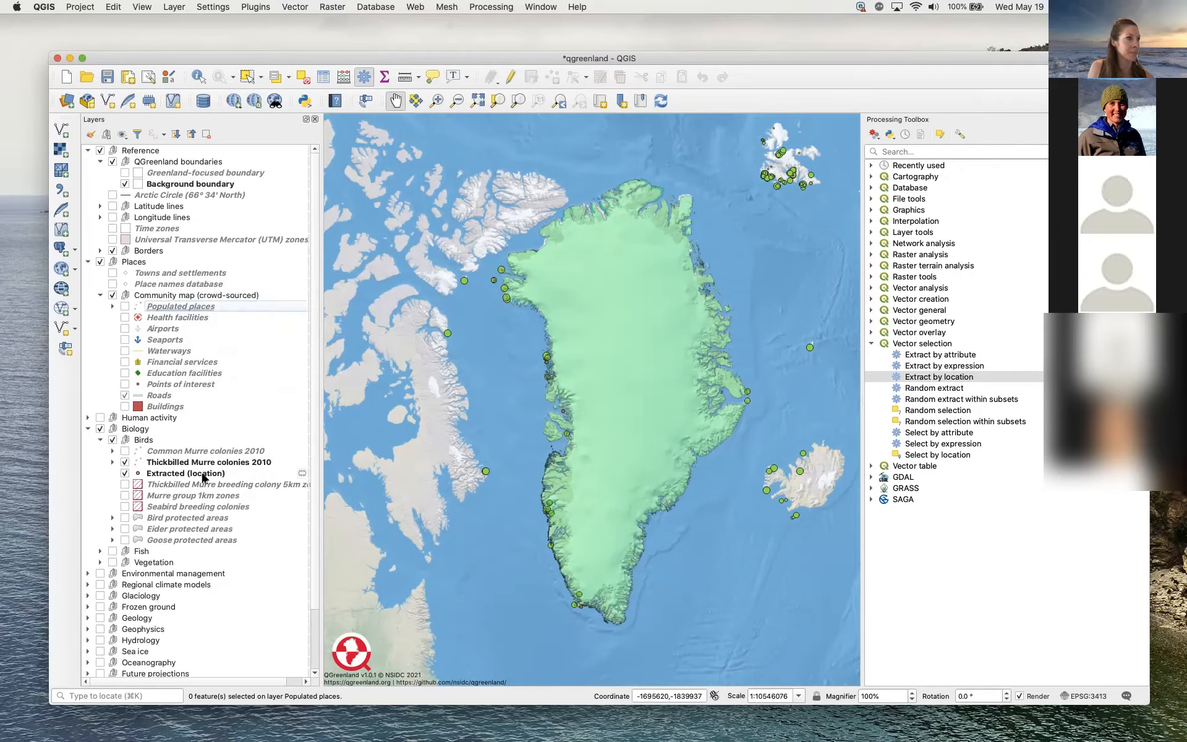
{"action": "scroll", "coordinate": [192, 493], "scroll_direction": "down", "scroll_amount": 1}
{"action": "scroll", "coordinate": [192, 494], "scroll_direction": "down", "scroll_amount": 1}
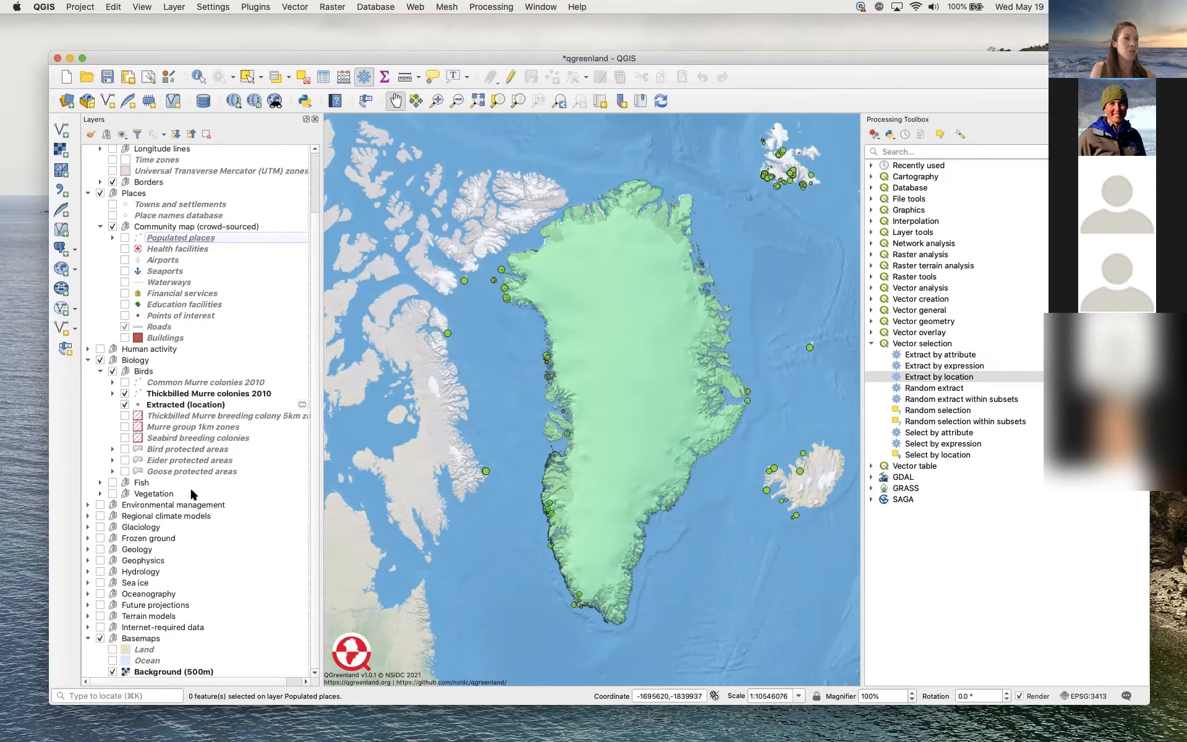
Set the marker size of the Extracted (location) layer to 4 millimetres in its symbology and apply it.
{"action": "double_click", "coordinate": [137, 404]}
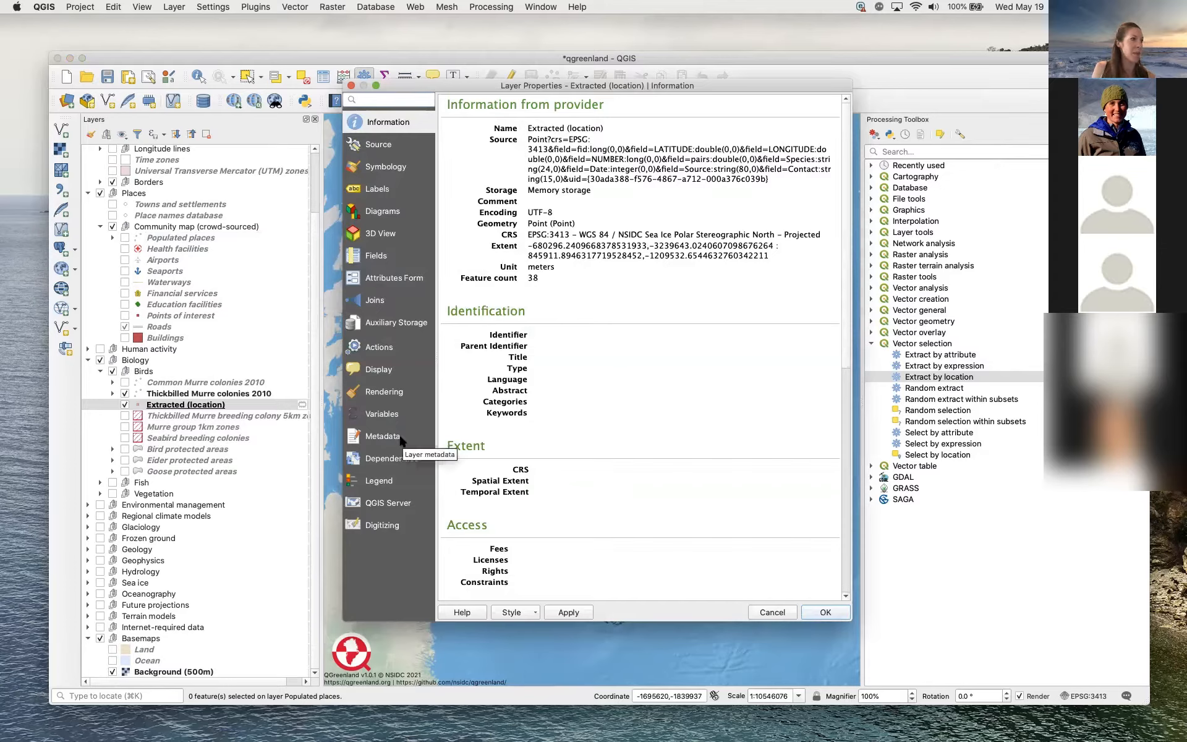
{"action": "left_click", "coordinate": [385, 167]}
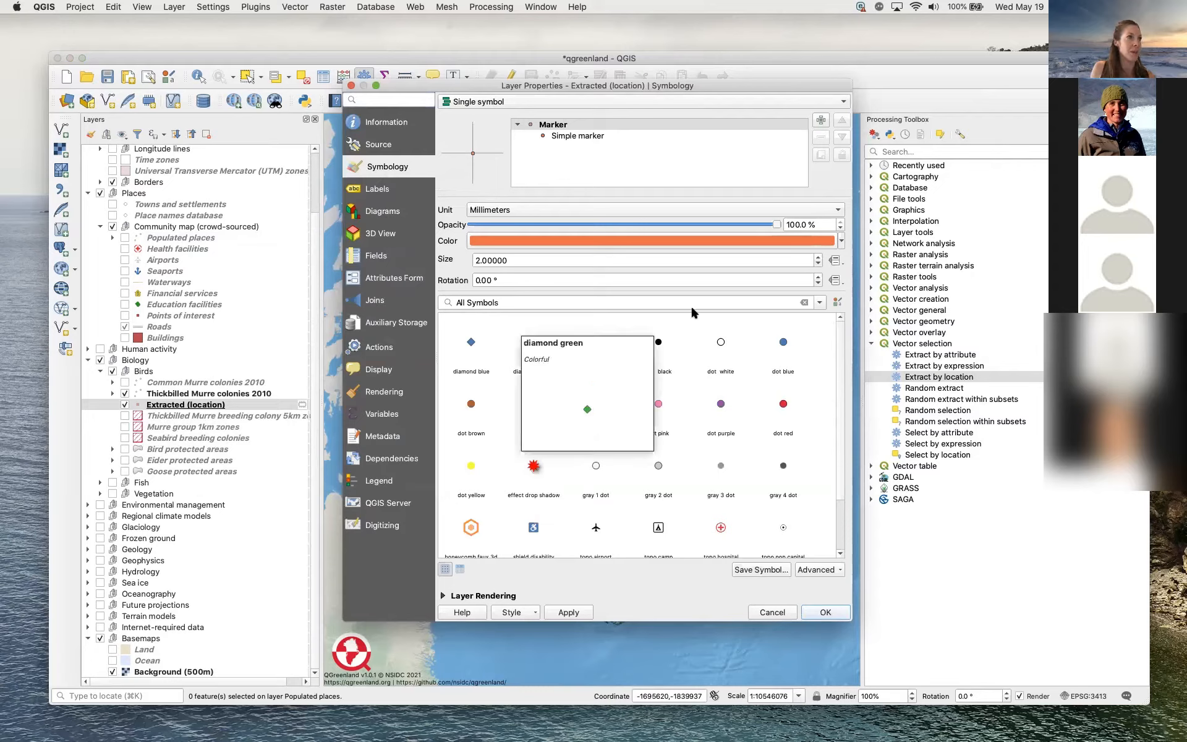
{"action": "left_click", "coordinate": [817, 257]}
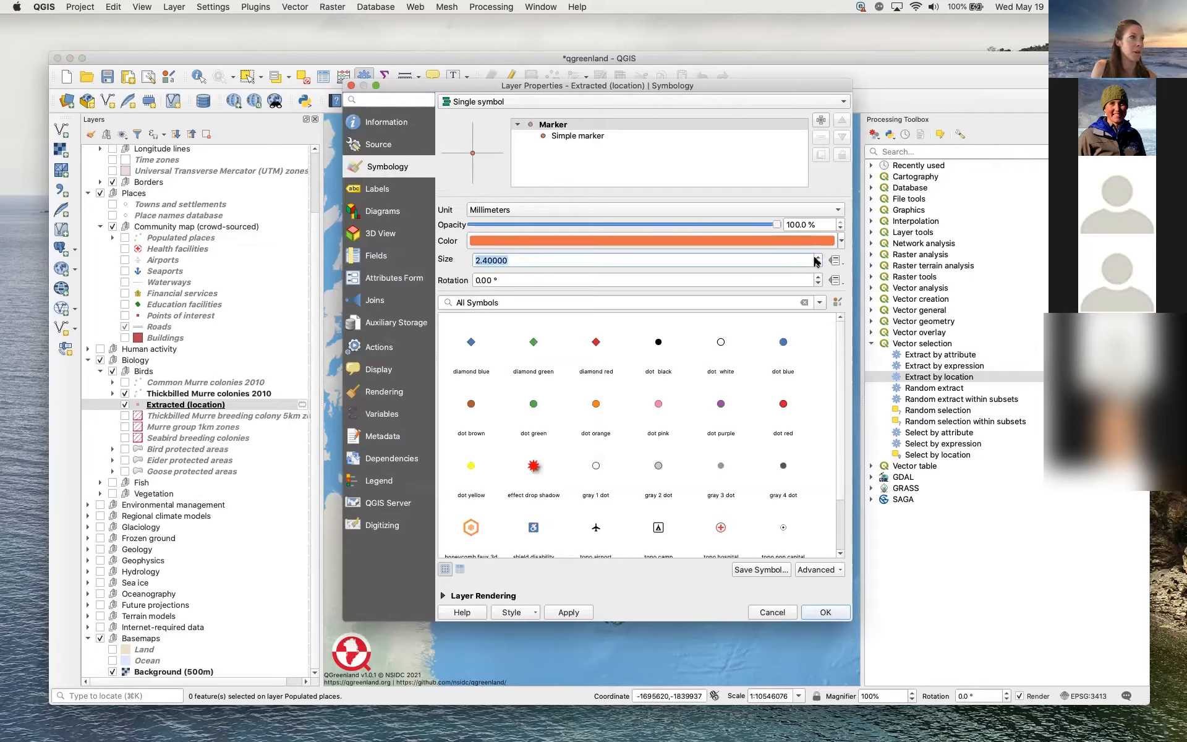
{"action": "left_click", "coordinate": [817, 257]}
{"action": "left_click", "coordinate": [817, 257]}
{"action": "left_click", "coordinate": [825, 612]}
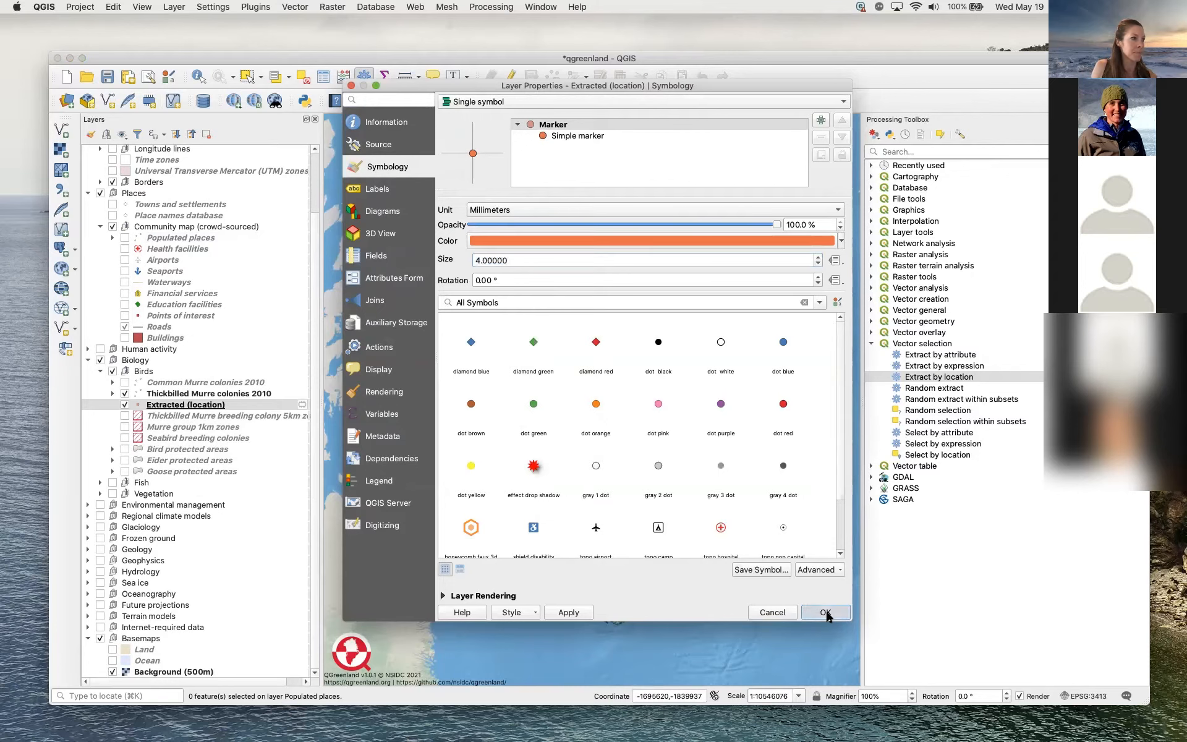
{"action": "left_click", "coordinate": [739, 581]}
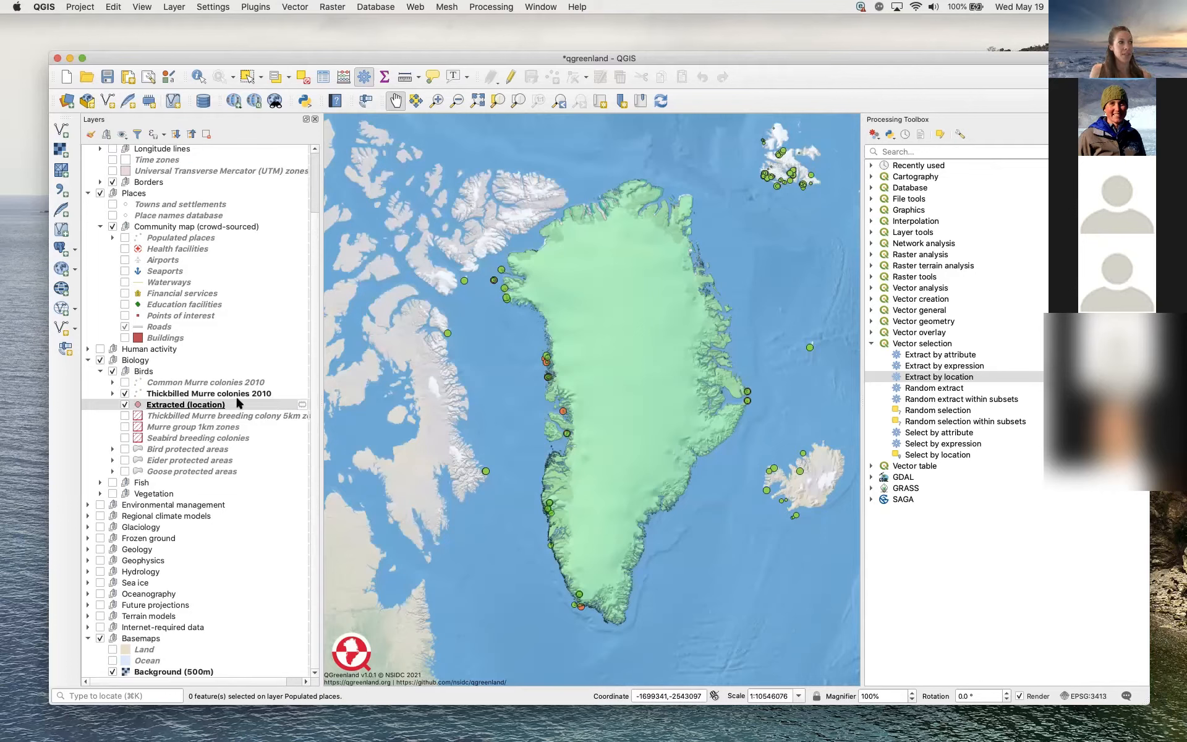
{"action": "right_click", "coordinate": [181, 406]}
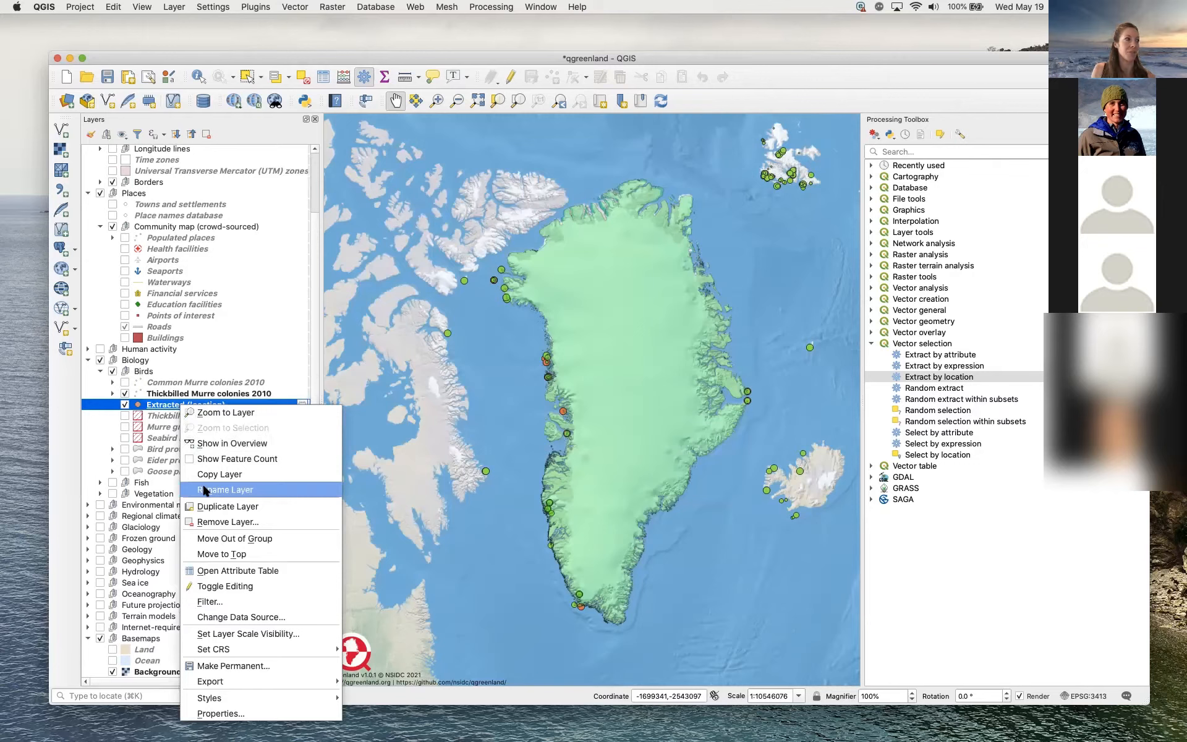
{"action": "left_click", "coordinate": [154, 408]}
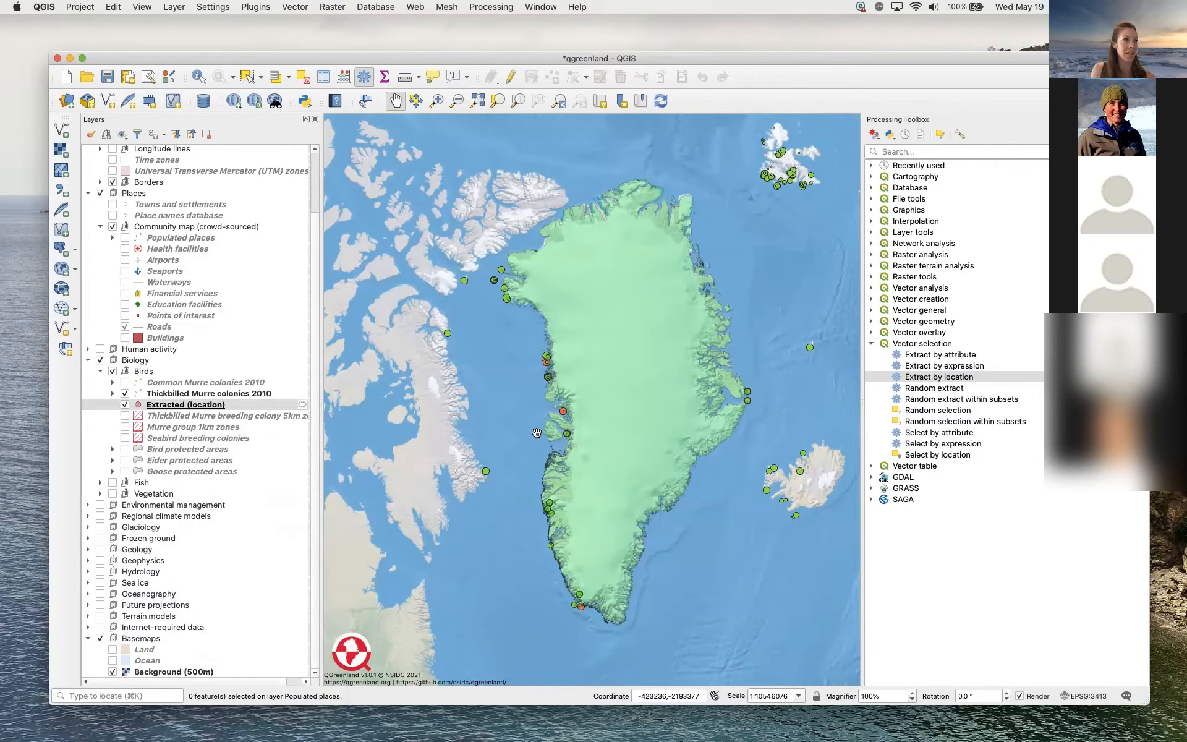
Compare the extracted colonies with the full dataset by hiding and showing Thickbilled Murre colonies 2010 at close and wide views of Greenland.
{"action": "scroll", "coordinate": [536, 433], "scroll_direction": "up", "scroll_amount": 1}
{"action": "scroll", "coordinate": [537, 433], "scroll_direction": "up", "scroll_amount": 2}
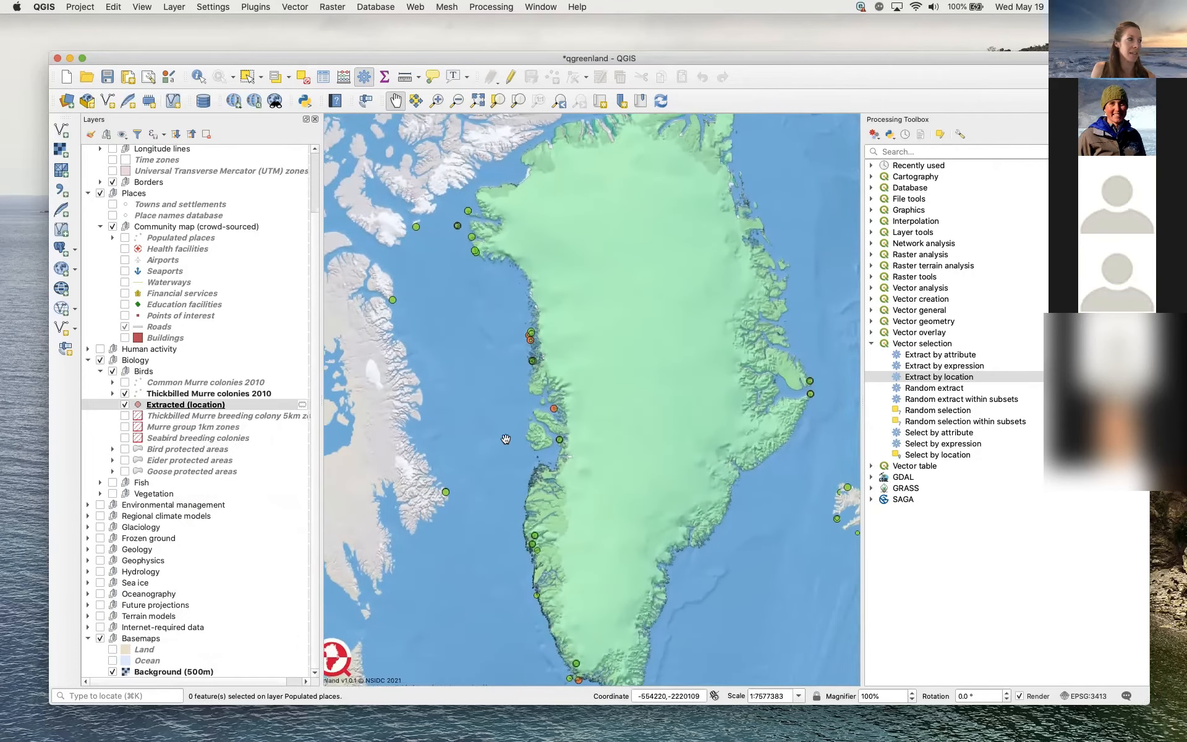
{"action": "left_click", "coordinate": [124, 393]}
{"action": "left_click_drag", "start_coordinate": [430, 371], "coordinate": [445, 348]}
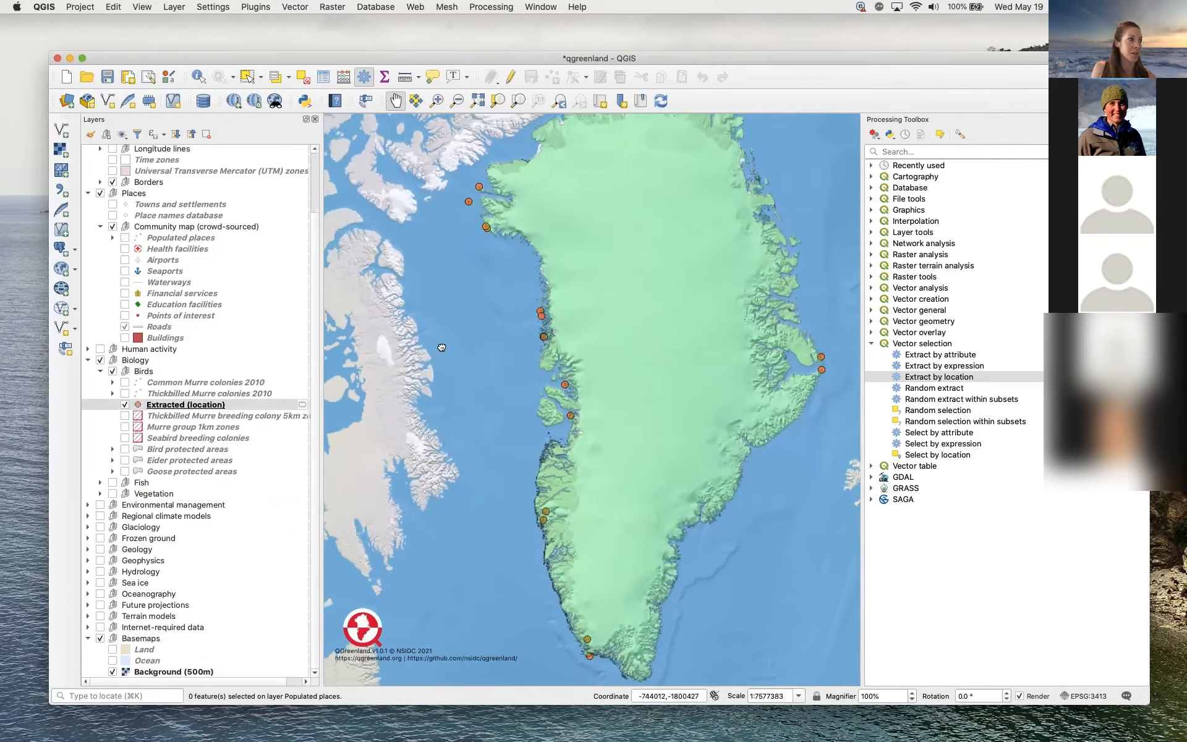
{"action": "left_click", "coordinate": [124, 393]}
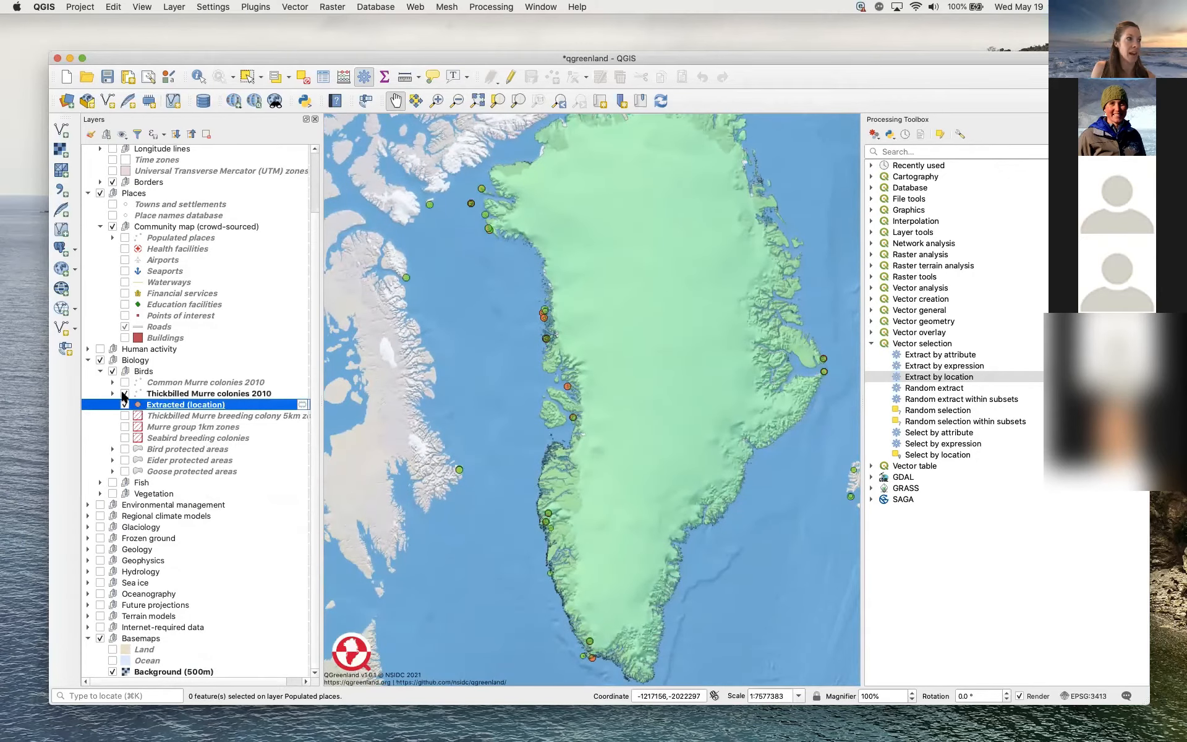
{"action": "scroll", "coordinate": [458, 333], "scroll_direction": "down", "scroll_amount": 2}
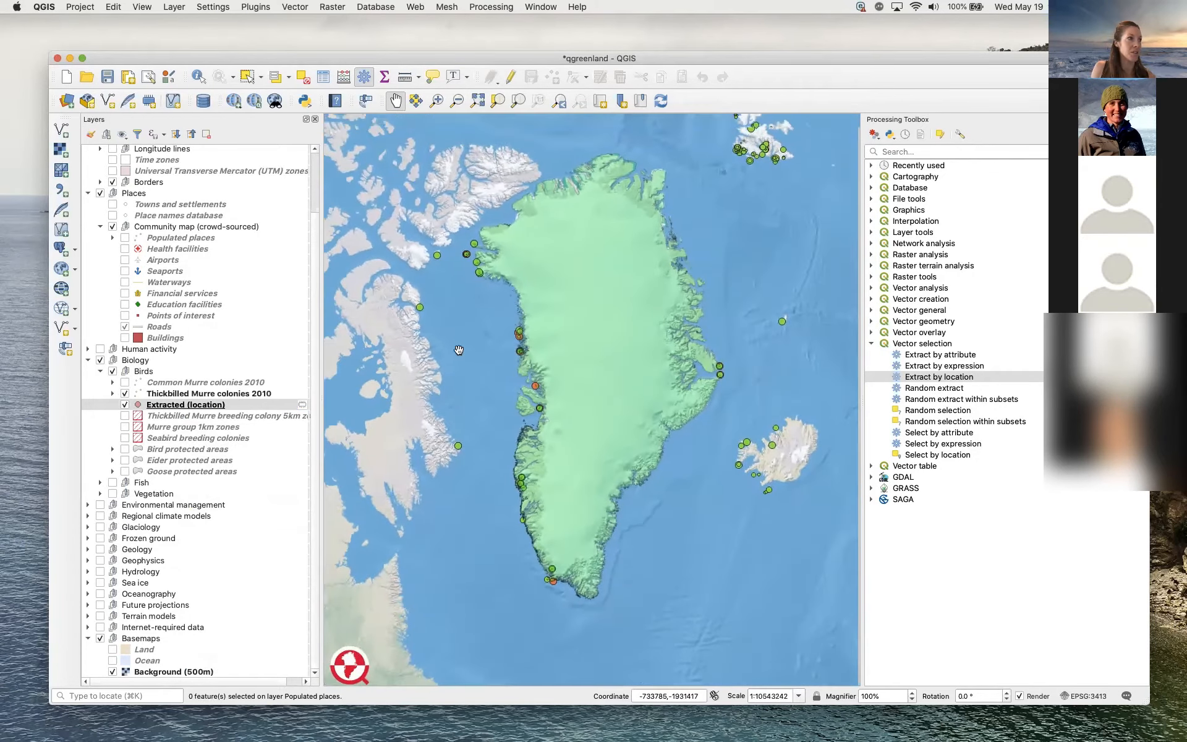
{"action": "left_click", "coordinate": [124, 395]}
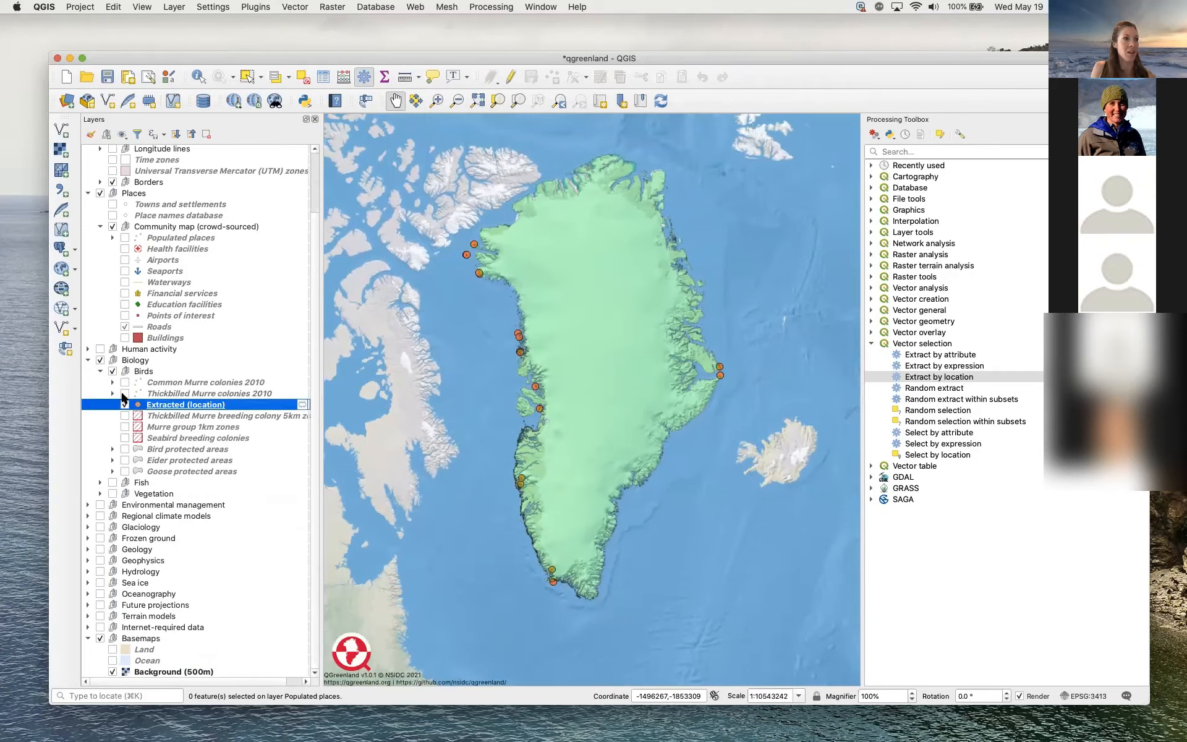
{"action": "left_click", "coordinate": [124, 395]}
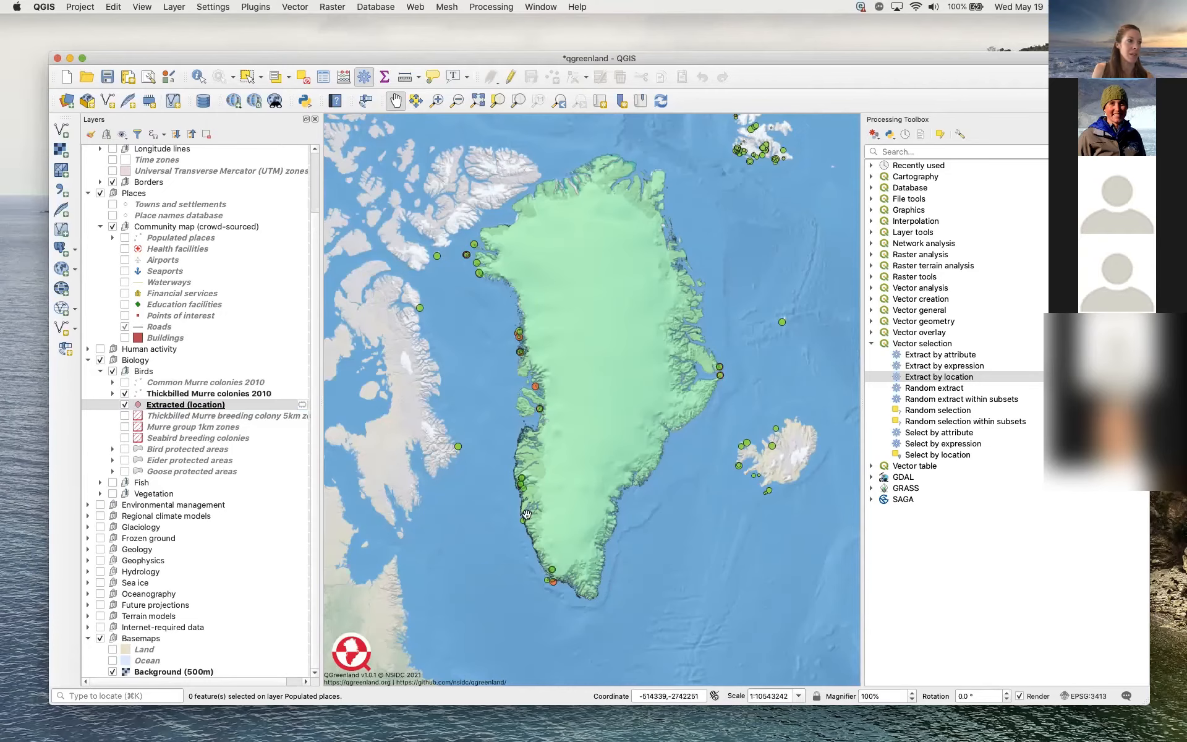
Examine the colony points along Greenland's southwest coast at close range, hiding and reshowing the Extracted (location) layer to compare it with the full dataset.
{"action": "scroll", "coordinate": [526, 514], "scroll_direction": "up", "scroll_amount": 5}
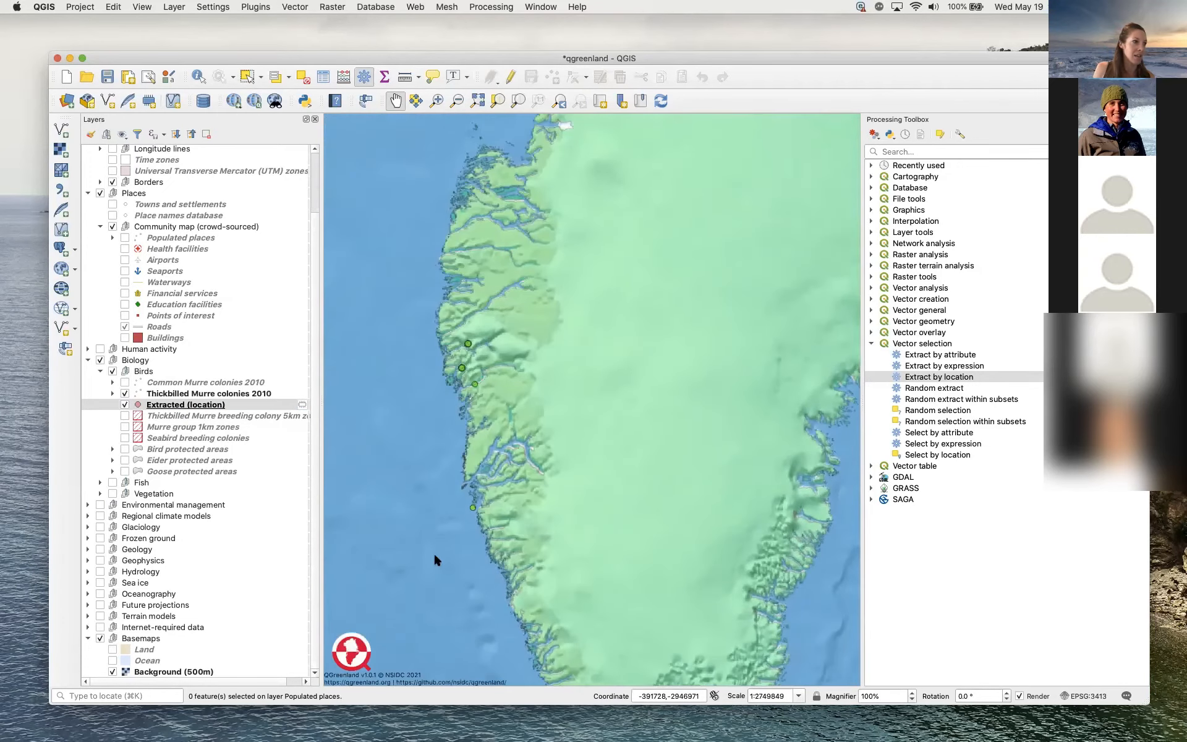
{"action": "scroll", "coordinate": [434, 559], "scroll_direction": "up", "scroll_amount": 2}
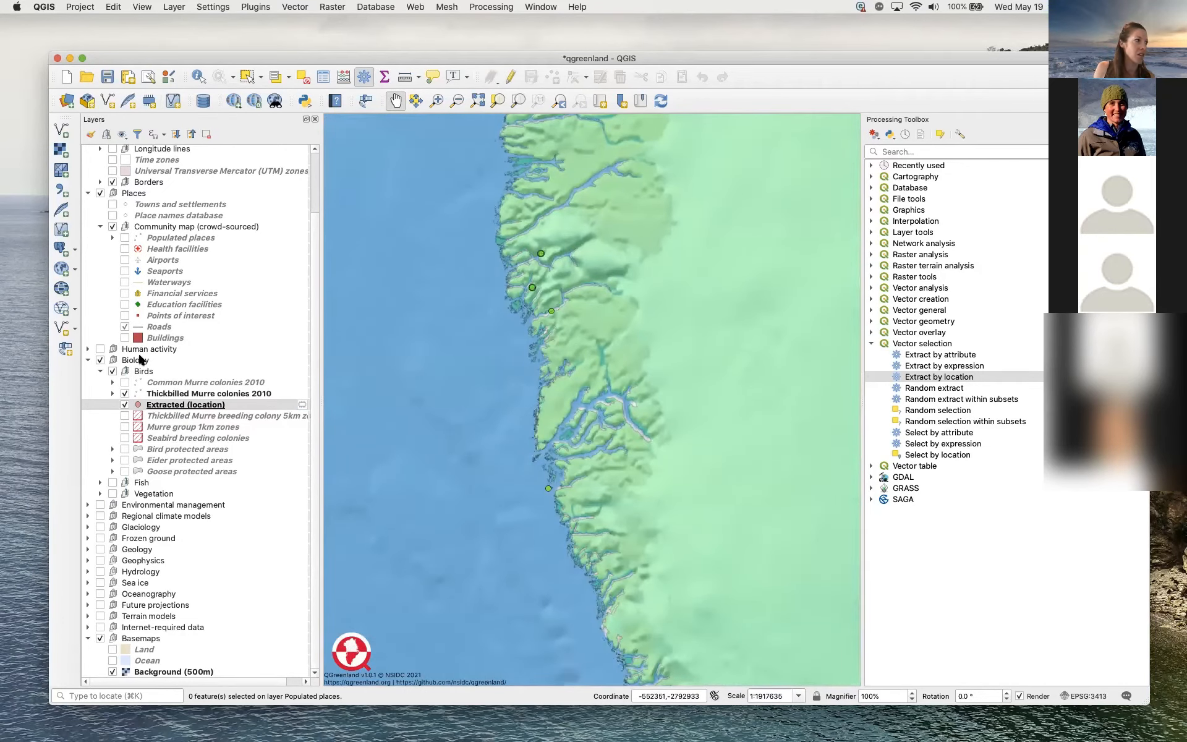
{"action": "left_click", "coordinate": [126, 404]}
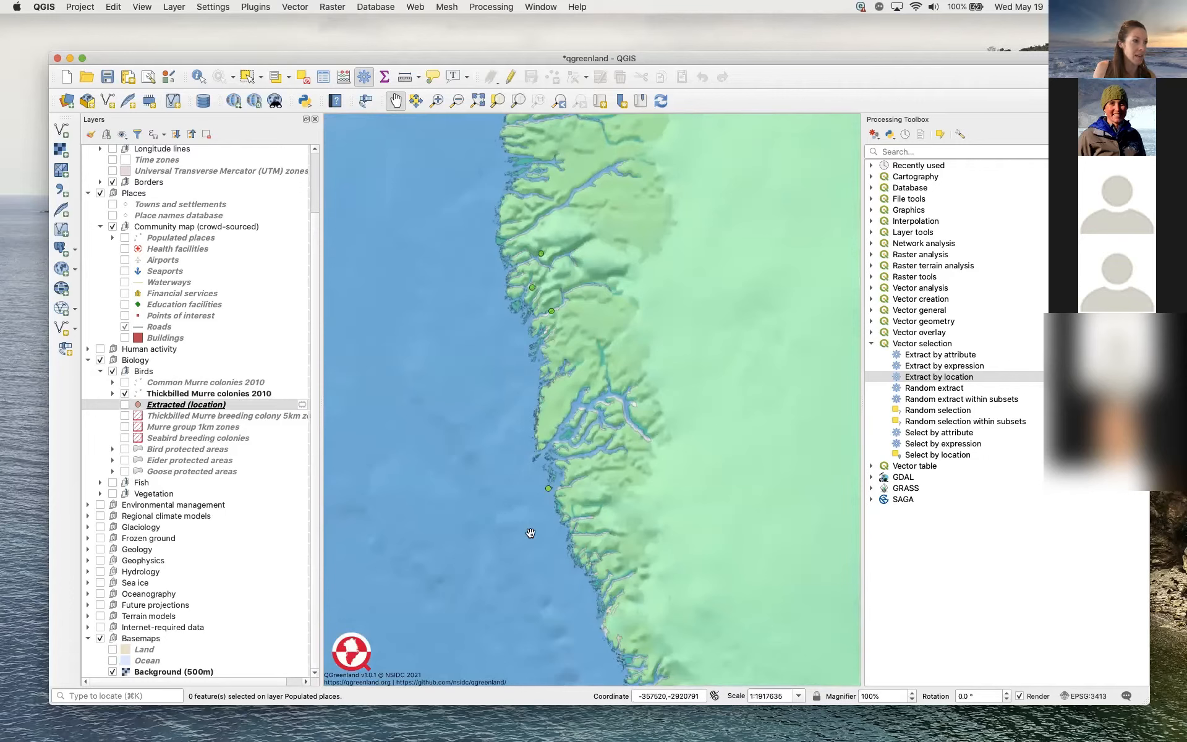
{"action": "left_click", "coordinate": [125, 405]}
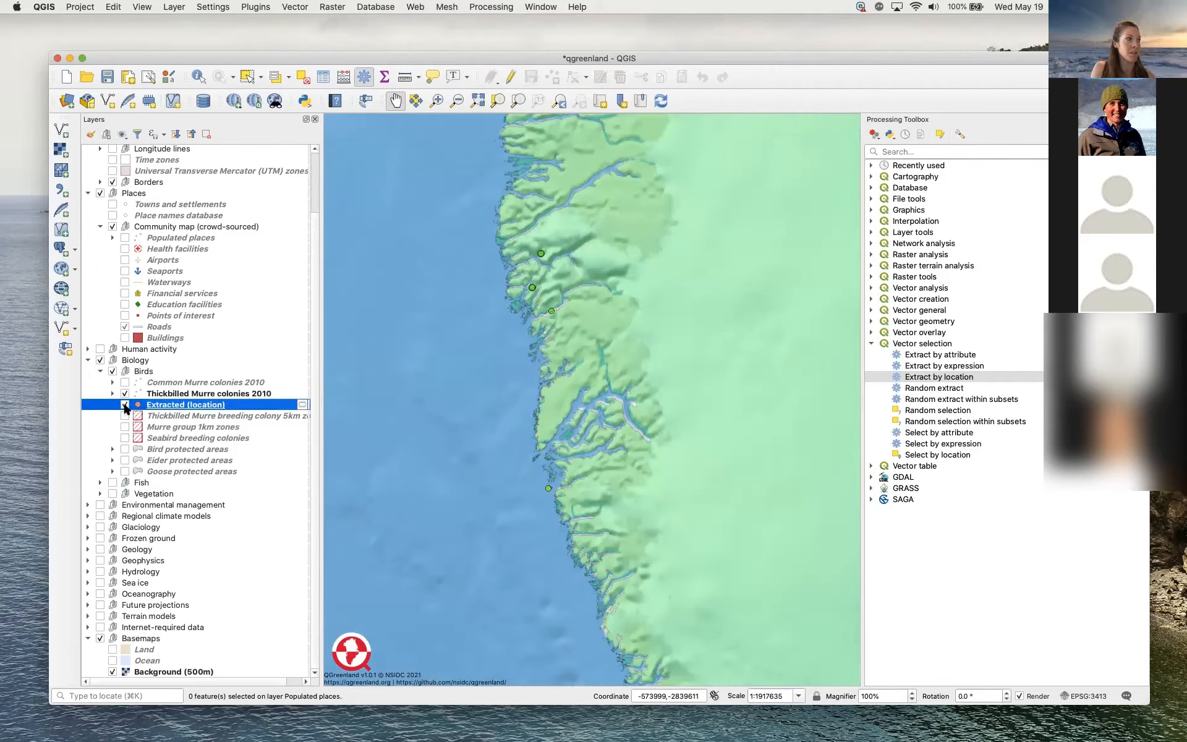
{"action": "scroll", "coordinate": [555, 495], "scroll_direction": "up", "scroll_amount": 2}
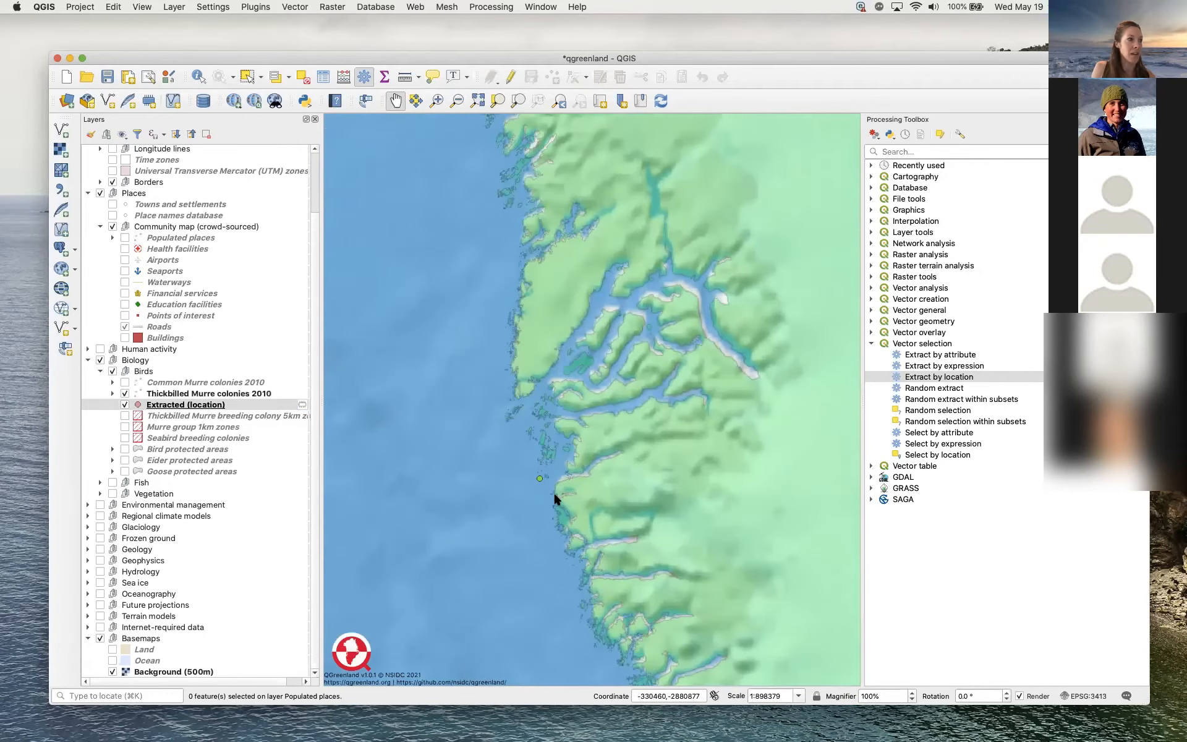
{"action": "scroll", "coordinate": [554, 491], "scroll_direction": "up", "scroll_amount": 3}
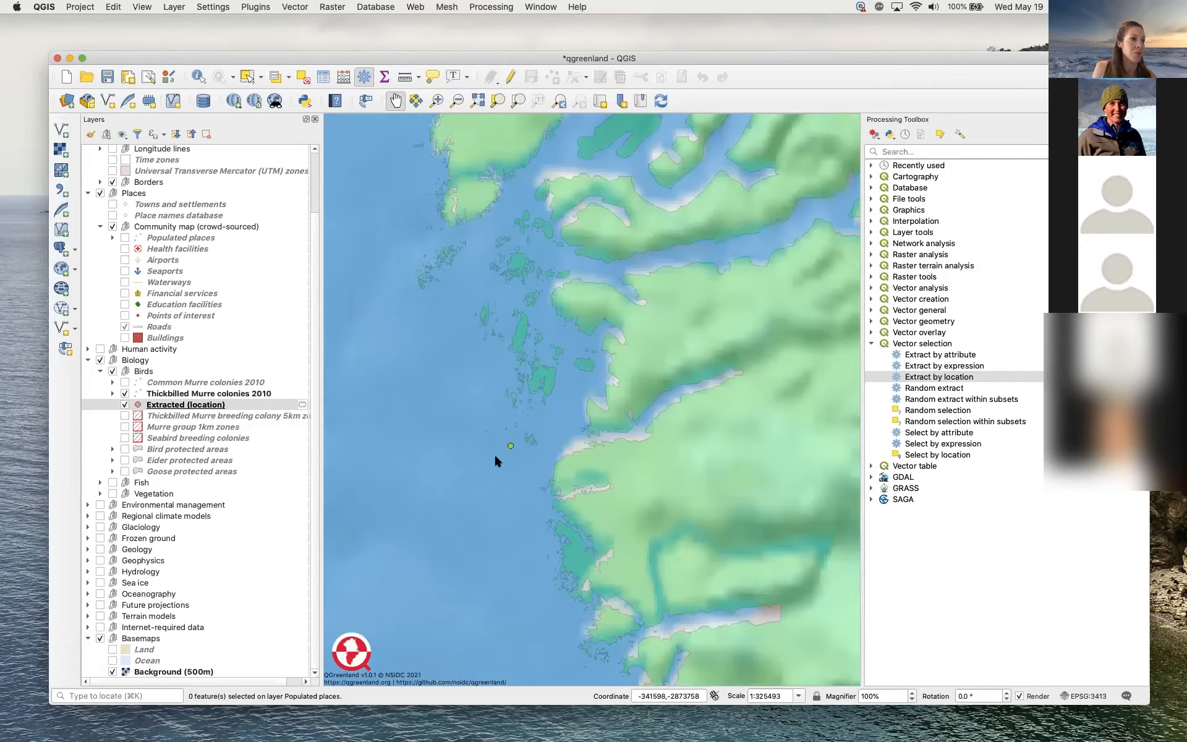
{"action": "scroll", "coordinate": [495, 456], "scroll_direction": "up", "scroll_amount": 1}
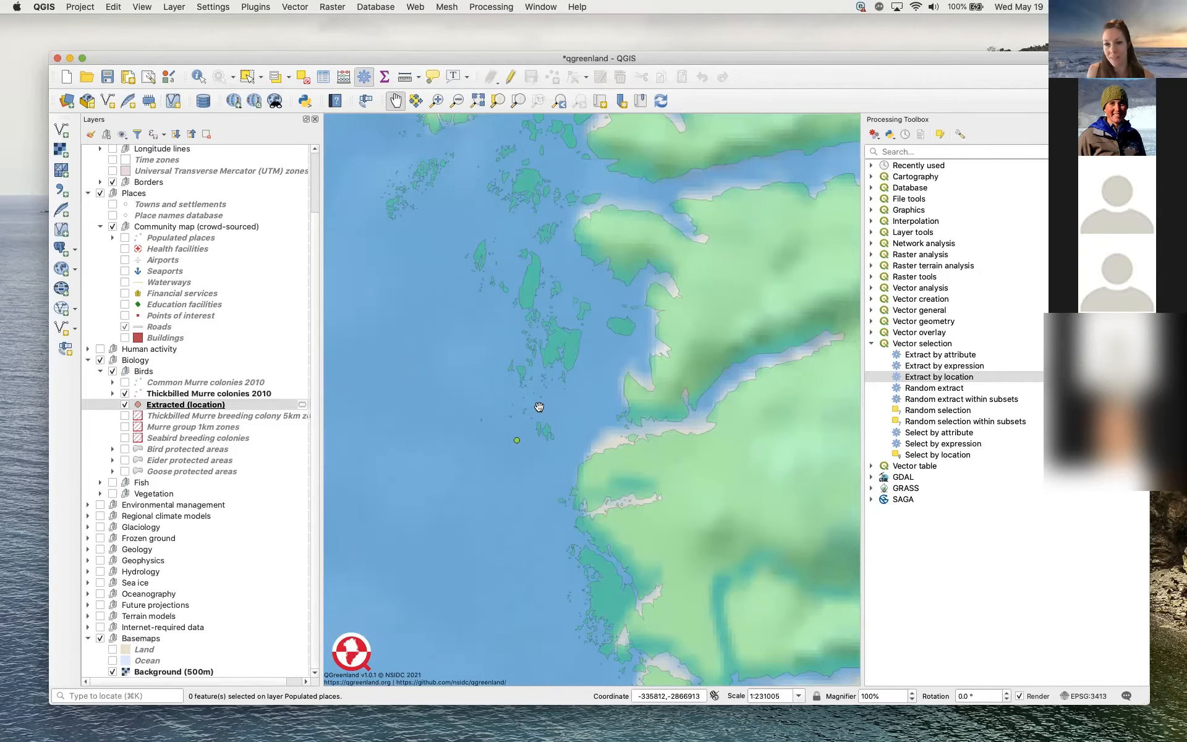
{"action": "scroll", "coordinate": [539, 406], "scroll_direction": "down", "scroll_amount": 1}
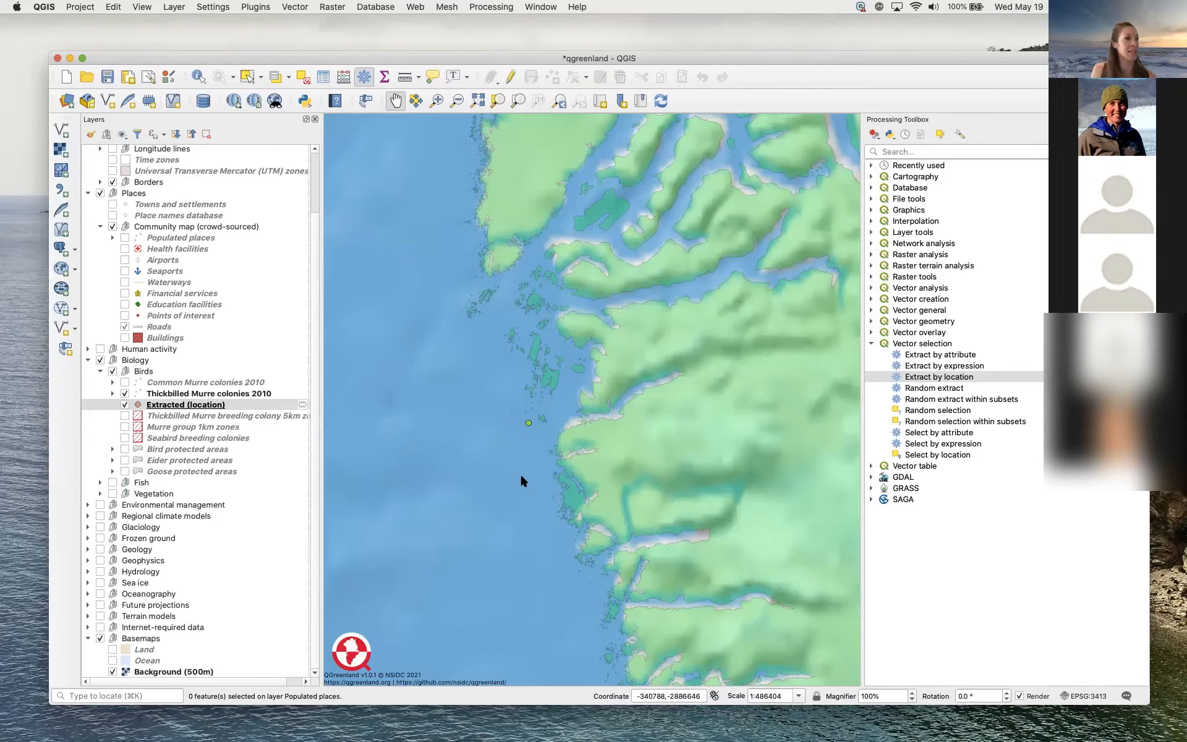
{"action": "scroll", "coordinate": [576, 514], "scroll_direction": "down", "scroll_amount": 1}
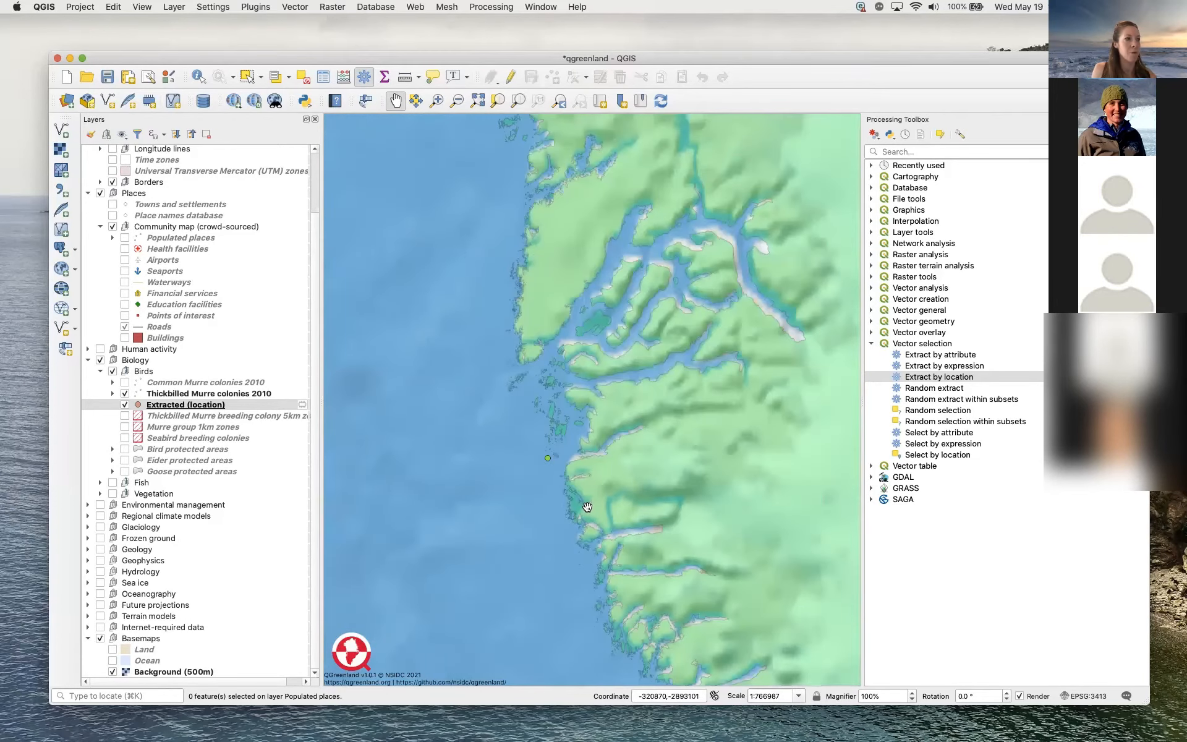
{"action": "left_click_drag", "start_coordinate": [587, 506], "coordinate": [549, 508]}
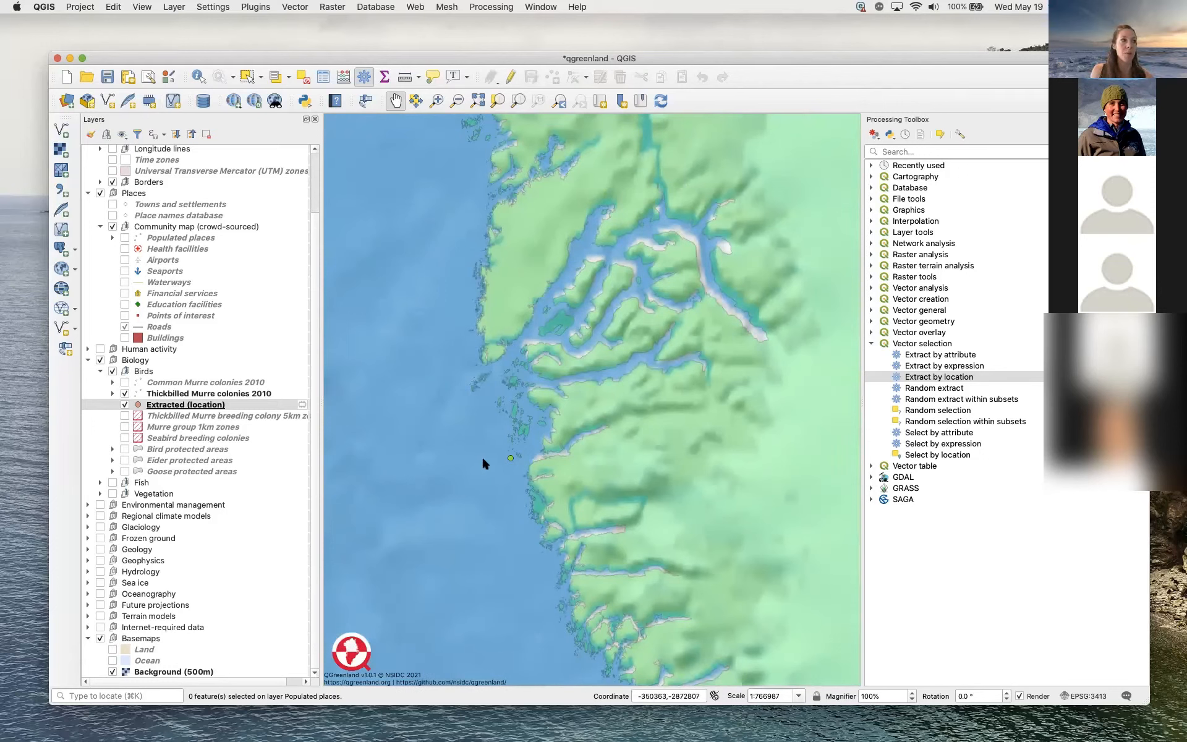
Measure the distance in kilometers from the offshore colony point to the nearby islets, then close the measurement.
{"action": "left_click", "coordinate": [419, 77]}
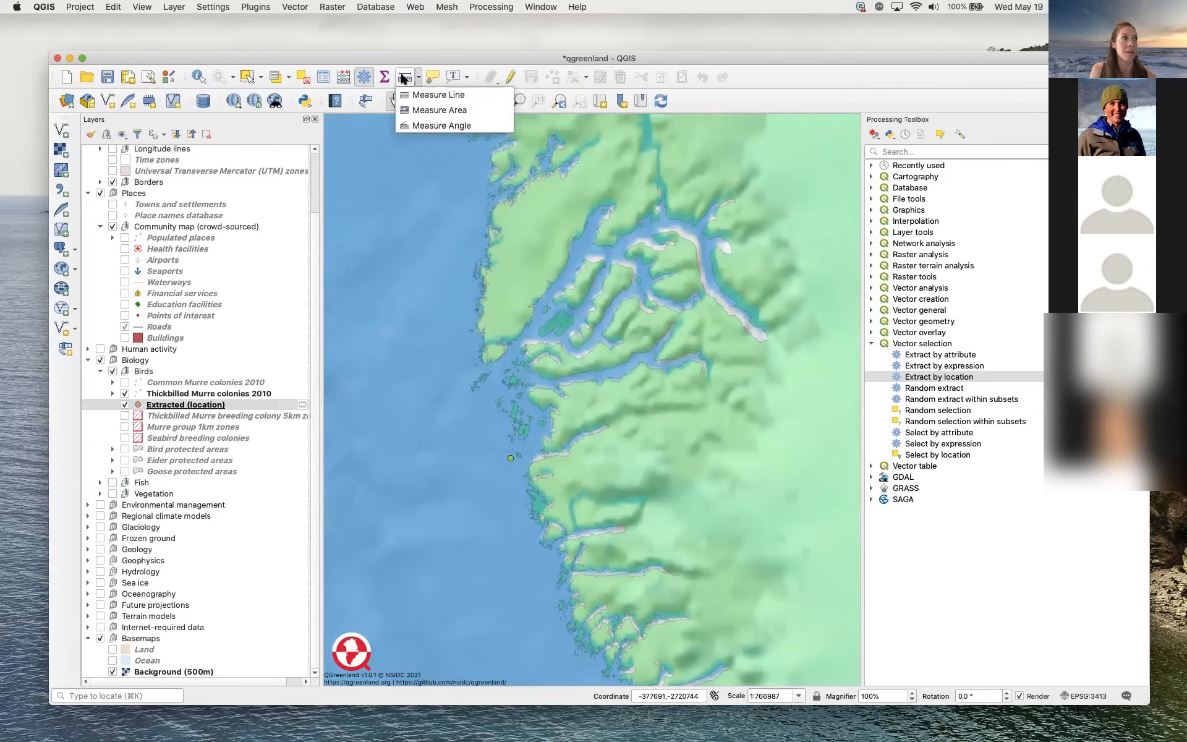
{"action": "left_click", "coordinate": [403, 78]}
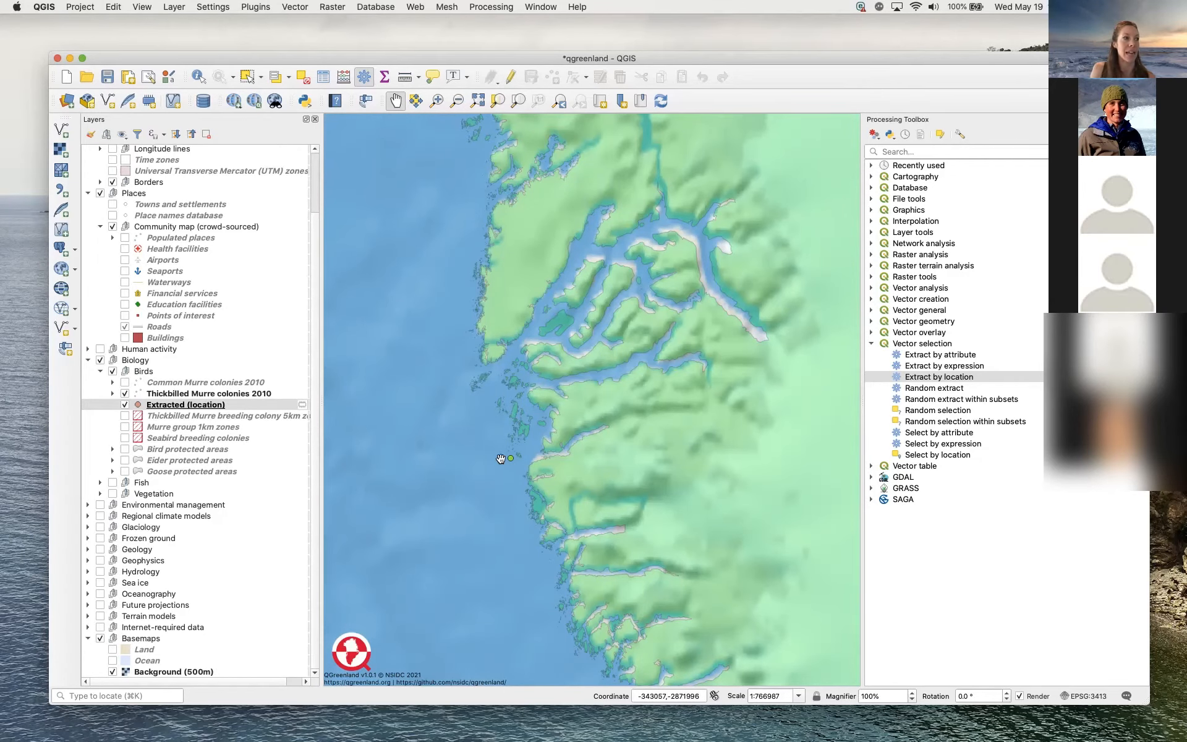
{"action": "scroll", "coordinate": [509, 457], "scroll_direction": "up", "scroll_amount": 2}
{"action": "scroll", "coordinate": [510, 458], "scroll_direction": "up", "scroll_amount": 3}
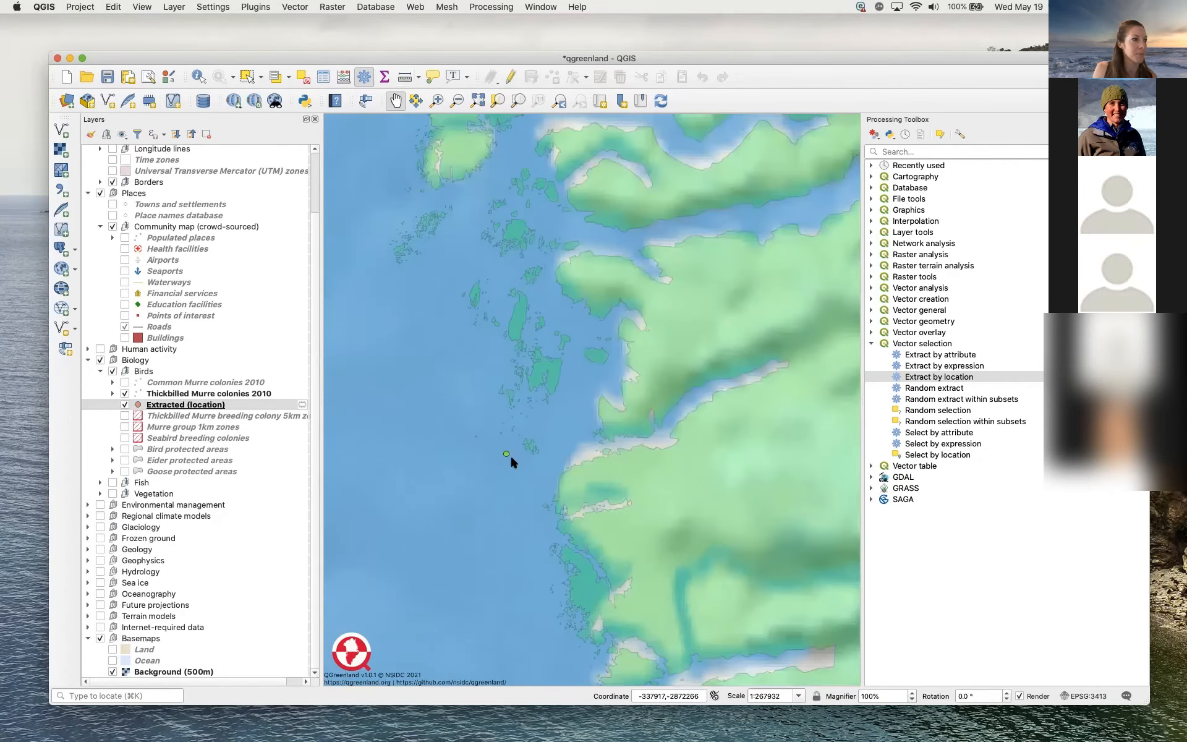
{"action": "left_click", "coordinate": [405, 77]}
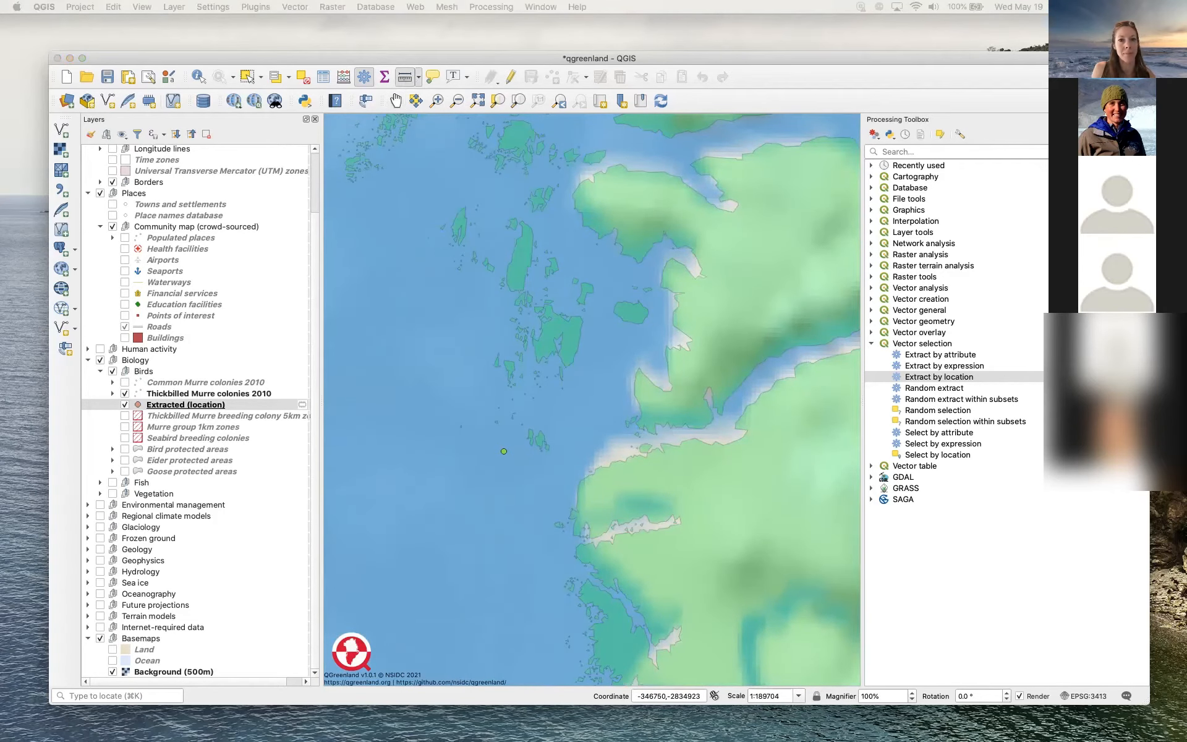
{"action": "left_click_drag", "start_coordinate": [521, 206], "coordinate": [306, 160]}
{"action": "left_click", "coordinate": [439, 225]}
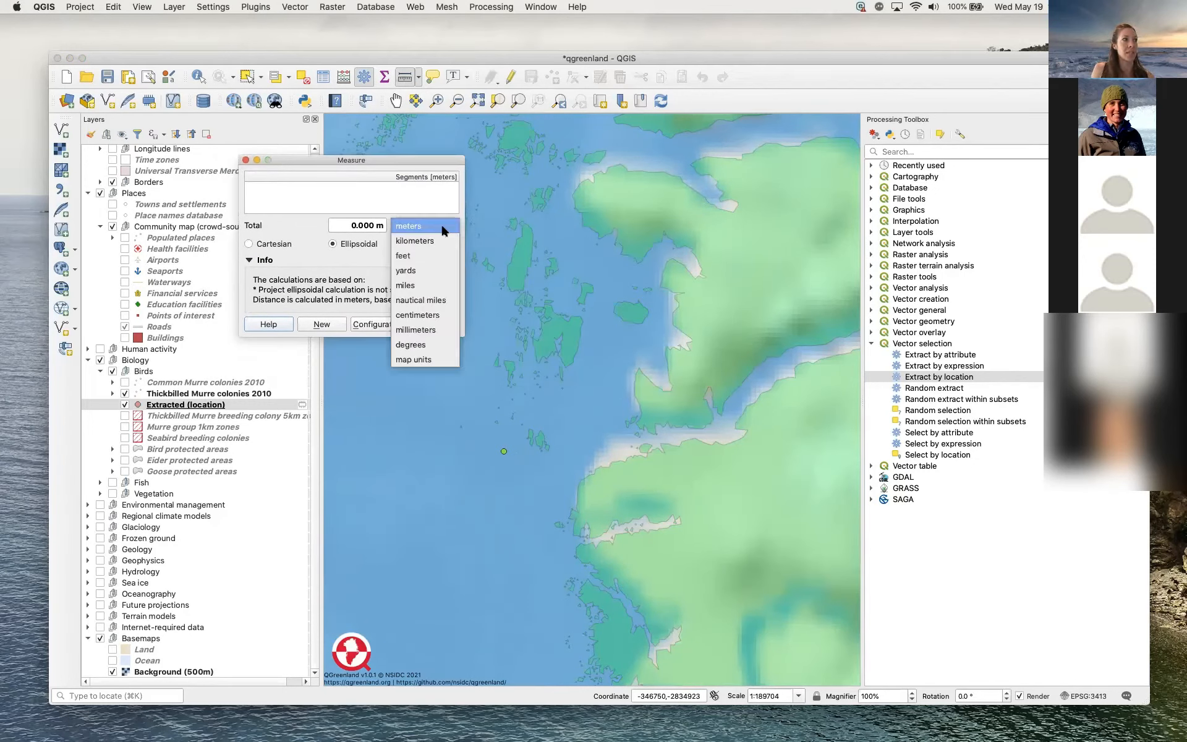
{"action": "left_click", "coordinate": [439, 241]}
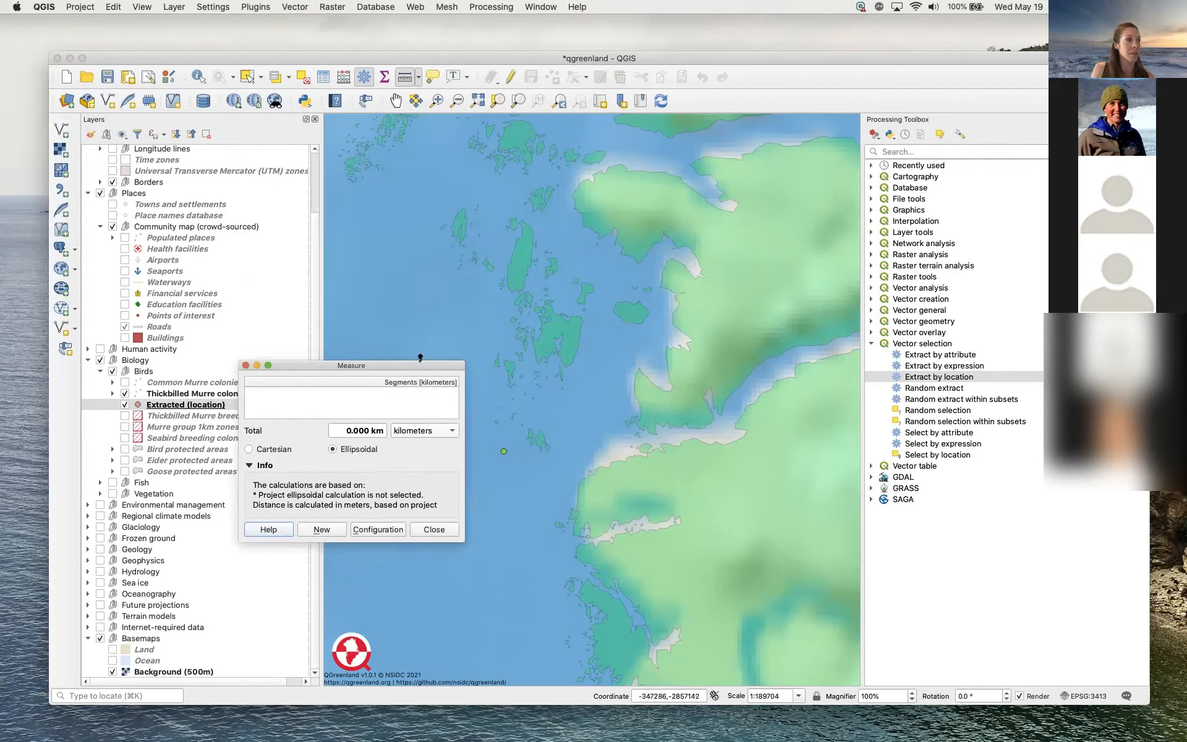
{"action": "left_click_drag", "start_coordinate": [409, 357], "coordinate": [415, 276]}
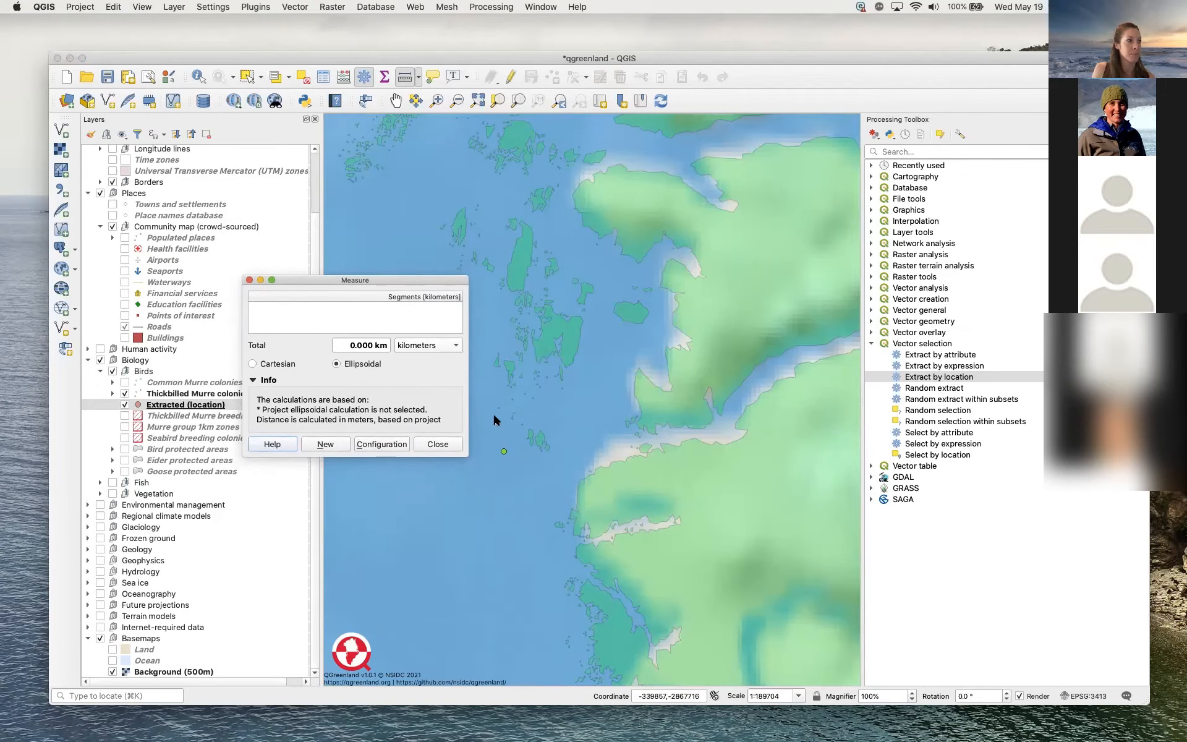
{"action": "left_click", "coordinate": [503, 452]}
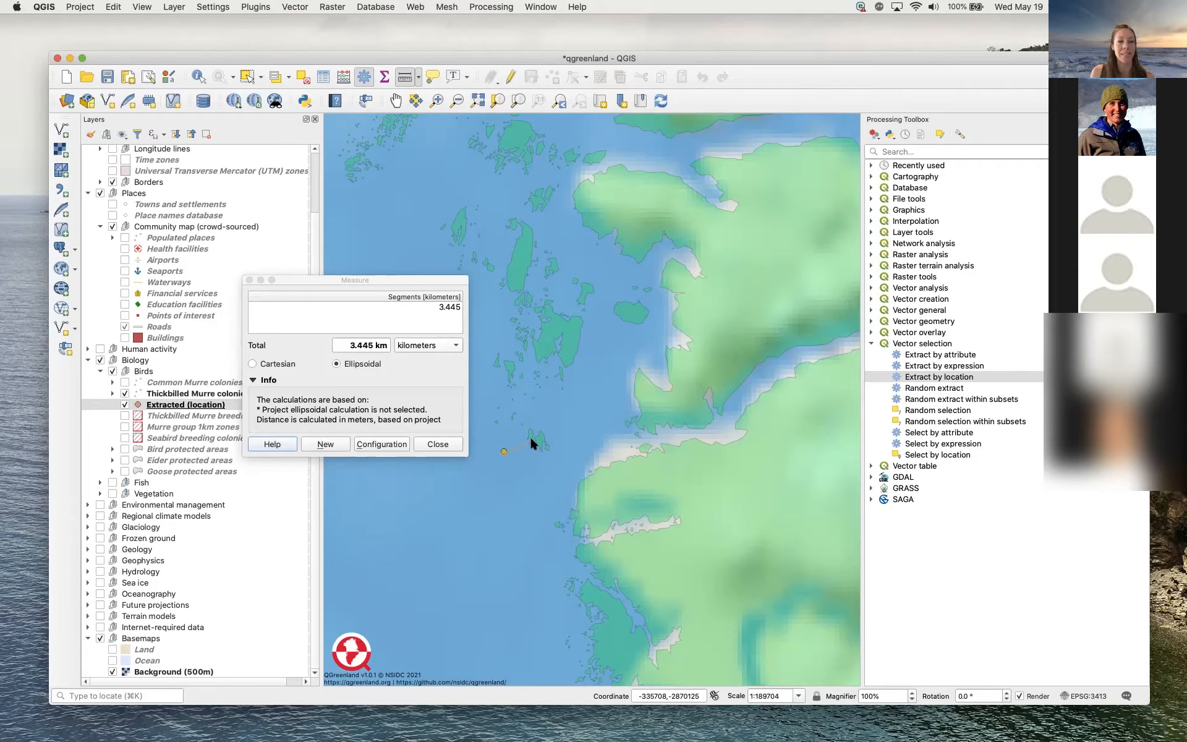
{"action": "left_click", "coordinate": [443, 445]}
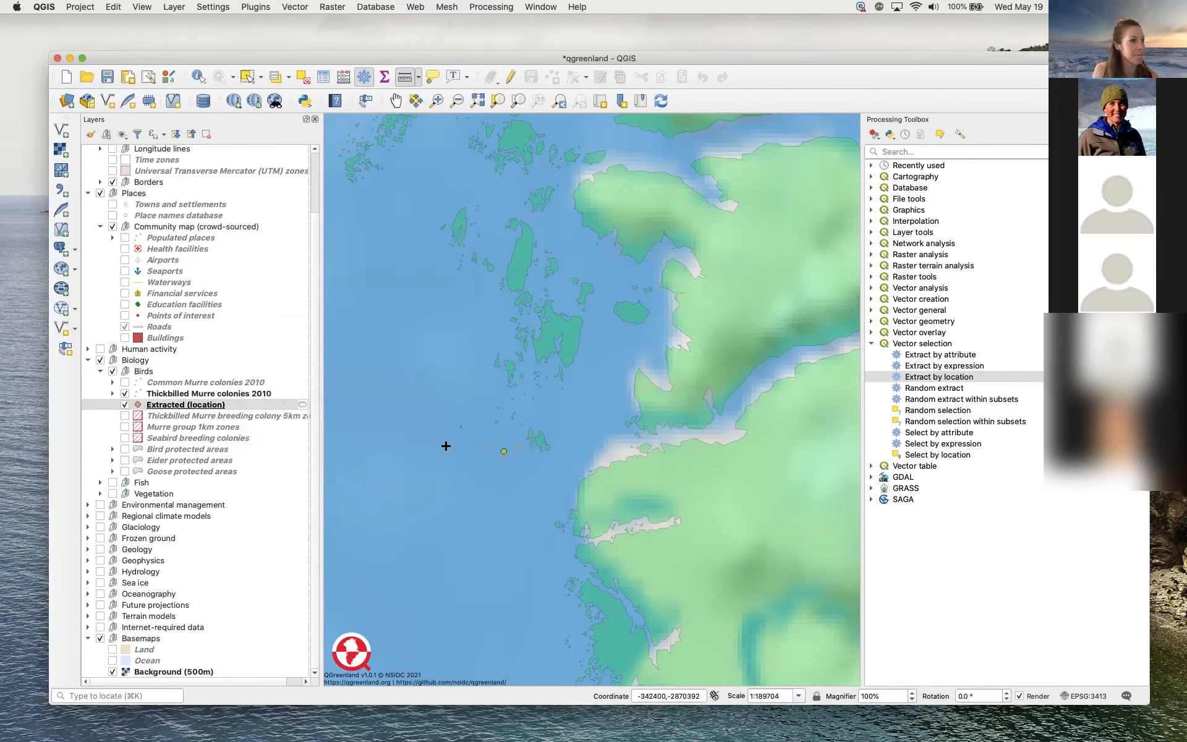
Open the Buffer tool from the vector geometry algorithms and choose Greenland coastlines 2017 as its input layer.
{"action": "scroll", "coordinate": [755, 417], "scroll_direction": "down", "scroll_amount": 3}
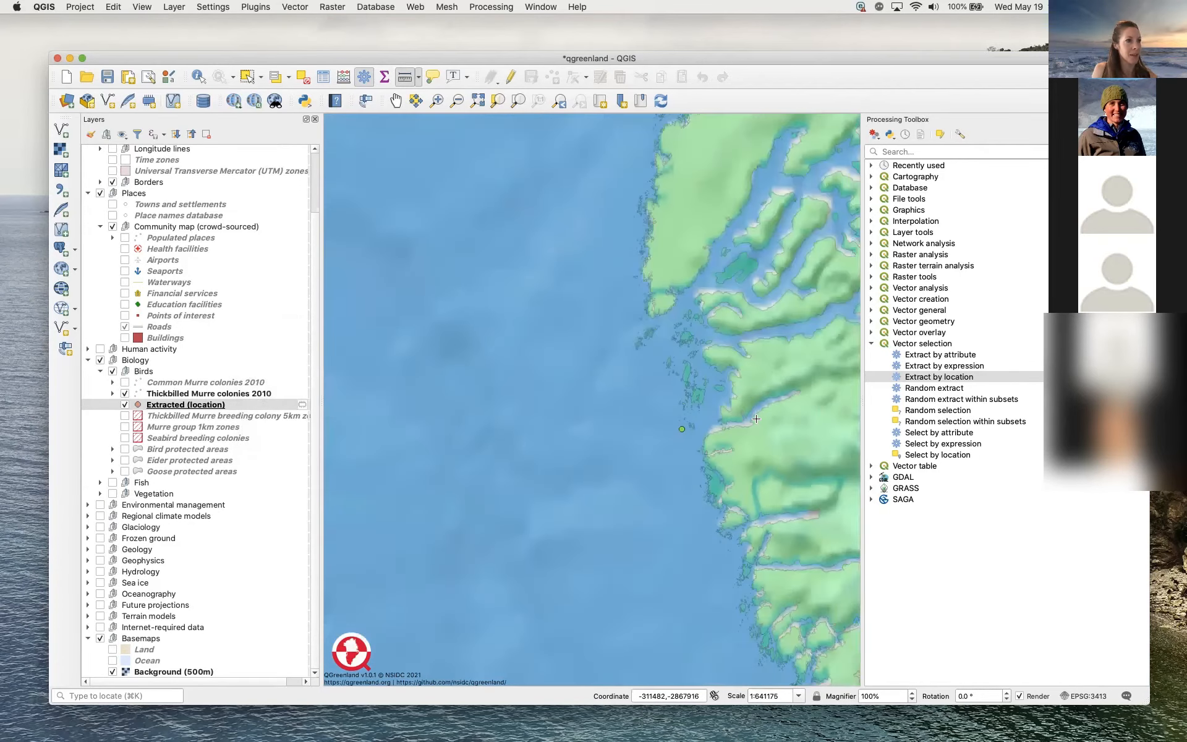
{"action": "left_click", "coordinate": [395, 100]}
{"action": "left_click_drag", "start_coordinate": [833, 426], "coordinate": [512, 481]}
{"action": "scroll", "coordinate": [603, 435], "scroll_direction": "down", "scroll_amount": 3}
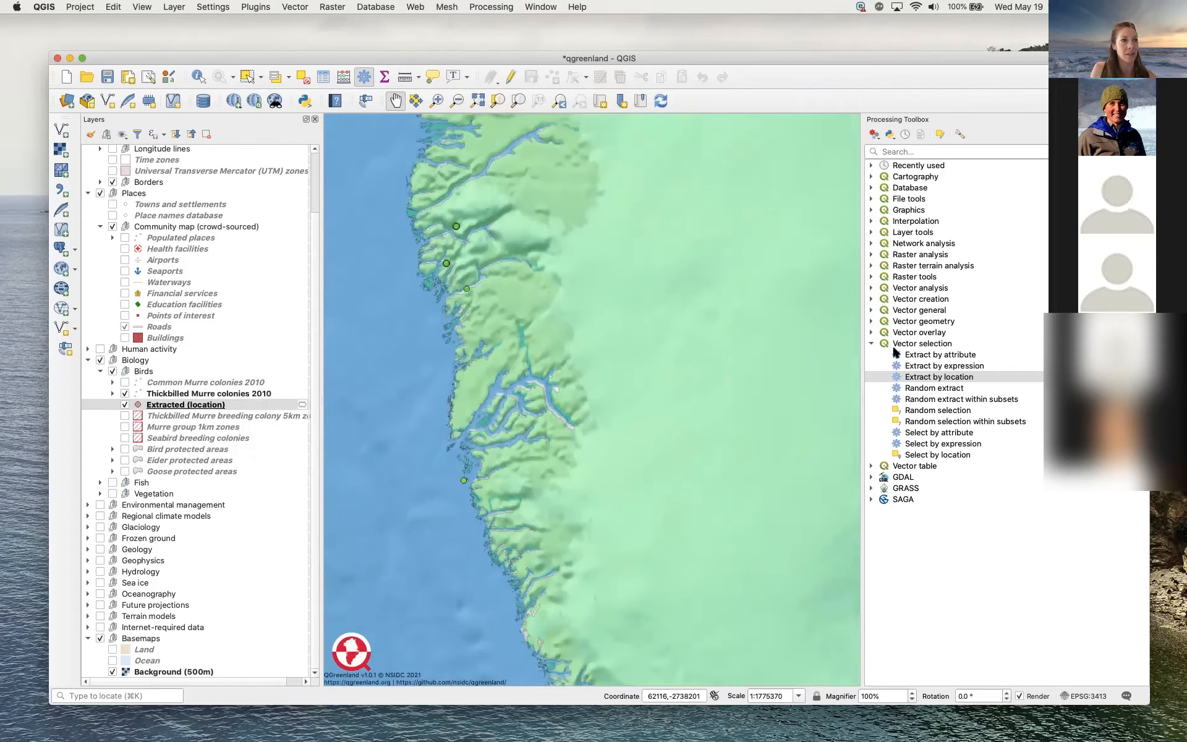
{"action": "left_click", "coordinate": [870, 343]}
{"action": "left_click", "coordinate": [870, 321]}
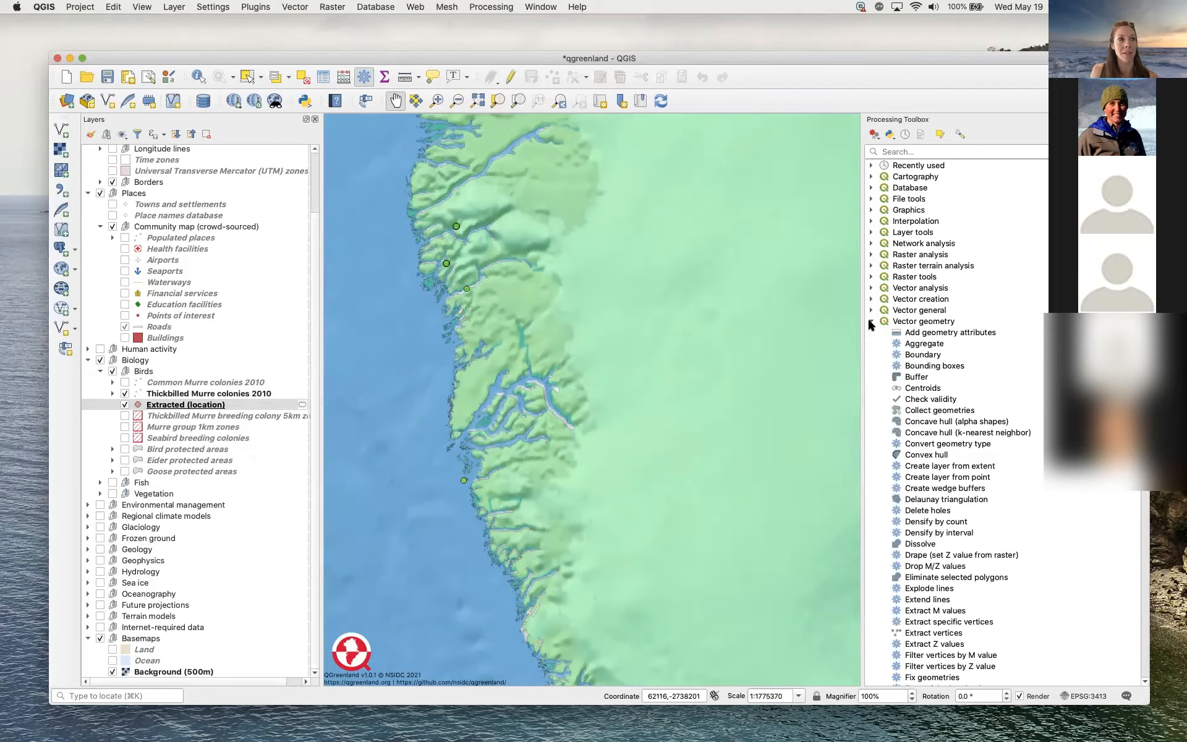
{"action": "double_click", "coordinate": [913, 377]}
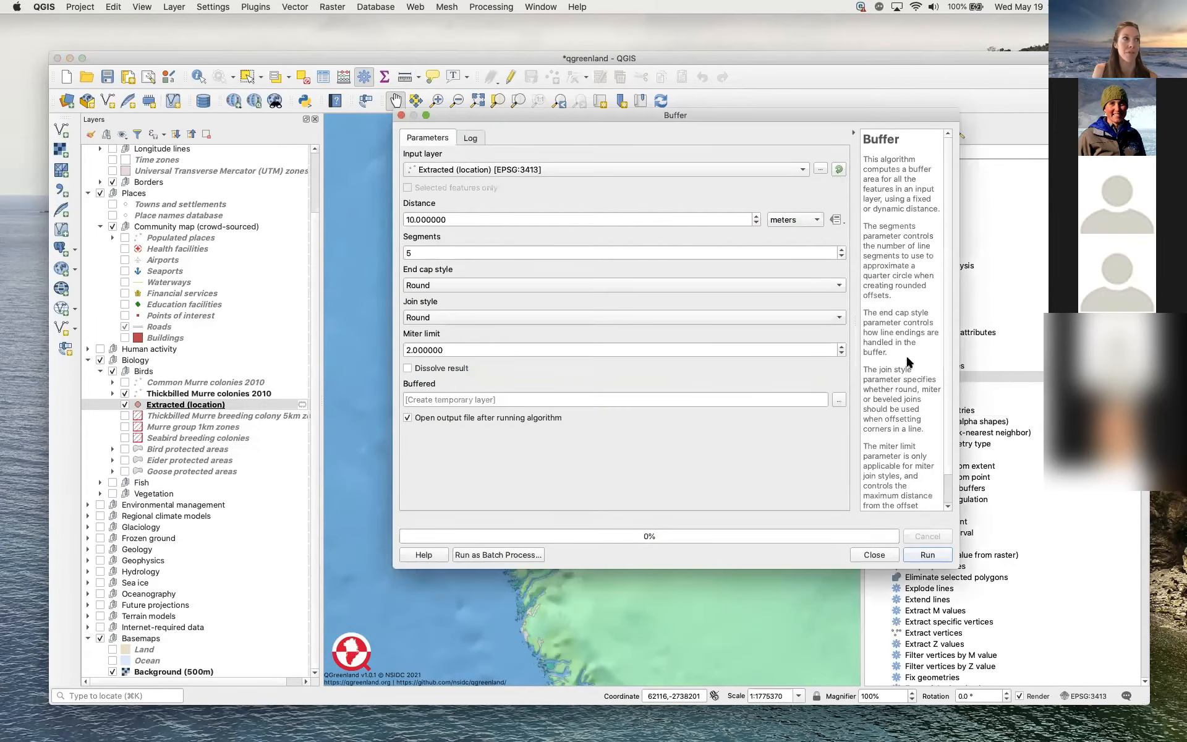
{"action": "left_click_drag", "start_coordinate": [787, 117], "coordinate": [779, 130]}
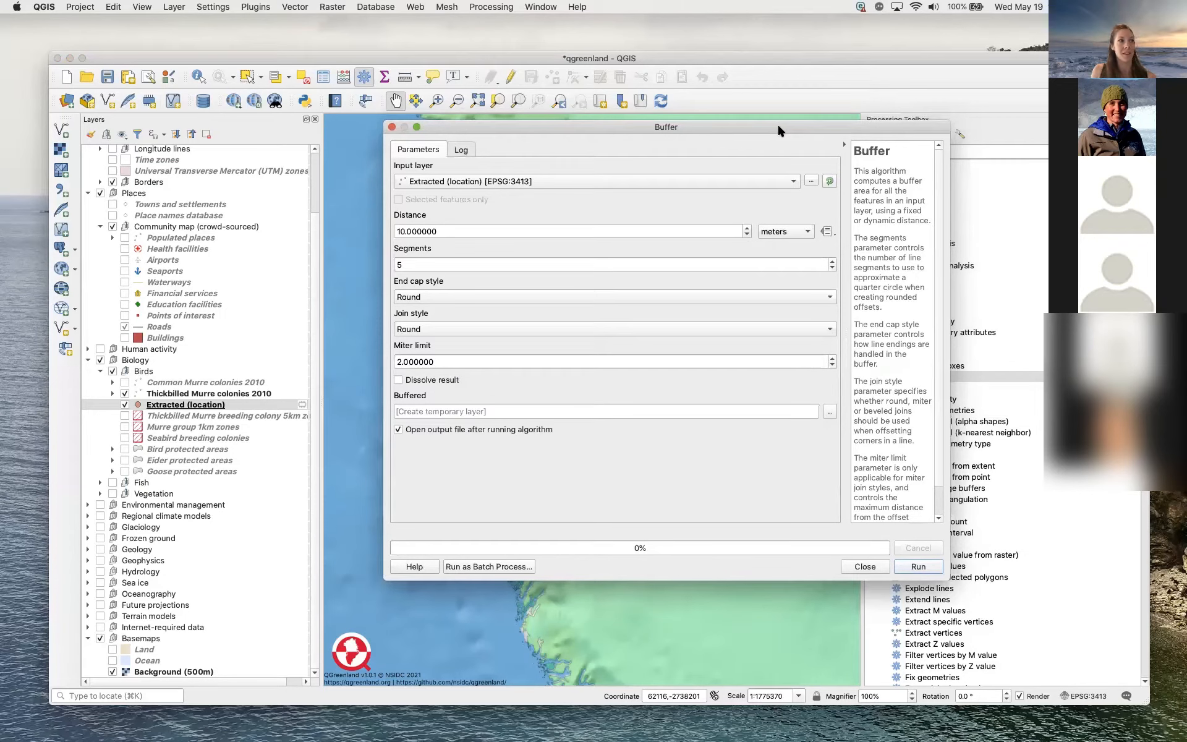
{"action": "left_click", "coordinate": [785, 182]}
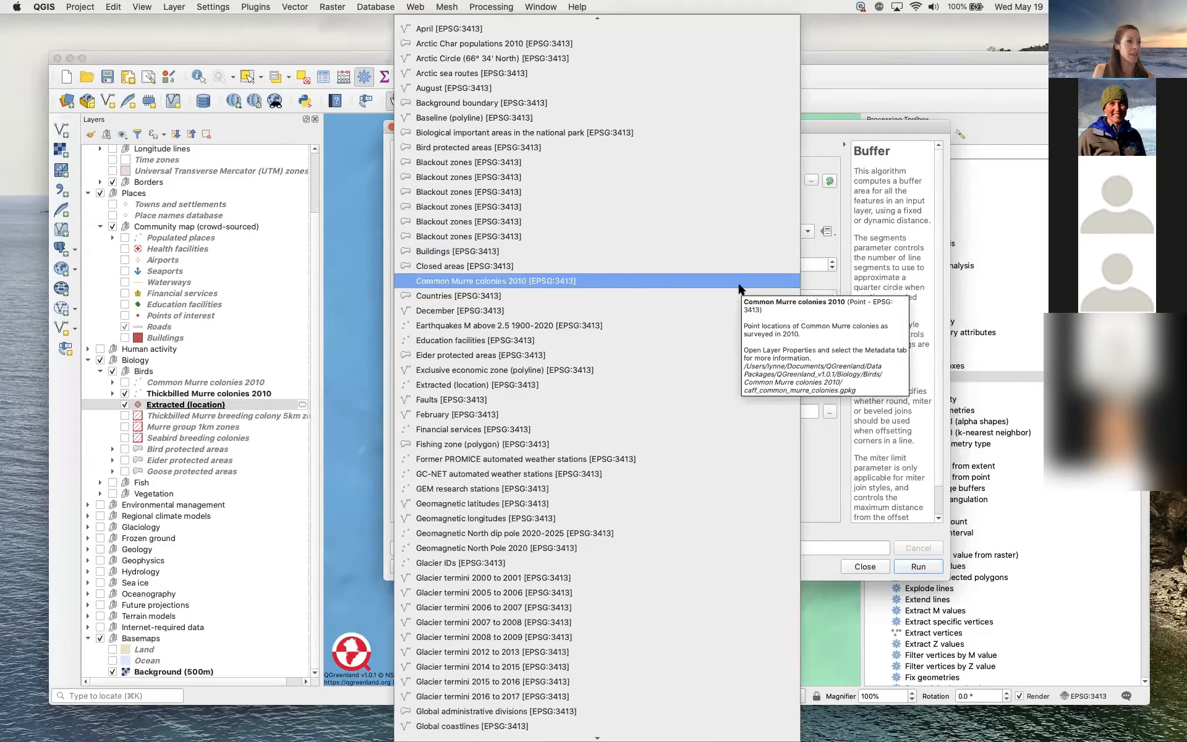
{"action": "scroll", "coordinate": [714, 503], "scroll_direction": "down", "scroll_amount": 4}
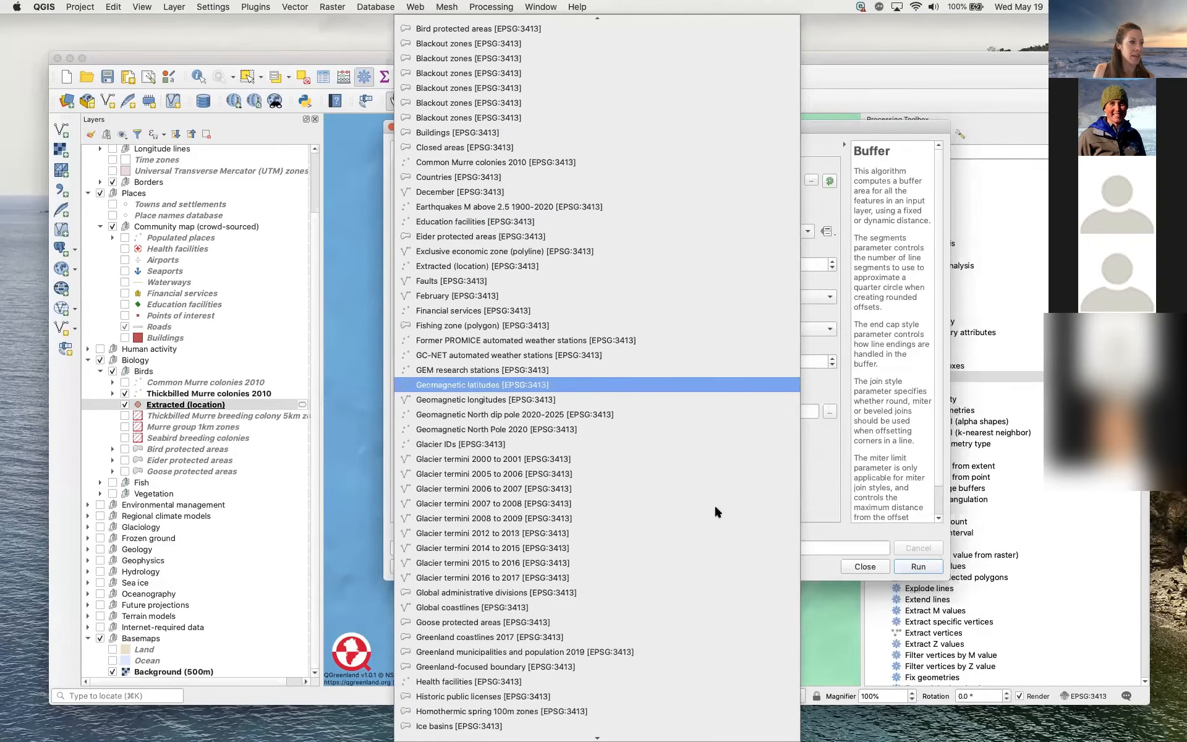
{"action": "scroll", "coordinate": [715, 507], "scroll_direction": "down", "scroll_amount": 1}
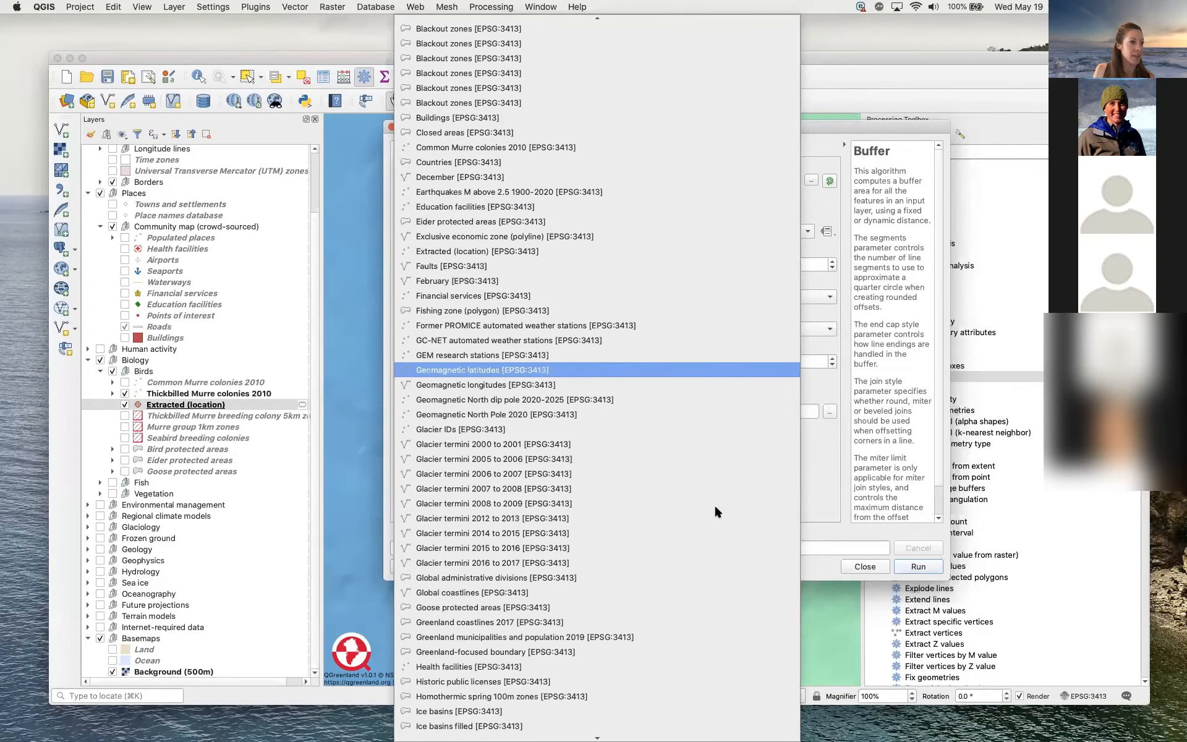
{"action": "left_click", "coordinate": [692, 623]}
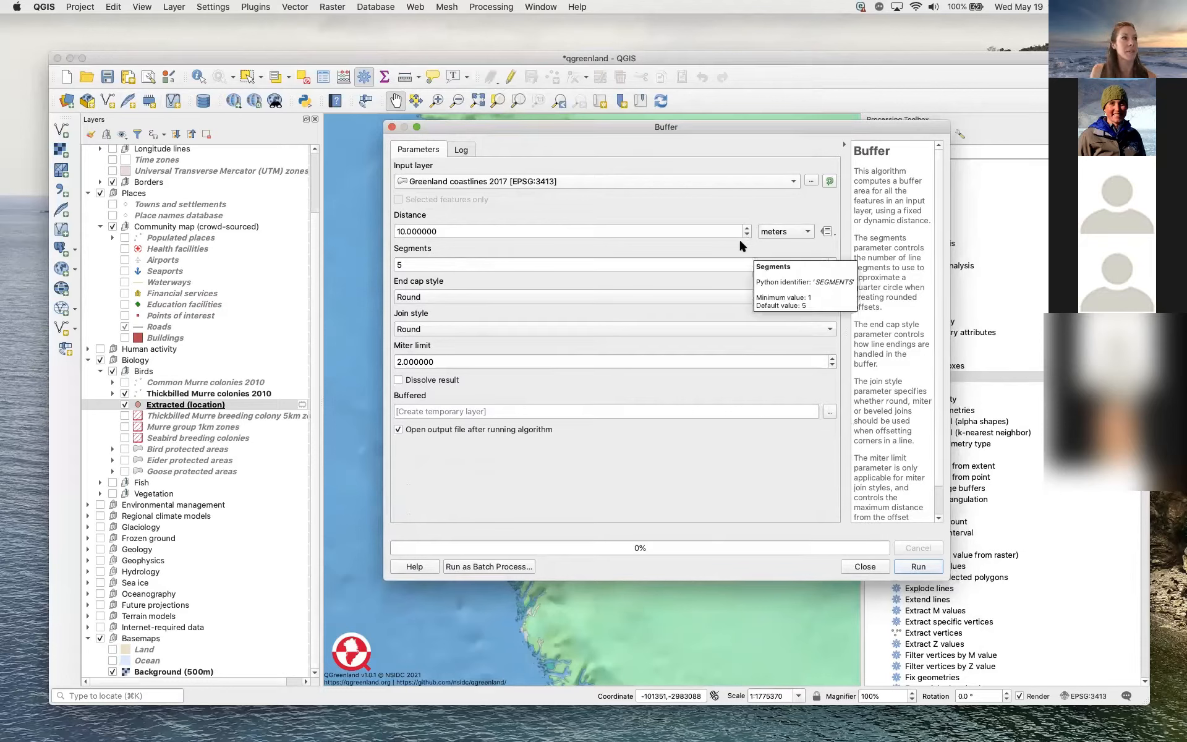
Set the buffer distance unit to kilometers, run the 10-kilometer buffer to a temporary layer and close the dialog.
{"action": "left_click", "coordinate": [805, 233]}
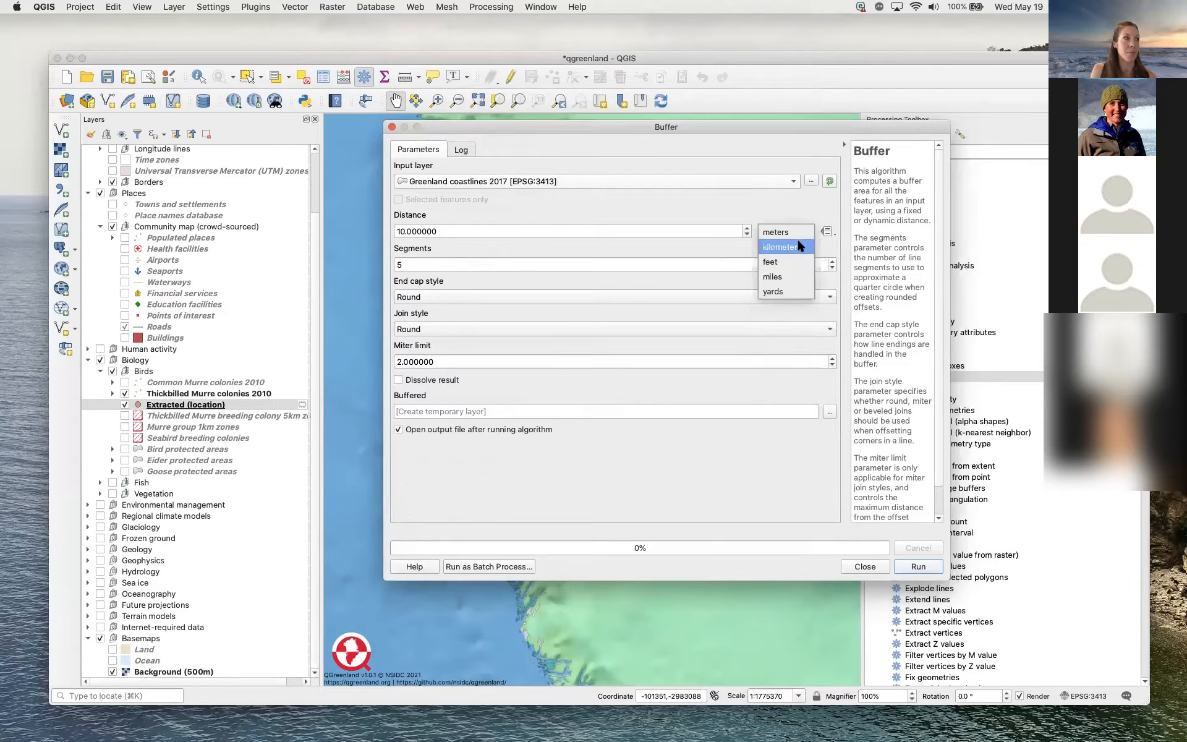
{"action": "left_click", "coordinate": [797, 247]}
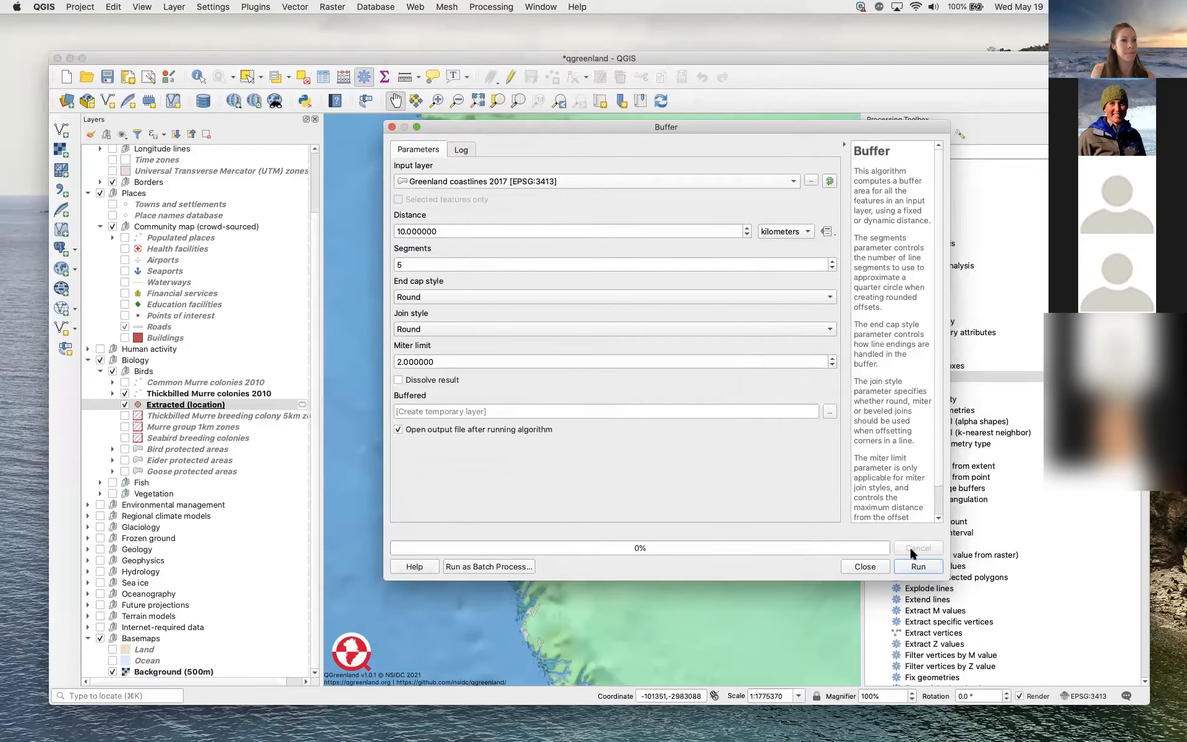
{"action": "left_click", "coordinate": [914, 563]}
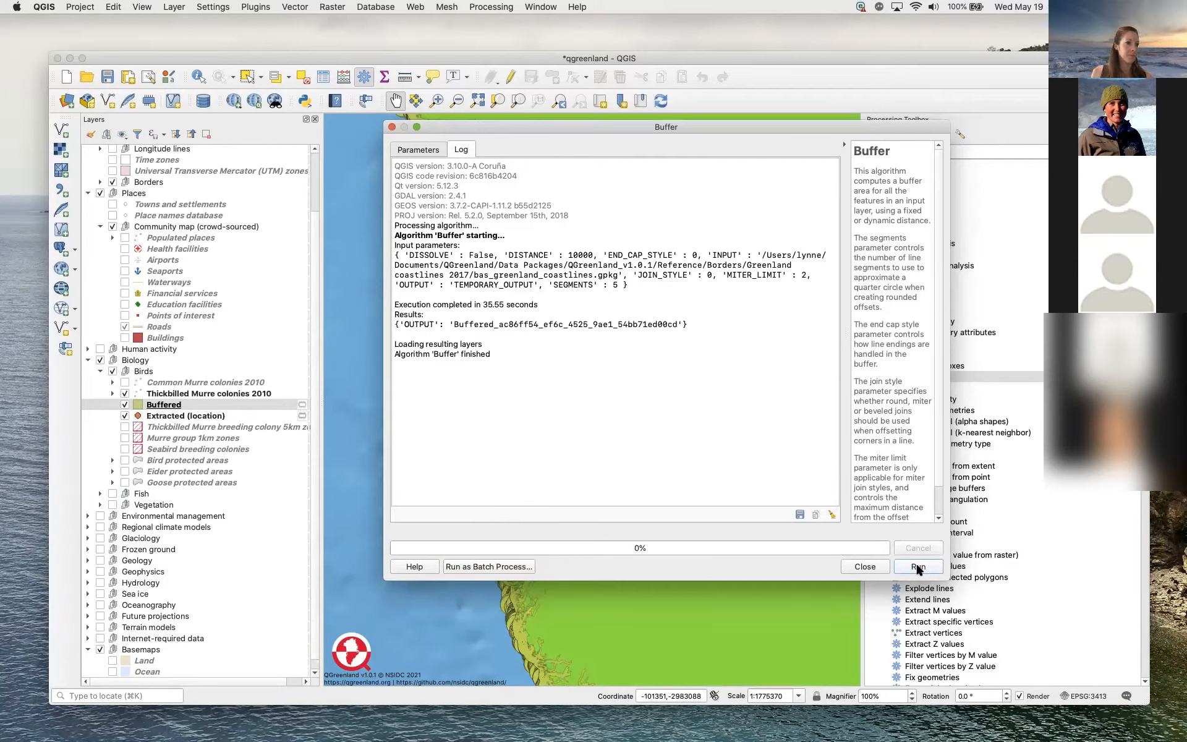
{"action": "left_click", "coordinate": [870, 564]}
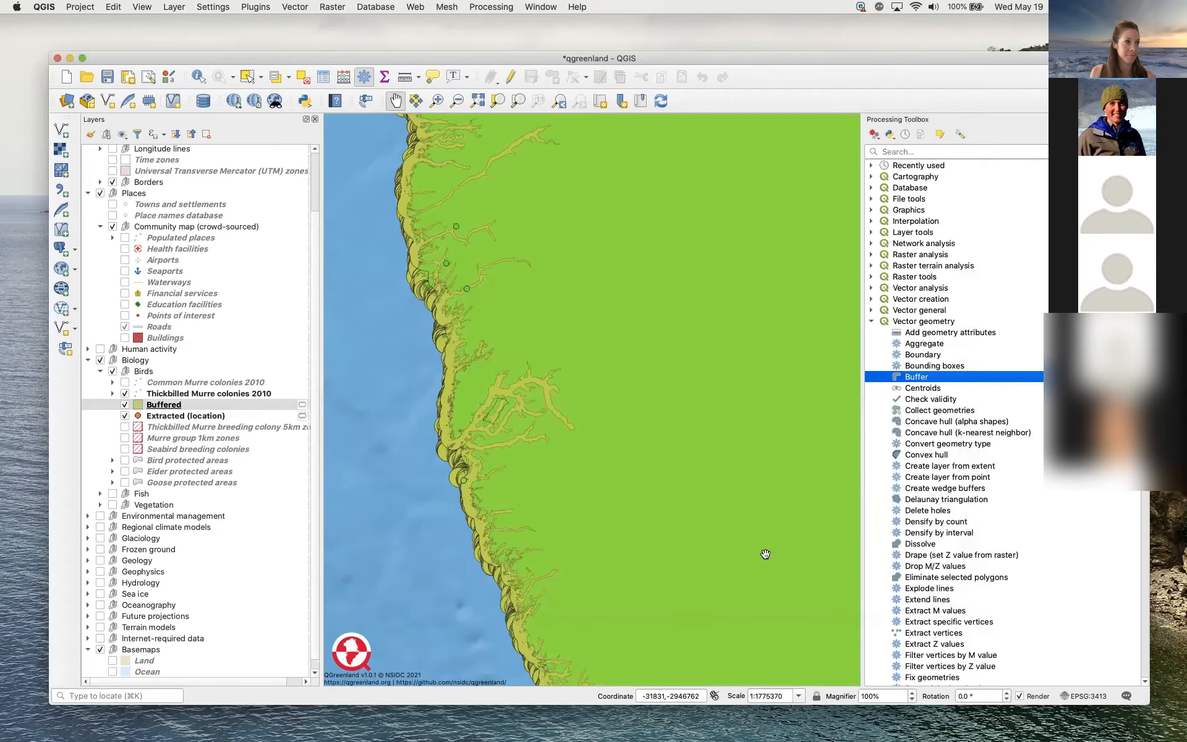
Inspect the buffered coastline around southern Greenland at wide and close range, focusing on its southwest edge.
{"action": "scroll", "coordinate": [763, 552], "scroll_direction": "down", "scroll_amount": 3}
{"action": "left_click_drag", "start_coordinate": [755, 529], "coordinate": [584, 483]}
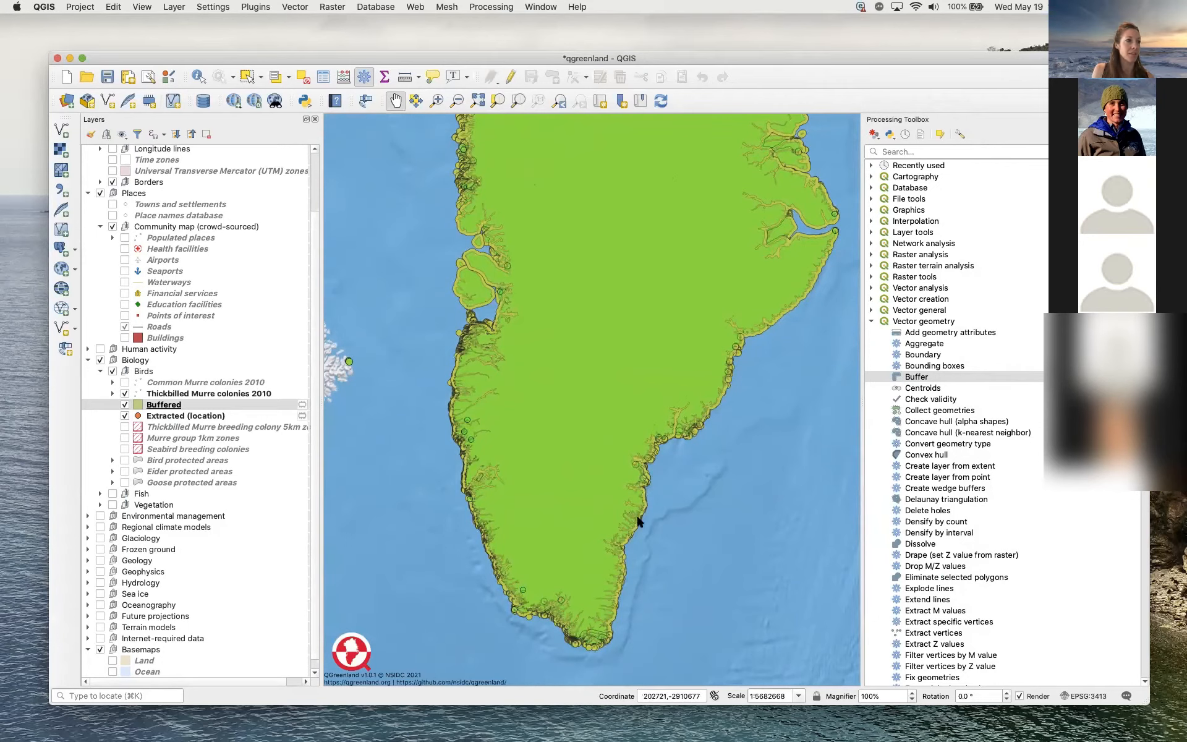
{"action": "scroll", "coordinate": [492, 564], "scroll_direction": "up", "scroll_amount": 1}
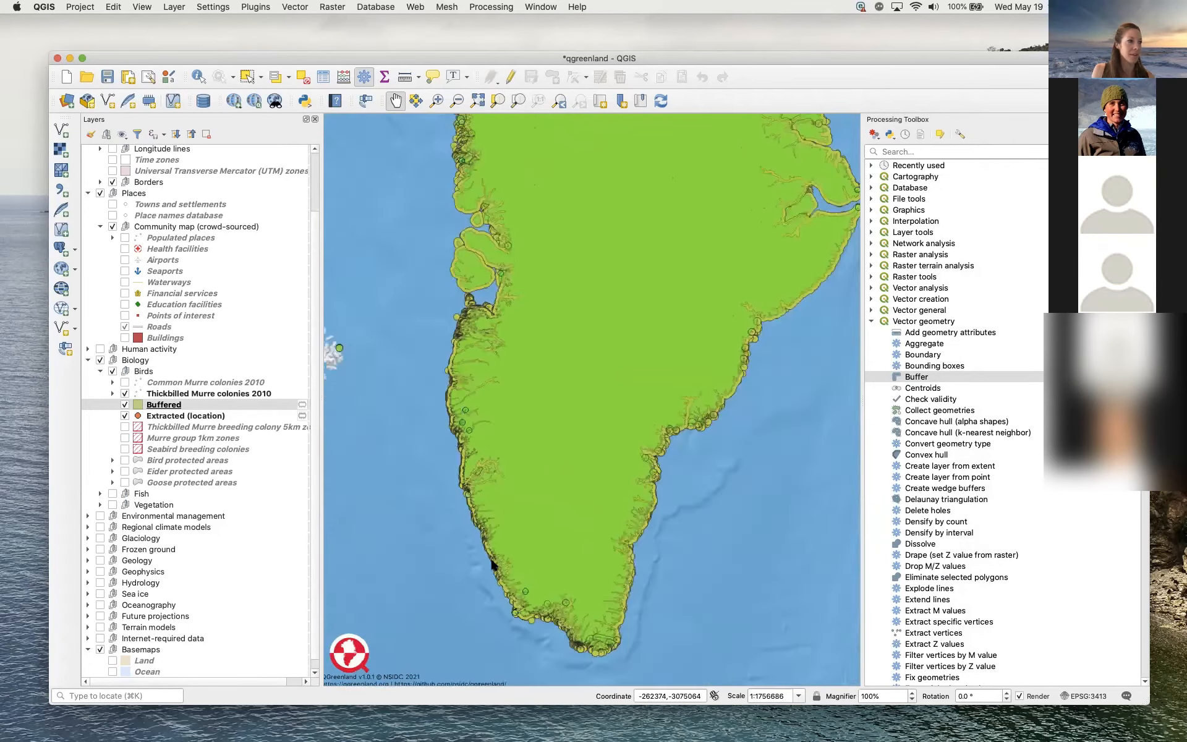
{"action": "scroll", "coordinate": [493, 563], "scroll_direction": "up", "scroll_amount": 1}
{"action": "scroll", "coordinate": [492, 564], "scroll_direction": "up", "scroll_amount": 1}
{"action": "left_click_drag", "start_coordinate": [493, 563], "coordinate": [588, 561]}
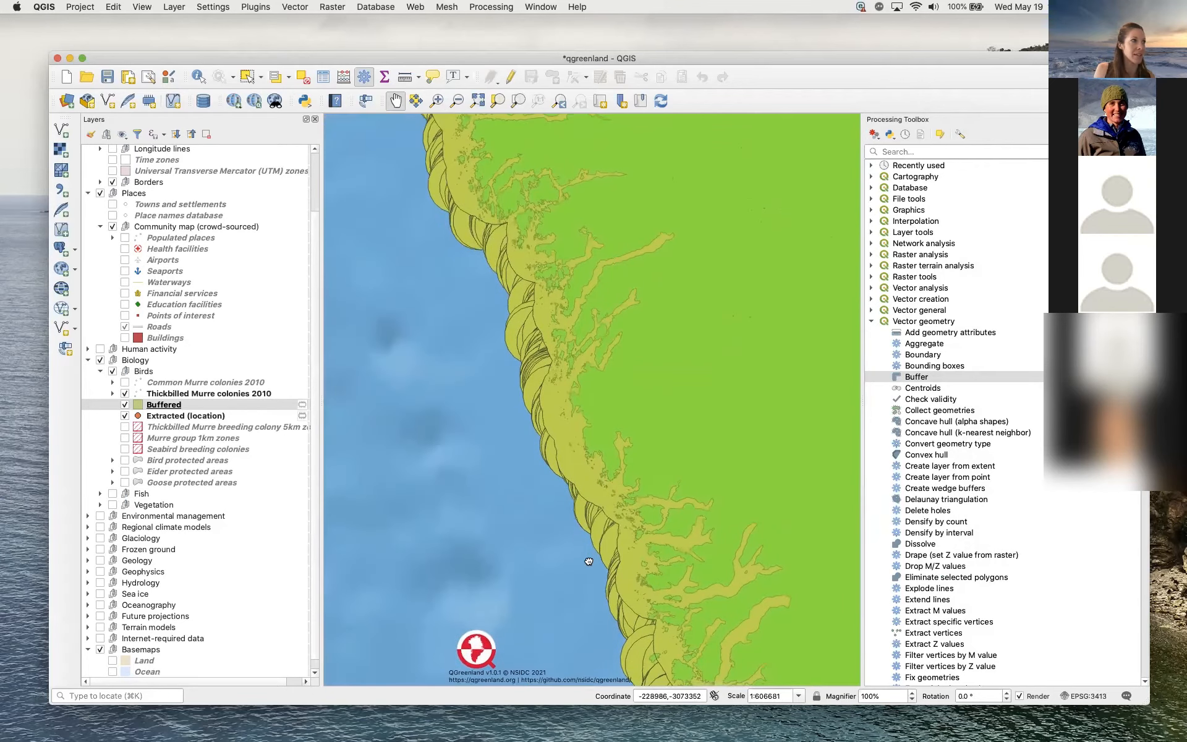
Open Extract by location from the vector selection algorithms and choose Thickbilled Murre colonies 2010 as the layer to extract features from.
{"action": "scroll", "coordinate": [585, 565], "scroll_direction": "down", "scroll_amount": 2}
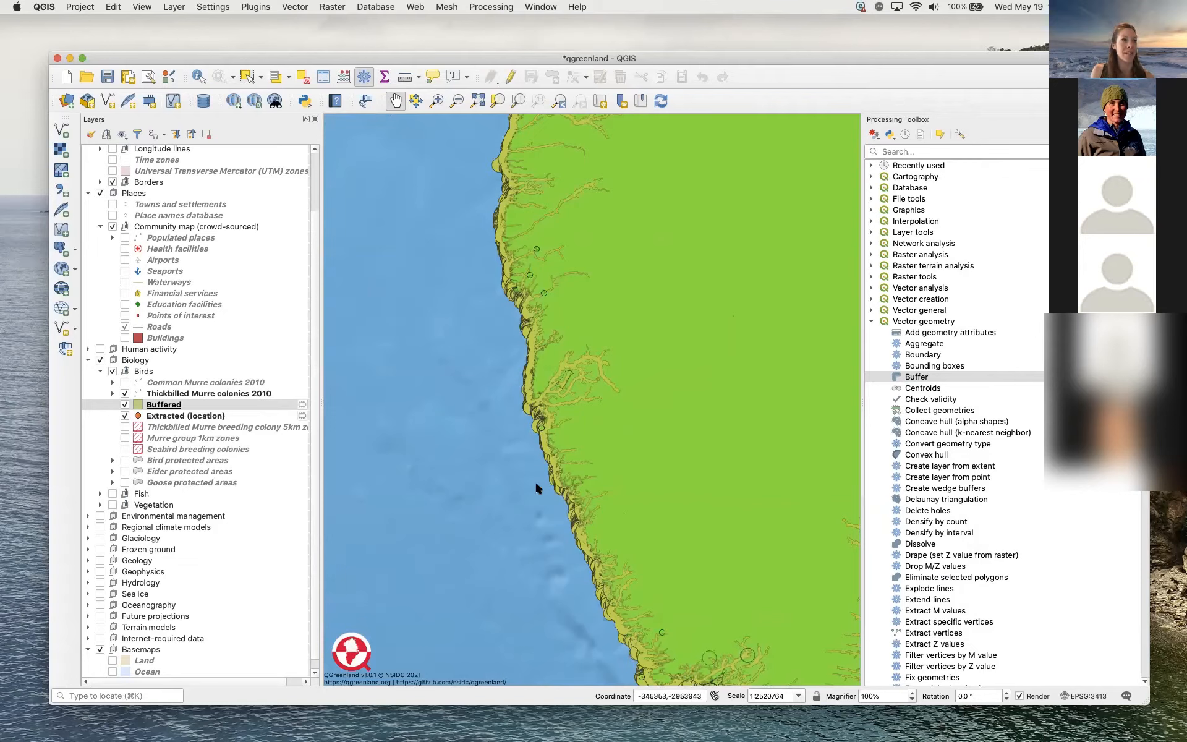
{"action": "scroll", "coordinate": [550, 520], "scroll_direction": "down", "scroll_amount": 1}
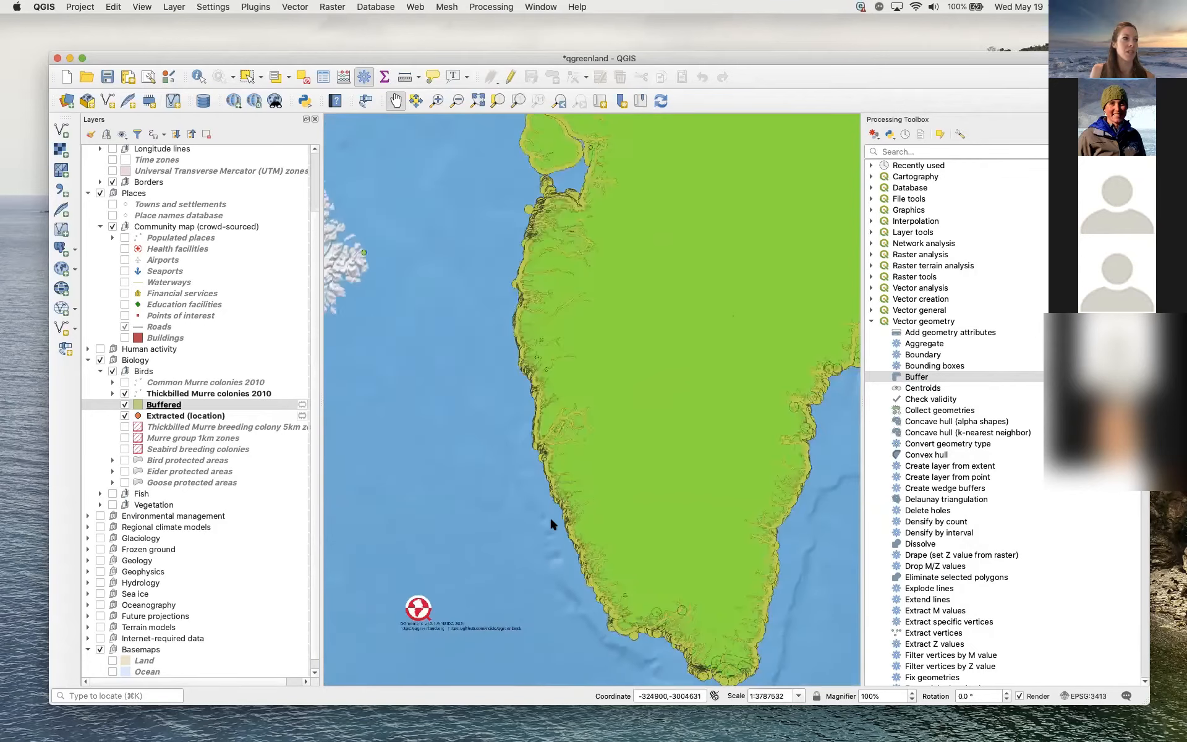
{"action": "scroll", "coordinate": [543, 527], "scroll_direction": "down", "scroll_amount": 1}
{"action": "left_click_drag", "start_coordinate": [542, 528], "coordinate": [472, 542]}
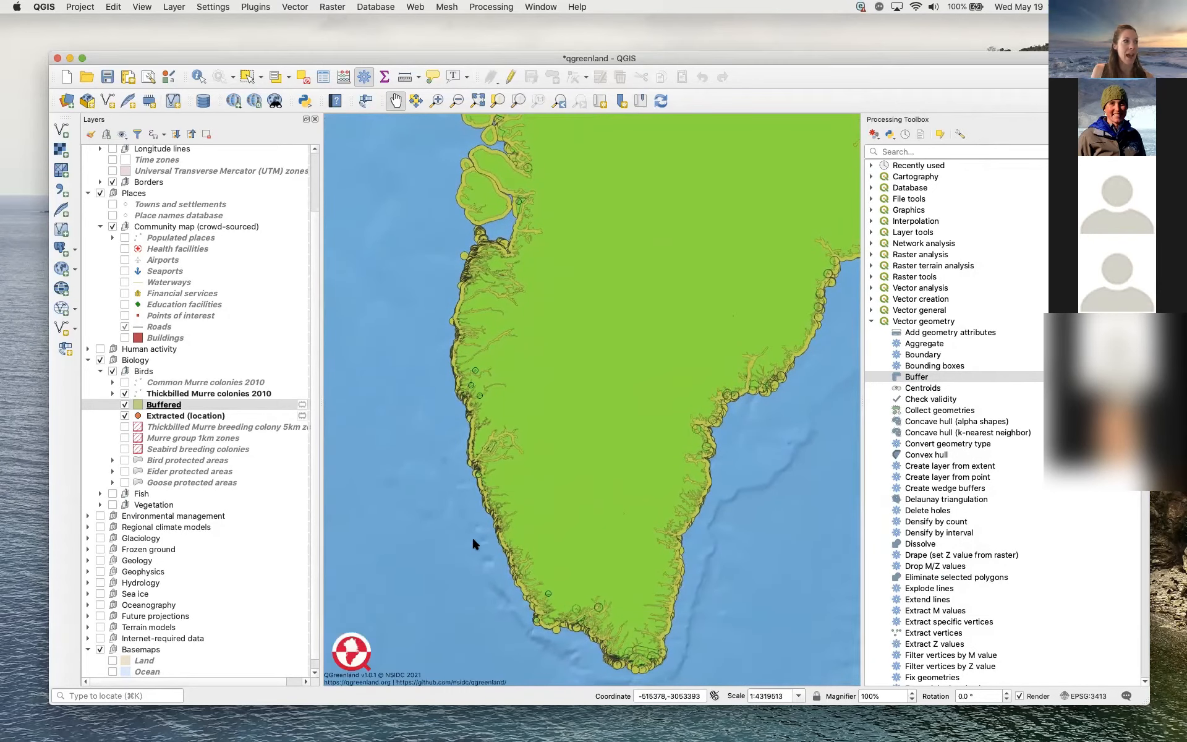
{"action": "scroll", "coordinate": [472, 540], "scroll_direction": "down", "scroll_amount": 1}
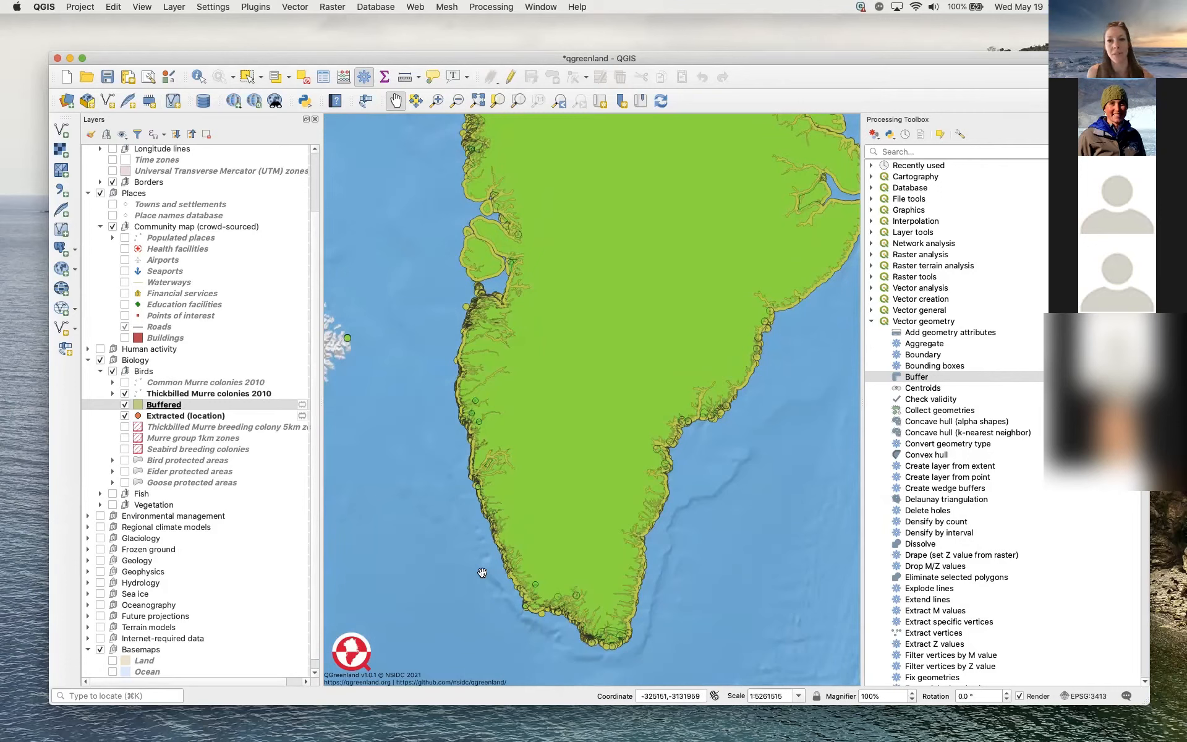
{"action": "left_click", "coordinate": [871, 321]}
{"action": "double_click", "coordinate": [935, 377]}
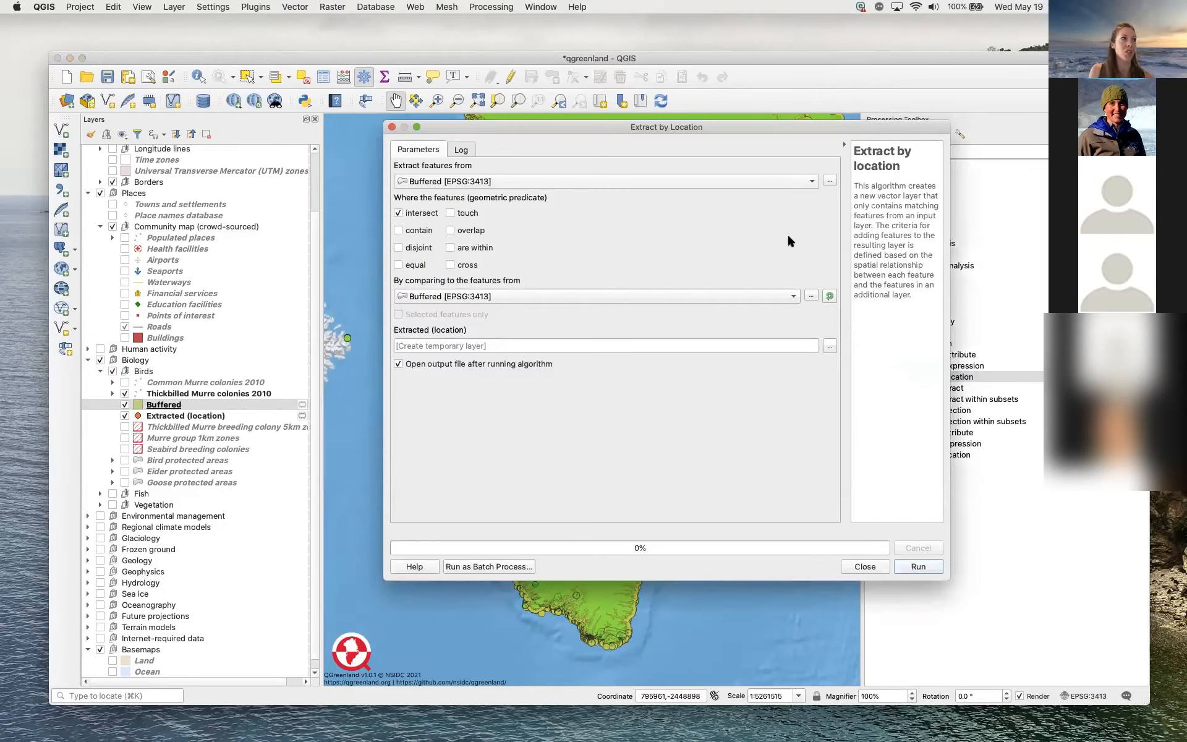
{"action": "left_click", "coordinate": [647, 180]}
{"action": "scroll", "coordinate": [670, 398], "scroll_direction": "down", "scroll_amount": 1}
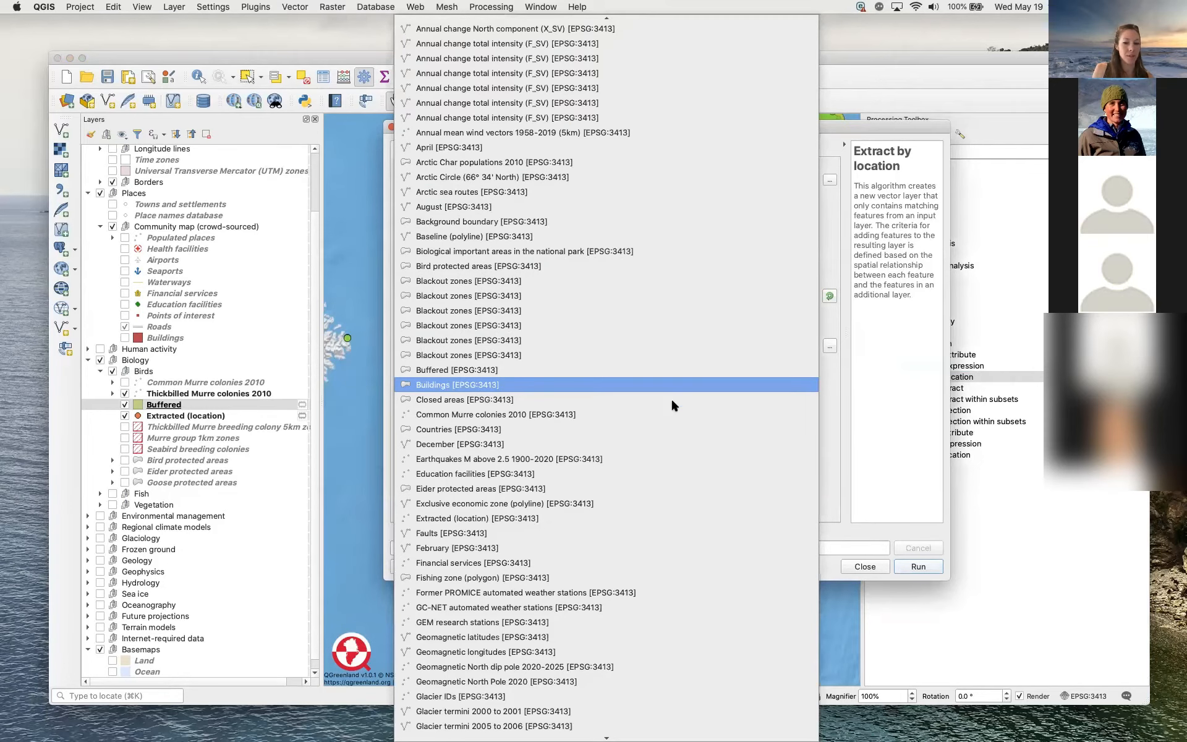
{"action": "key", "text": "t"}
{"action": "scroll", "coordinate": [612, 680], "scroll_direction": "down", "scroll_amount": 3}
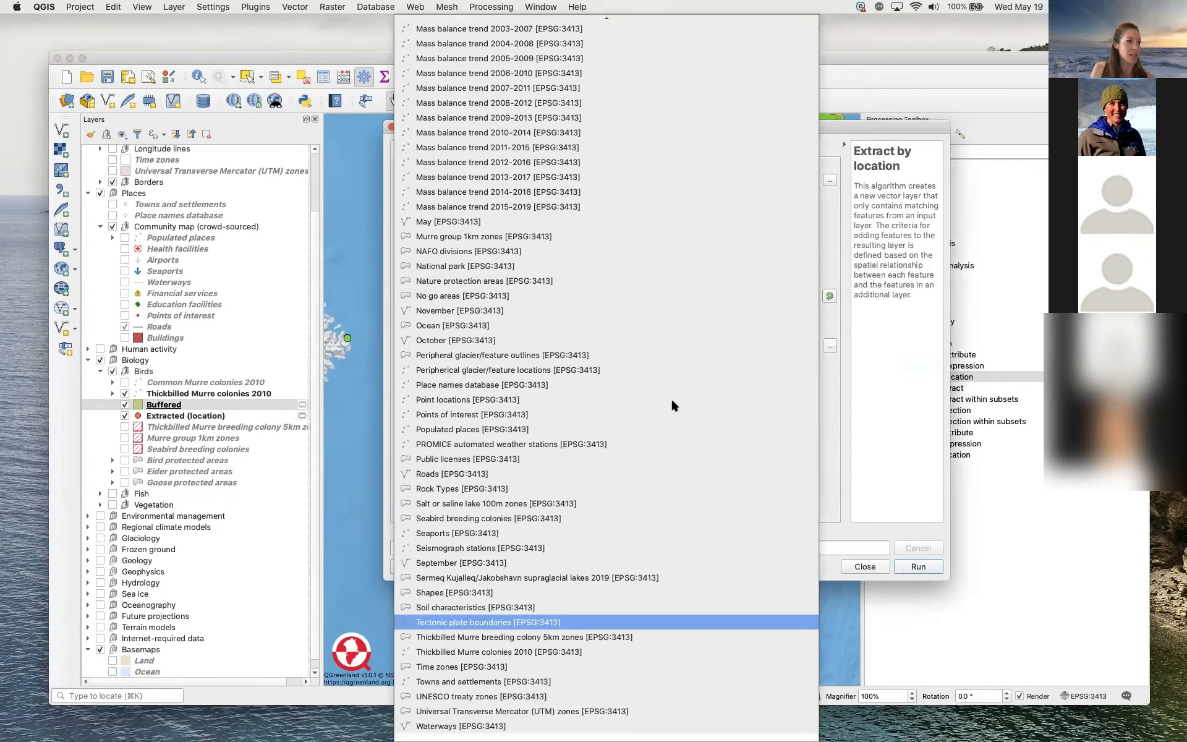
{"action": "left_click", "coordinate": [573, 650]}
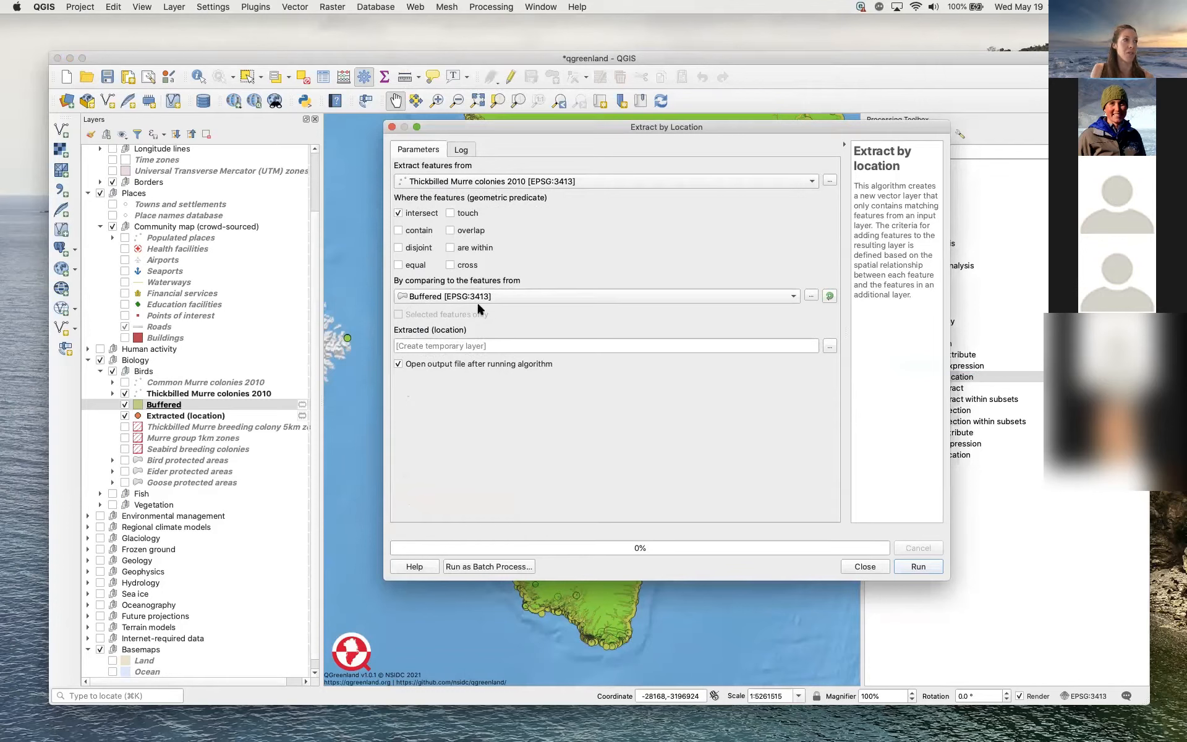
Extract colonies that intersect, touch, overlap, are within or cross the Buffered layer to a temporary layer, and close the dialog.
{"action": "left_click", "coordinate": [450, 212]}
{"action": "left_click", "coordinate": [451, 229]}
{"action": "left_click", "coordinate": [451, 246]}
{"action": "left_click", "coordinate": [451, 265]}
{"action": "left_click", "coordinate": [918, 566]}
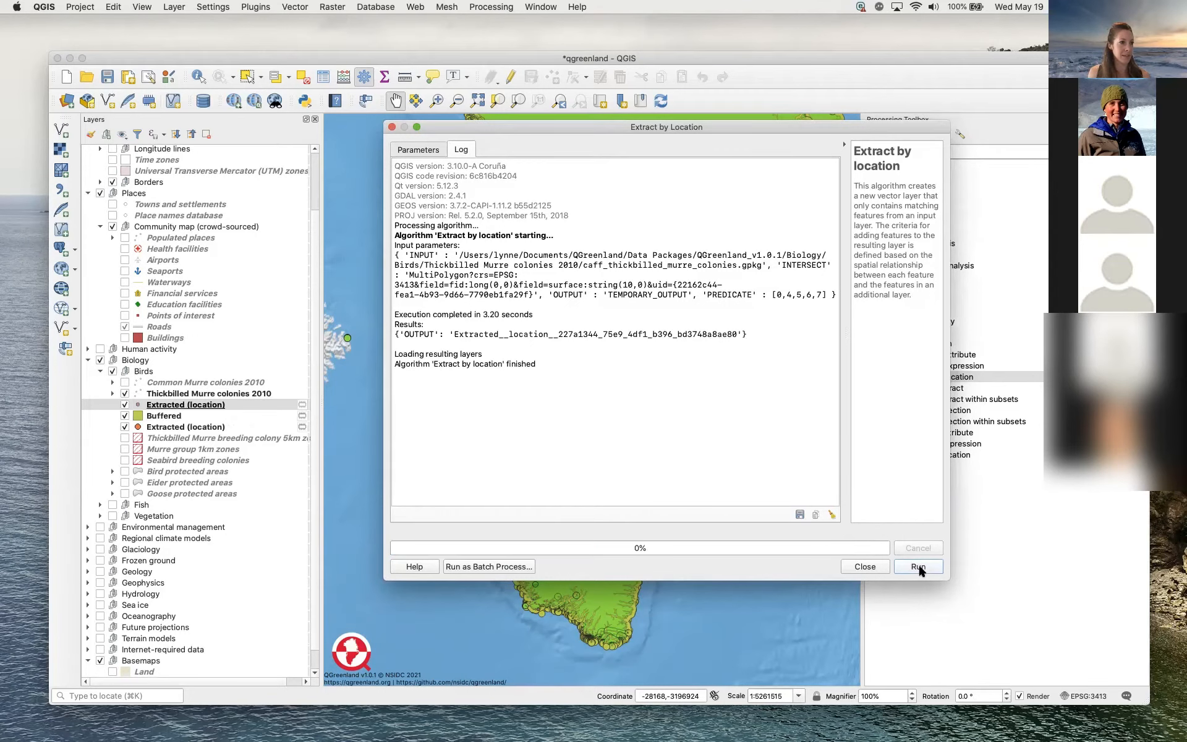
{"action": "left_click", "coordinate": [864, 566]}
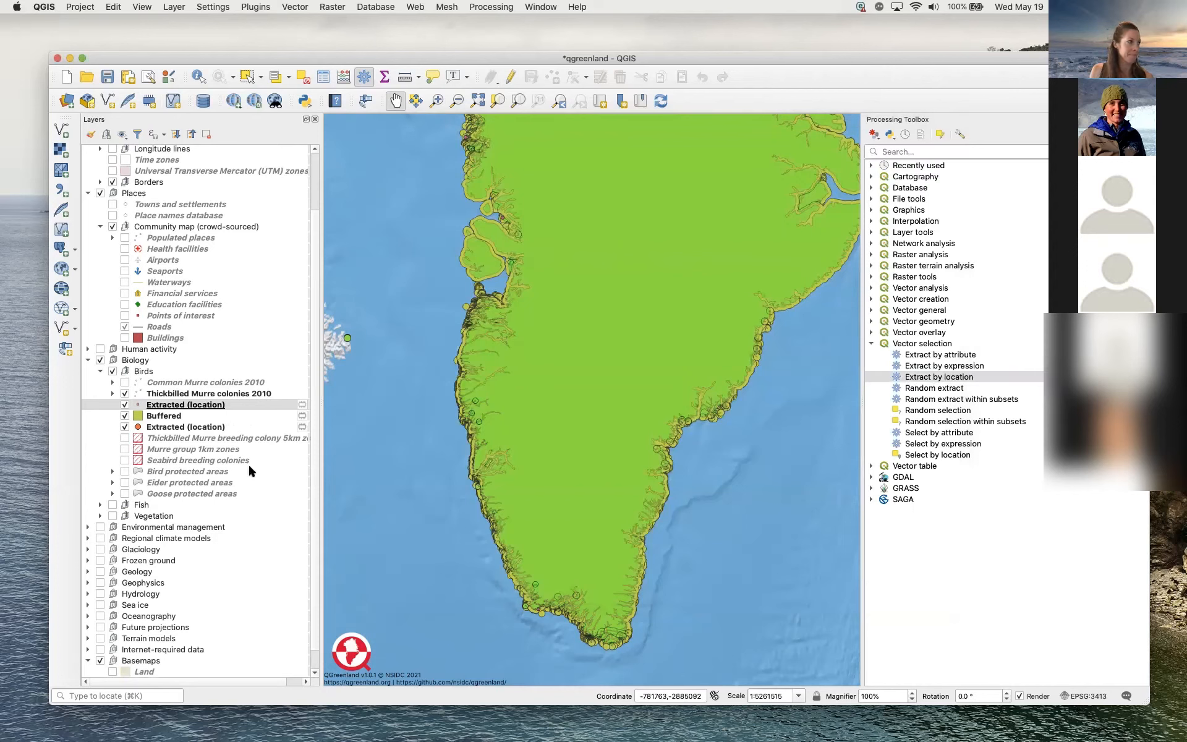
Hide the Buffered layer and style the new Extracted (location) layer with the diamond green marker at size 4.6 millimeters.
{"action": "left_click", "coordinate": [125, 415]}
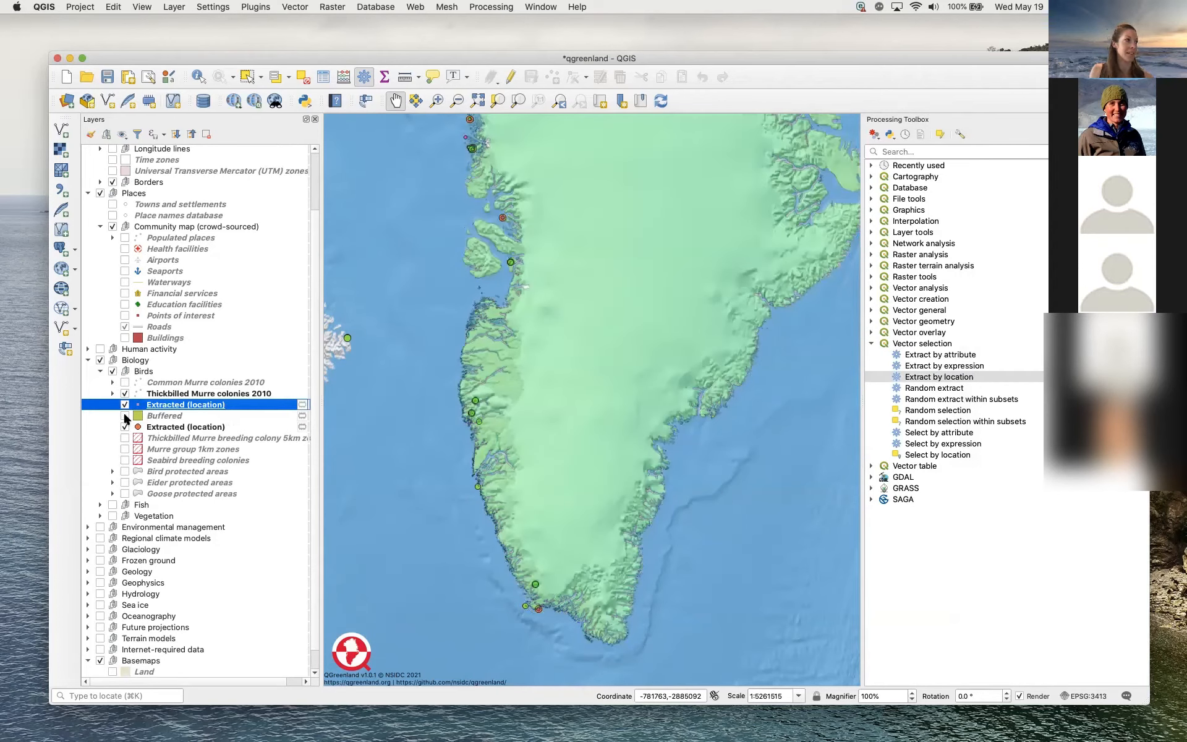
{"action": "mouse_move", "coordinate": [138, 408]}
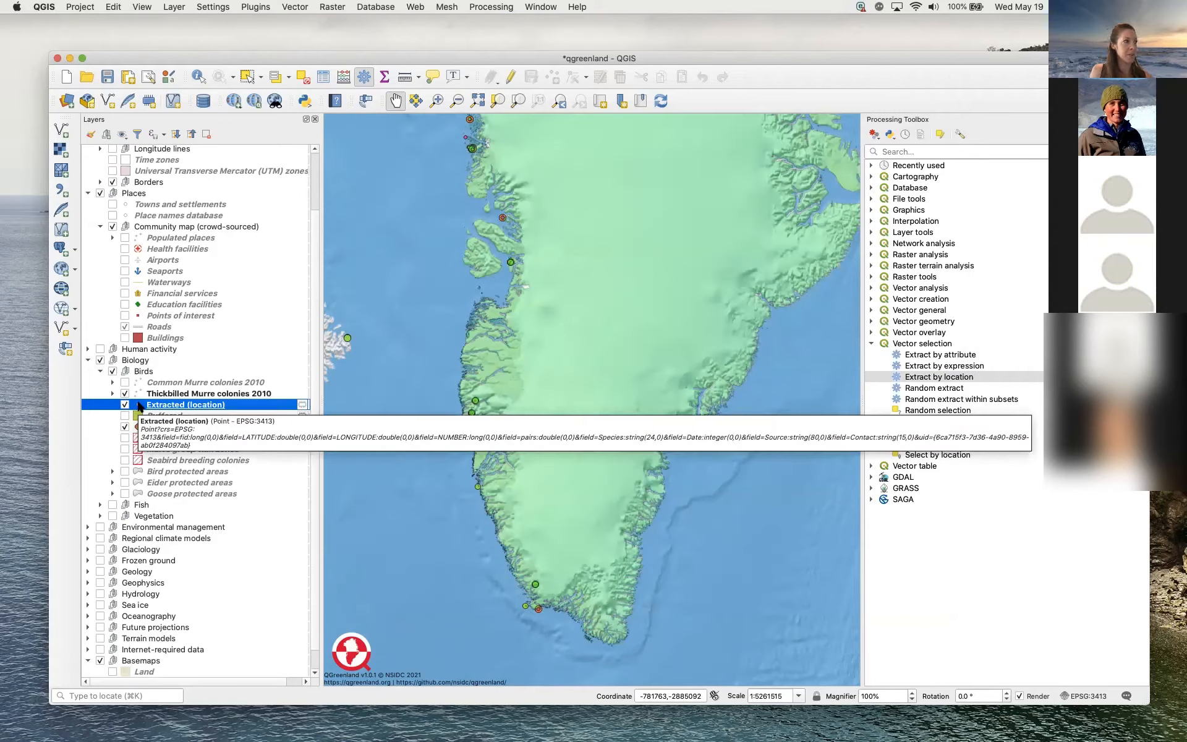
{"action": "double_click", "coordinate": [138, 405]}
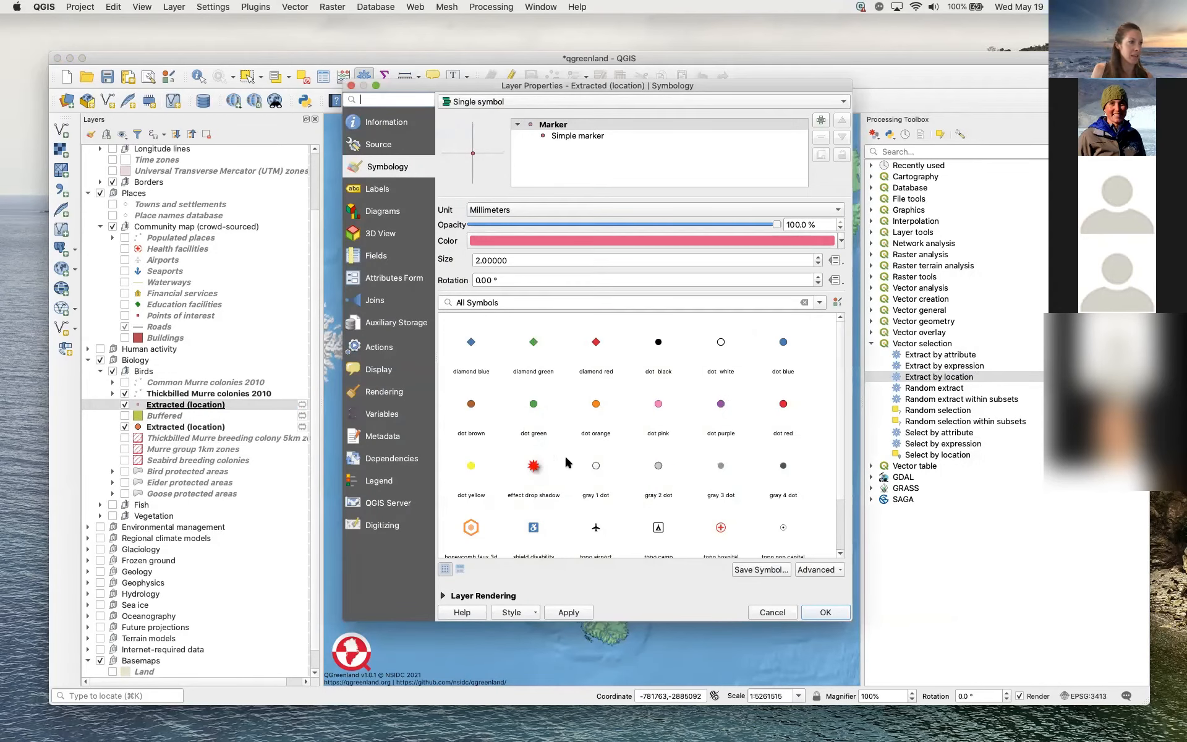
{"action": "left_click", "coordinate": [595, 347]}
{"action": "left_click", "coordinate": [526, 348]}
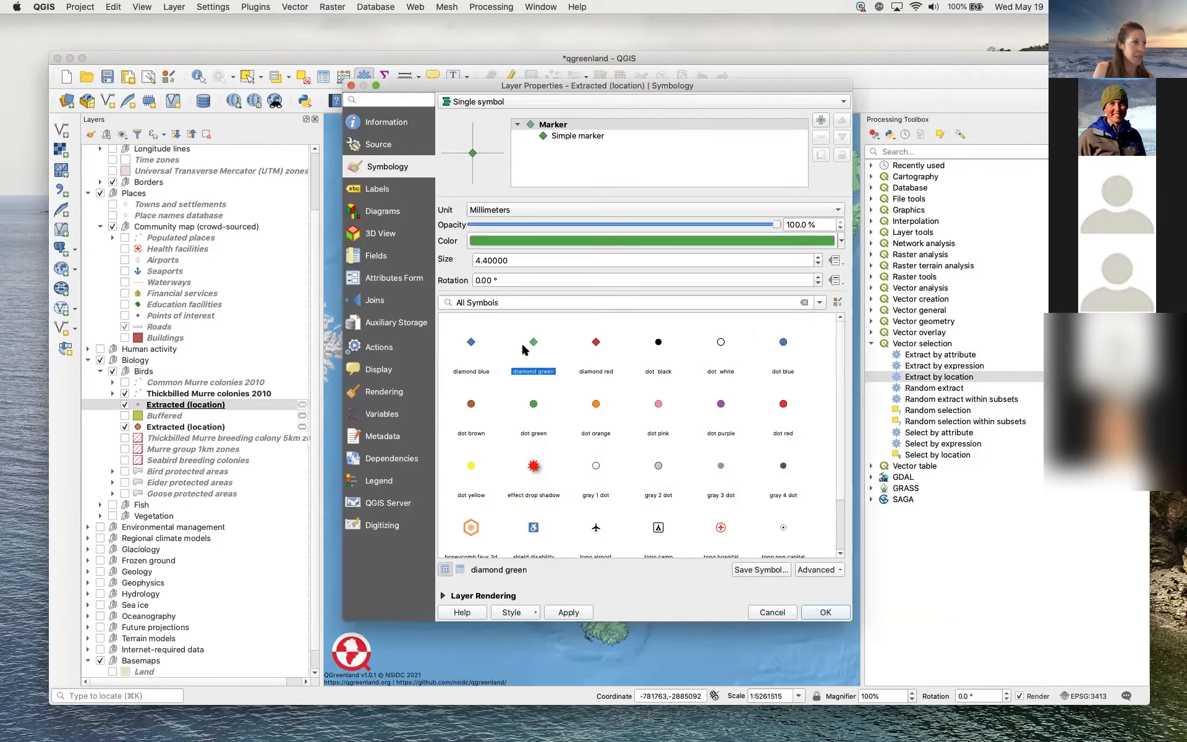
{"action": "left_click", "coordinate": [817, 257]}
{"action": "left_click", "coordinate": [817, 257]}
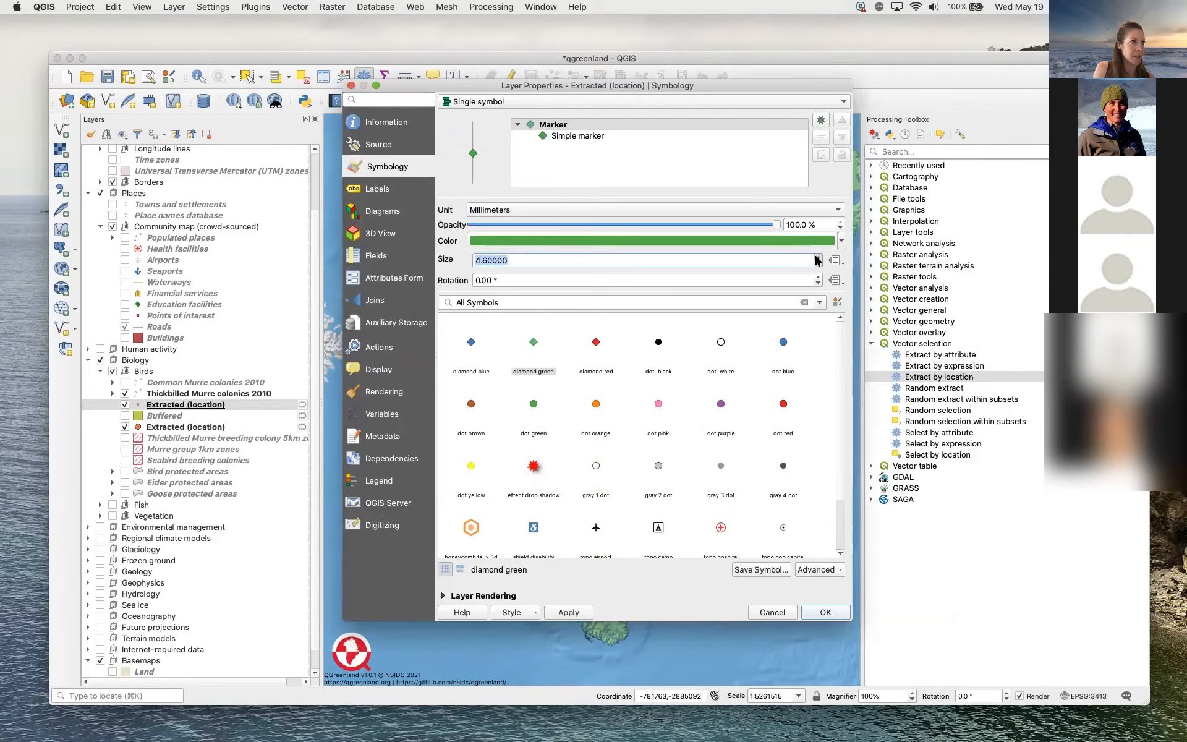
{"action": "left_click", "coordinate": [827, 611]}
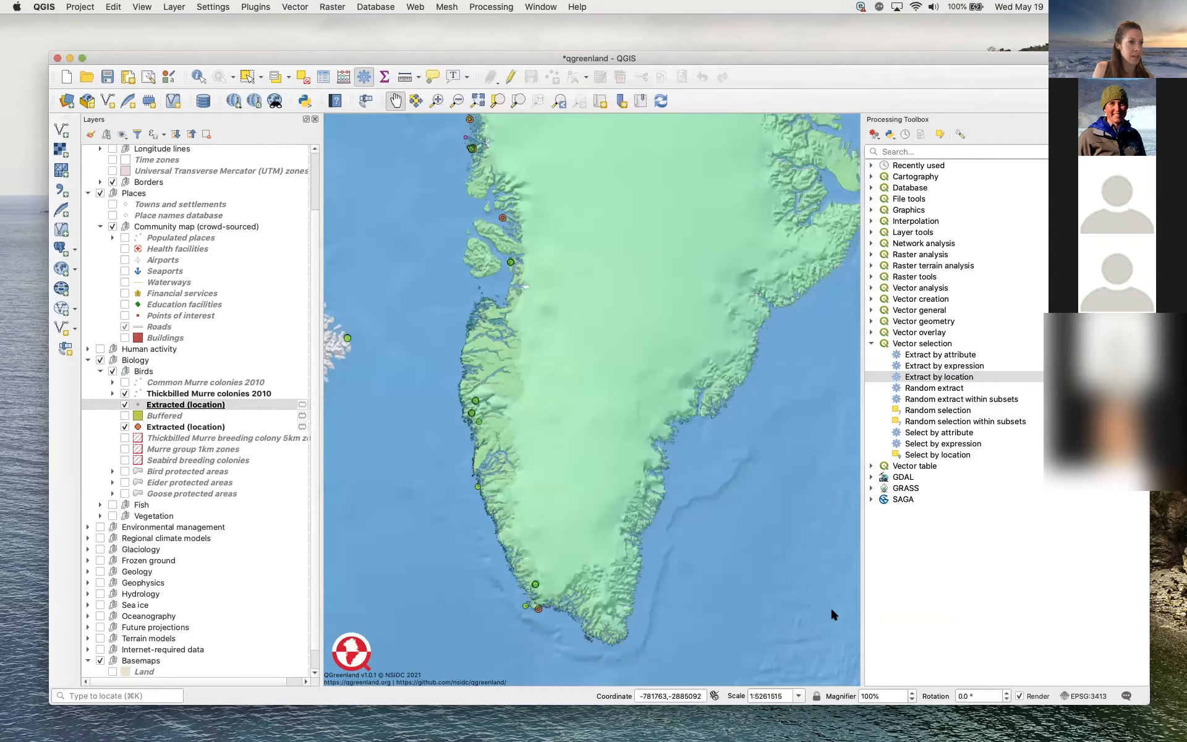
Hide the earlier Extracted (location) and Thickbilled Murre colonies 2010 layers, and examine the newly extracted colonies around Greenland.
{"action": "left_click_drag", "start_coordinate": [413, 560], "coordinate": [477, 603]}
{"action": "scroll", "coordinate": [524, 538], "scroll_direction": "up", "scroll_amount": 2}
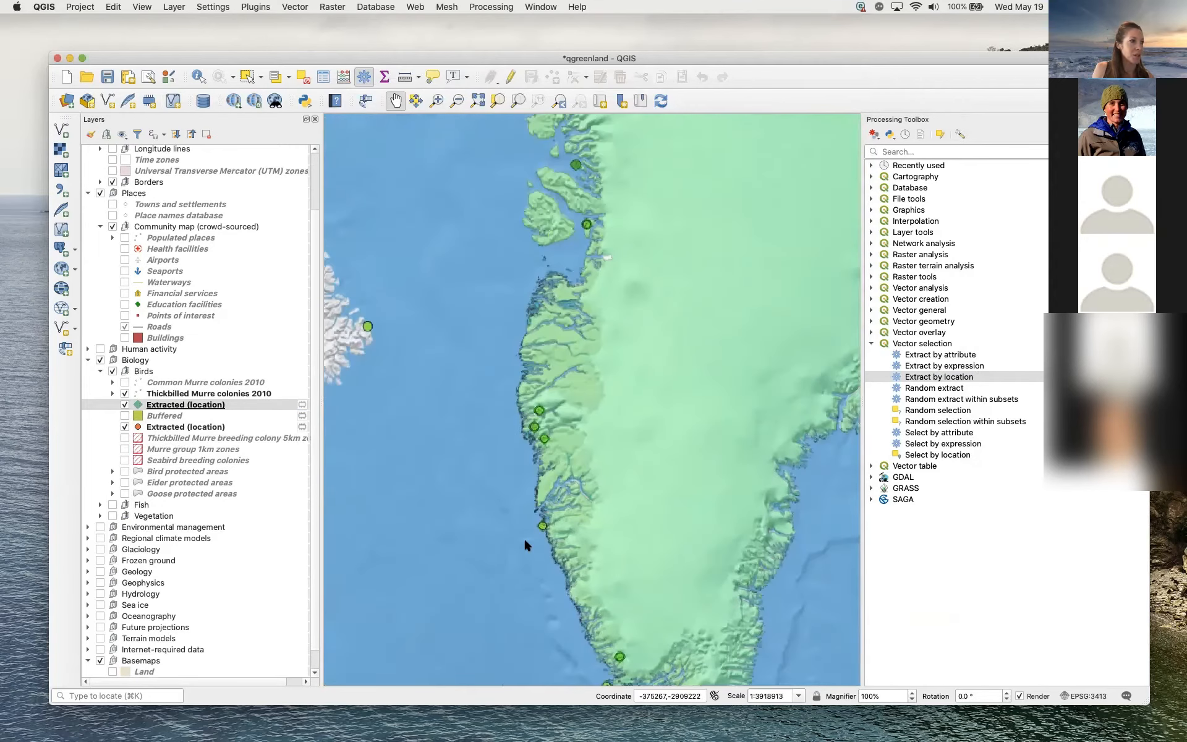
{"action": "left_click", "coordinate": [125, 427]}
{"action": "left_click", "coordinate": [124, 393]}
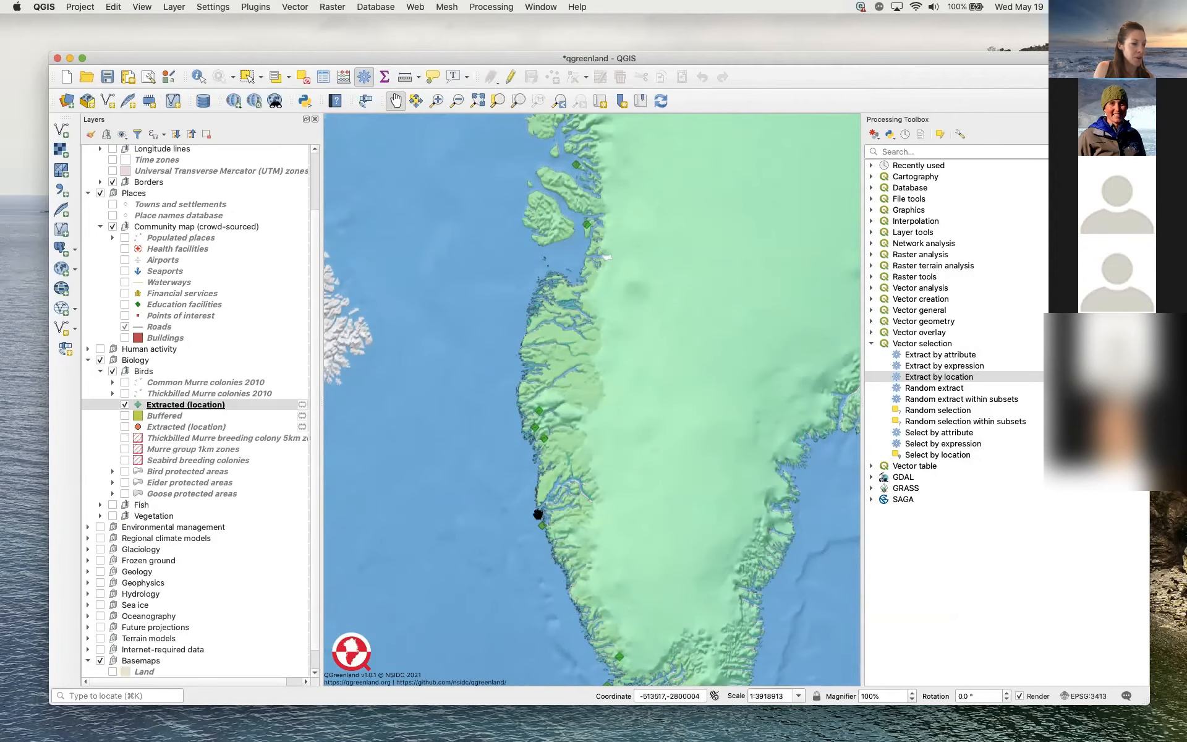
{"action": "scroll", "coordinate": [538, 514], "scroll_direction": "up", "scroll_amount": 3}
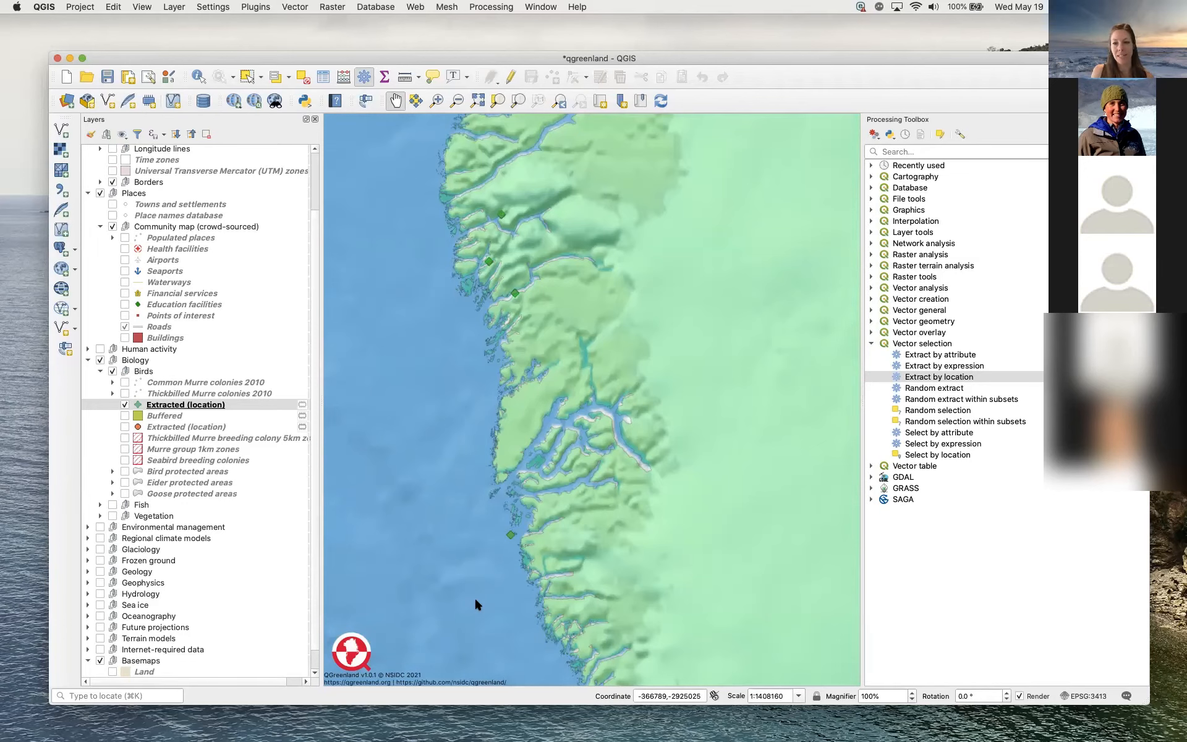
{"action": "scroll", "coordinate": [475, 600], "scroll_direction": "down", "scroll_amount": 5}
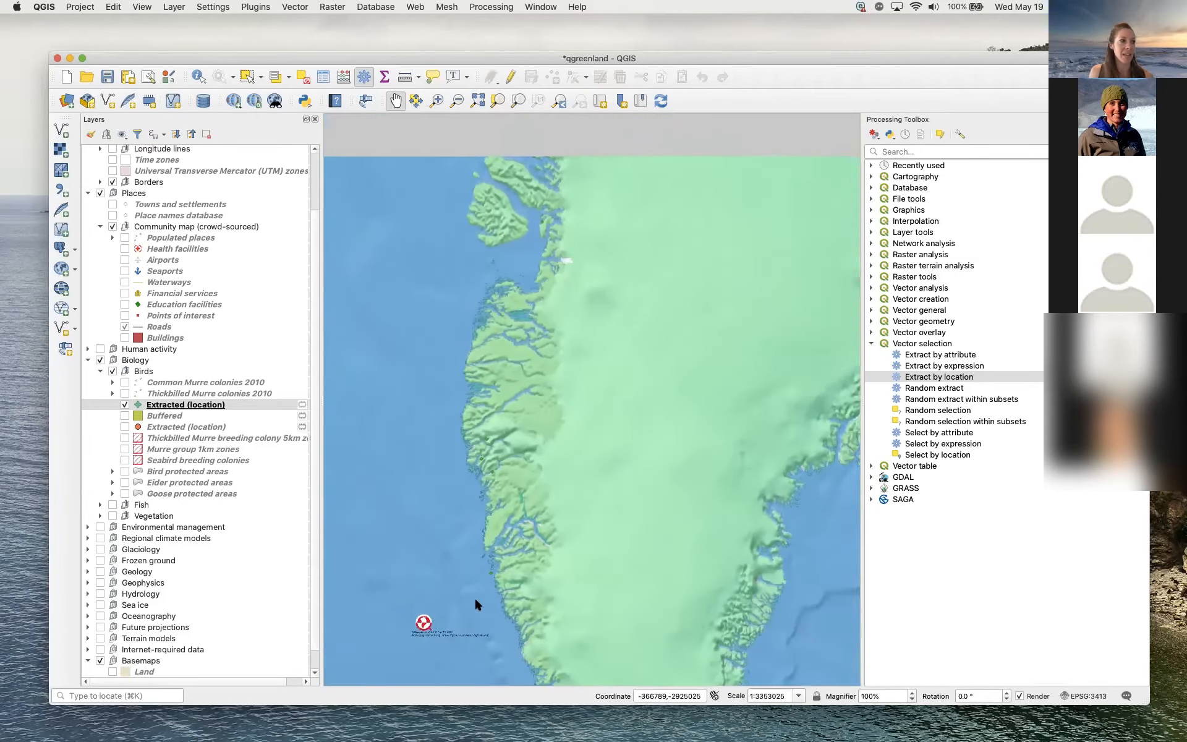
{"action": "scroll", "coordinate": [475, 600], "scroll_direction": "down", "scroll_amount": 1}
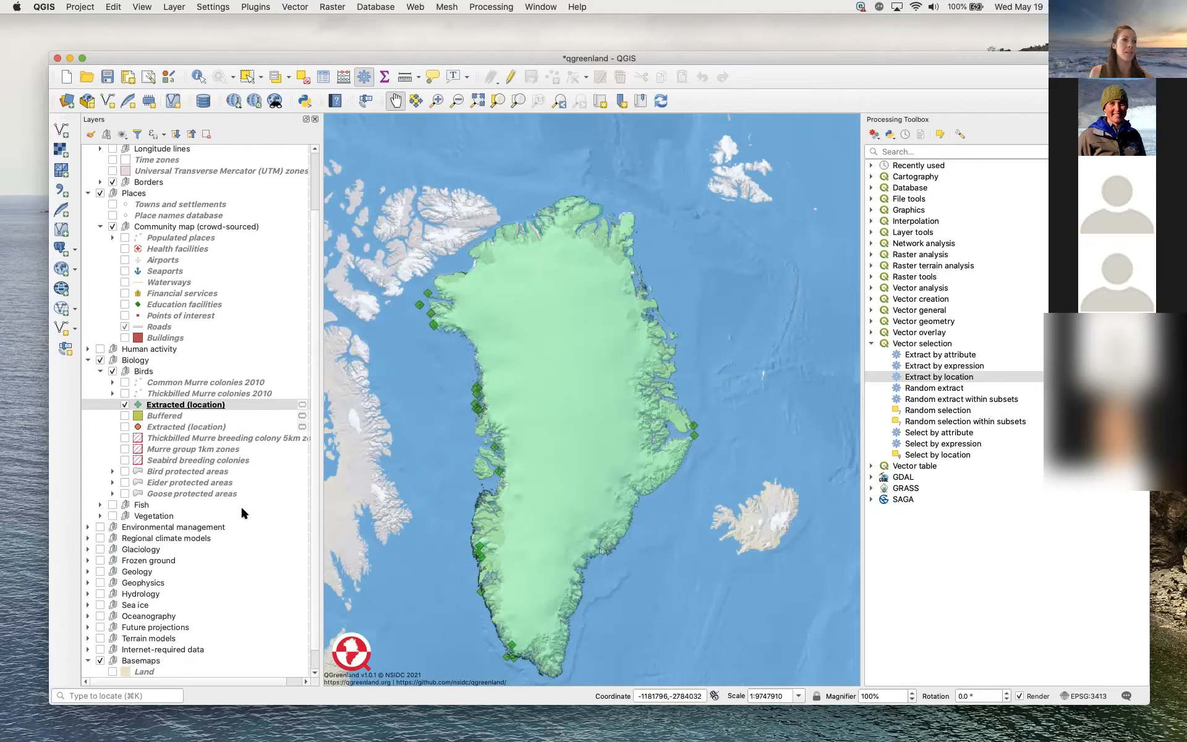
Switch to Safari and open the Workshop Practice Tasks document from the workshop materials folder in Google Drive.
{"action": "left_click_drag", "start_coordinate": [874, 57], "coordinate": [874, 89]}
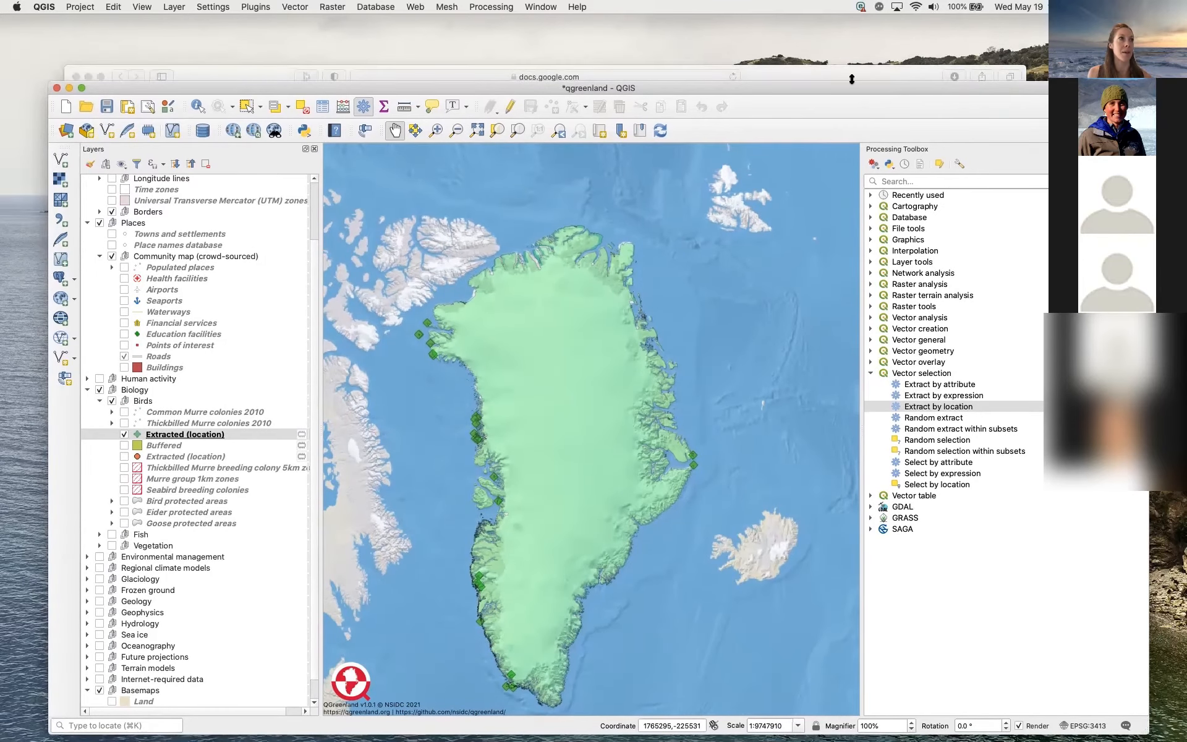
{"action": "left_click_drag", "start_coordinate": [837, 72], "coordinate": [856, 62]}
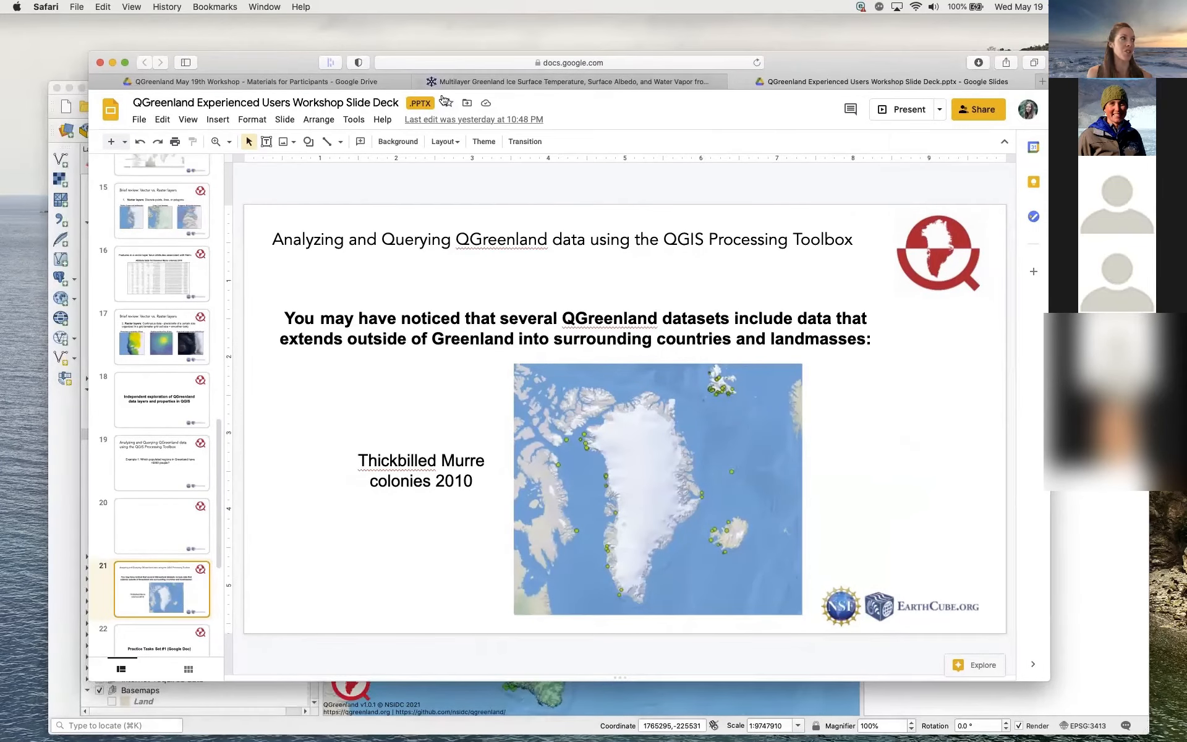
{"action": "left_click", "coordinate": [303, 83]}
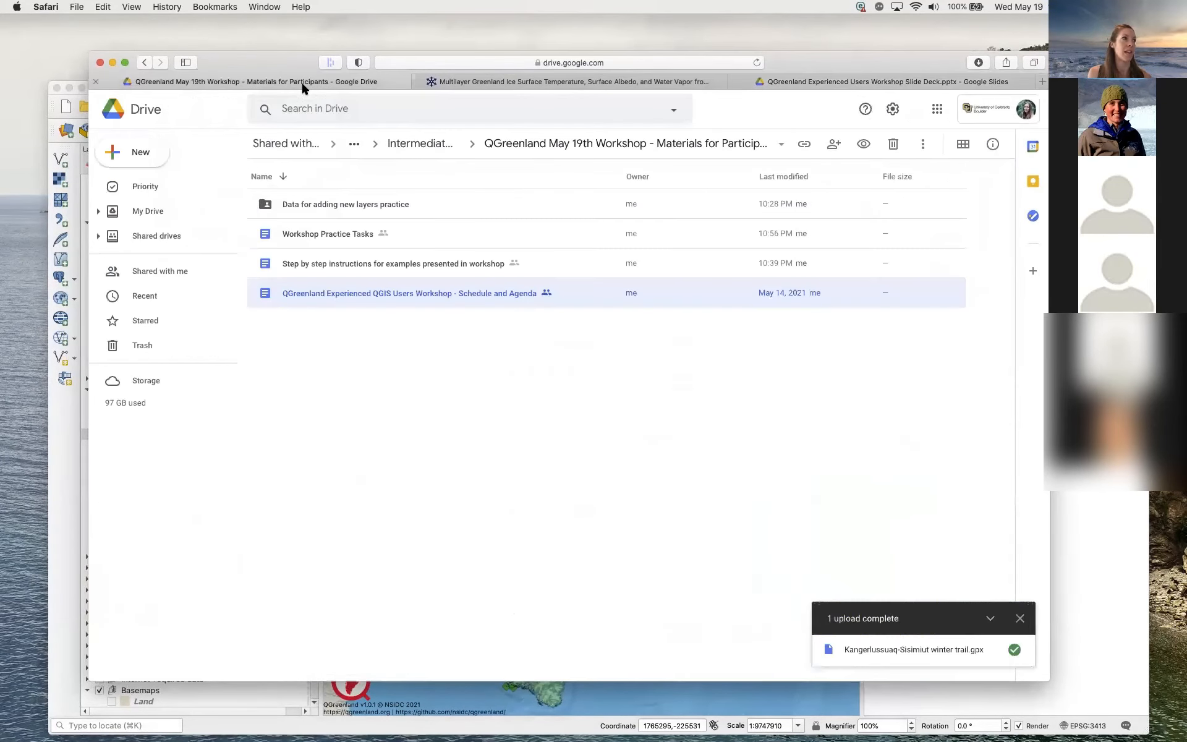
{"action": "left_click", "coordinate": [460, 63]}
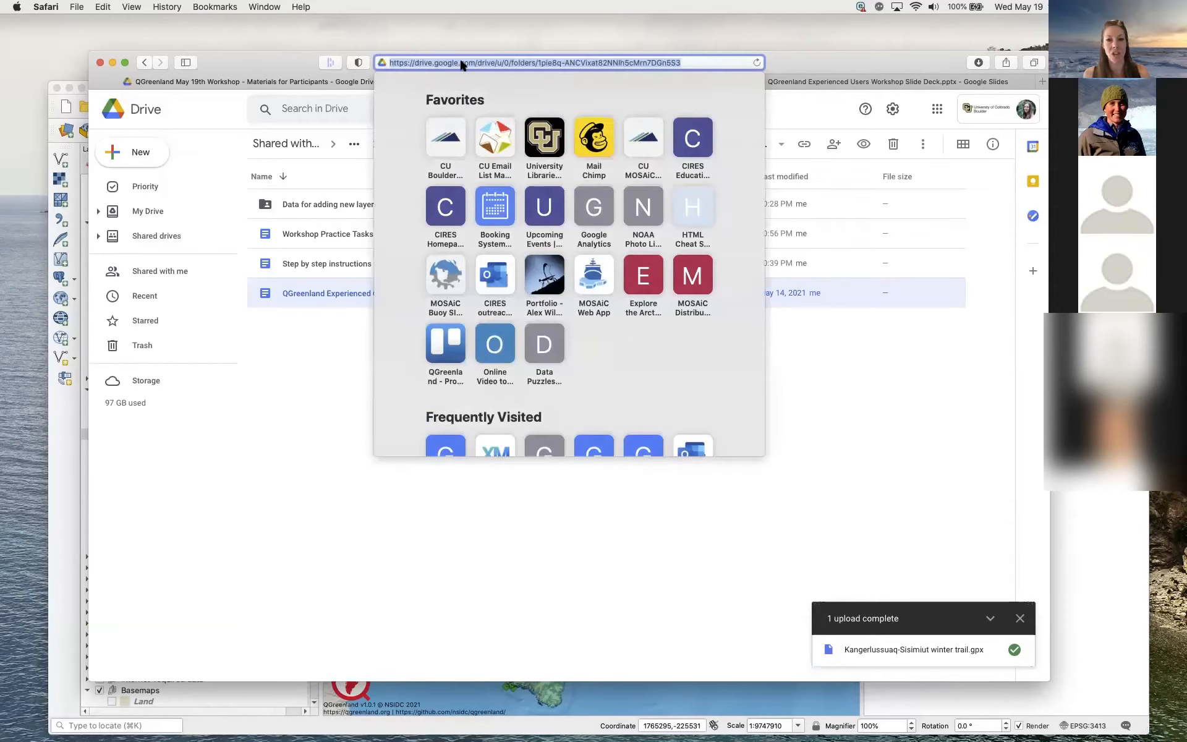
{"action": "key", "text": "Escape"}
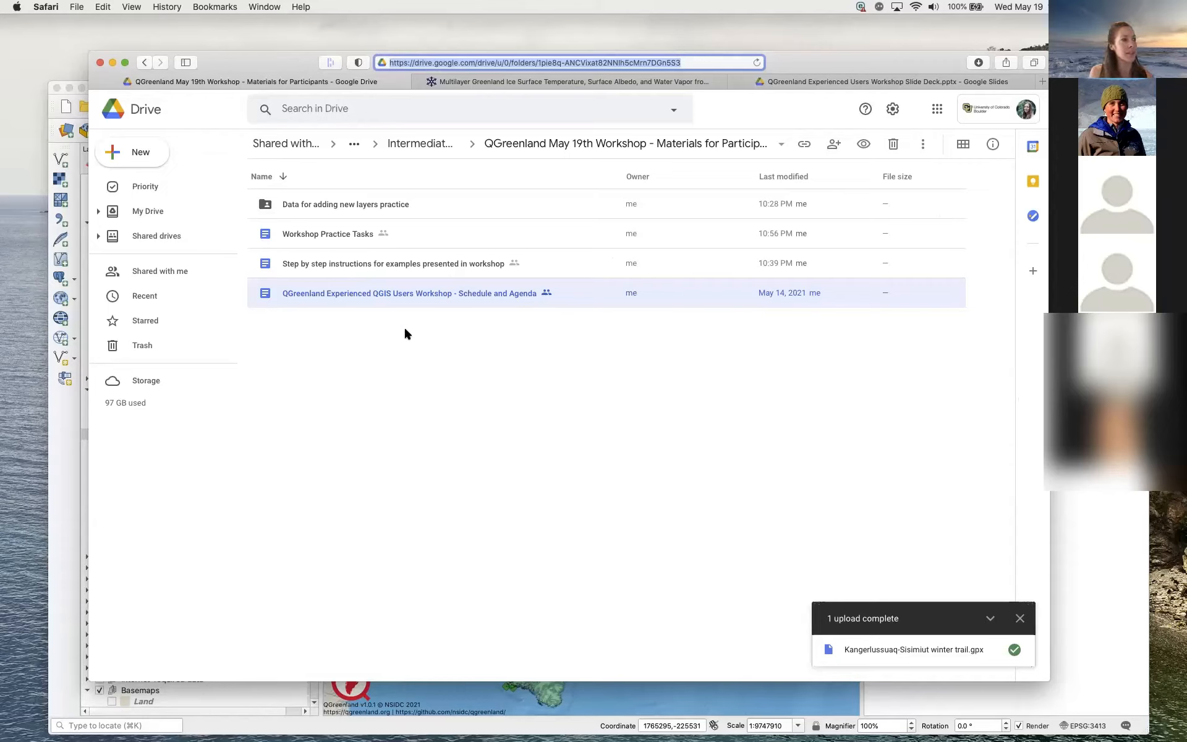
{"action": "left_click", "coordinate": [309, 235]}
{"action": "double_click", "coordinate": [309, 235]}
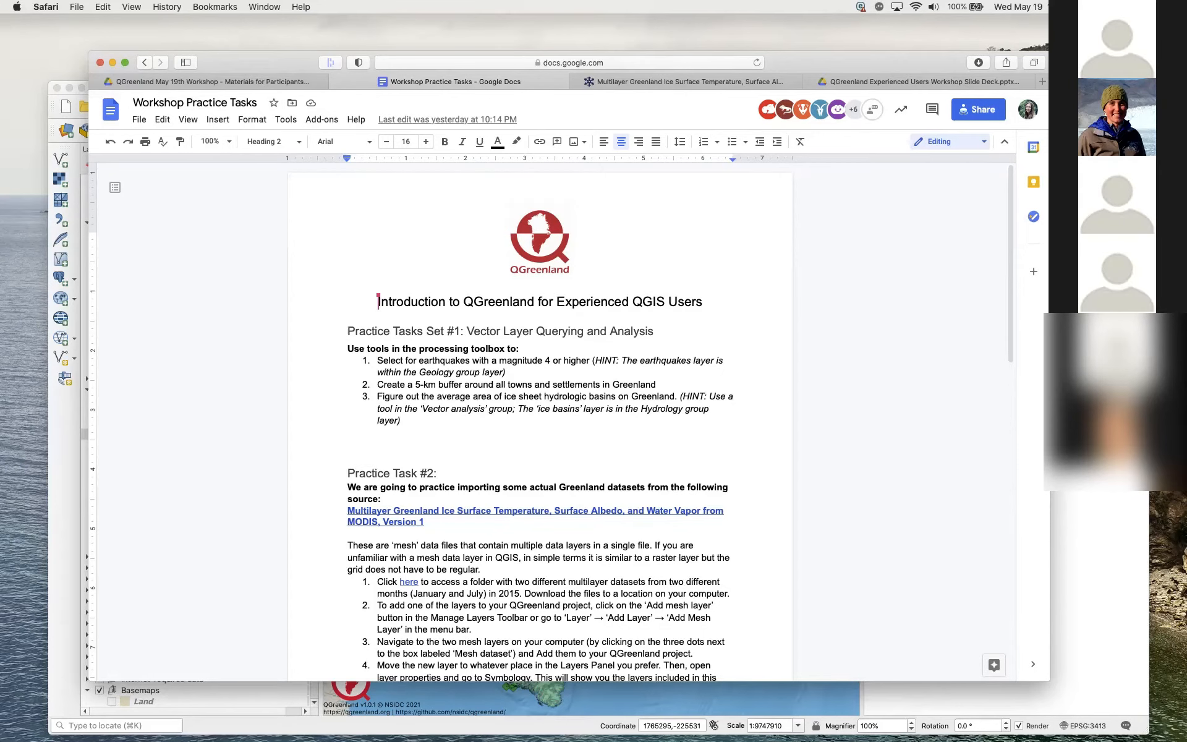
Switch back to QGIS, expand the vector analysis algorithms, and view the Basic statistics for fields dialog before closing it.
{"action": "key", "text": "super+Tab"}
{"action": "left_click", "coordinate": [919, 317]}
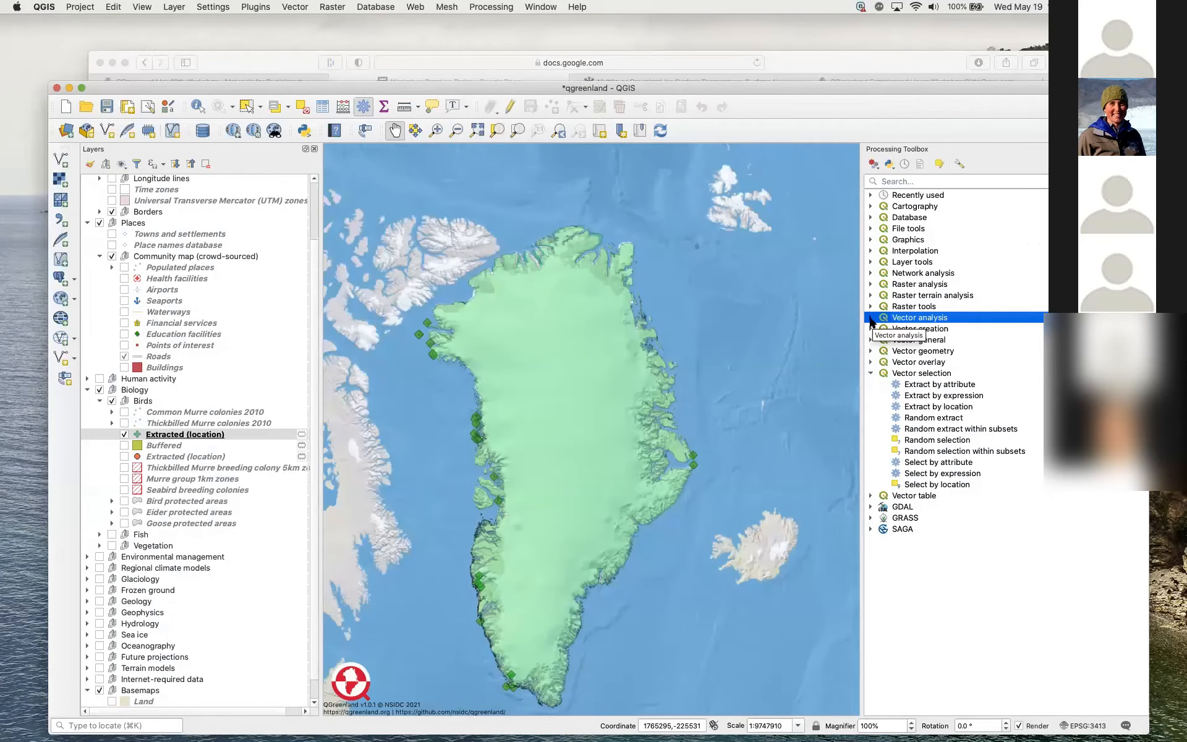
{"action": "left_click", "coordinate": [871, 319]}
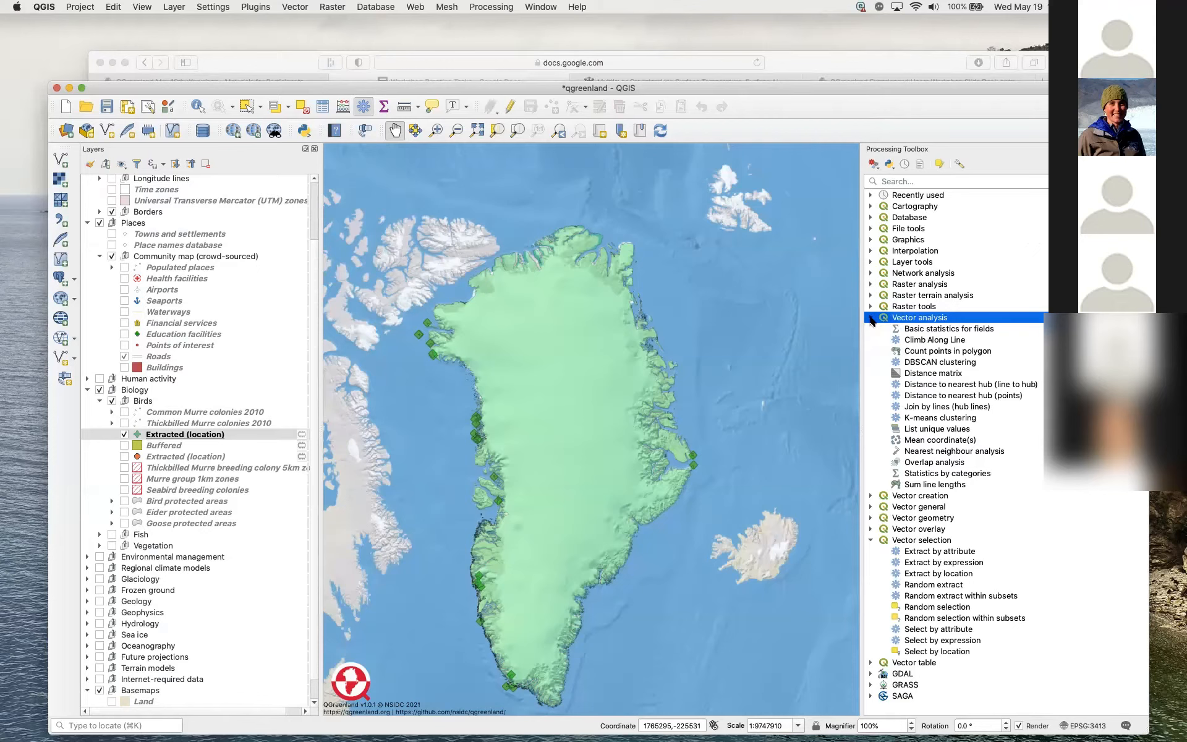
{"action": "double_click", "coordinate": [917, 328]}
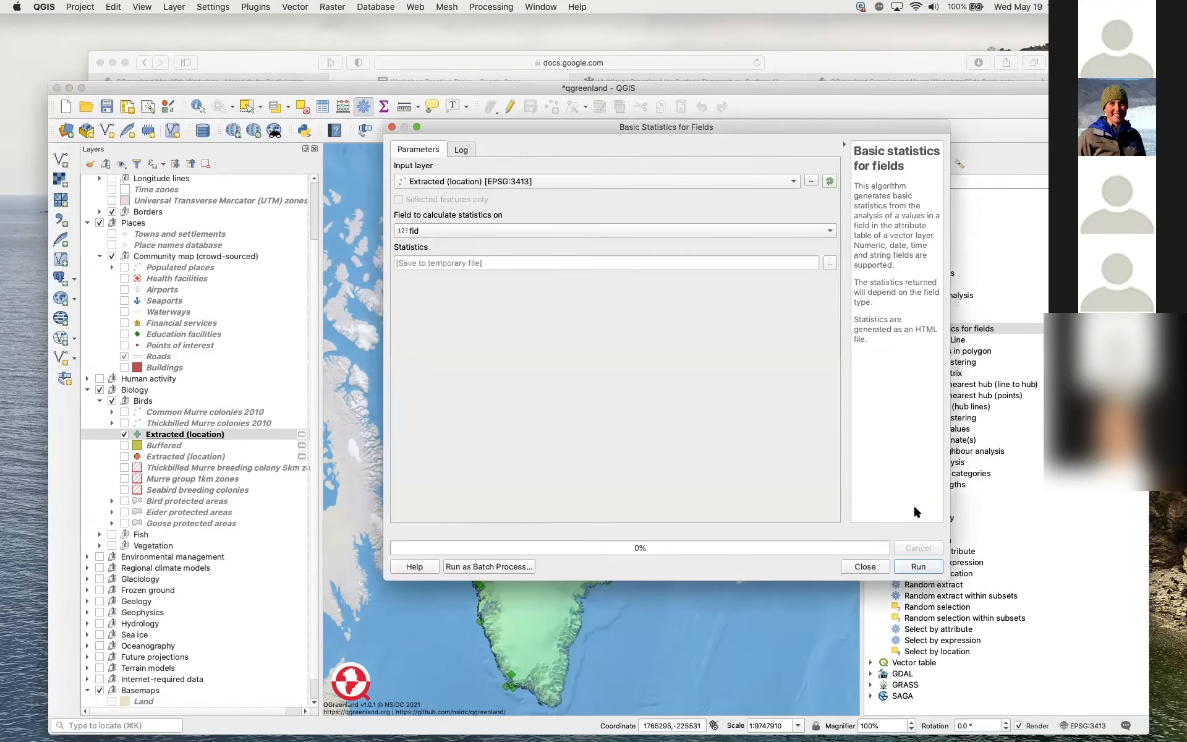
{"action": "left_click", "coordinate": [871, 566]}
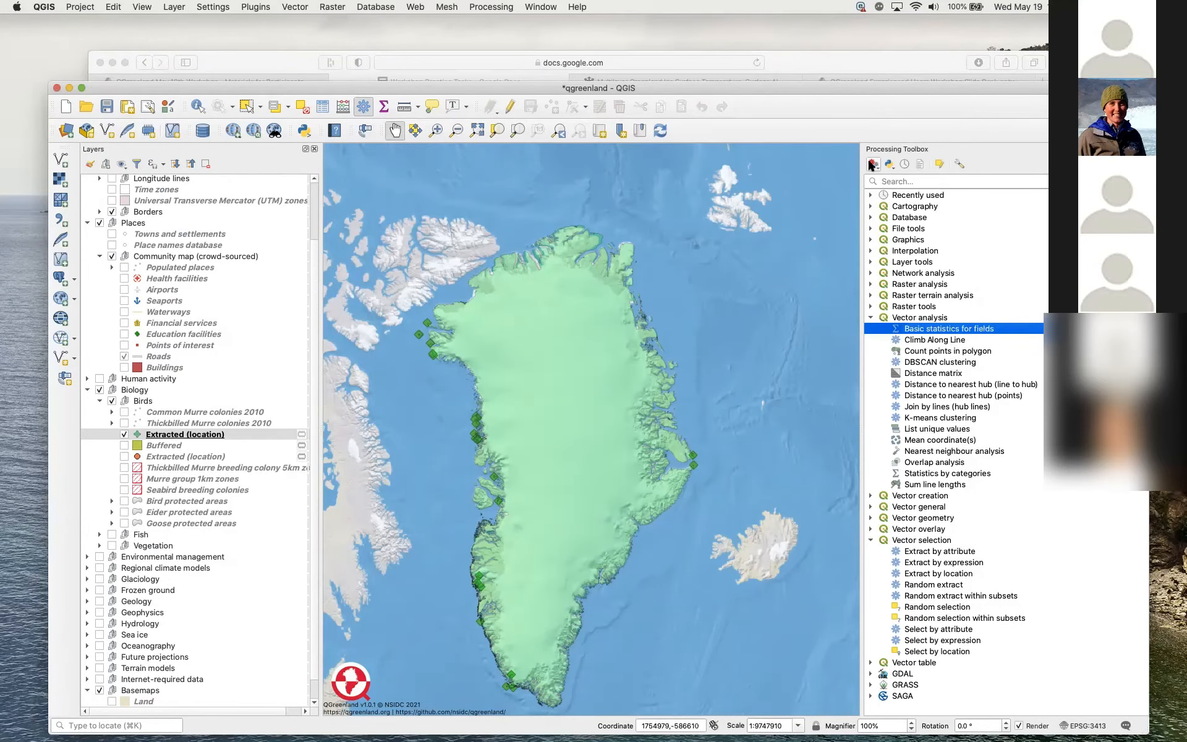
Switch to Safari to read the first set of practice tasks, and return to QGIS.
{"action": "left_click", "coordinate": [861, 58]}
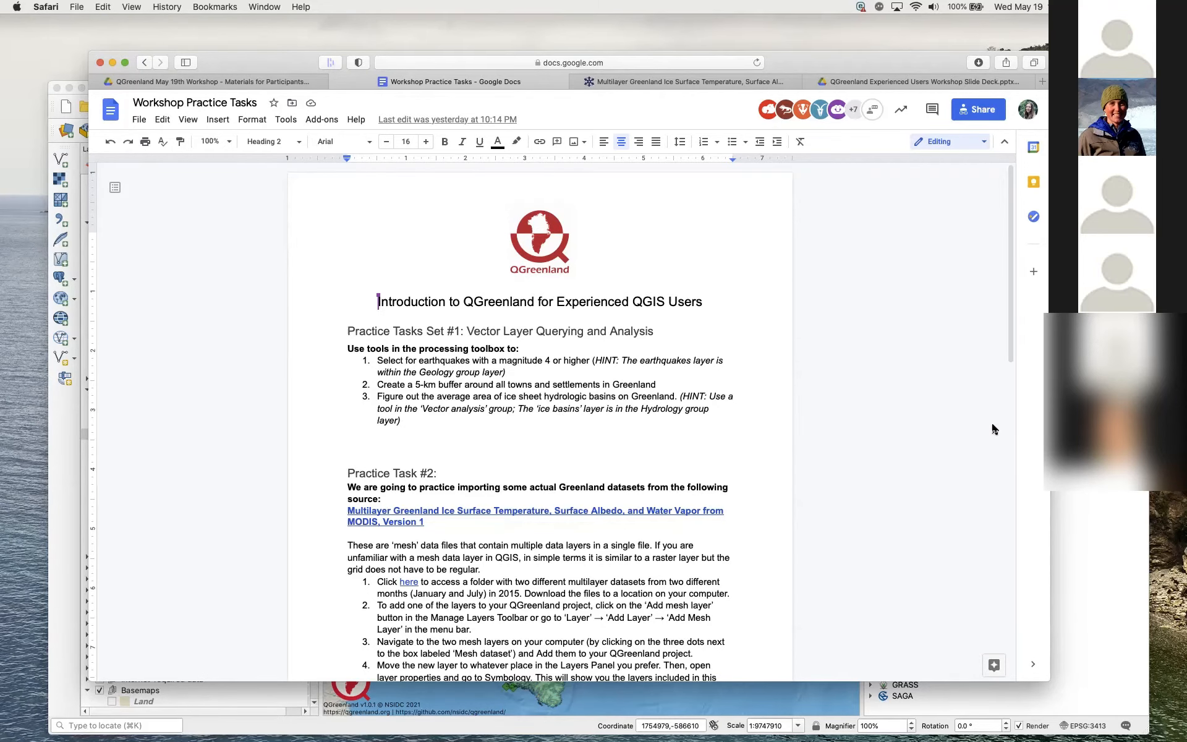
{"action": "left_click", "coordinate": [1079, 329]}
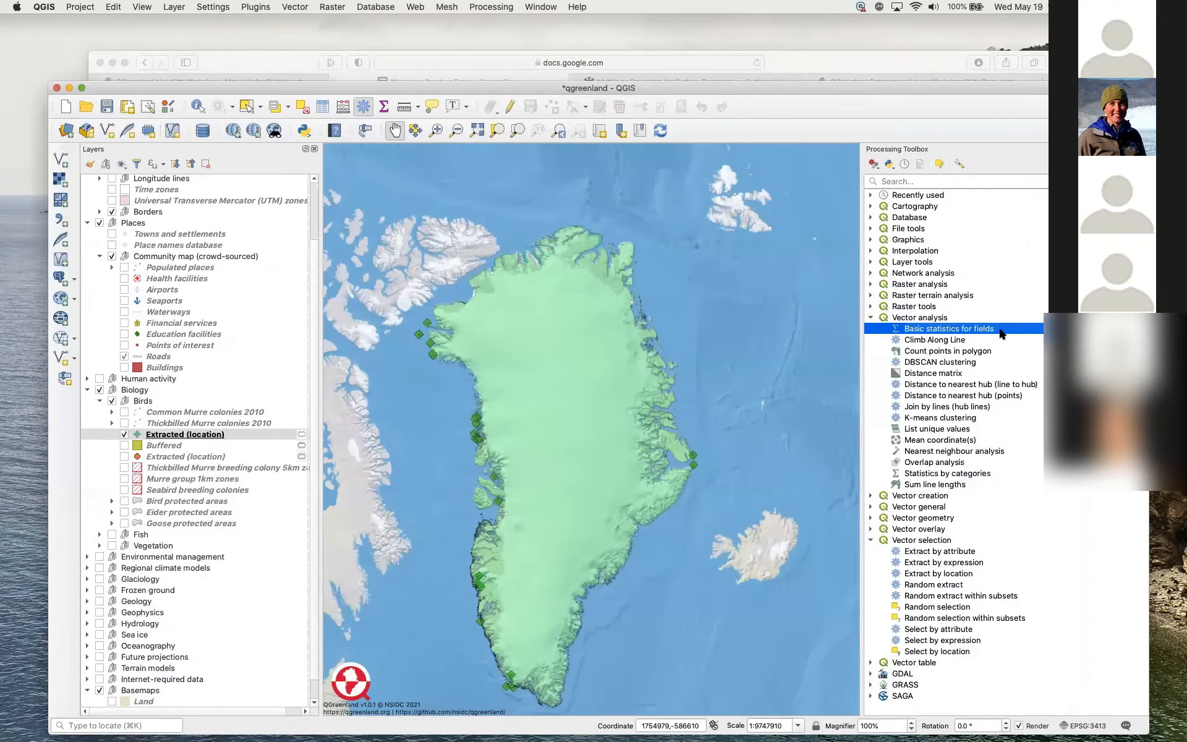
Run Basic statistics for fields on the area field of the Ice basins layer, saving the statistics to a temporary file.
{"action": "double_click", "coordinate": [957, 331]}
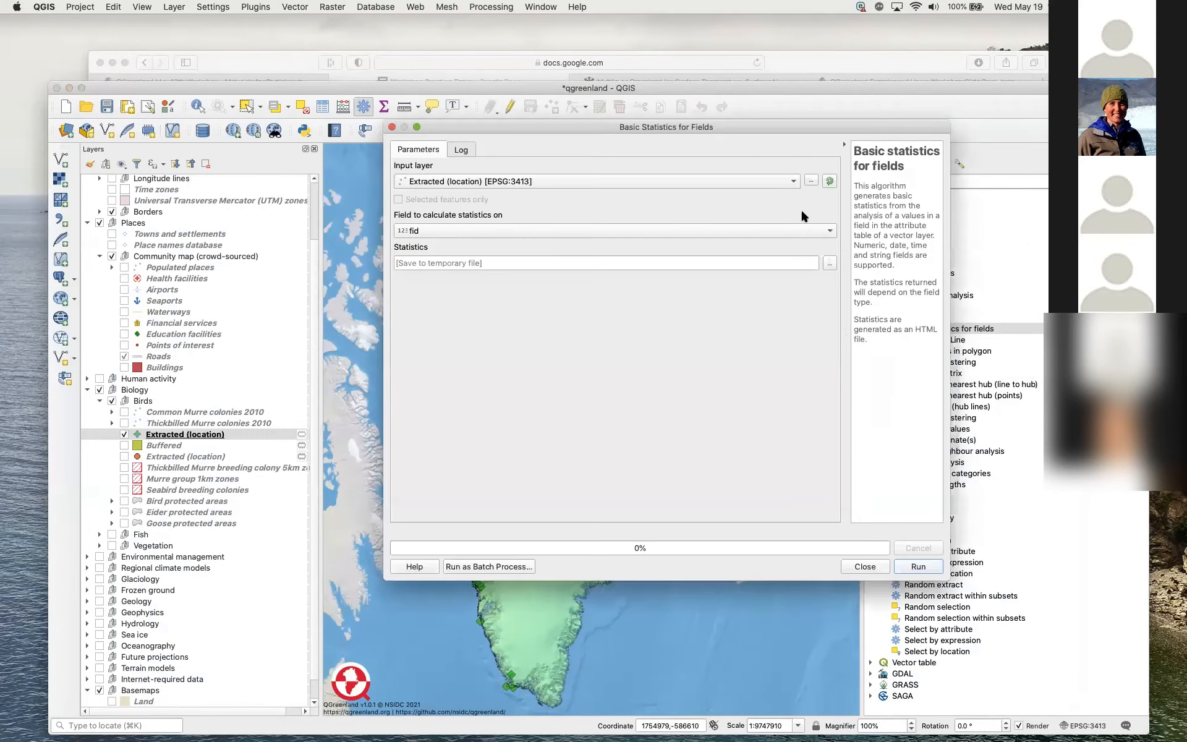
{"action": "left_click", "coordinate": [783, 180]}
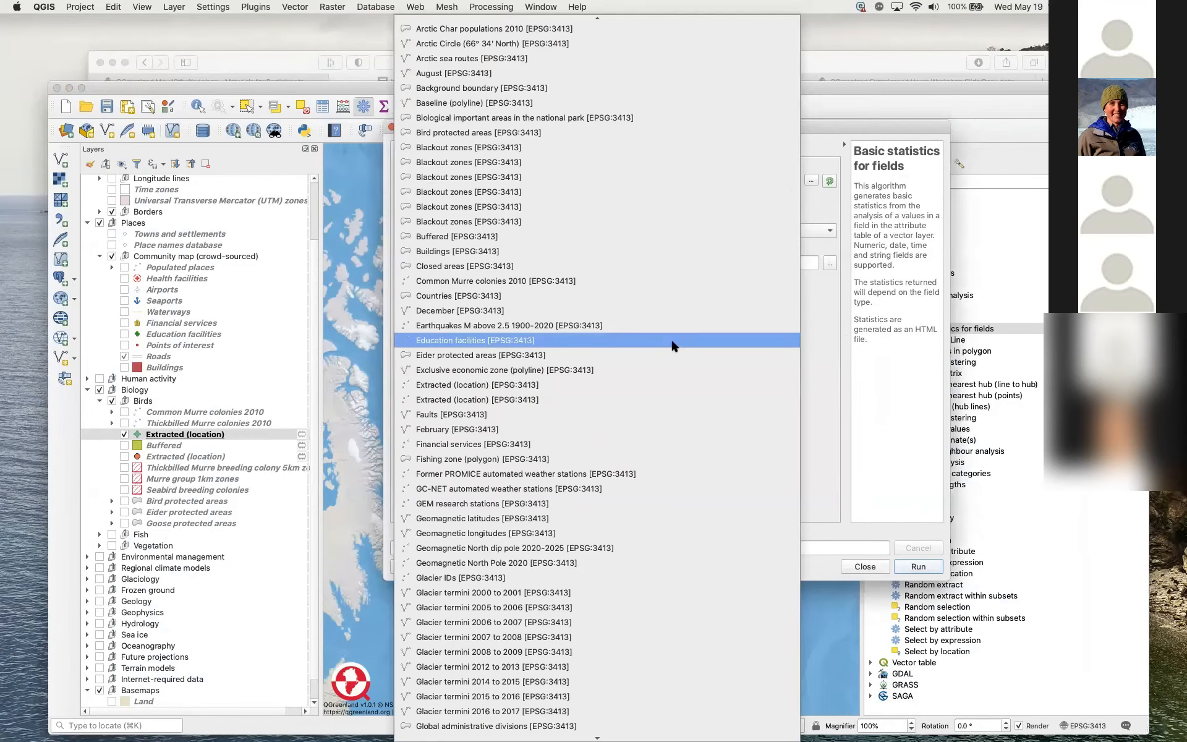
{"action": "scroll", "coordinate": [669, 339], "scroll_direction": "down", "scroll_amount": 8}
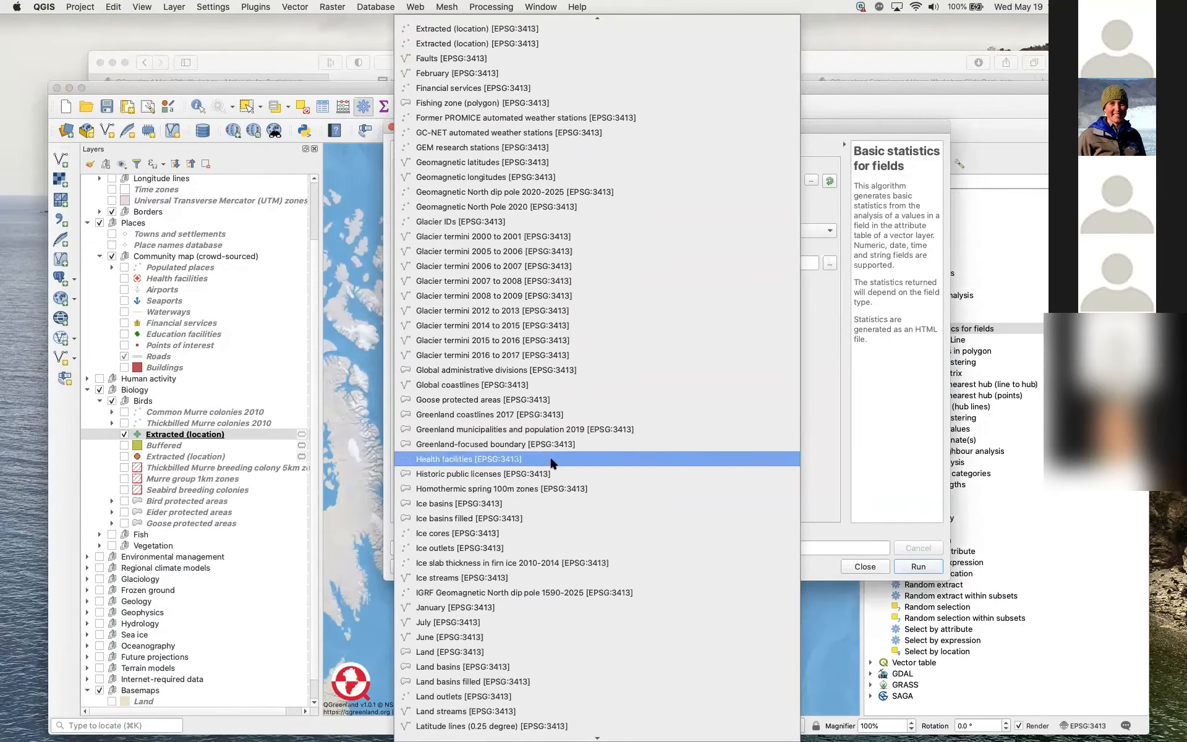
{"action": "left_click", "coordinate": [498, 503]}
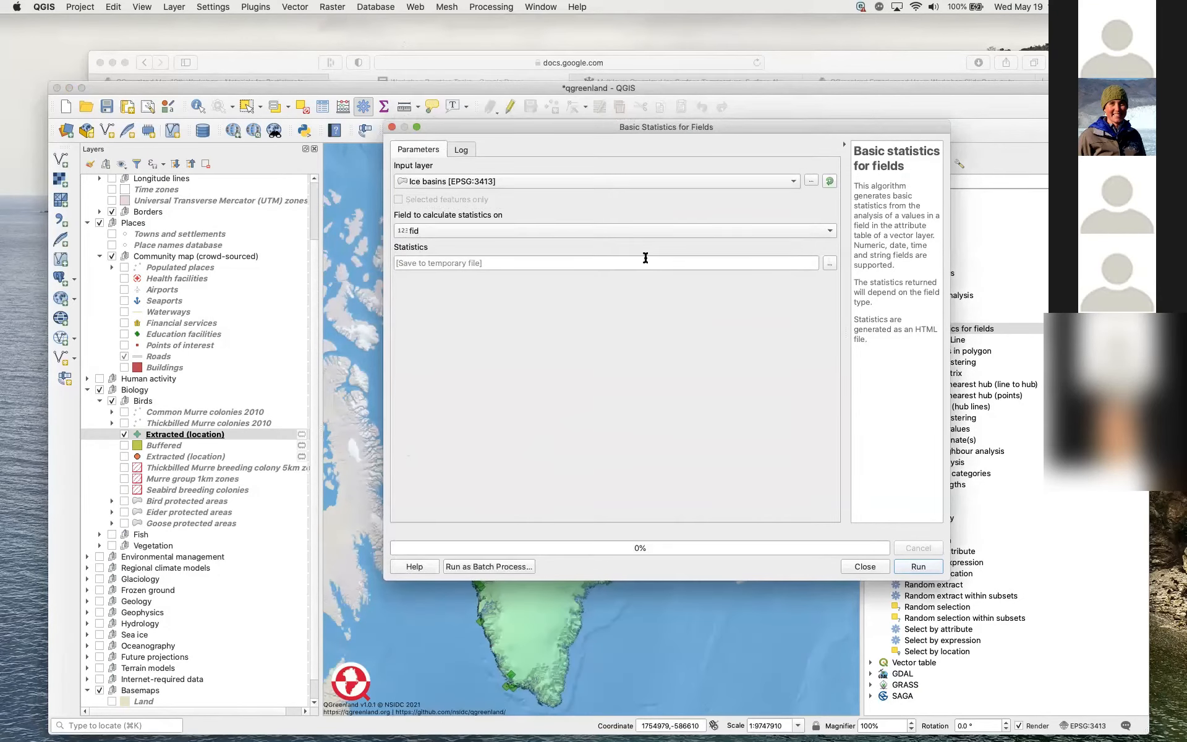
{"action": "left_click", "coordinate": [643, 231]}
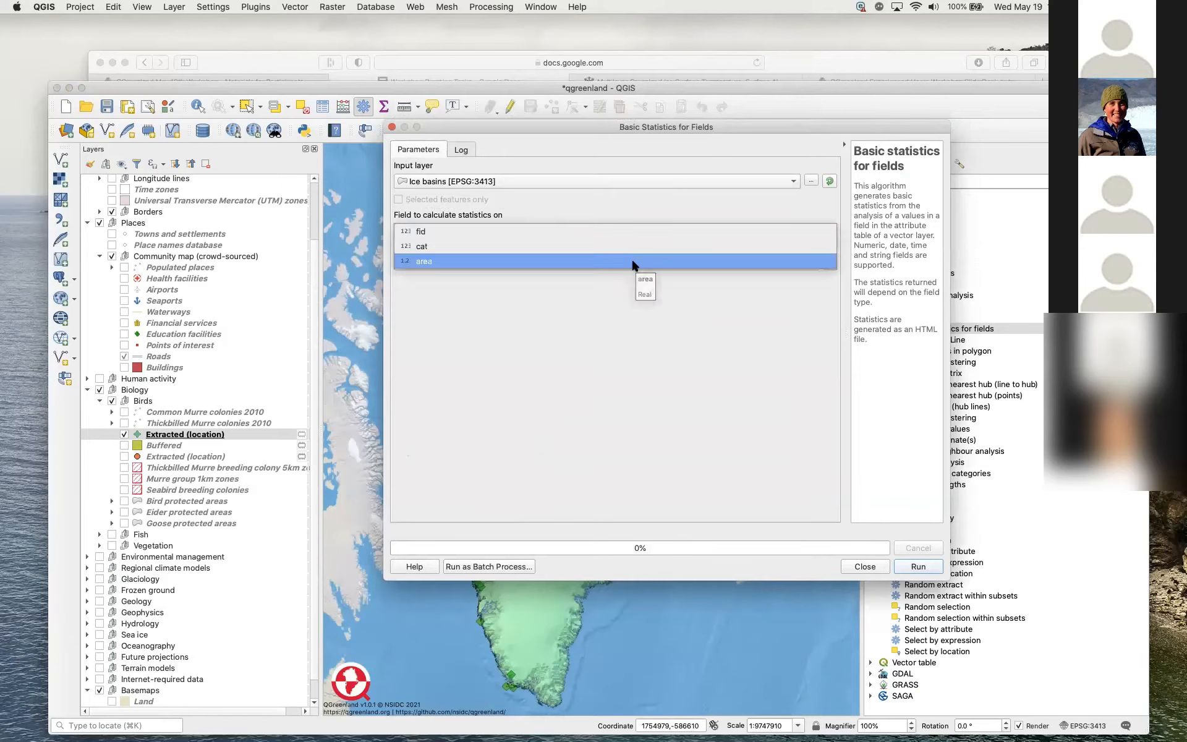
{"action": "left_click", "coordinate": [635, 263]}
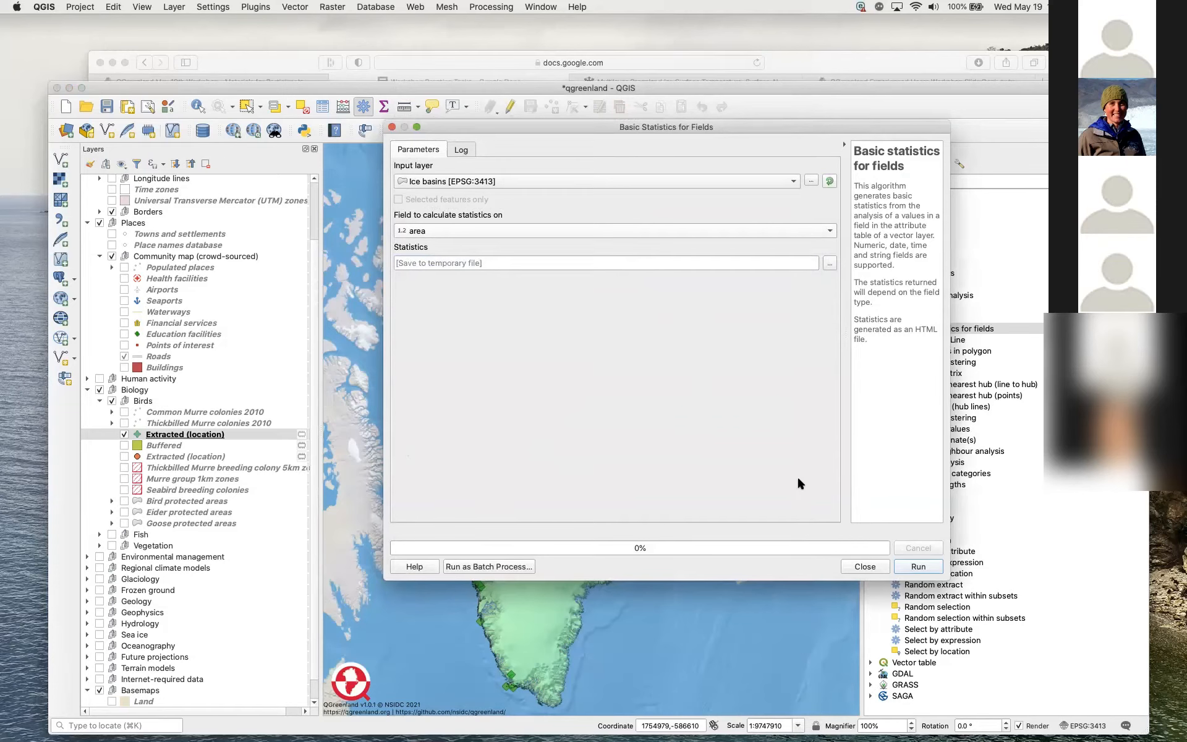
{"action": "left_click", "coordinate": [919, 566]}
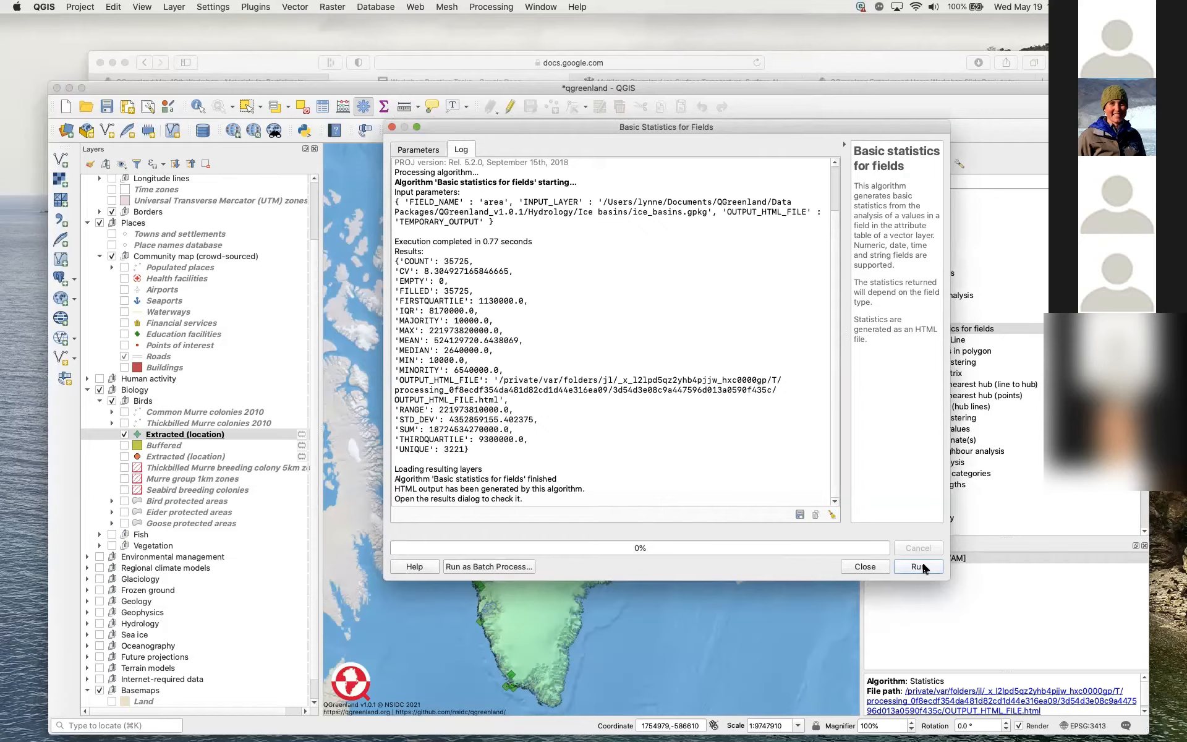
Close the statistics dialog and open the generated HTML statistics report in Safari, shifting its window slightly.
{"action": "left_click", "coordinate": [872, 566]}
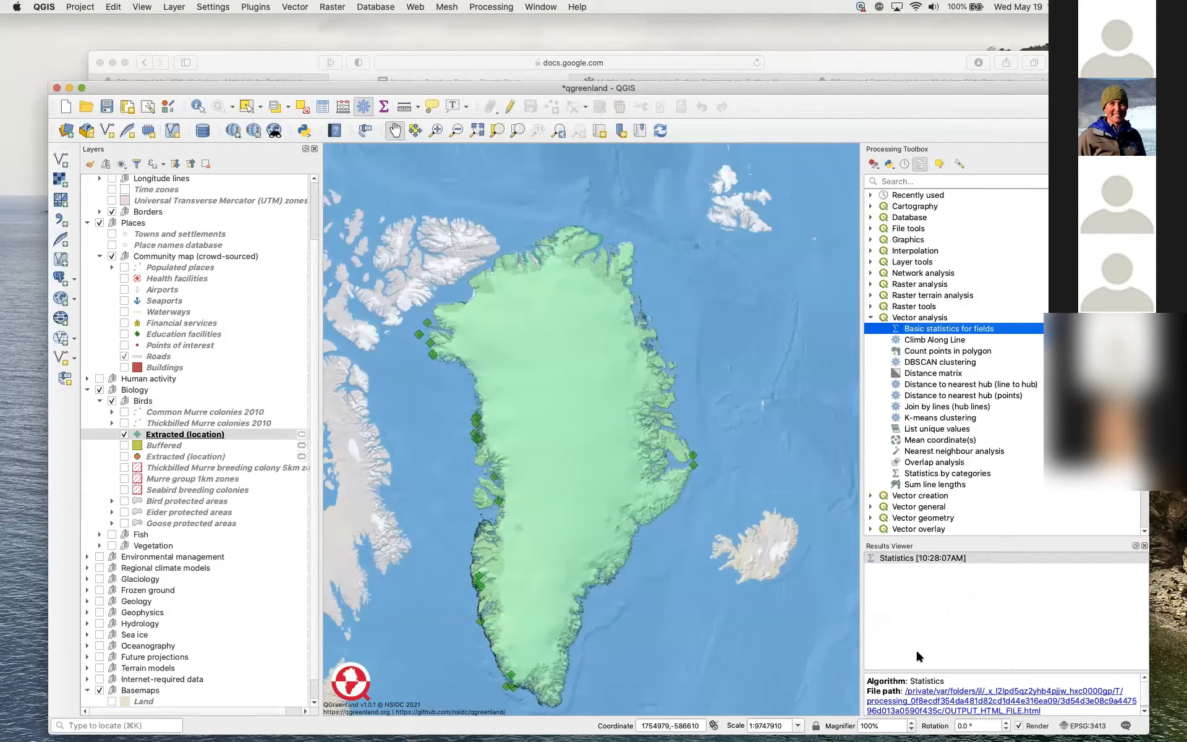
{"action": "left_click", "coordinate": [948, 696]}
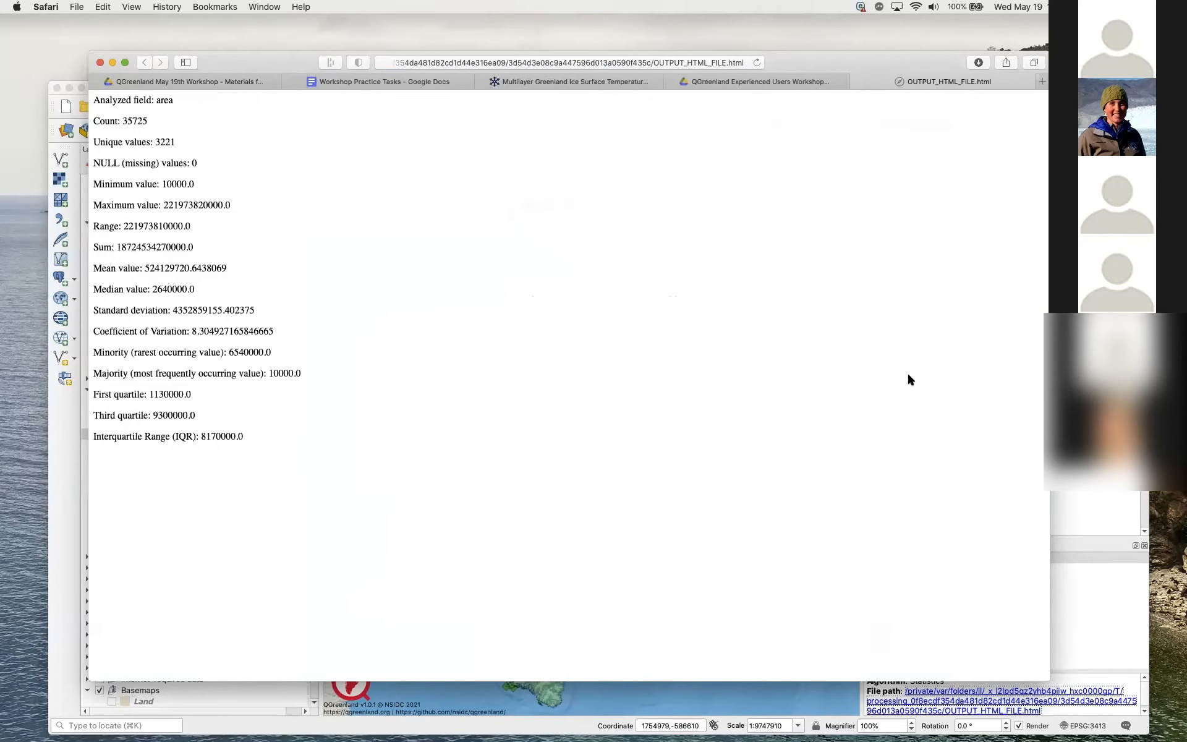
{"action": "left_click_drag", "start_coordinate": [273, 59], "coordinate": [309, 59]}
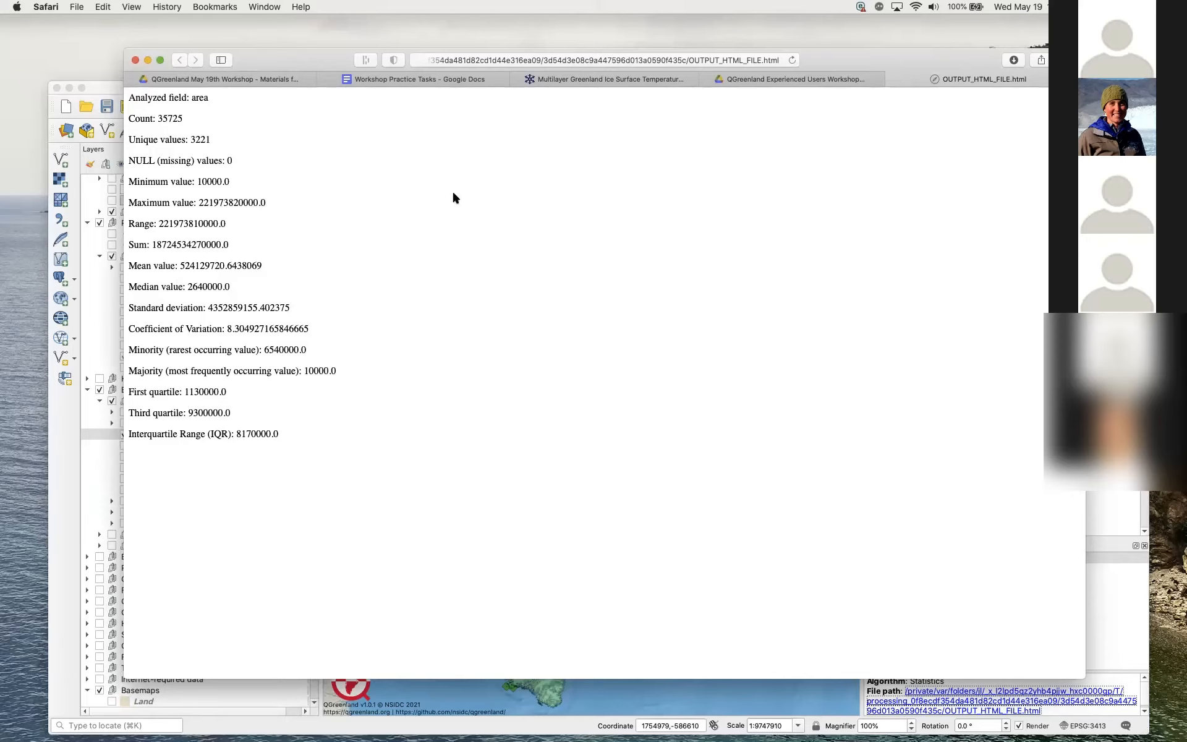
Look over the Workshop Practice Tasks document and browse the workshop slide deck to the Practice Tasks Set #2 slide.
{"action": "left_click", "coordinate": [419, 84]}
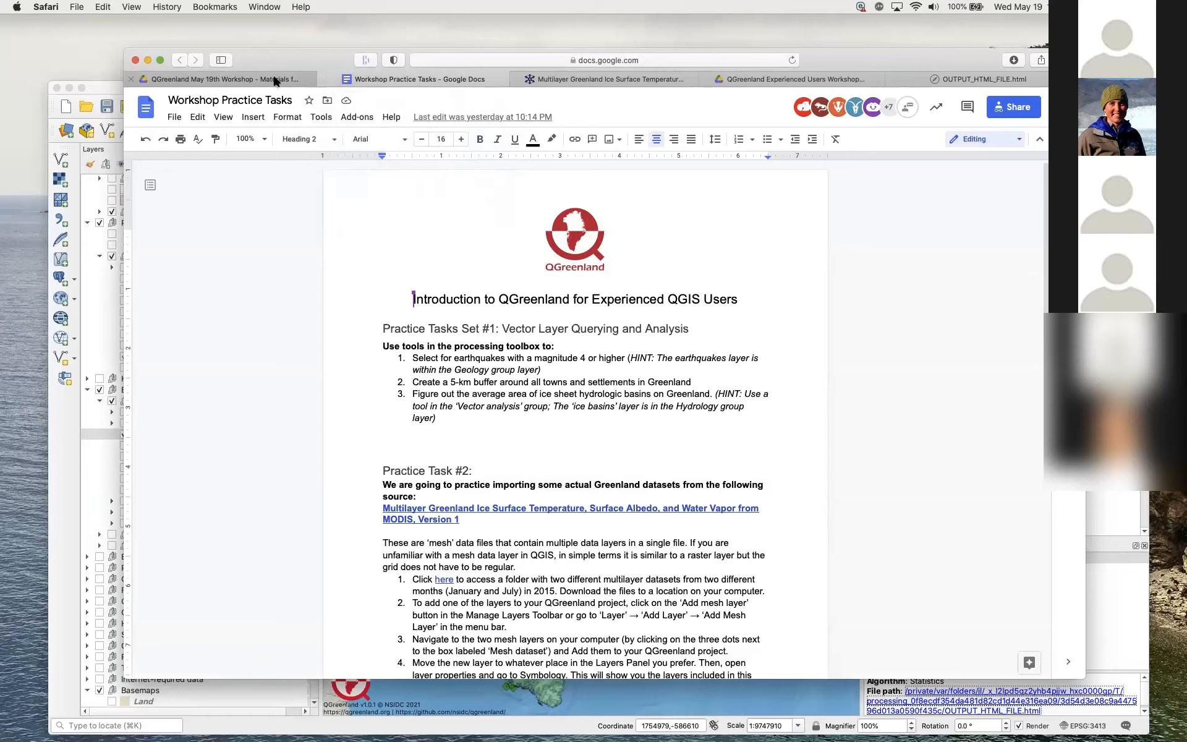
{"action": "left_click", "coordinate": [775, 80]}
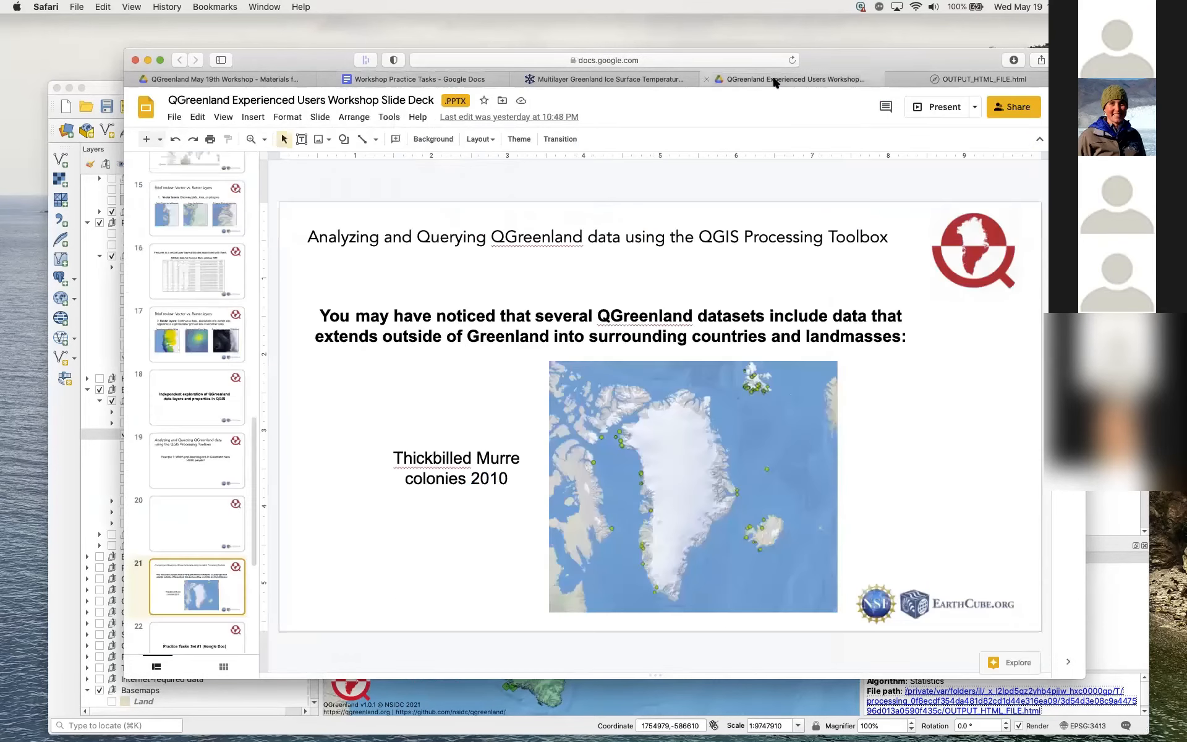
{"action": "scroll", "coordinate": [168, 566], "scroll_direction": "down", "scroll_amount": 5}
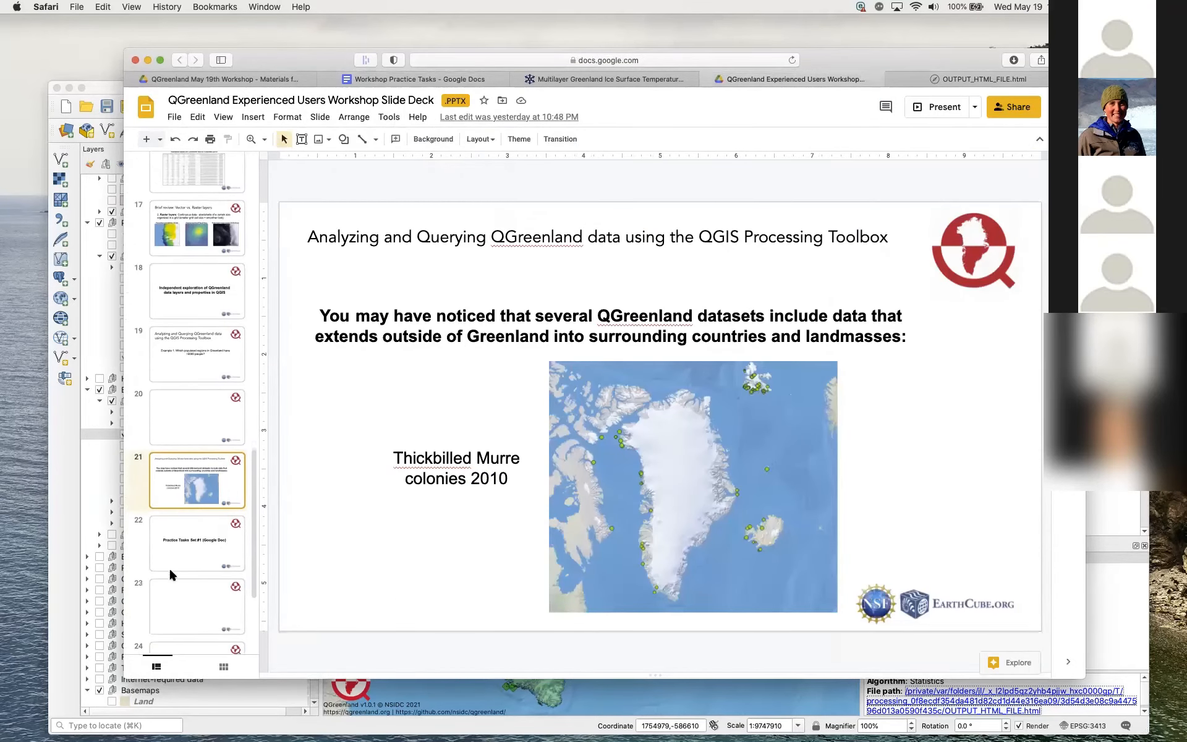
{"action": "left_click", "coordinate": [182, 602]}
{"action": "left_click", "coordinate": [177, 419]}
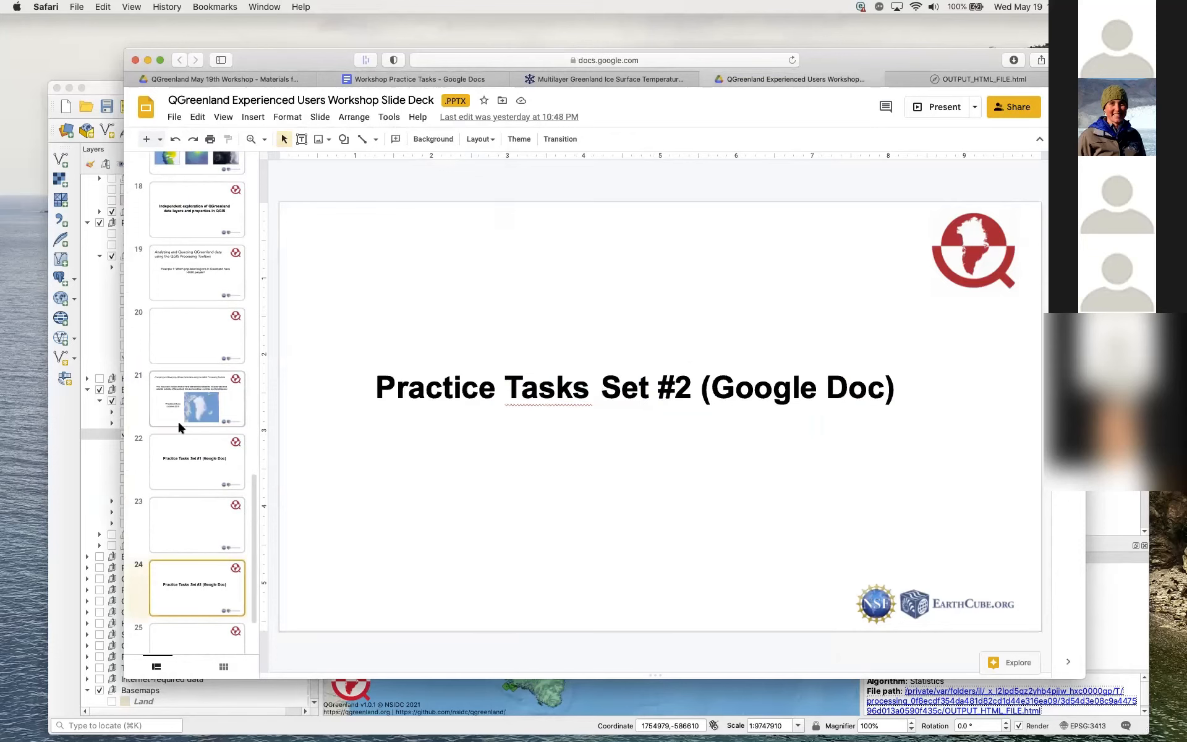
Switch back to QGIS, hide the green Extracted (location) layer, and turn off and collapse the Biology group.
{"action": "left_click", "coordinate": [99, 461]}
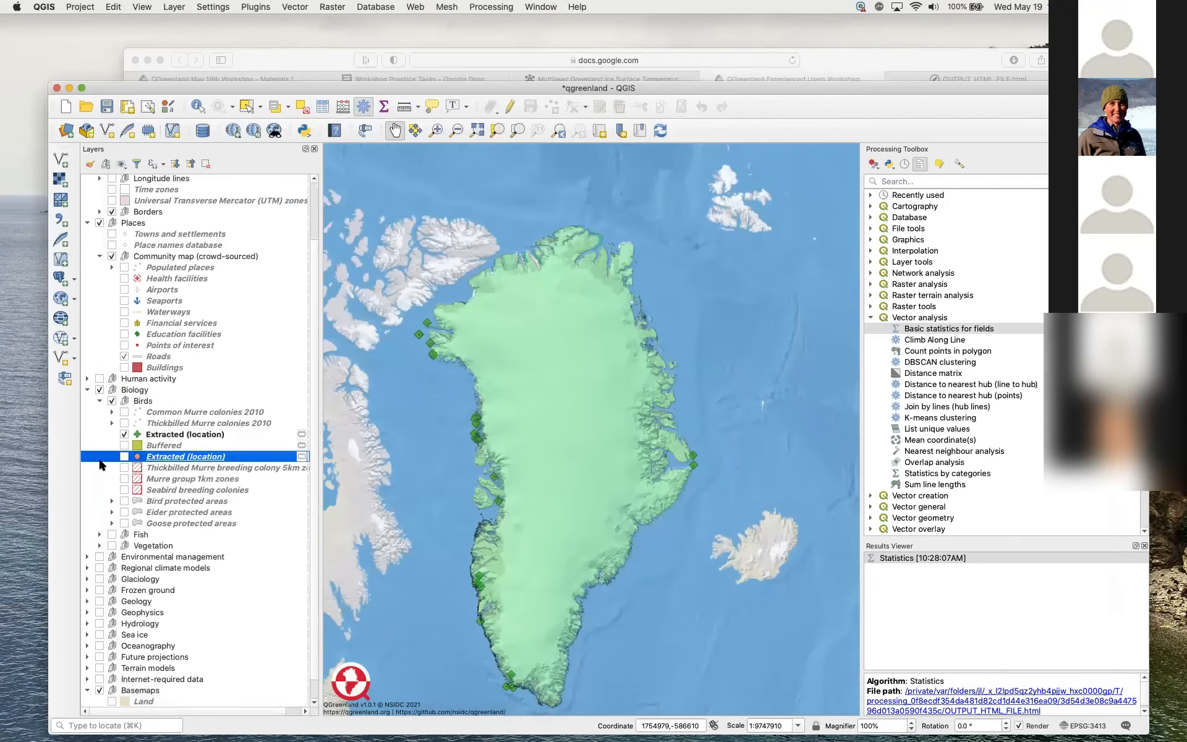
{"action": "left_click", "coordinate": [124, 434]}
{"action": "left_click", "coordinate": [99, 391]}
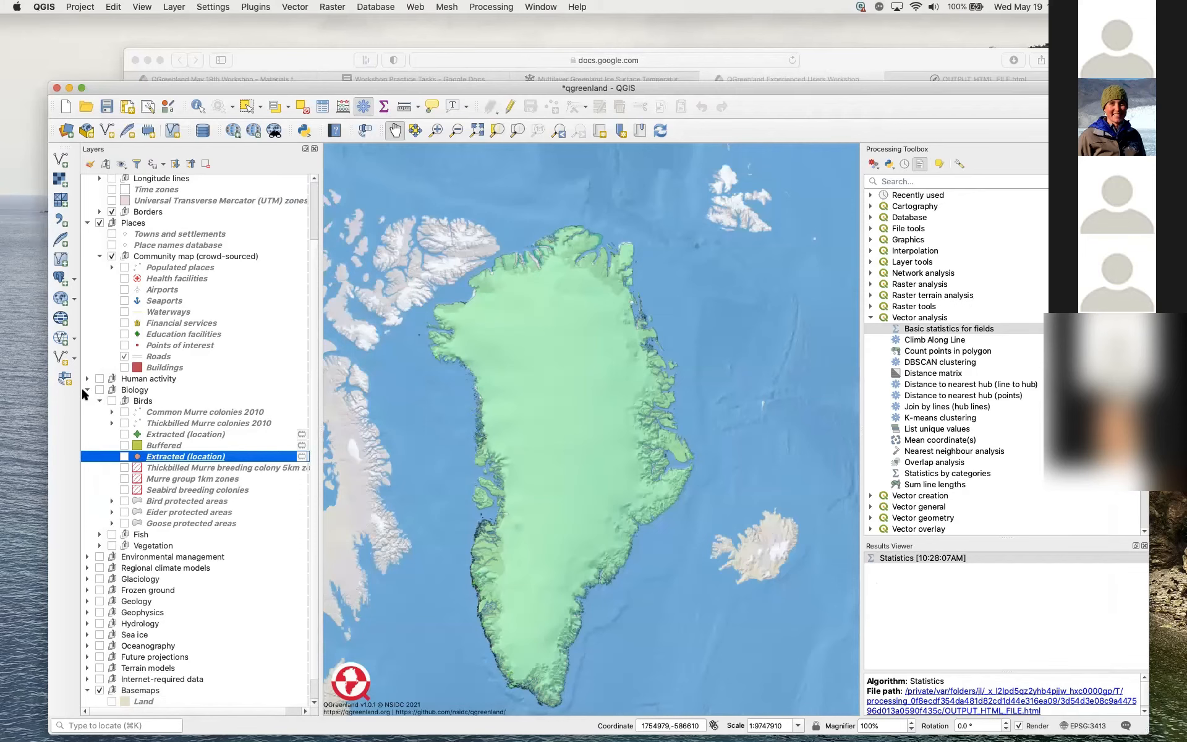
{"action": "left_click", "coordinate": [87, 391]}
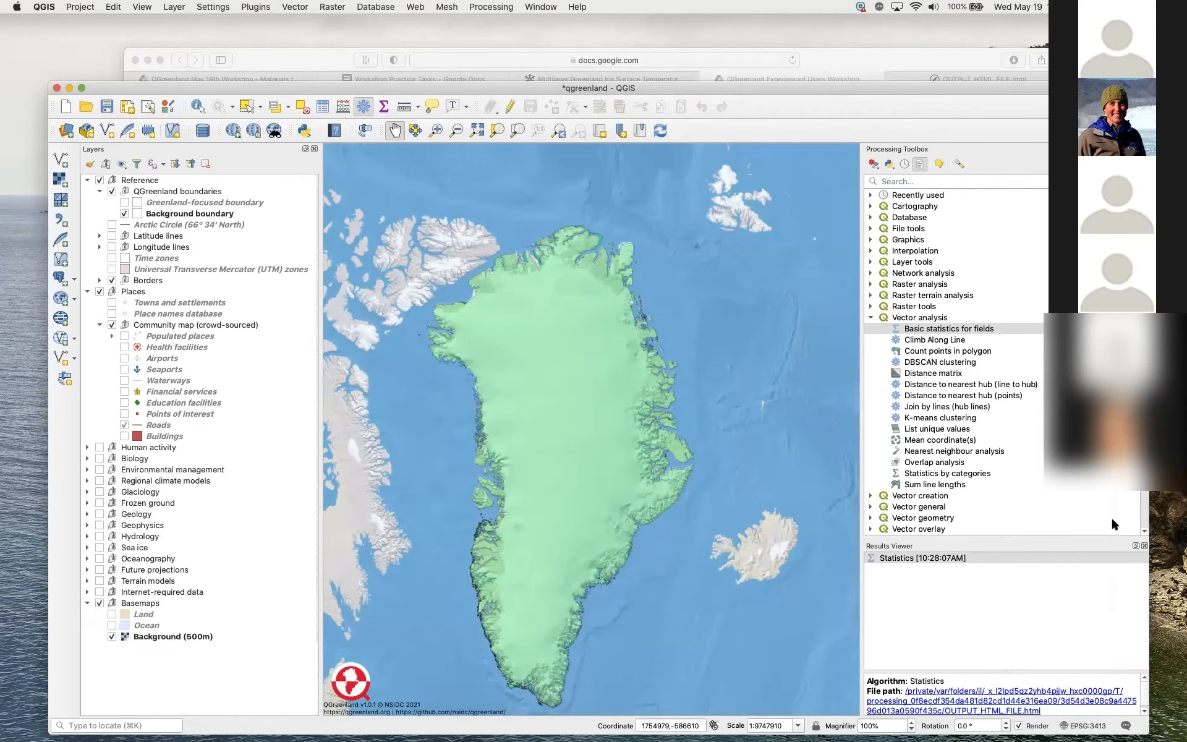
Remove the Results Viewer from the QGIS window, move the window up, and collapse the Vector analysis algorithms.
{"action": "left_click", "coordinate": [1135, 545]}
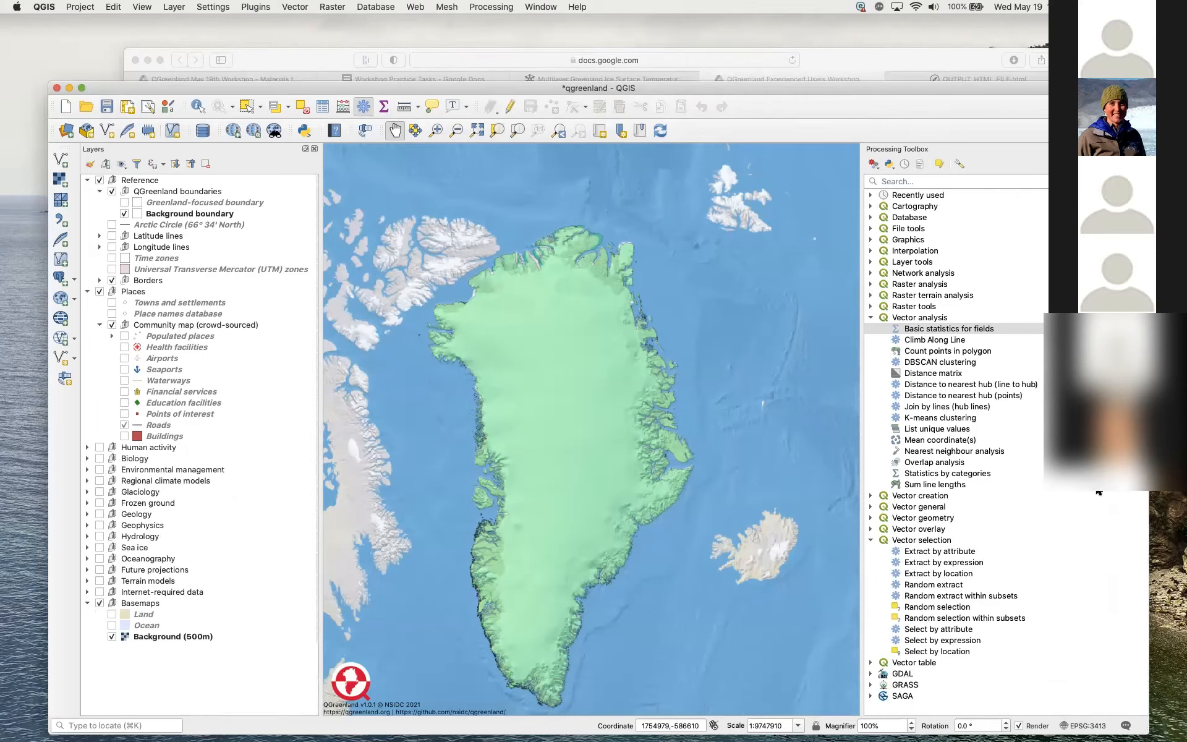
{"action": "left_click_drag", "start_coordinate": [1005, 89], "coordinate": [1002, 64]}
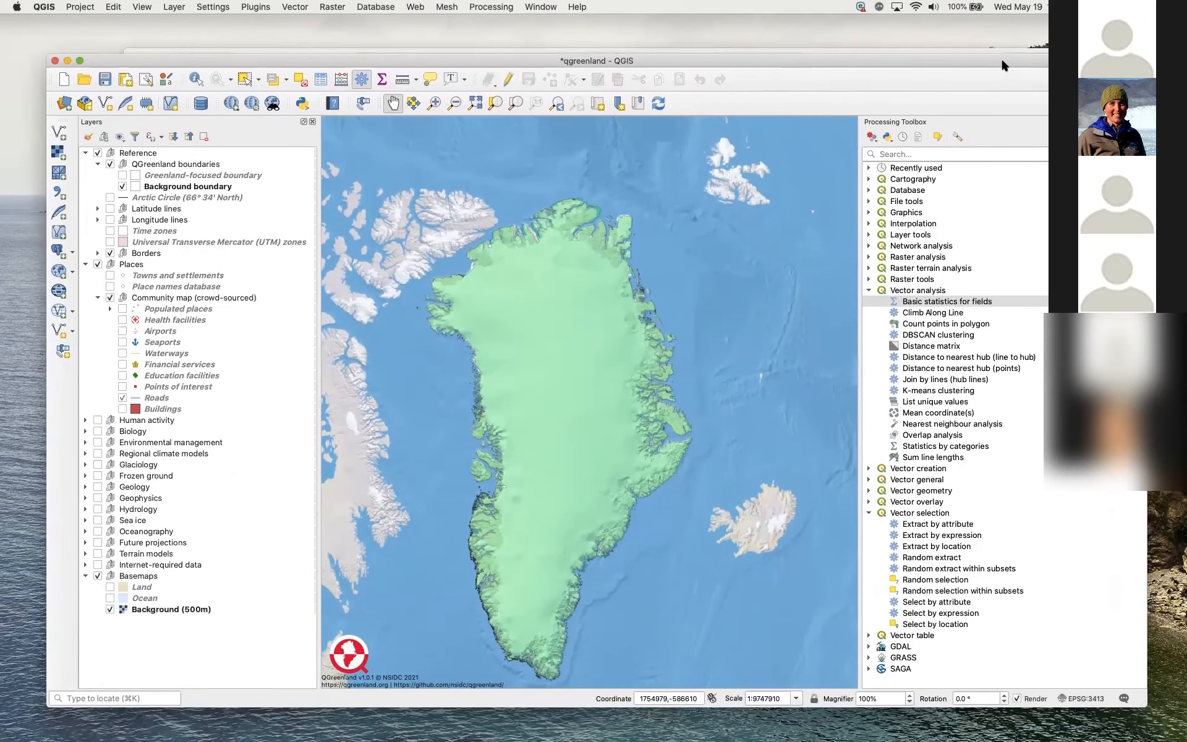
{"action": "left_click", "coordinate": [869, 290]}
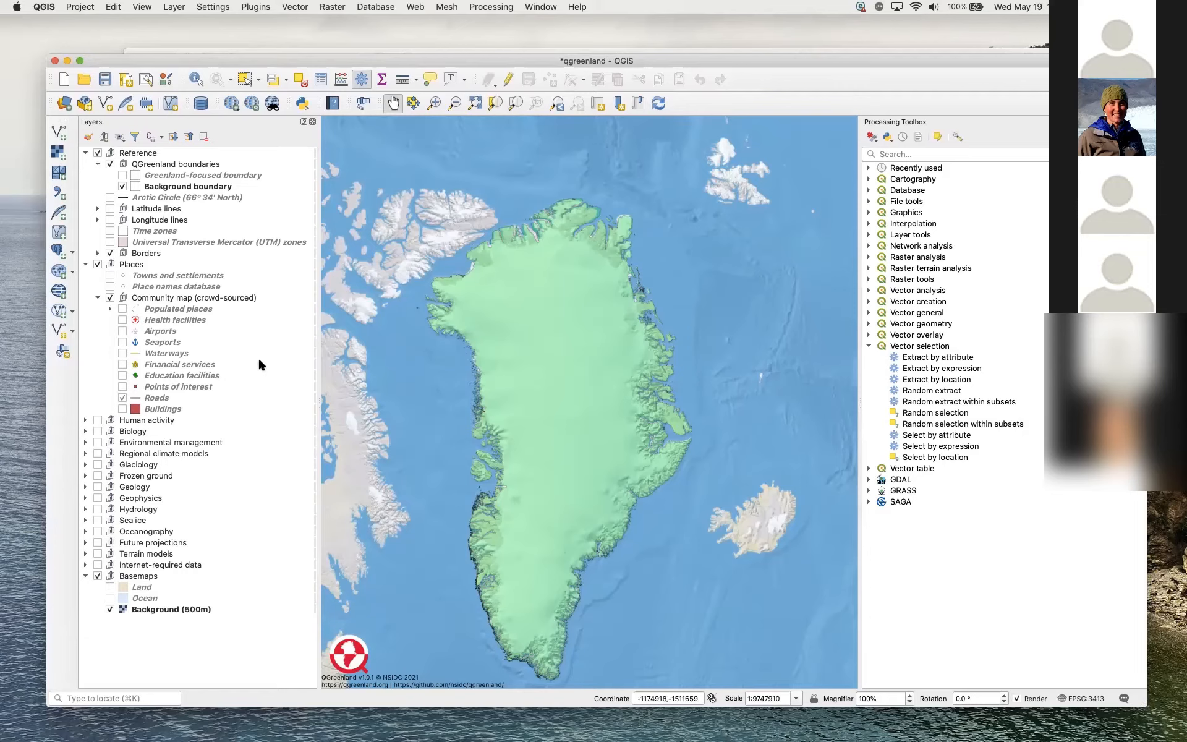
Look through the layers and subgroups of the Glaciology group, and collapse the group.
{"action": "mouse_move", "coordinate": [259, 363]}
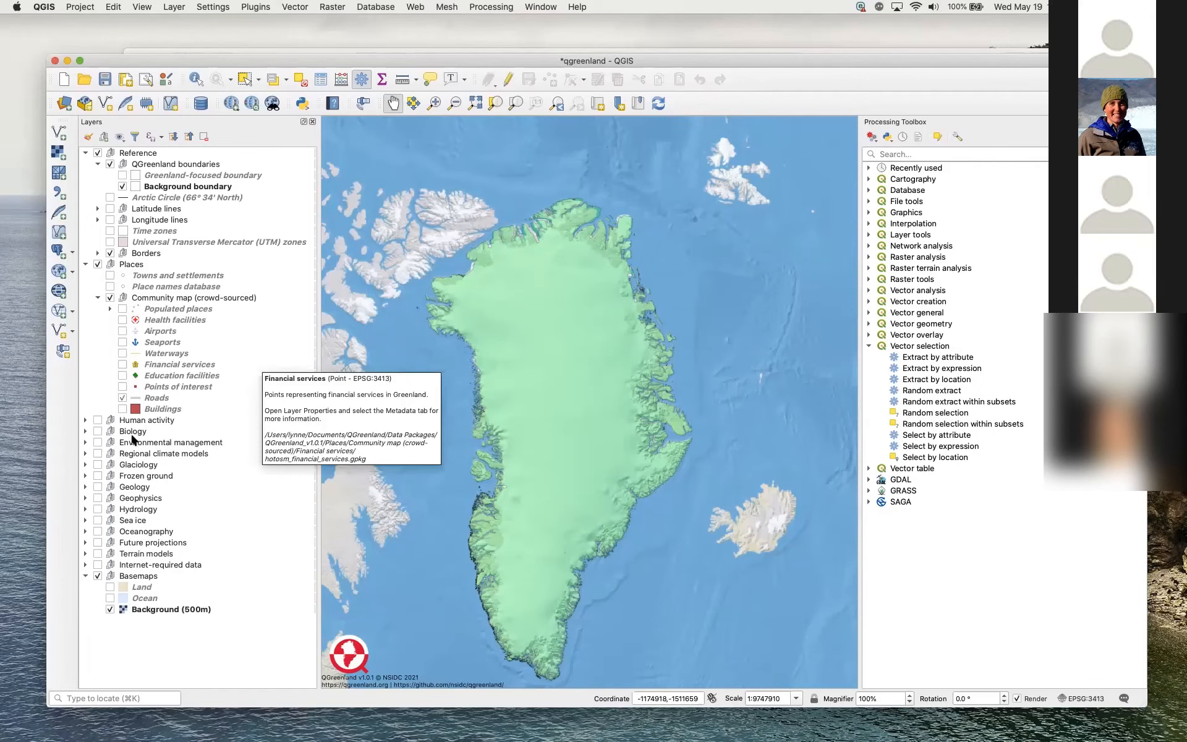
{"action": "left_click", "coordinate": [85, 465]}
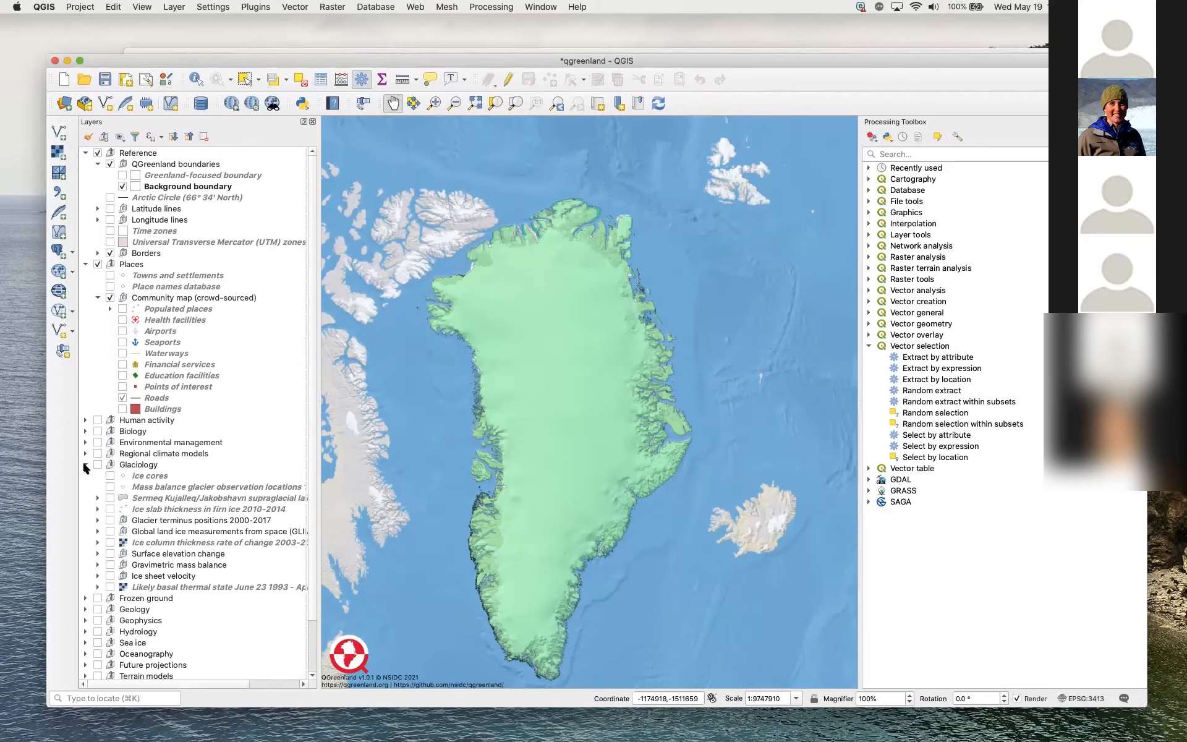
{"action": "left_click", "coordinate": [85, 464]}
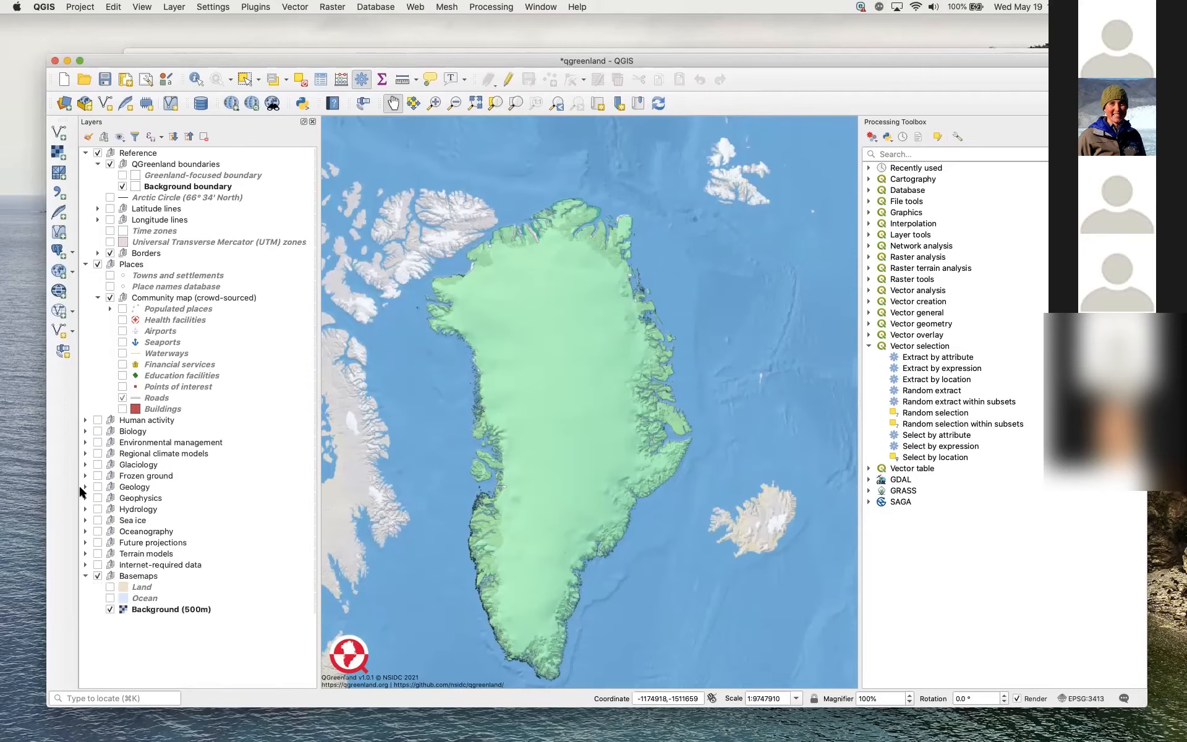
{"action": "left_click", "coordinate": [85, 464]}
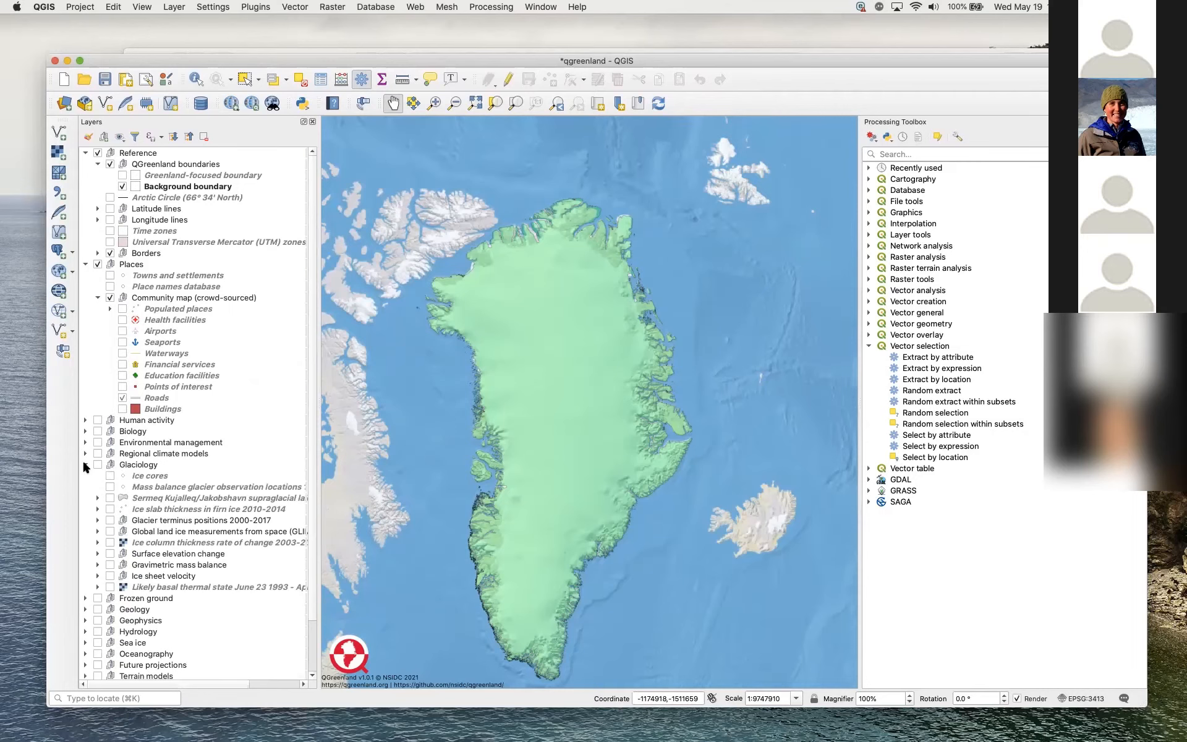
{"action": "scroll", "coordinate": [95, 488], "scroll_direction": "down", "scroll_amount": 5}
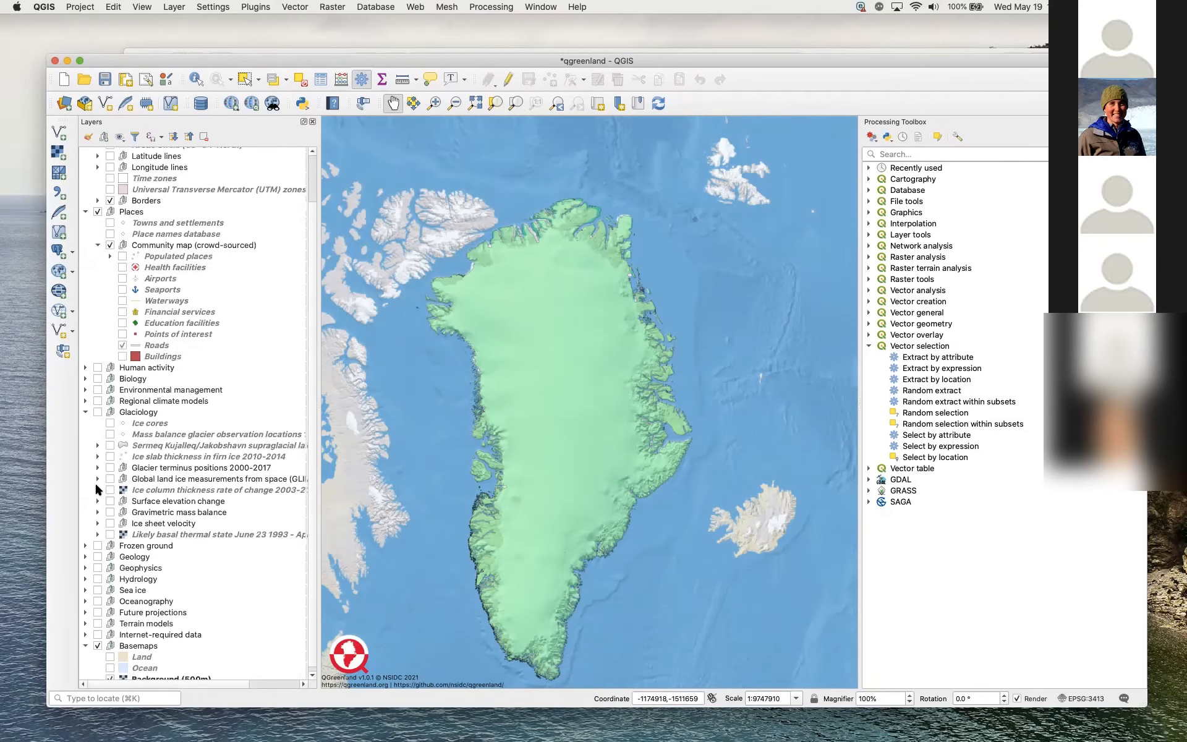
{"action": "scroll", "coordinate": [96, 487], "scroll_direction": "up", "scroll_amount": 1}
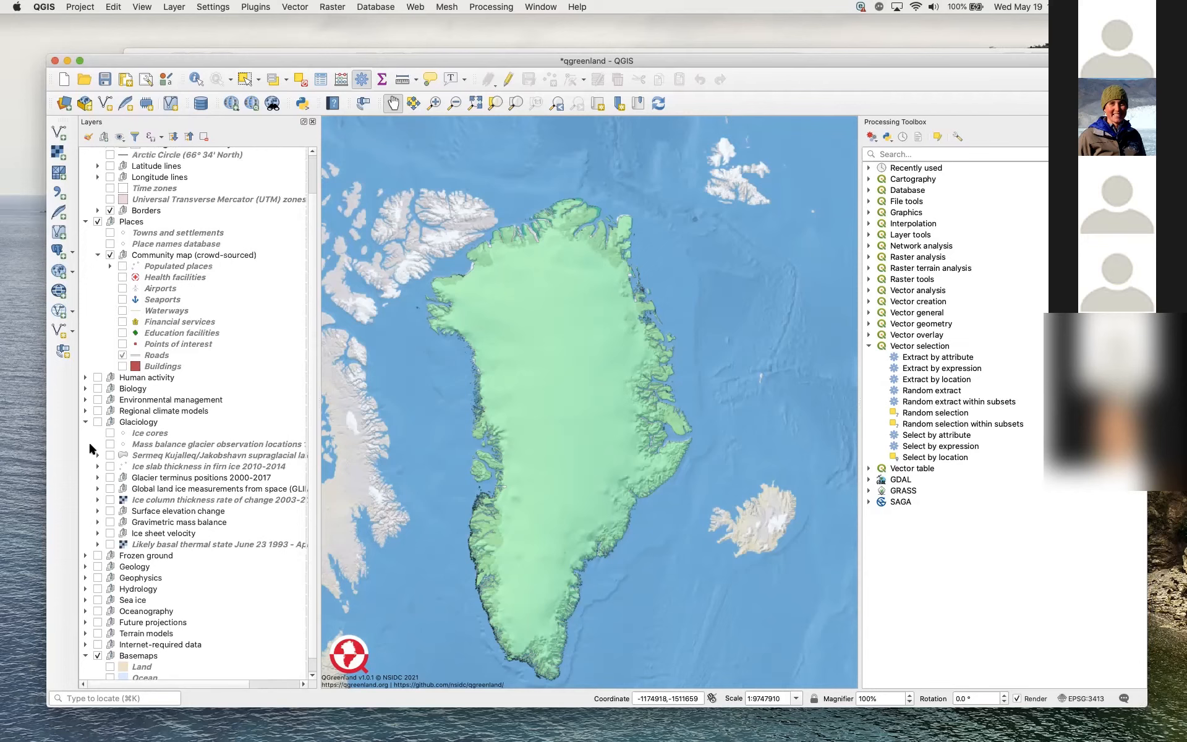
{"action": "left_click", "coordinate": [86, 422]}
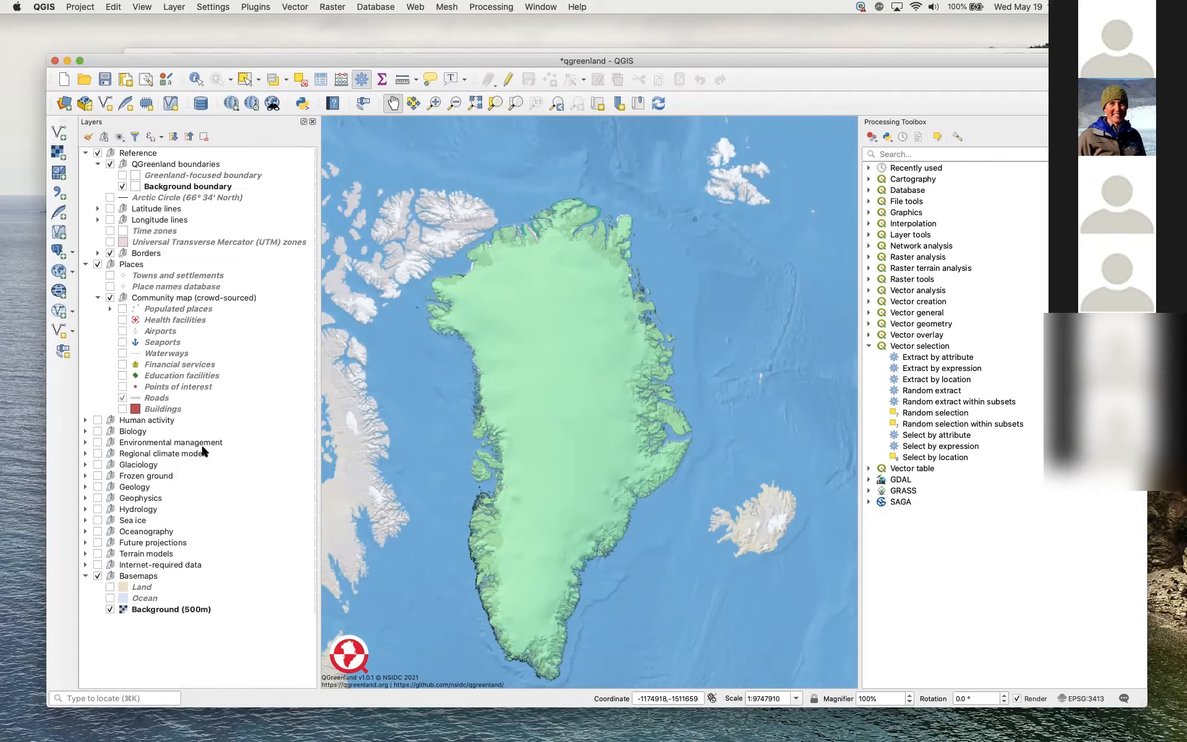
Expand Glaciology again and check the ice column thickness rate of change entry and the Surface elevation change subgroup.
{"action": "left_click", "coordinate": [85, 463]}
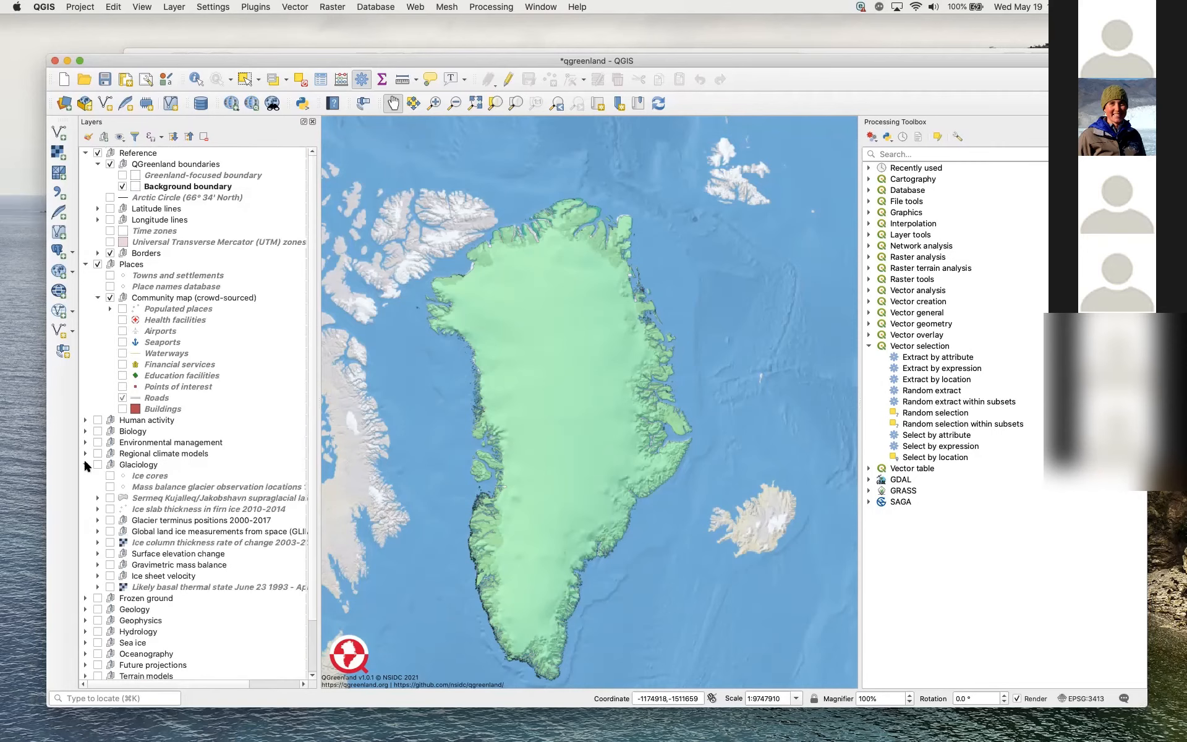
{"action": "left_click", "coordinate": [96, 540]}
{"action": "left_click", "coordinate": [96, 539]}
{"action": "scroll", "coordinate": [97, 510], "scroll_direction": "down", "scroll_amount": 3}
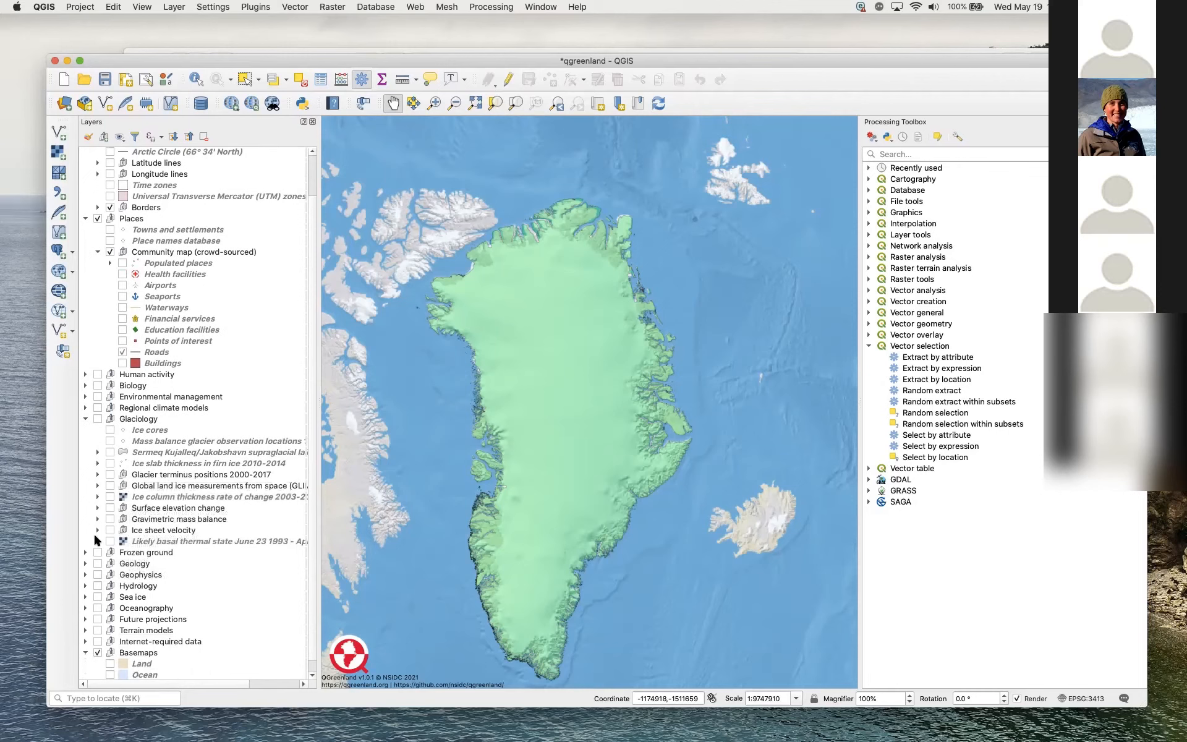
{"action": "left_click", "coordinate": [97, 507]}
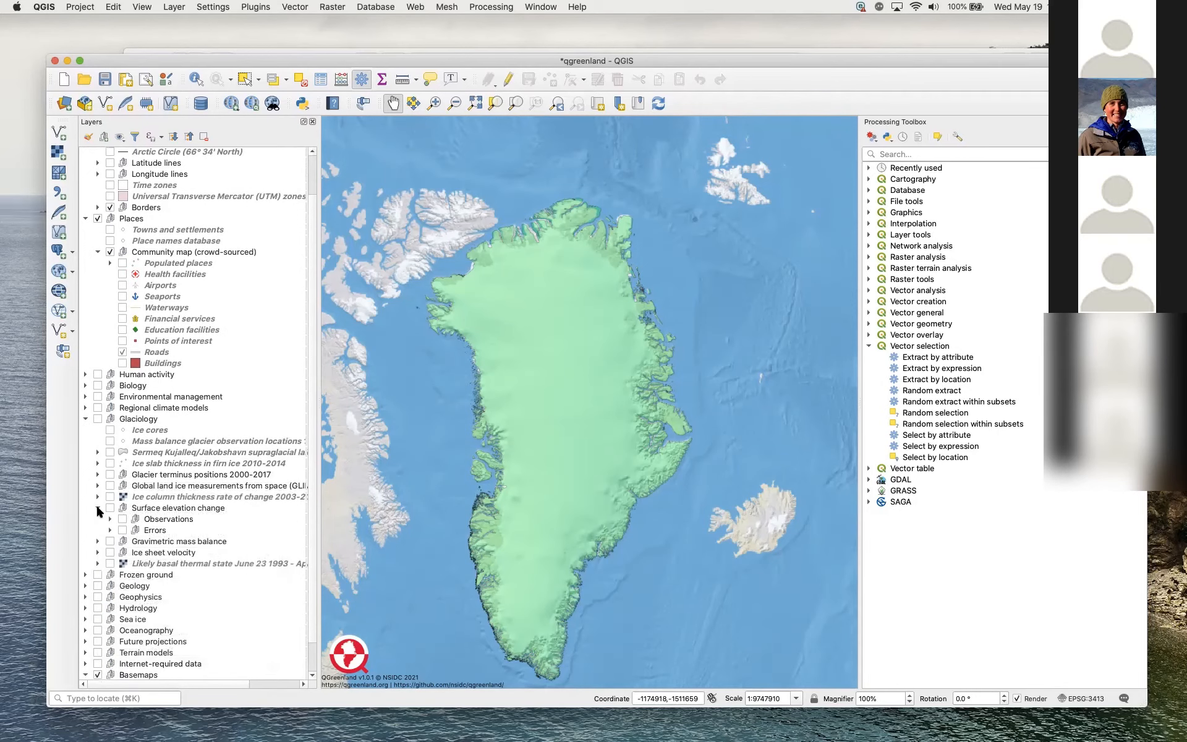
{"action": "left_click", "coordinate": [97, 507]}
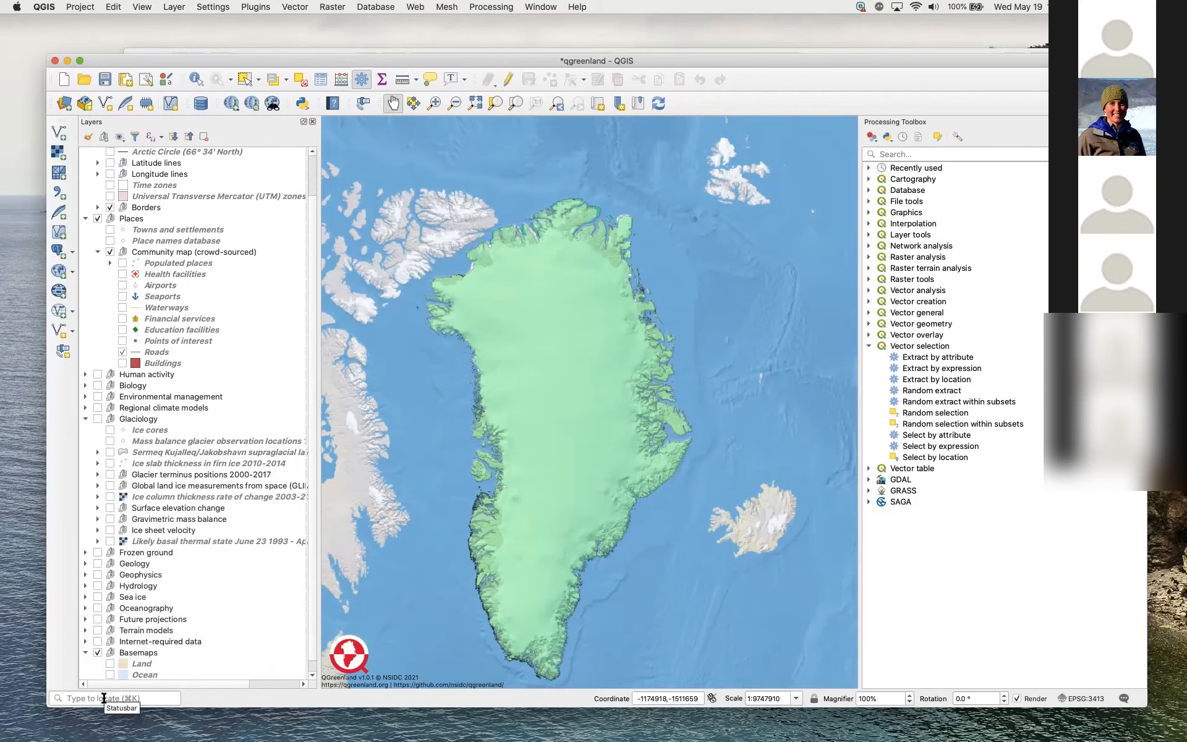
Expand the Terrain models and BedMachine groups and show the Ice thickness (150m) layer.
{"action": "left_click", "coordinate": [85, 630]}
{"action": "scroll", "coordinate": [85, 631], "scroll_direction": "down", "scroll_amount": 2}
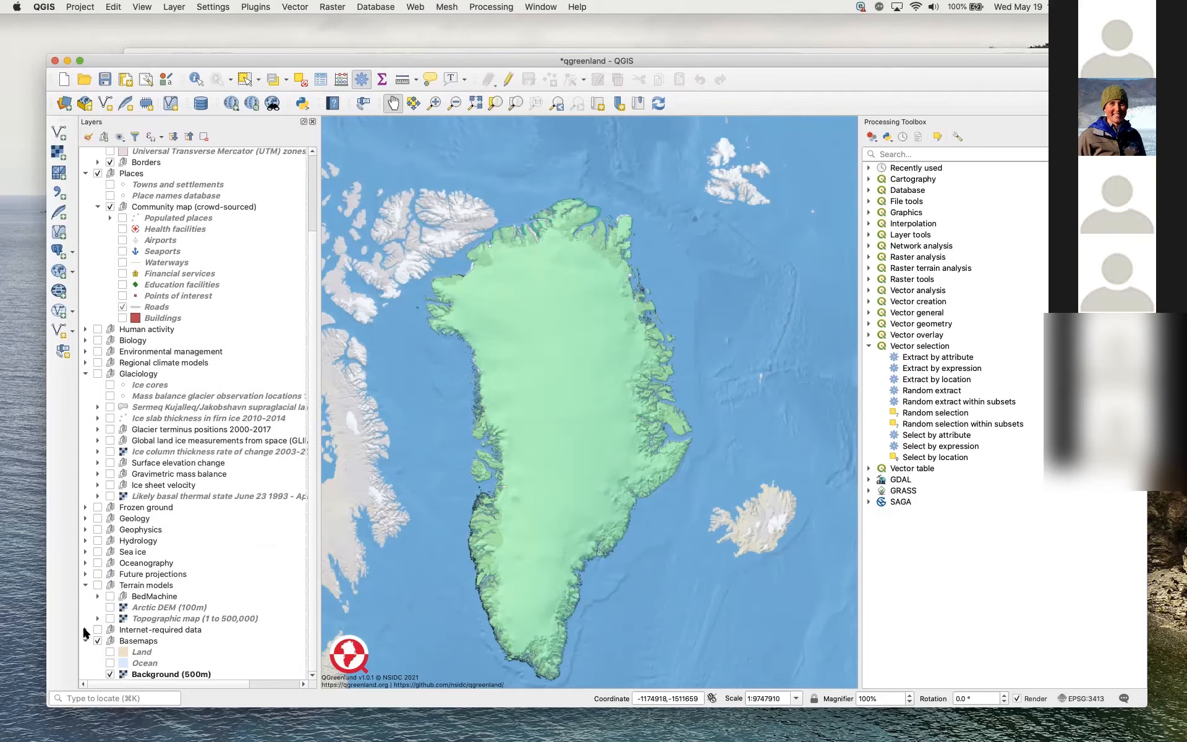
{"action": "left_click", "coordinate": [97, 596]}
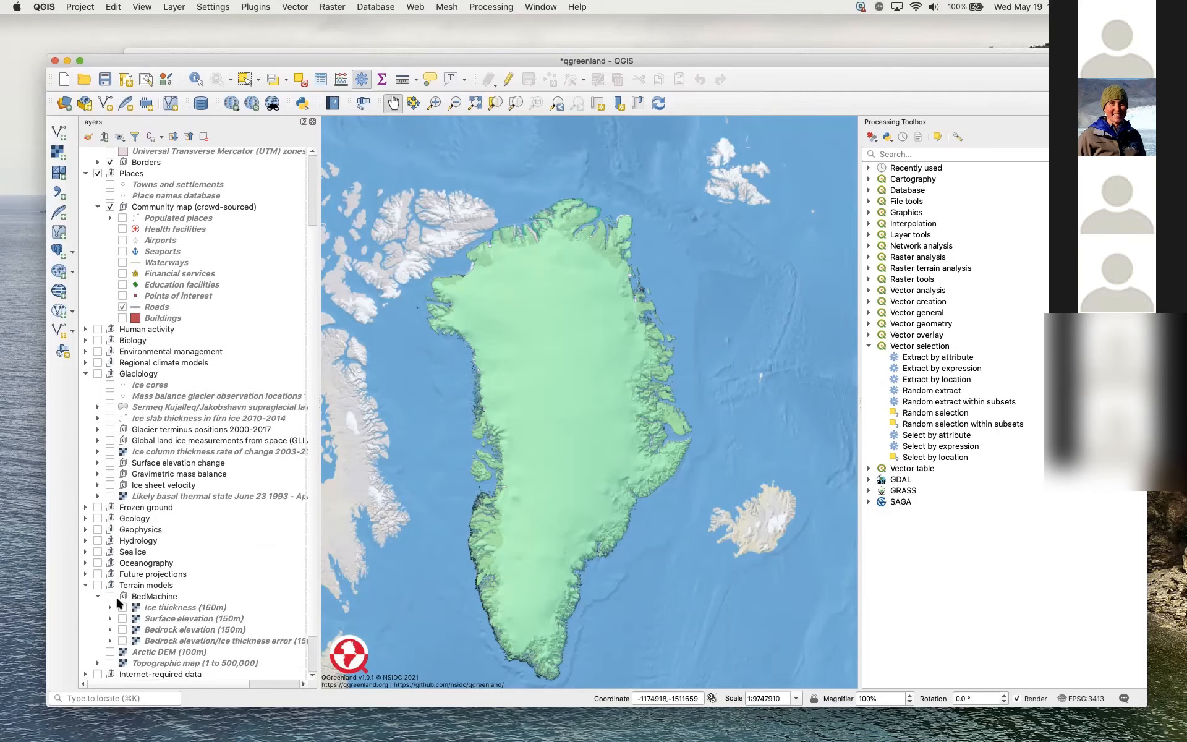
{"action": "mouse_move", "coordinate": [119, 608]}
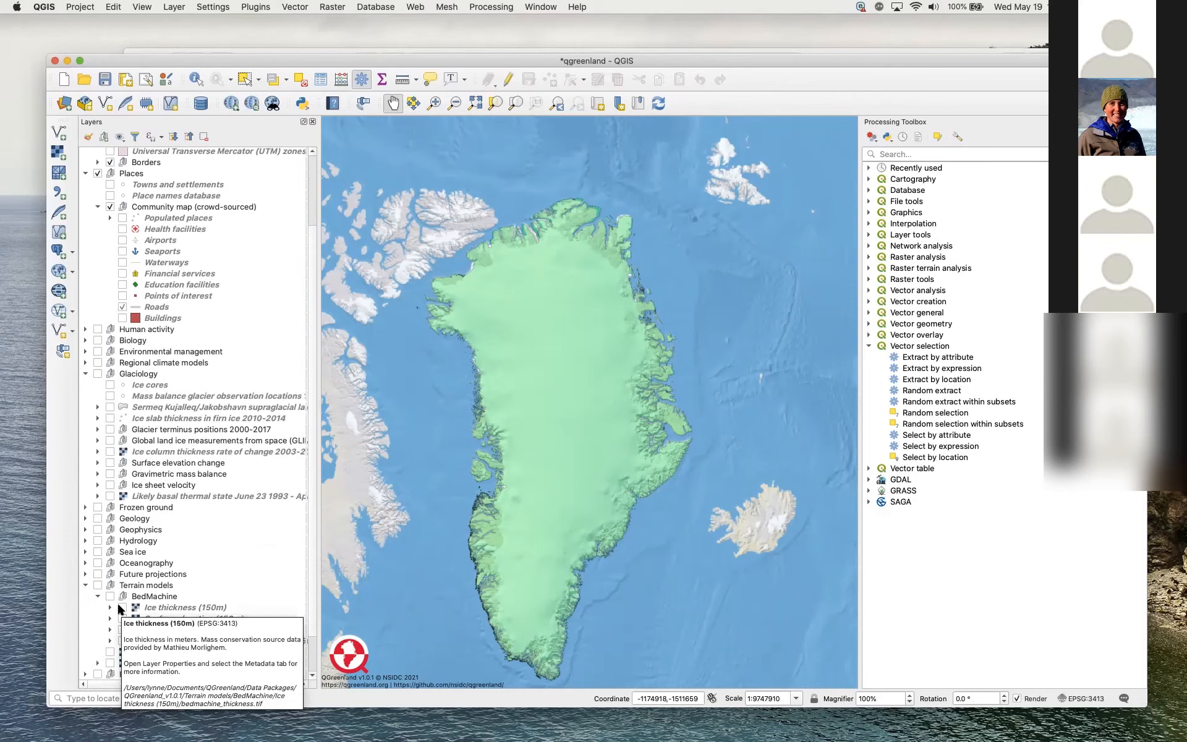
{"action": "left_click", "coordinate": [121, 608]}
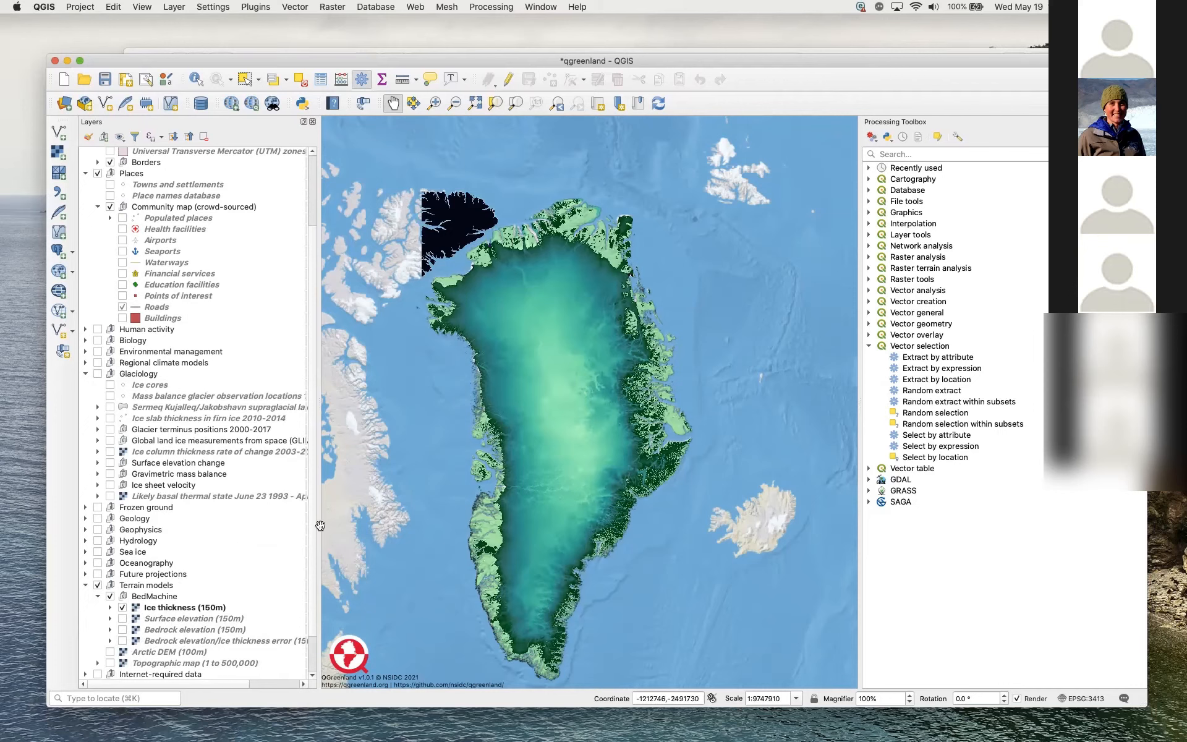
Run Raster surface volume on Ice thickness (150m) with the Count Only Above Base Level method, and close the dialog.
{"action": "left_click", "coordinate": [868, 257]}
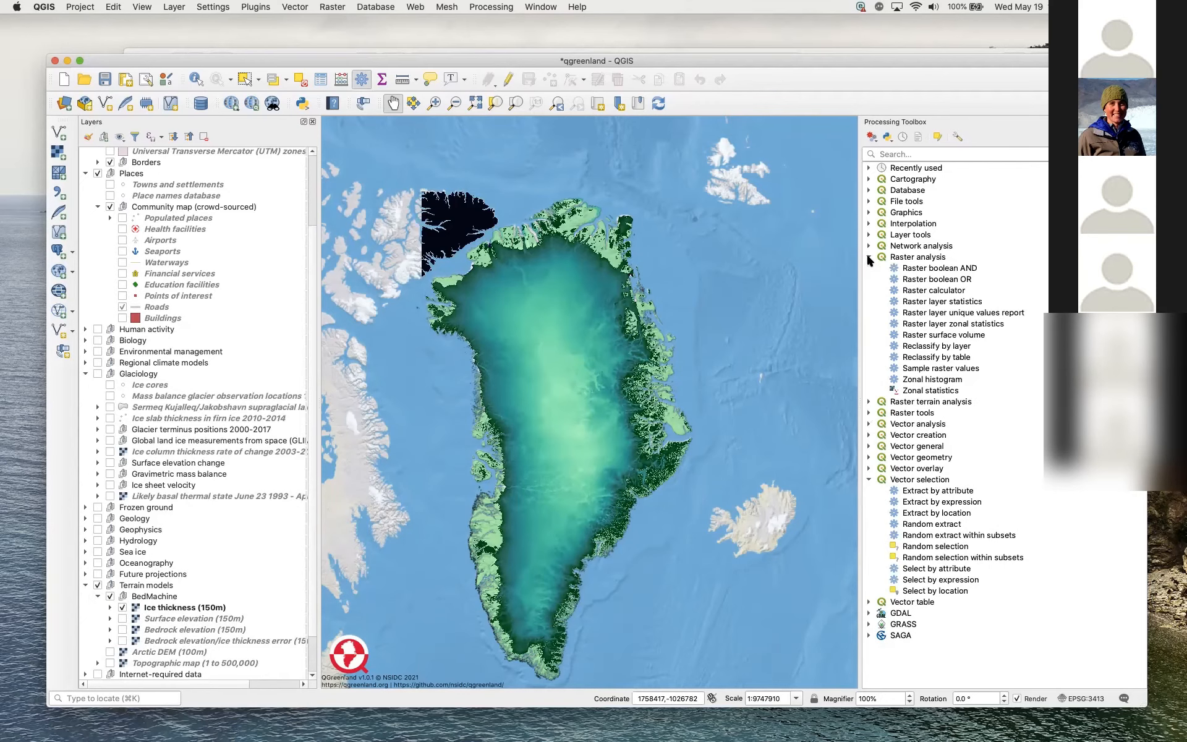
{"action": "left_click", "coordinate": [910, 334]}
{"action": "double_click", "coordinate": [910, 334]}
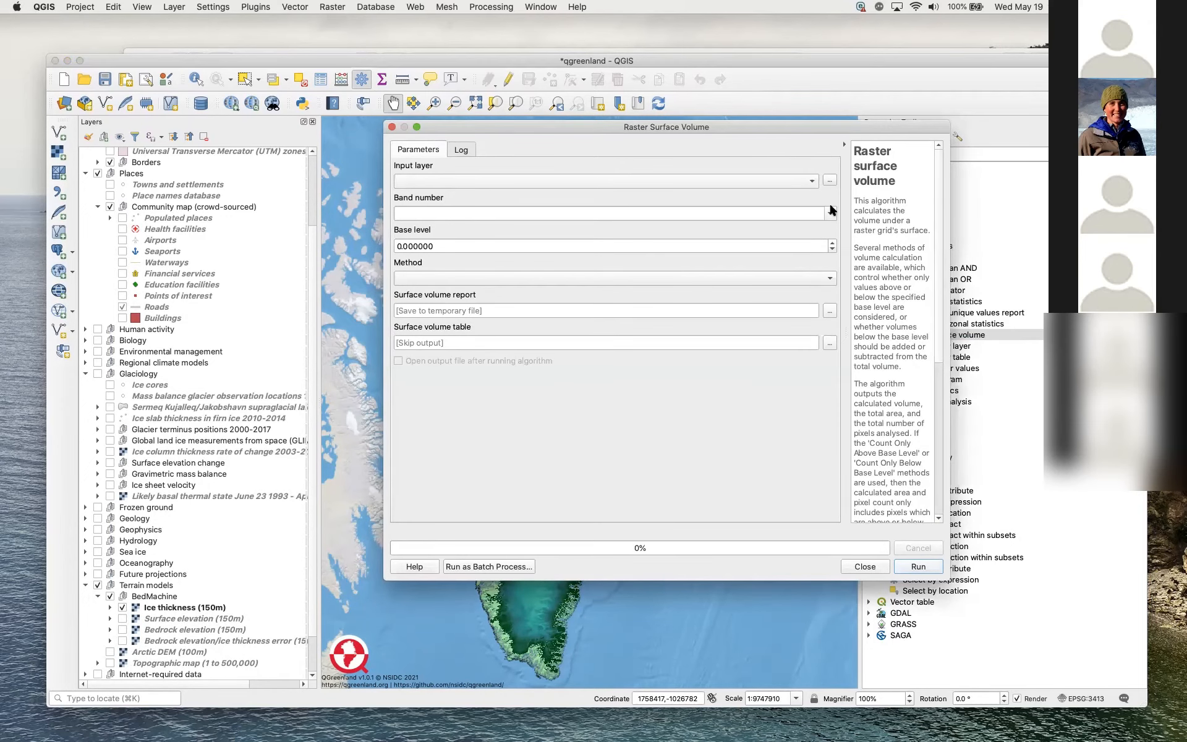
{"action": "left_click", "coordinate": [794, 180]}
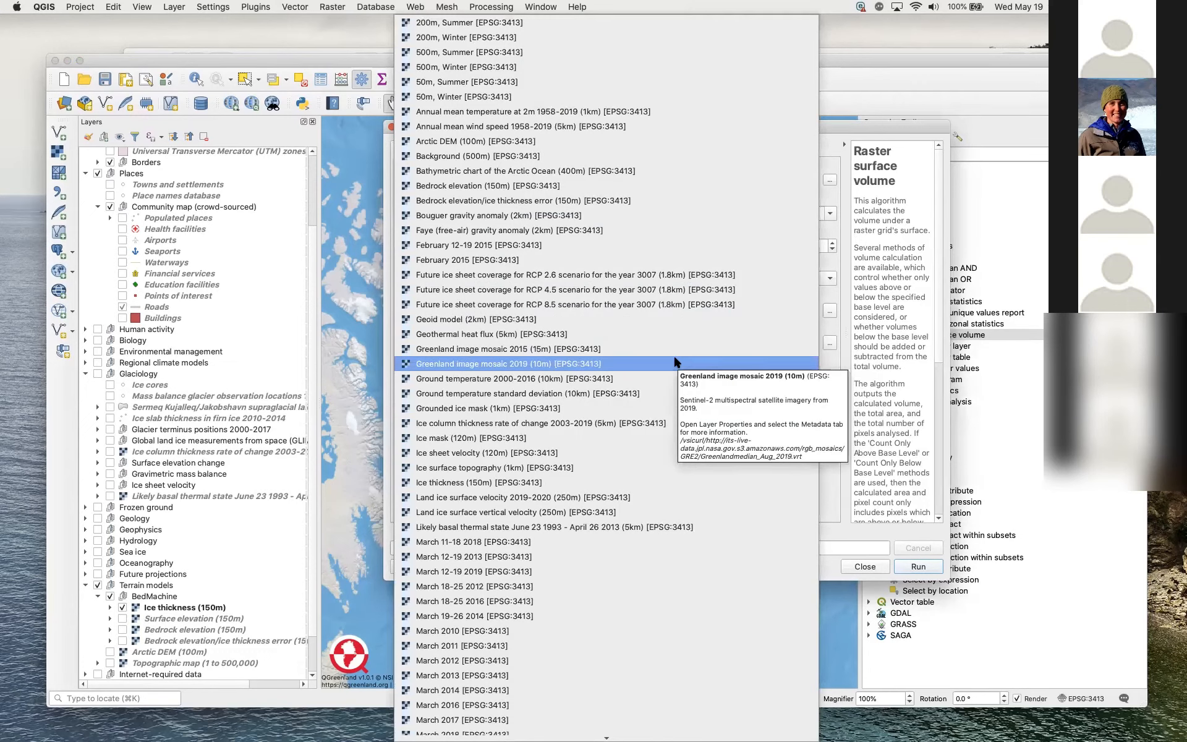
{"action": "left_click", "coordinate": [551, 483]}
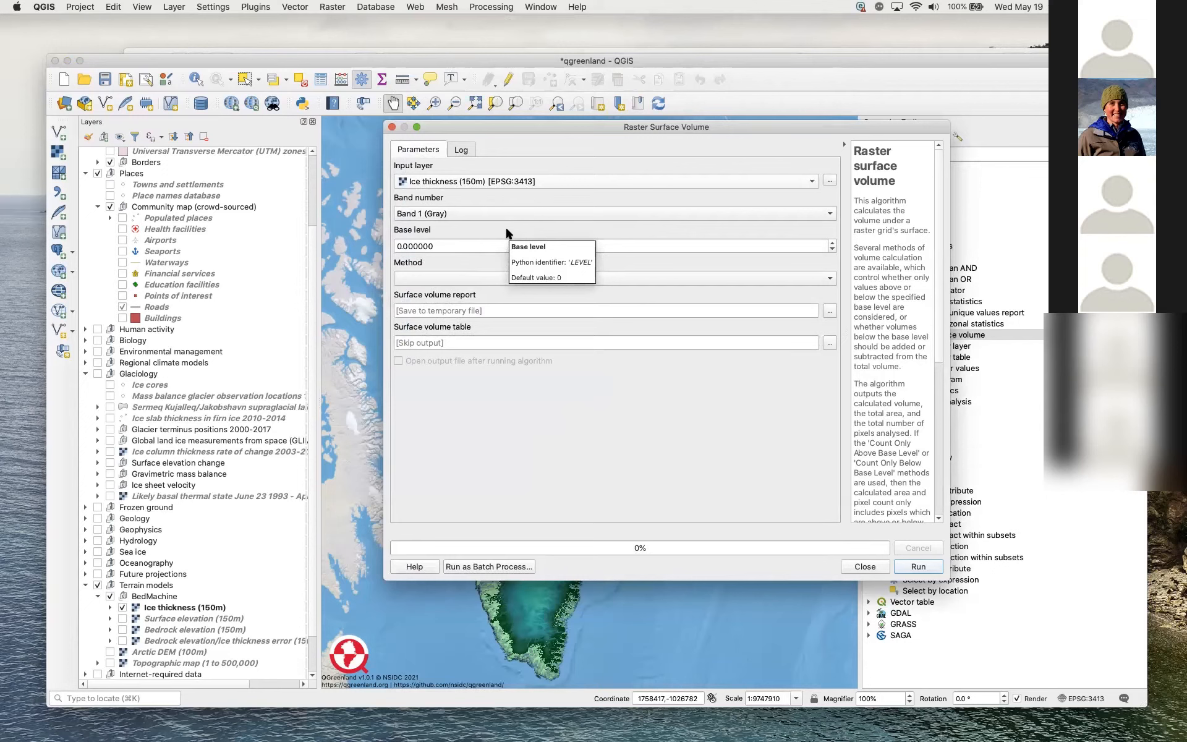
{"action": "left_click", "coordinate": [831, 279]}
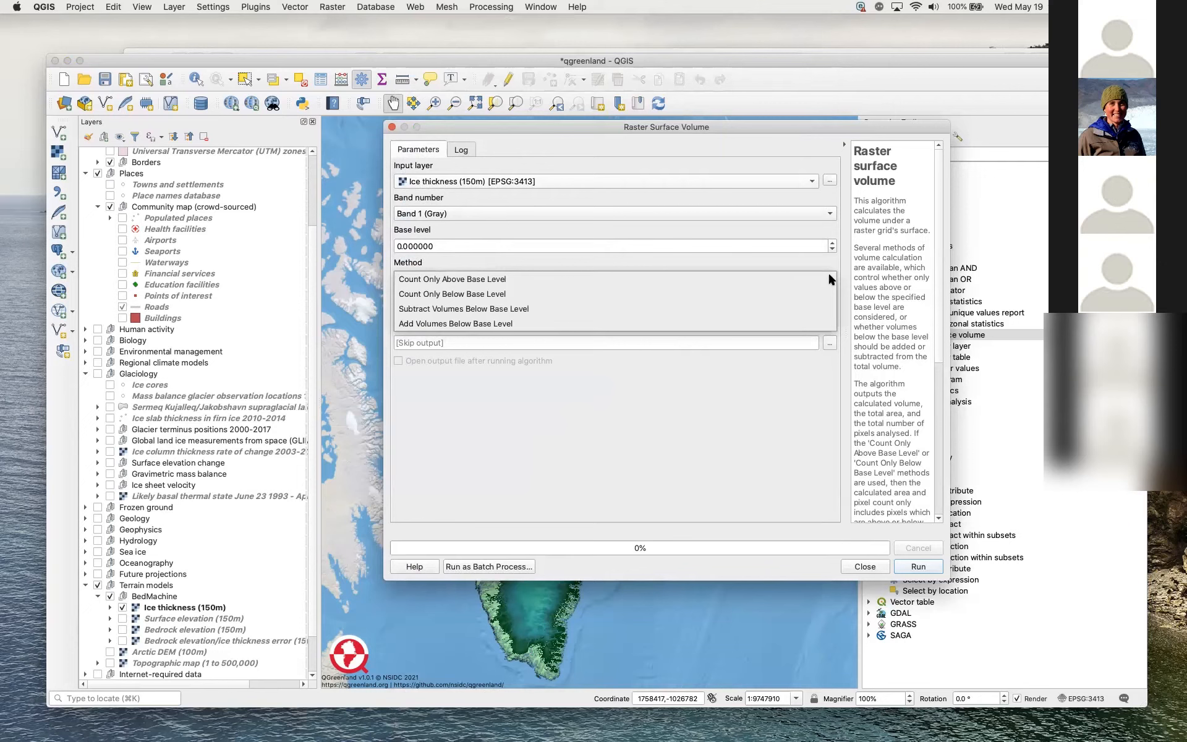
{"action": "left_click", "coordinate": [754, 280]}
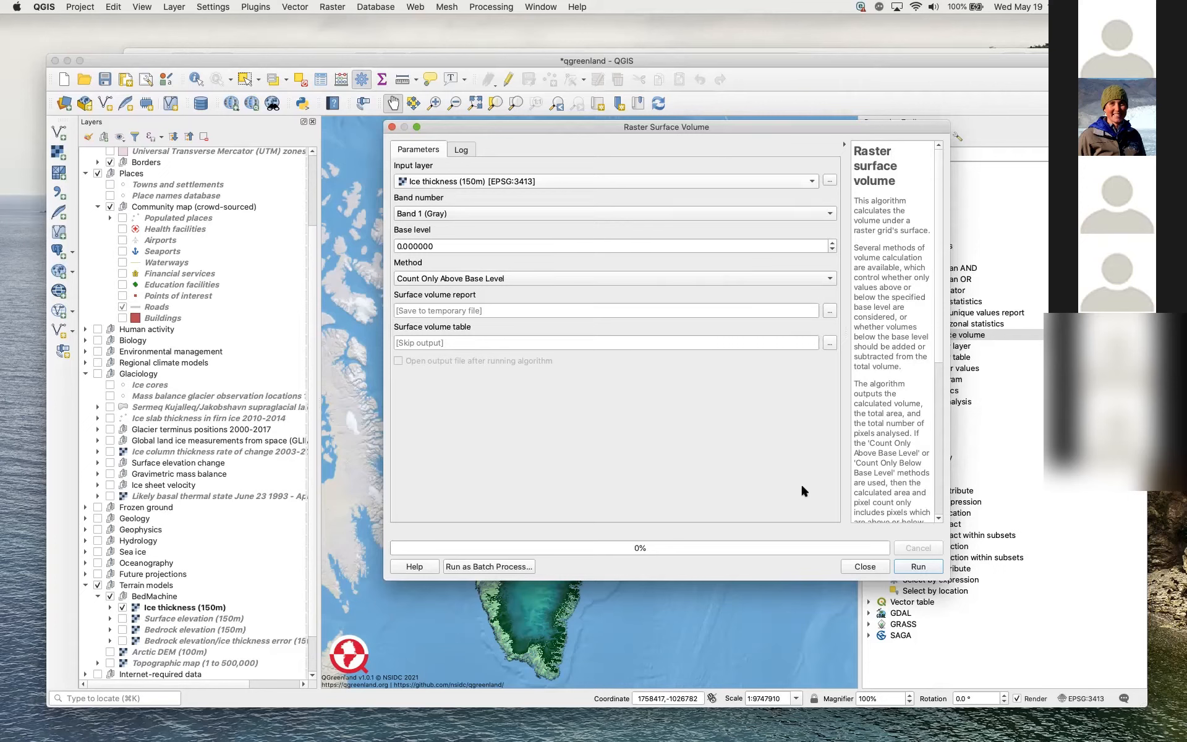
{"action": "left_click", "coordinate": [918, 566]}
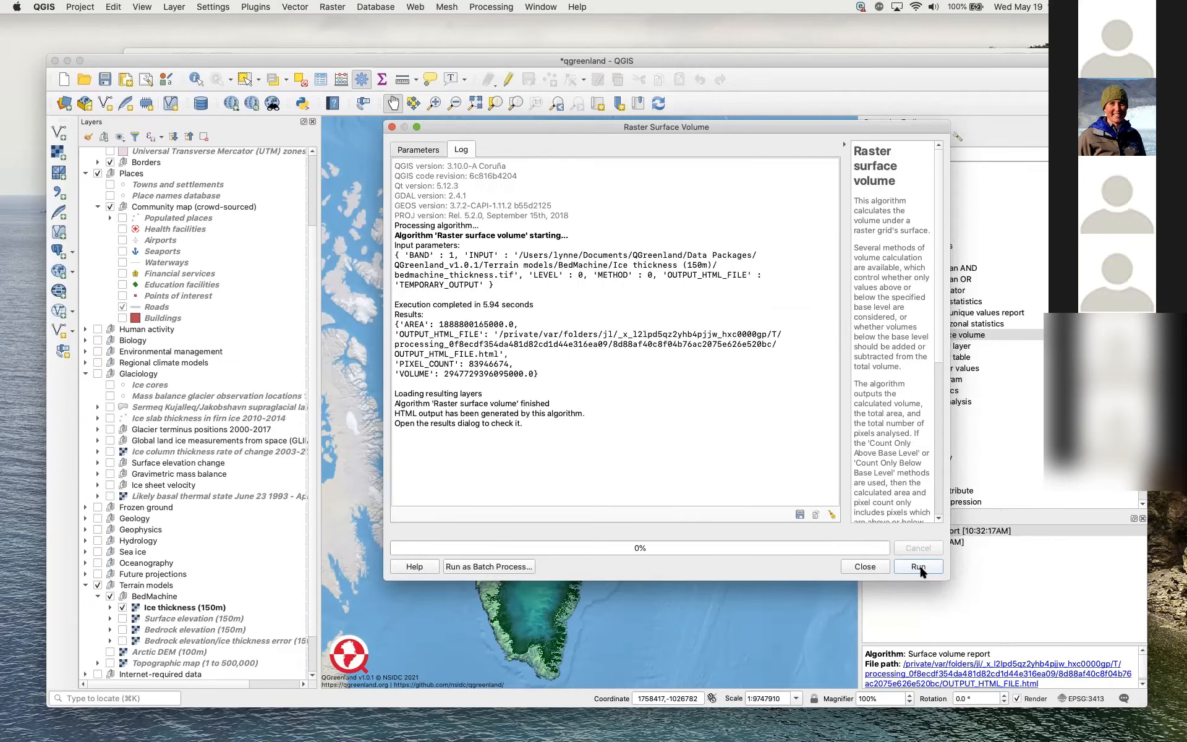
{"action": "left_click", "coordinate": [866, 565]}
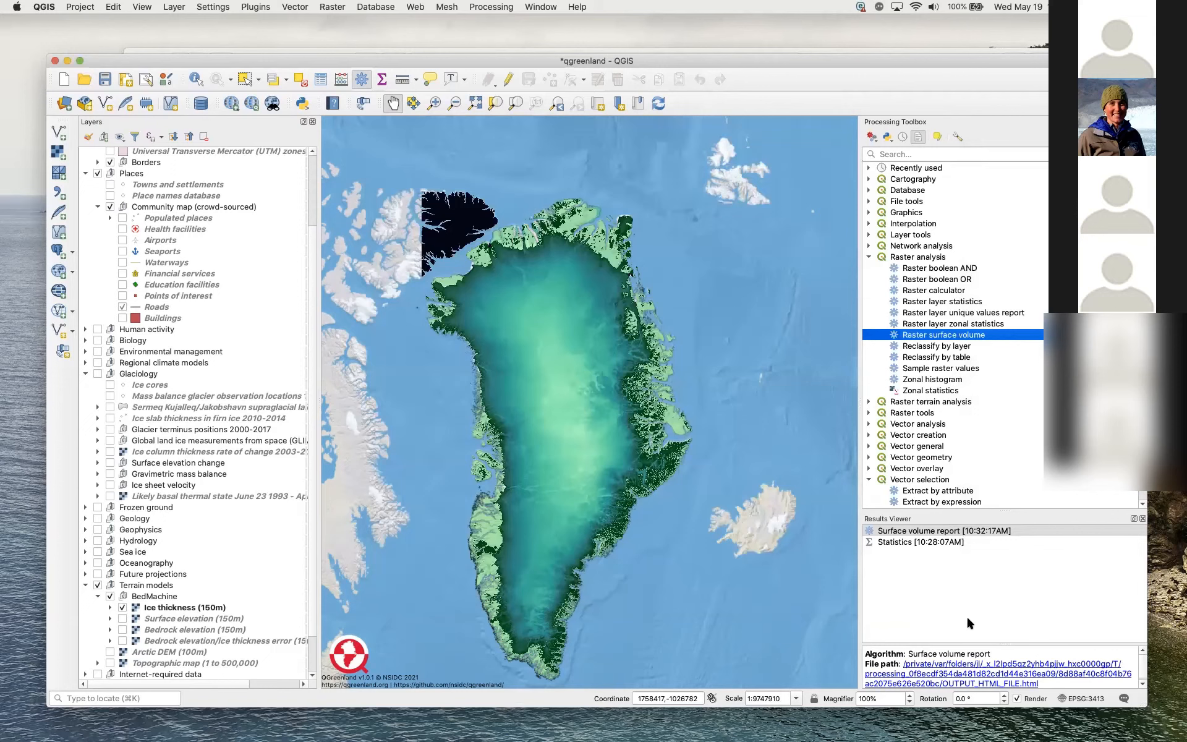
Open the surface volume report in Safari to read its volume and area, and return to QGIS.
{"action": "left_click", "coordinate": [1001, 666]}
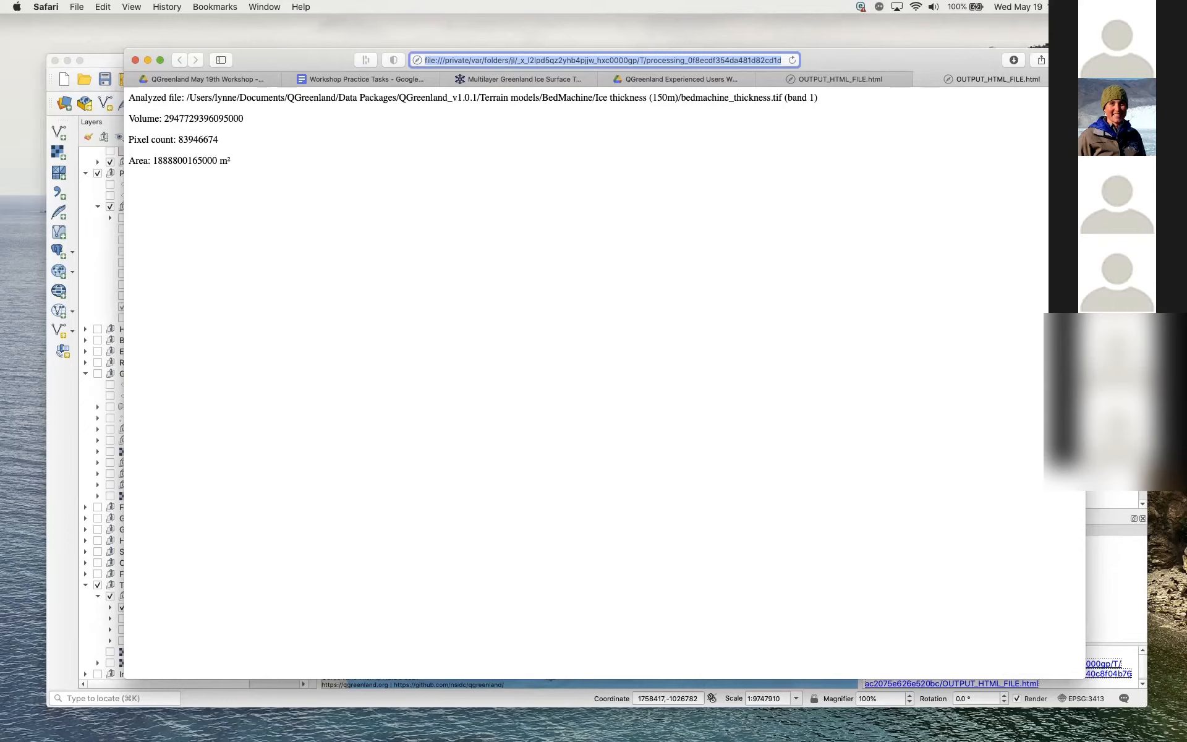
{"action": "key", "text": "super+Tab"}
{"action": "left_click_drag", "start_coordinate": [597, 61], "coordinate": [593, 53]}
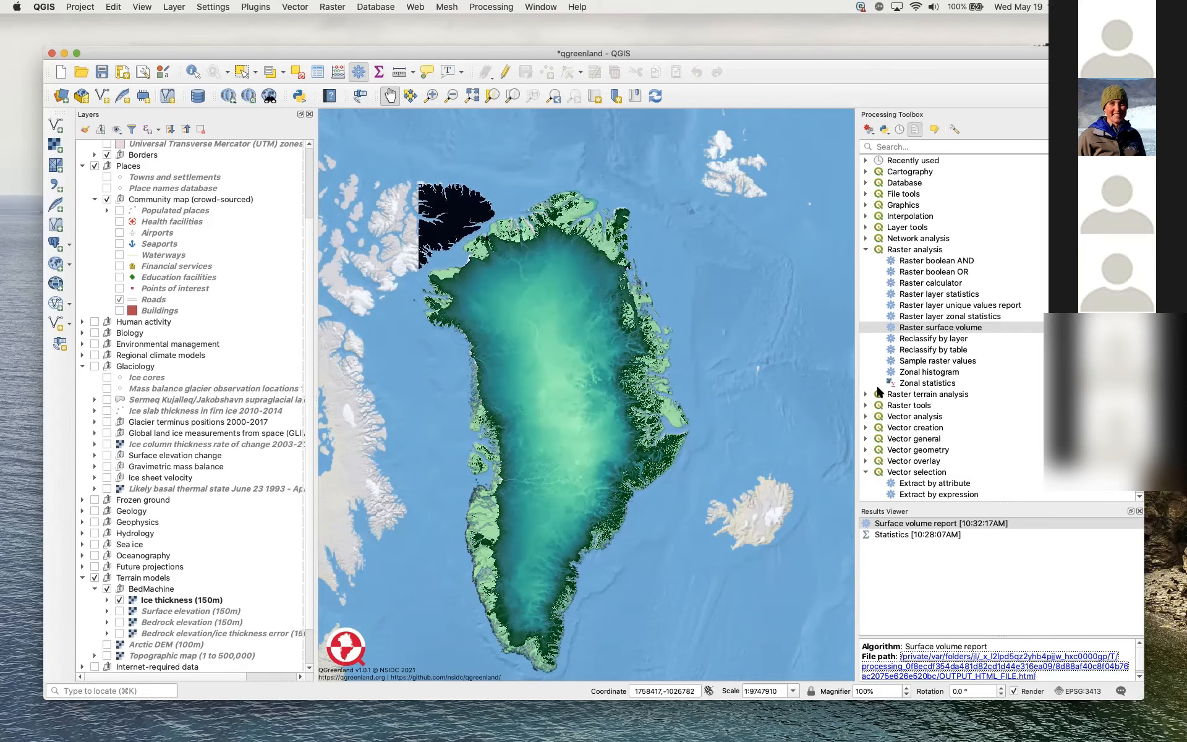
Turn off and collapse the Terrain models group, and remove the Results Viewer and Processing Toolbox from the window.
{"action": "left_click", "coordinate": [95, 577]}
{"action": "left_click", "coordinate": [82, 577]}
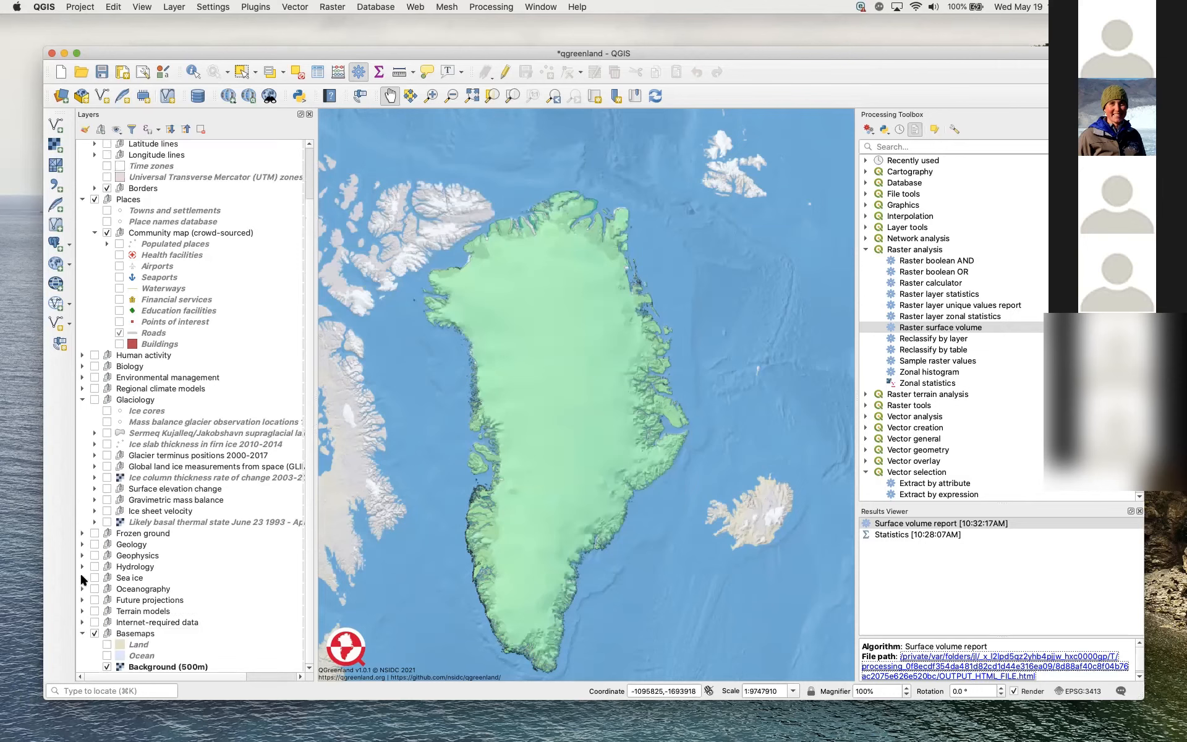
{"action": "left_click", "coordinate": [1139, 511]}
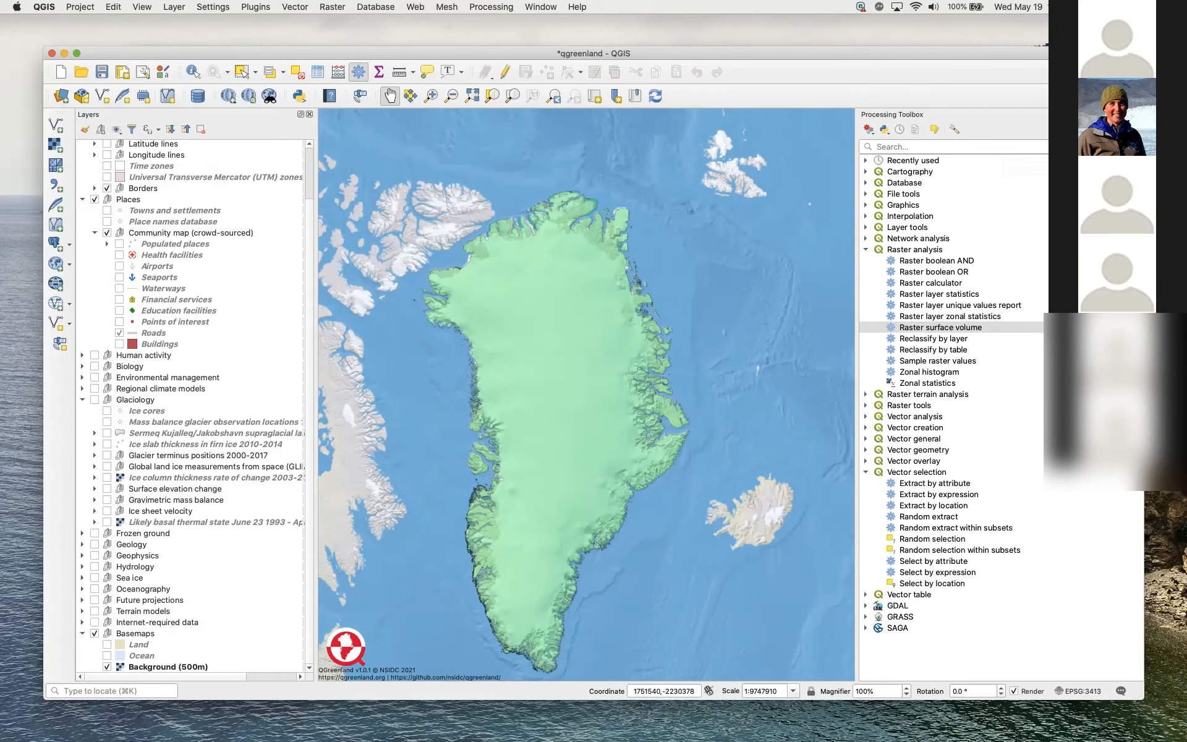
{"action": "left_click", "coordinate": [1139, 114]}
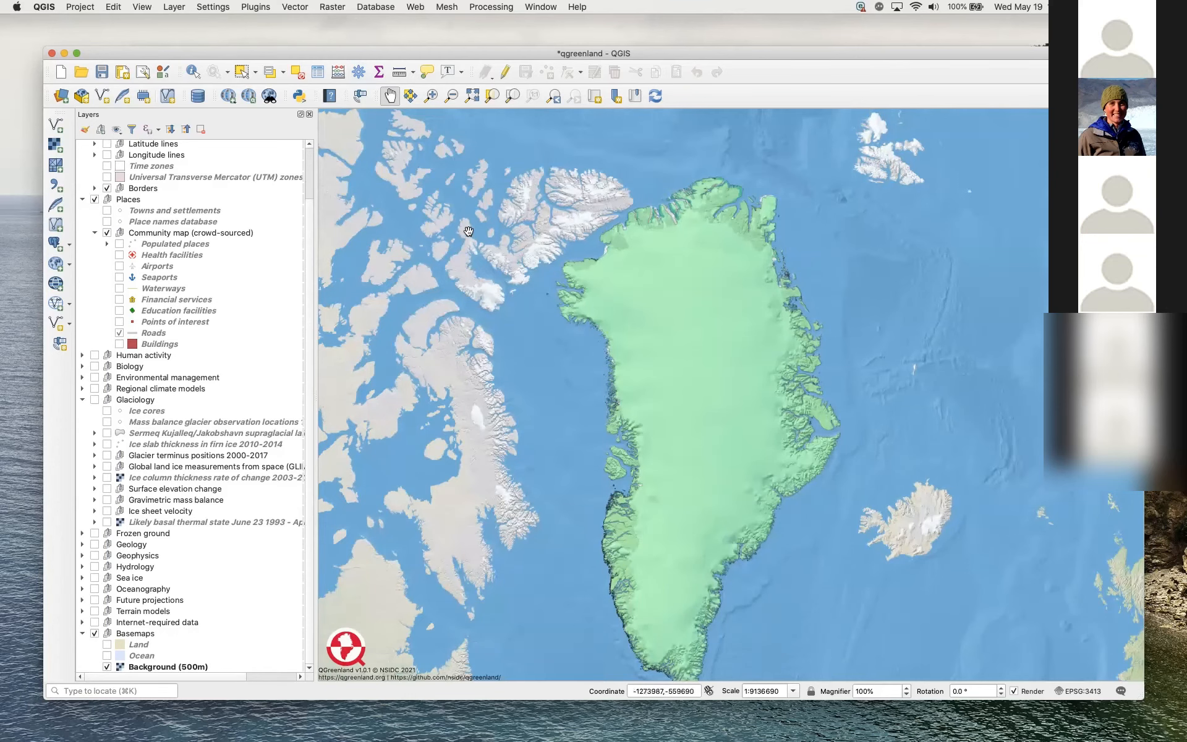
{"action": "left_click_drag", "start_coordinate": [468, 231], "coordinate": [461, 207]}
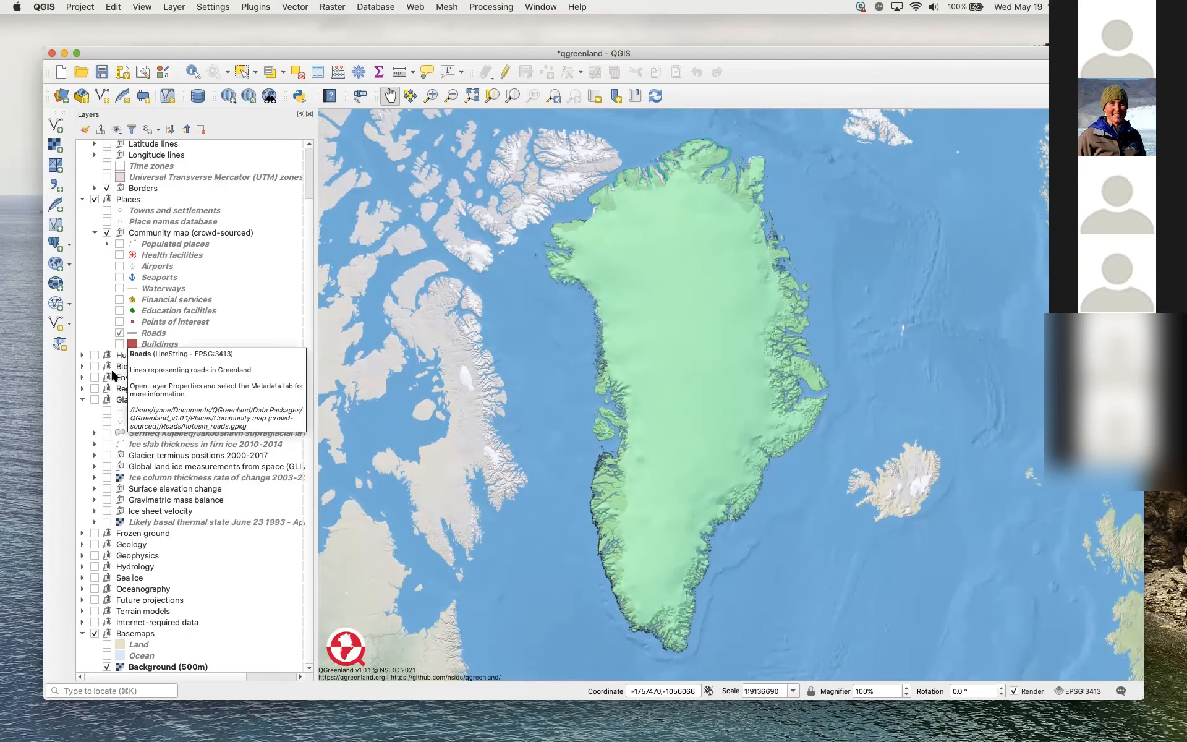
Show the Ice cores layer, make it editable, and place a new point on the ice sheet just south of NEEM.
{"action": "left_click", "coordinate": [107, 411]}
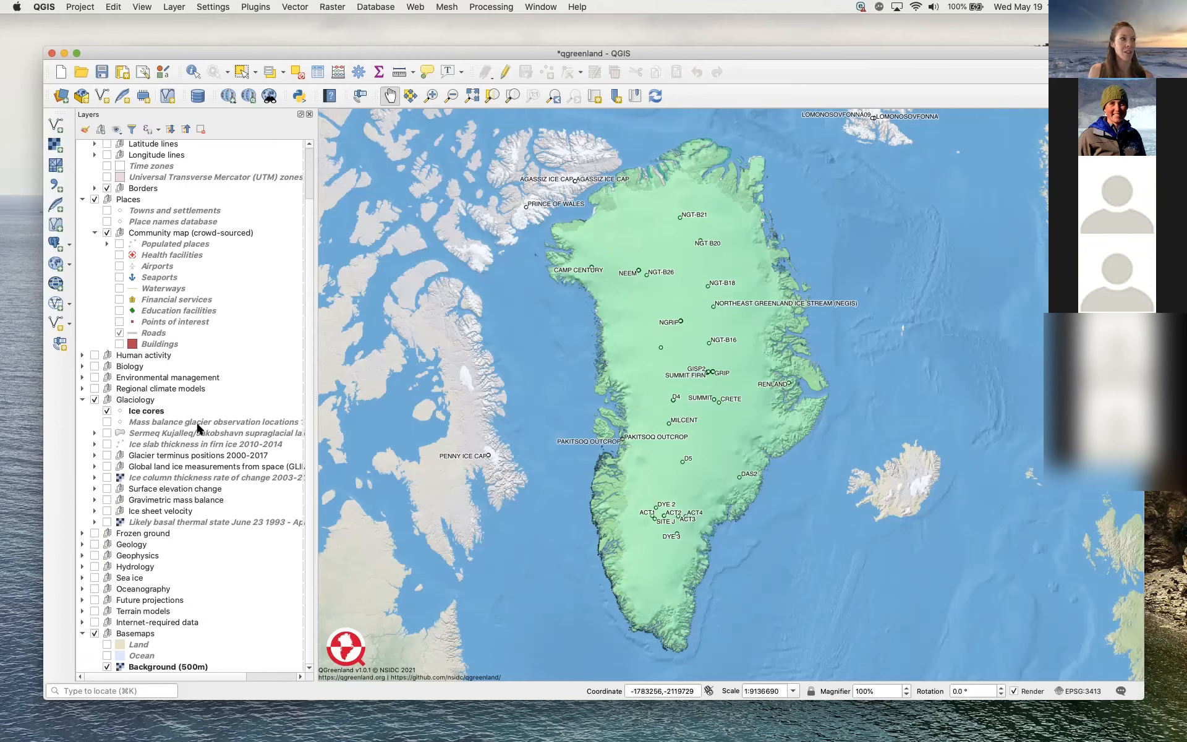
{"action": "left_click", "coordinate": [148, 413]}
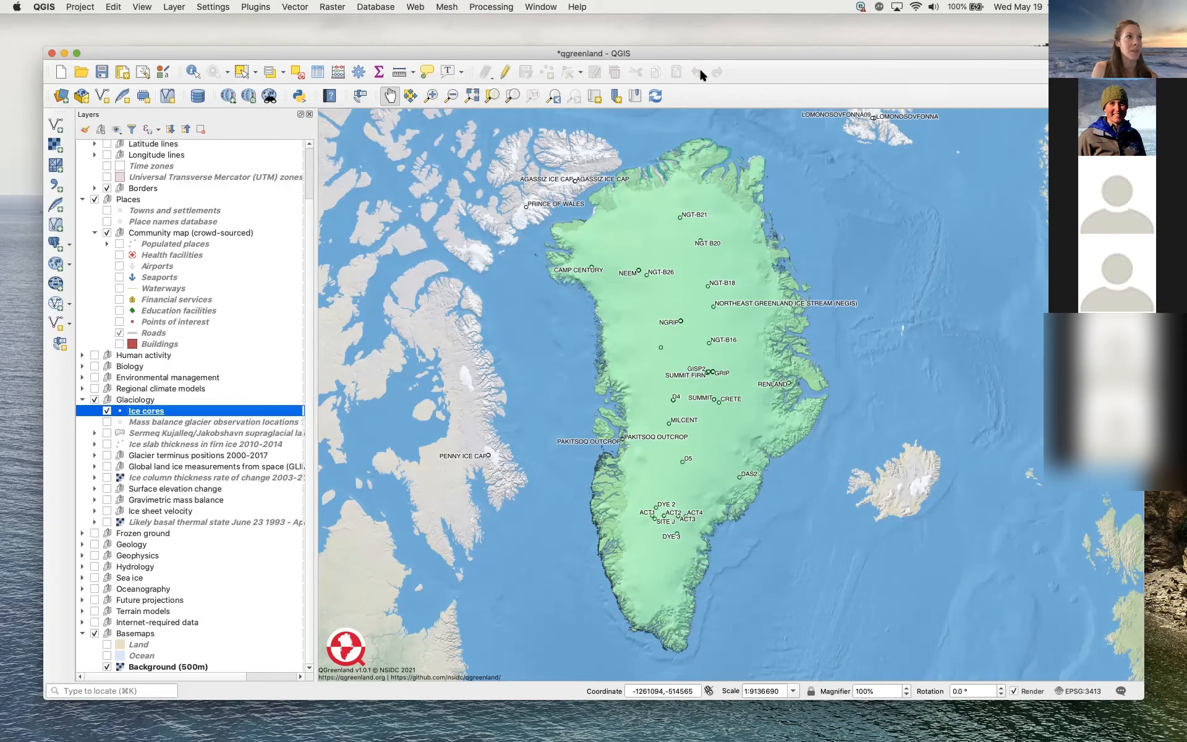
{"action": "left_click", "coordinate": [503, 71]}
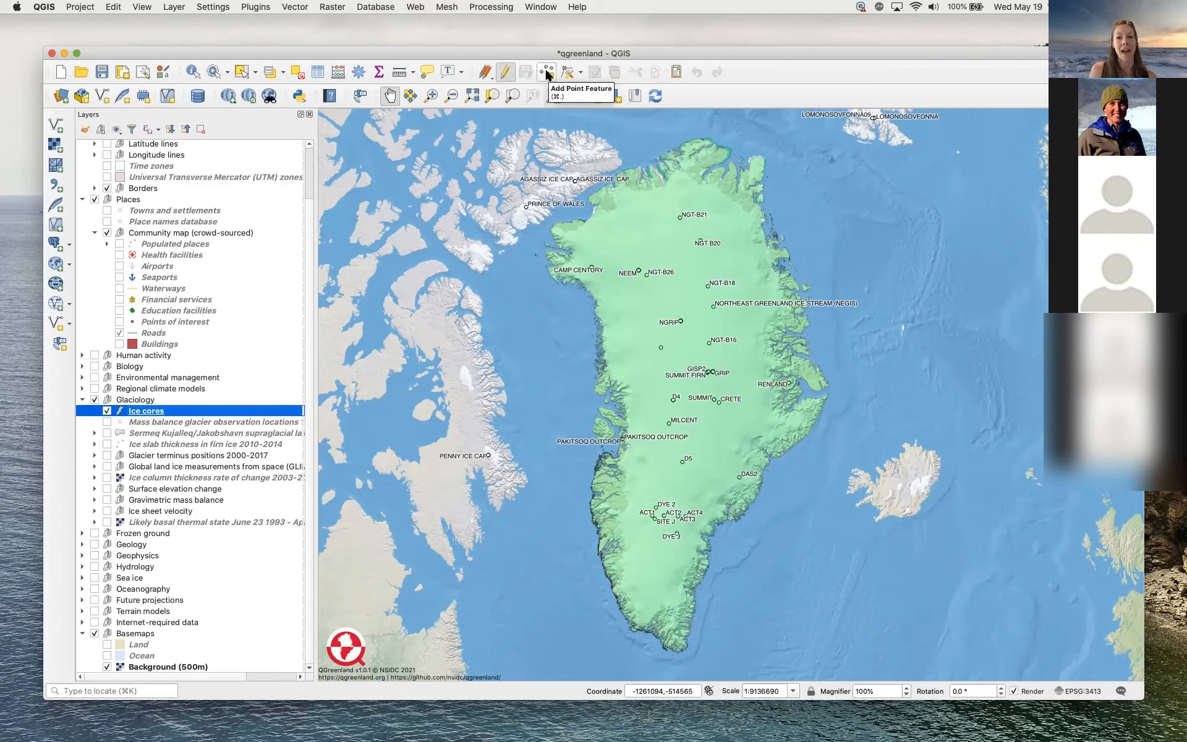
{"action": "left_click", "coordinate": [545, 72]}
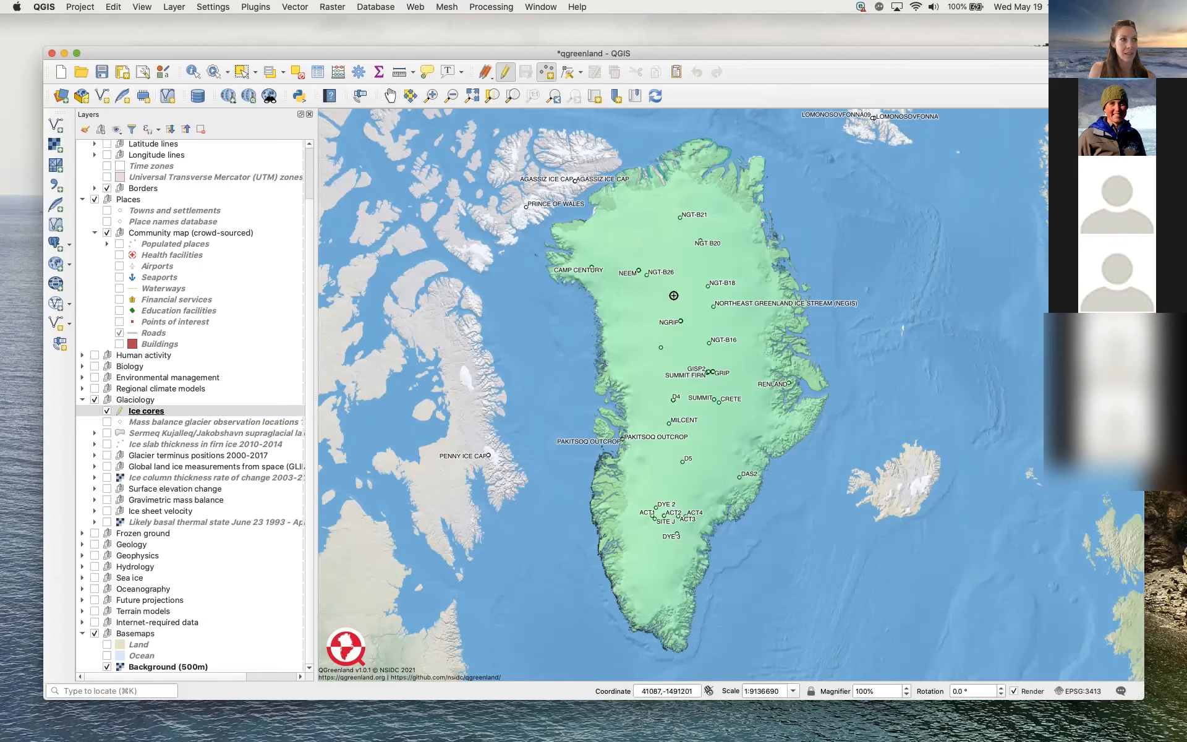
{"action": "left_click", "coordinate": [642, 299]}
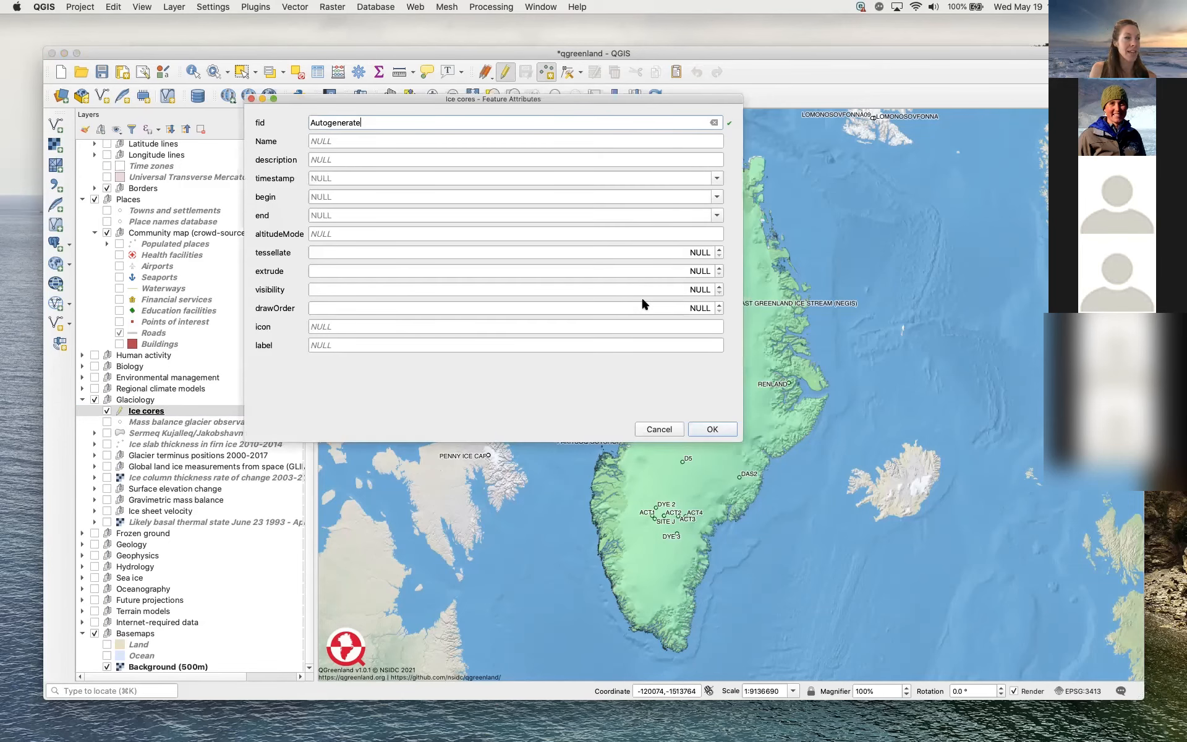
Set the new ice core point's Name attribute to "New ice core location" and accept its attributes.
{"action": "left_click_drag", "start_coordinate": [609, 98], "coordinate": [647, 126]}
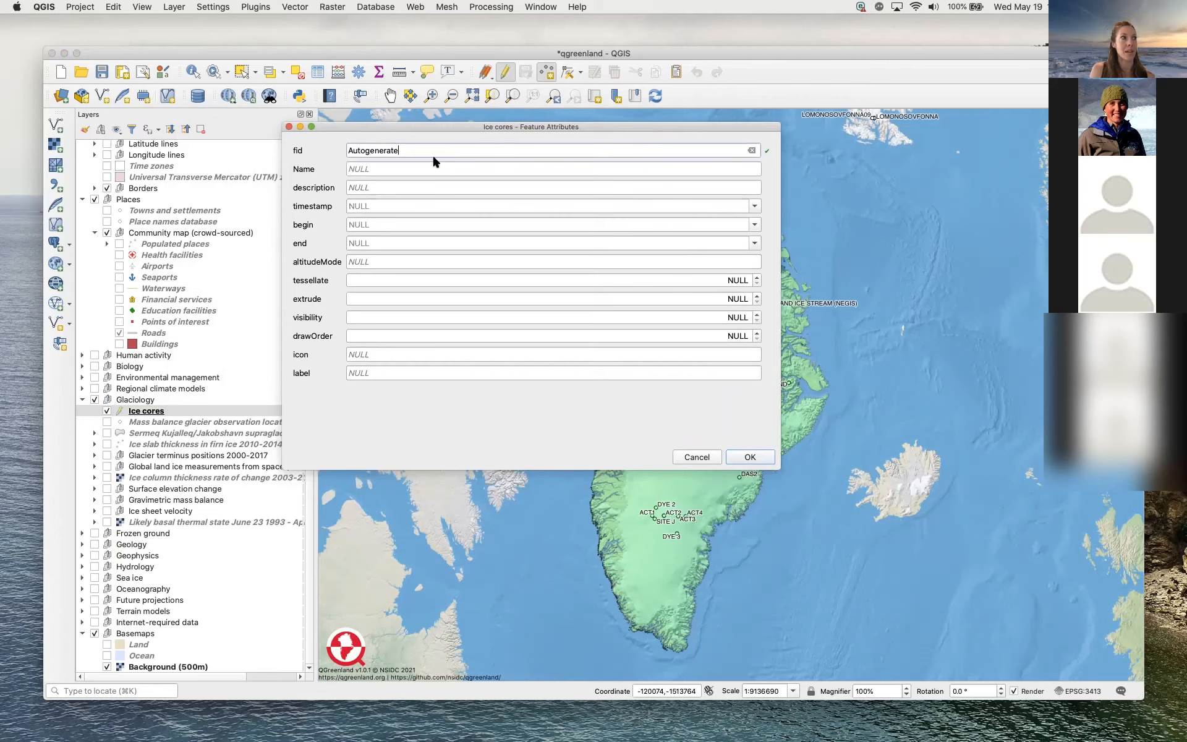
{"action": "double_click", "coordinate": [362, 152]}
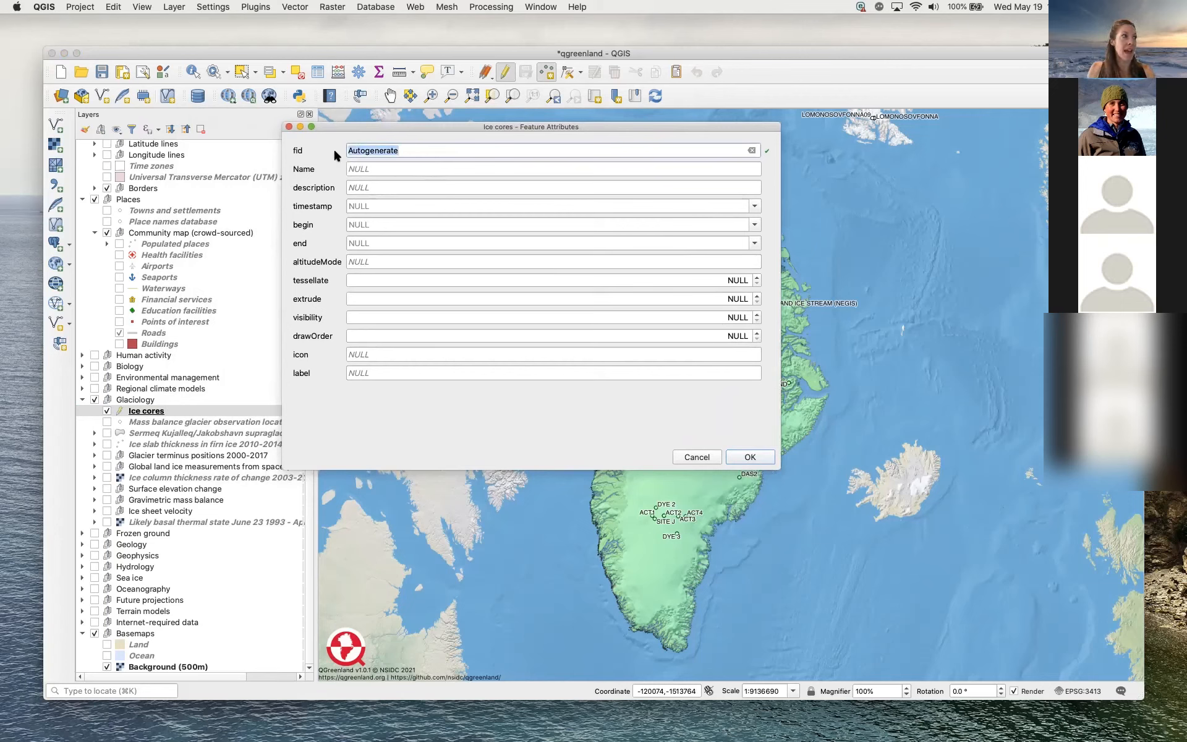
{"action": "left_click", "coordinate": [432, 165]}
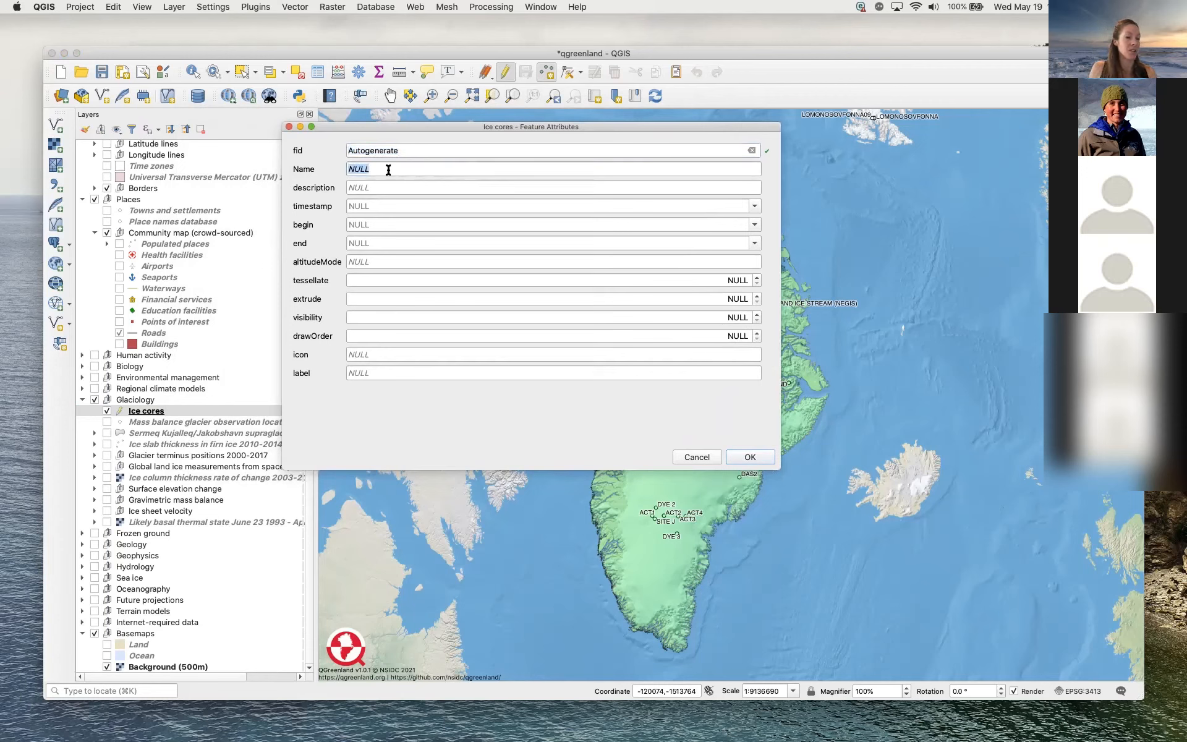
{"action": "type", "text": "New"}
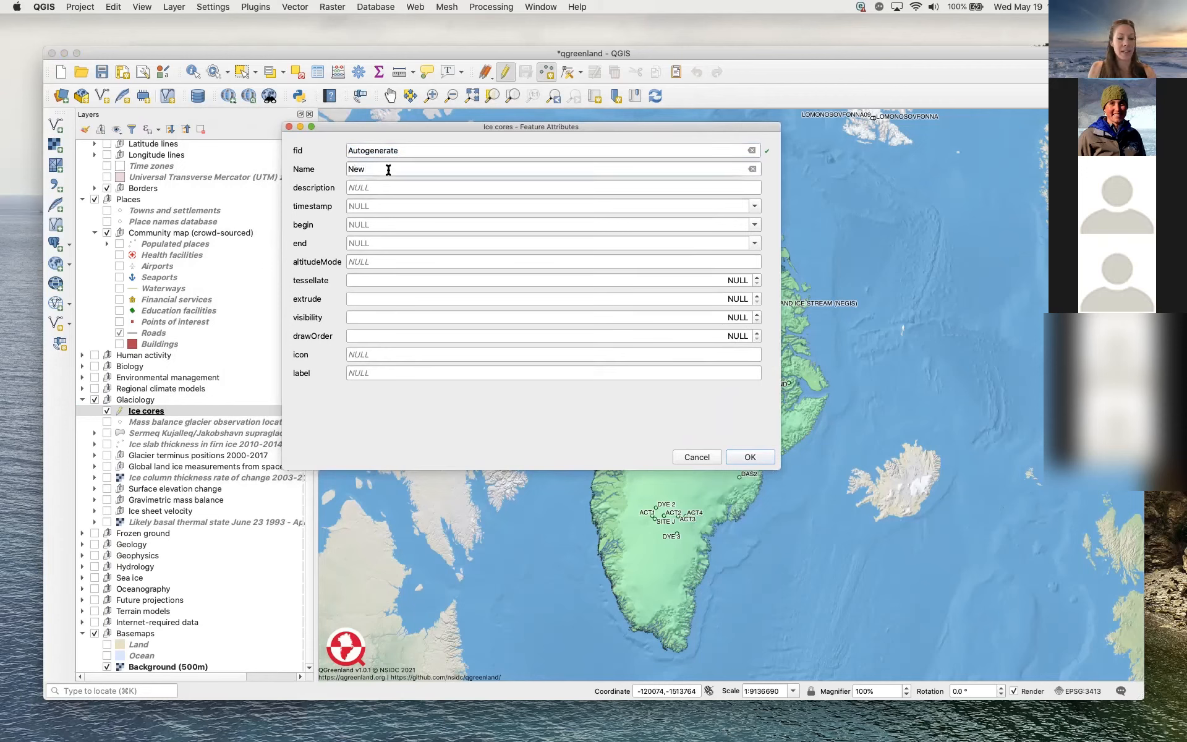
{"action": "type", "text": " ice core location"}
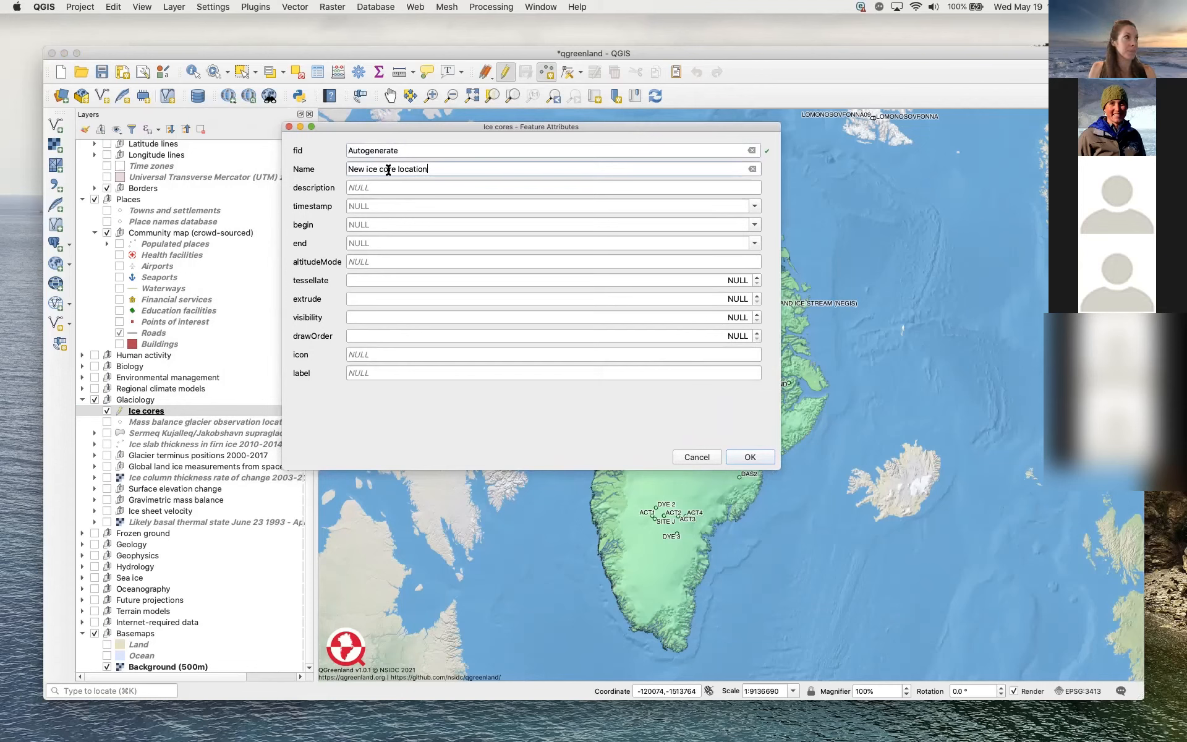
{"action": "left_click", "coordinate": [388, 185]}
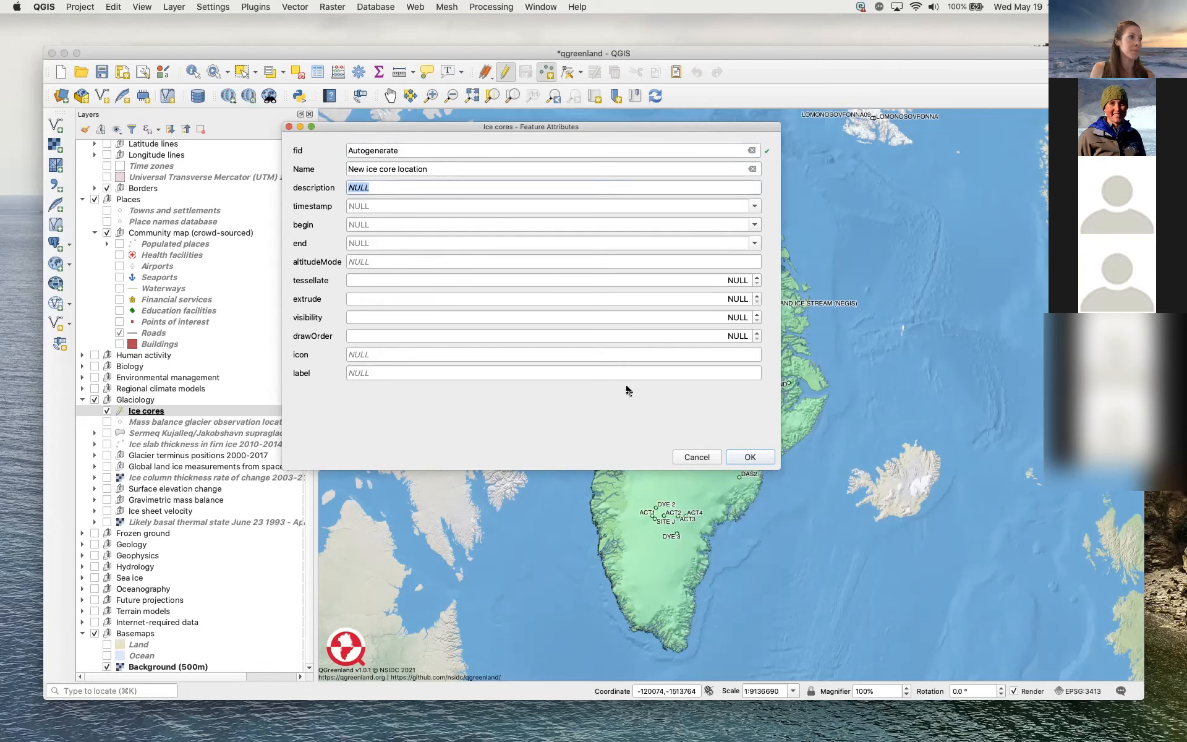
{"action": "left_click", "coordinate": [751, 456]}
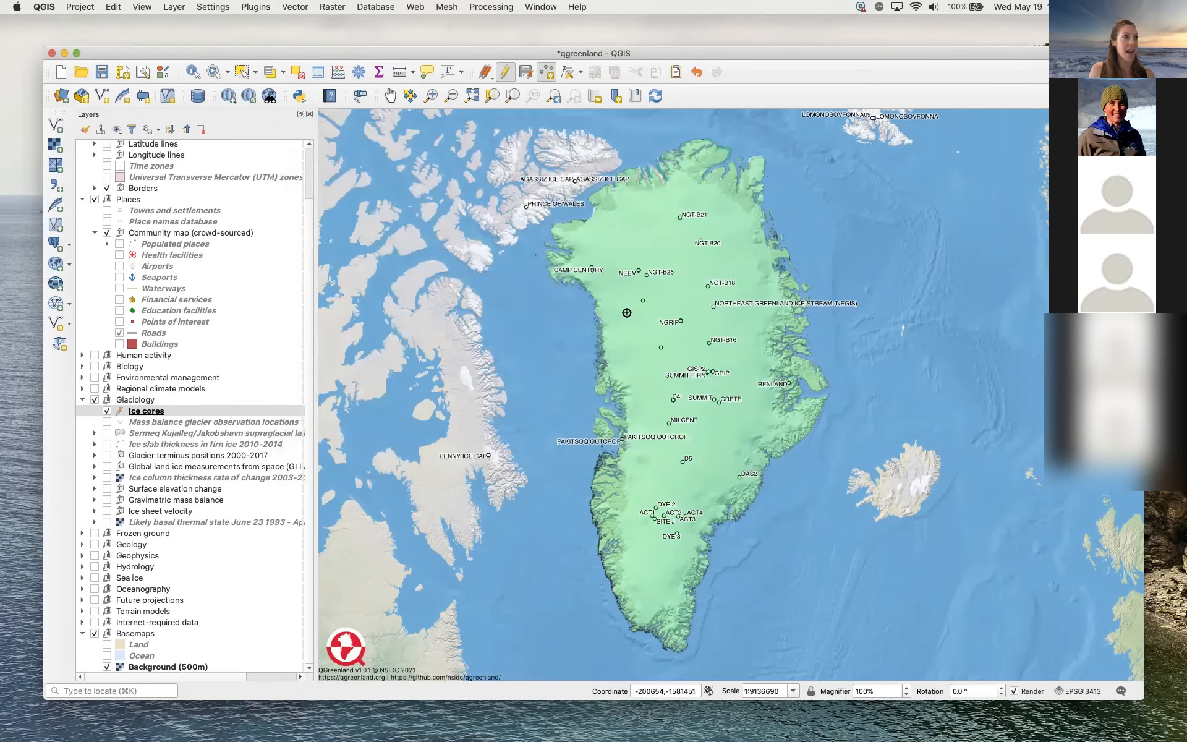
Open the attribute table of the Ice cores layer and inspect the description values of existing cores.
{"action": "scroll", "coordinate": [630, 317], "scroll_direction": "up", "scroll_amount": 1}
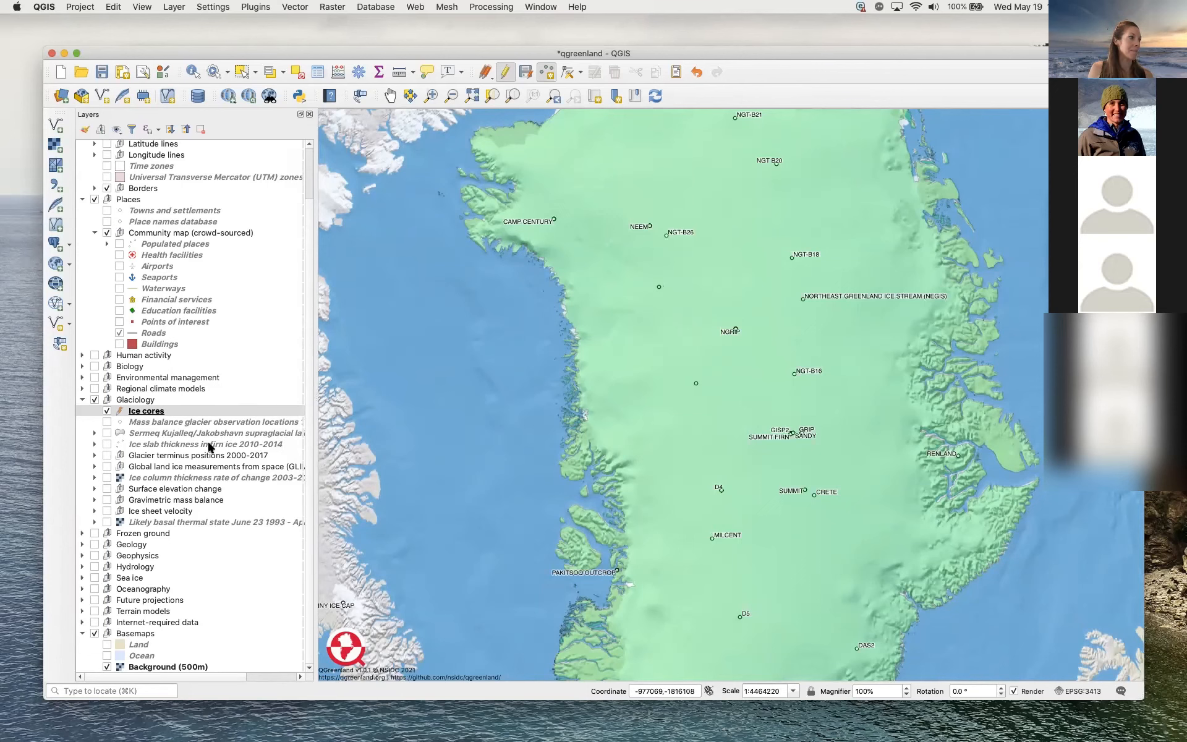
{"action": "mouse_move", "coordinate": [208, 446]}
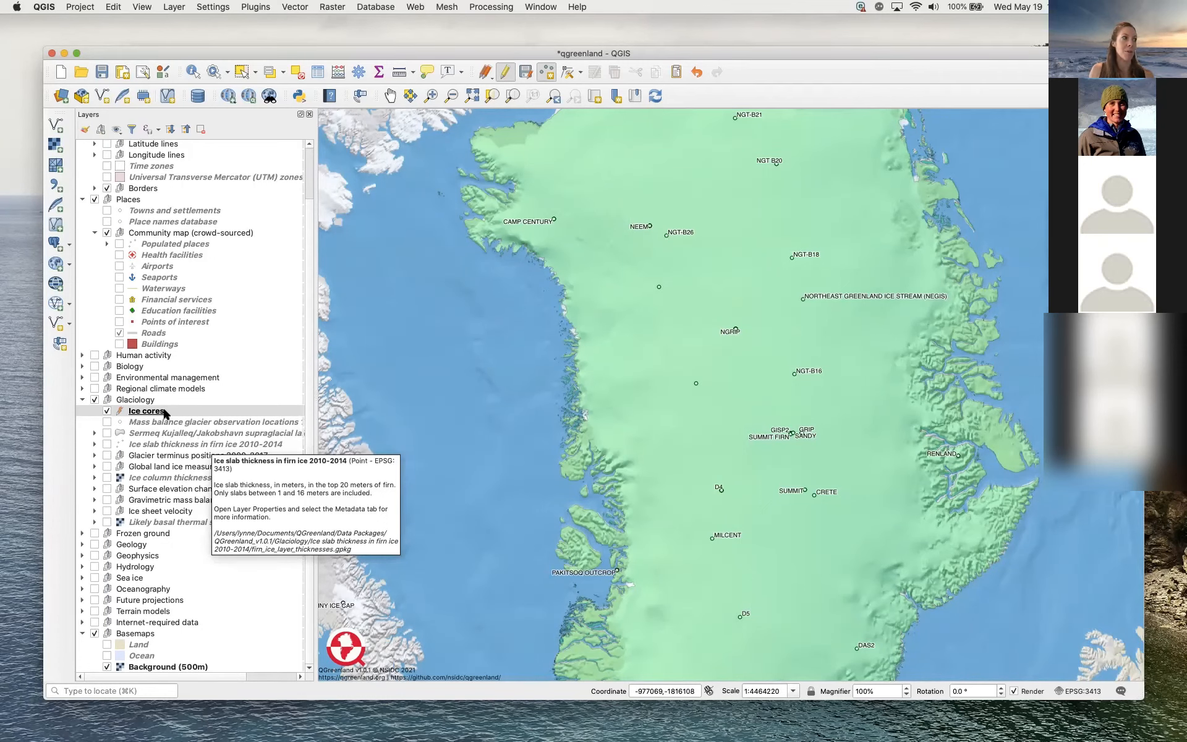
{"action": "mouse_move", "coordinate": [165, 413]}
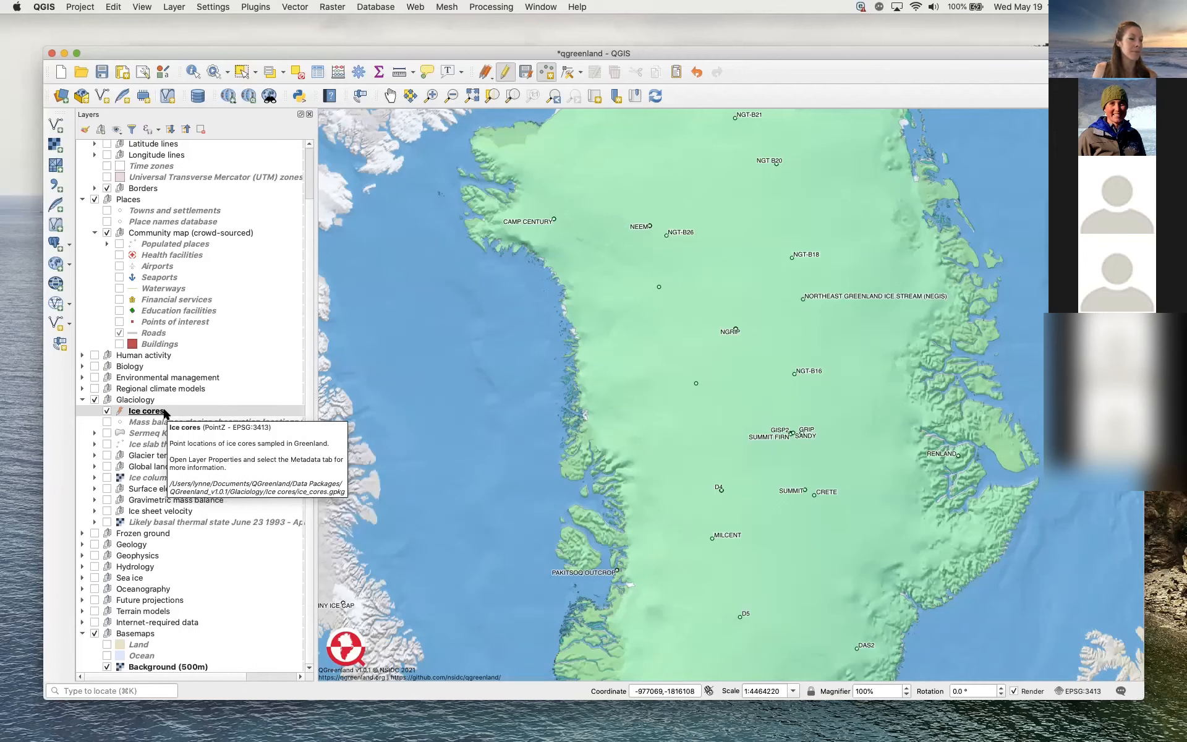
{"action": "right_click", "coordinate": [146, 413]}
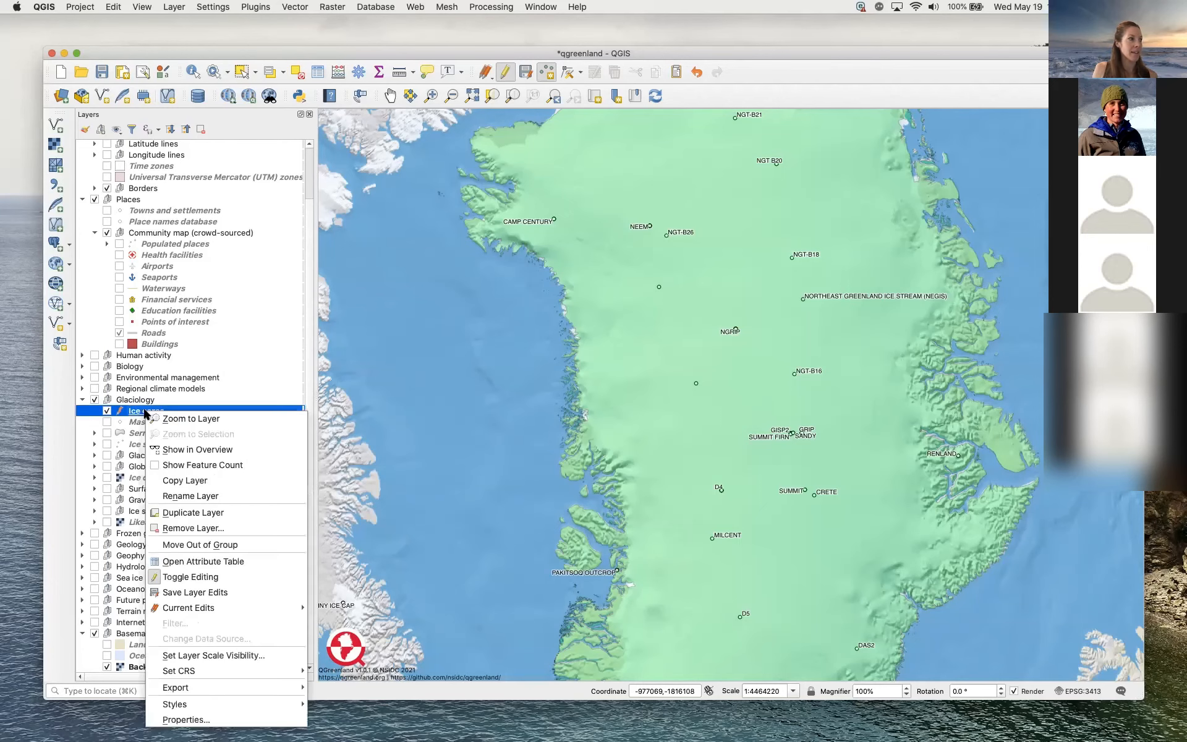
{"action": "left_click", "coordinate": [186, 561]}
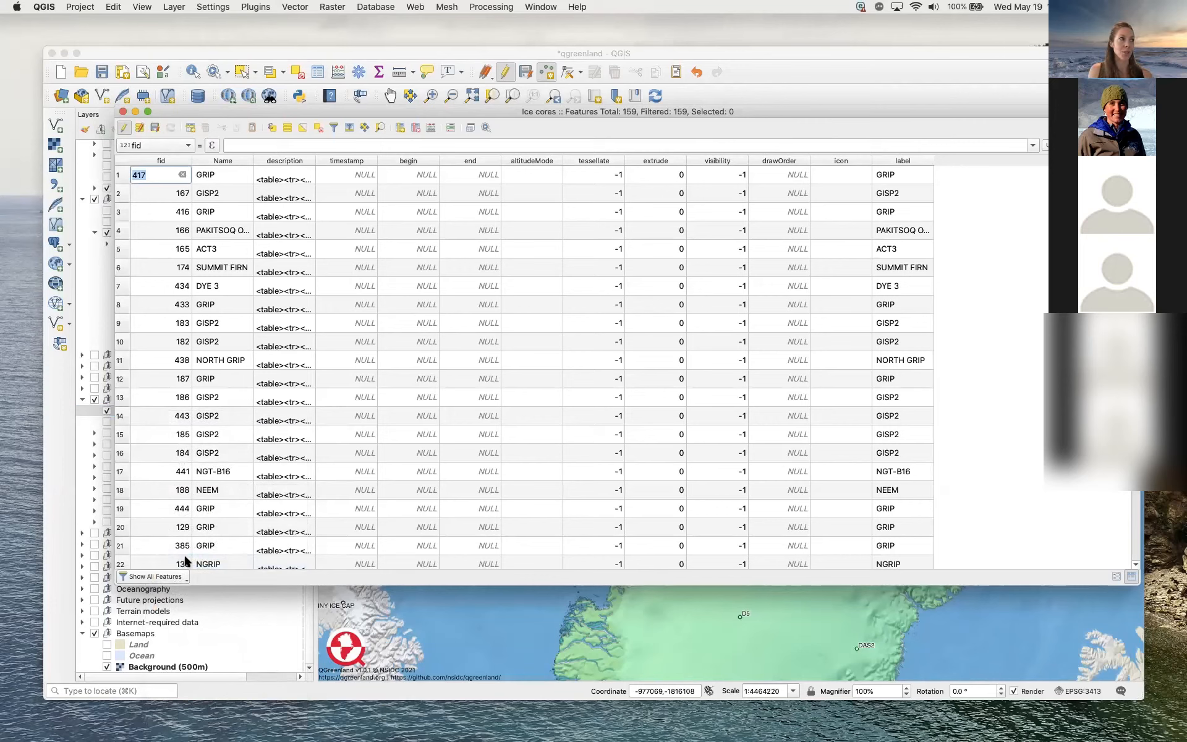
{"action": "double_click", "coordinate": [265, 340]}
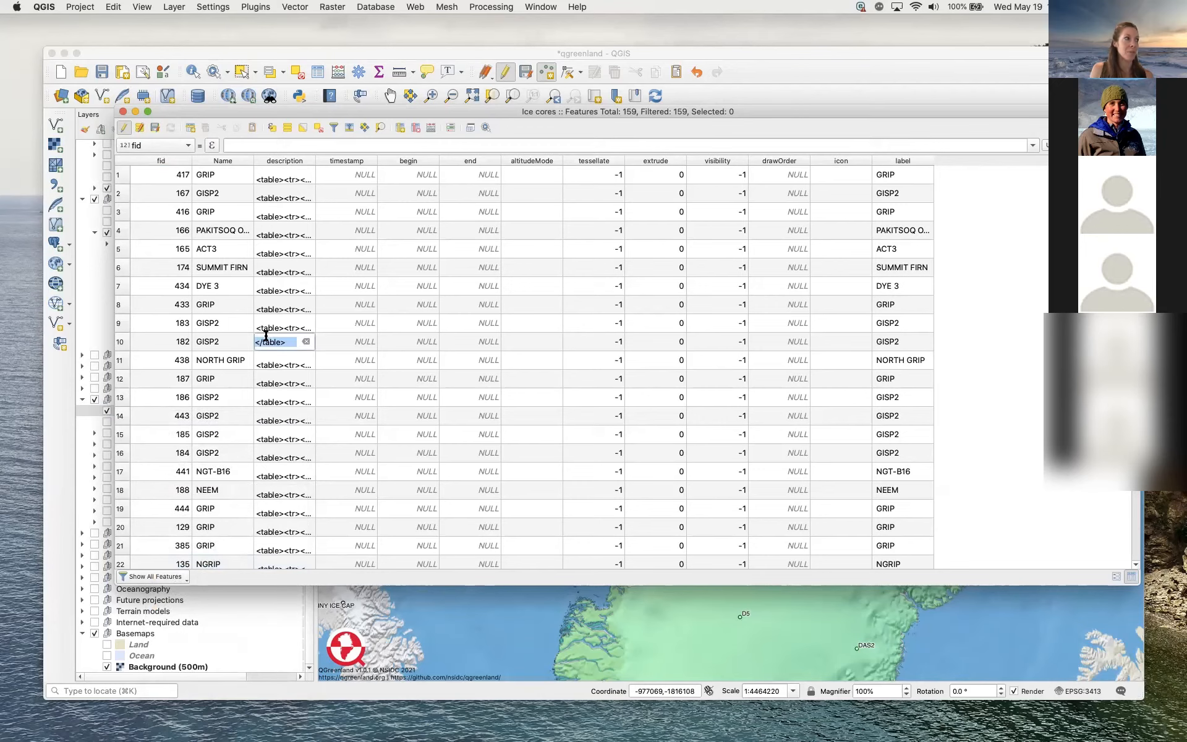
{"action": "double_click", "coordinate": [272, 247]}
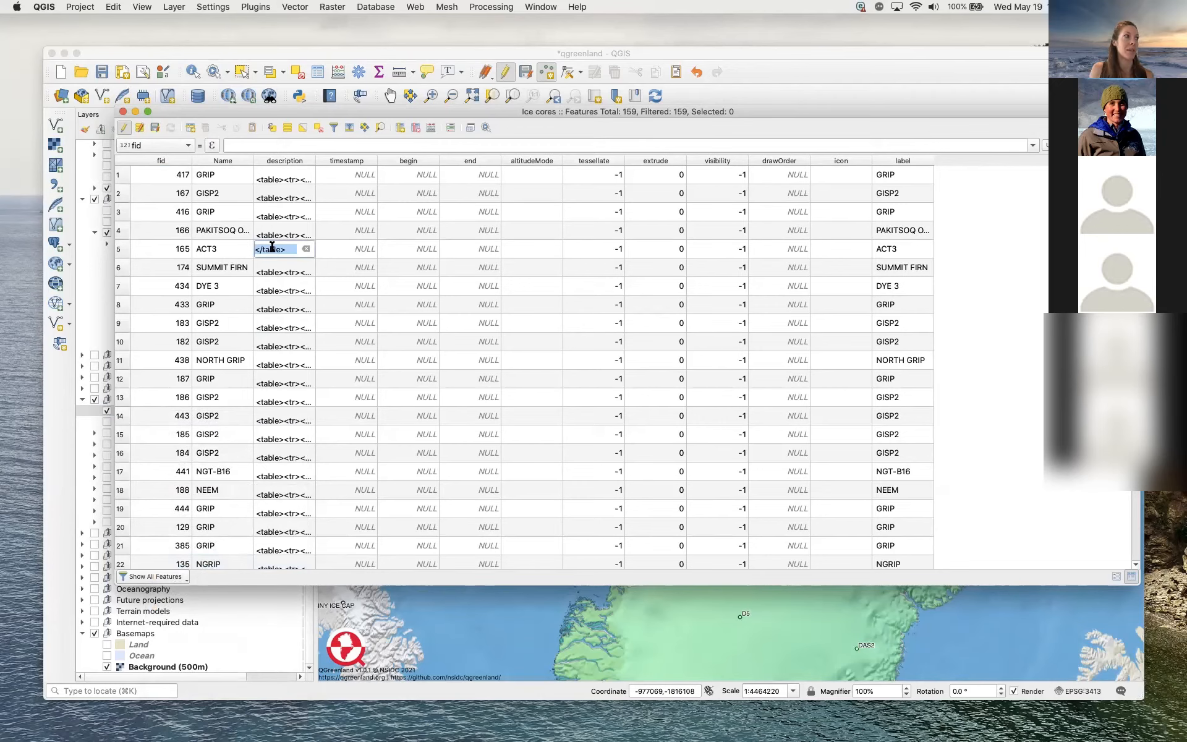
Find the manually added ice core record with fid 451 in the attribute table, select its row, and close the table.
{"action": "scroll", "coordinate": [275, 315], "scroll_direction": "down", "scroll_amount": 2}
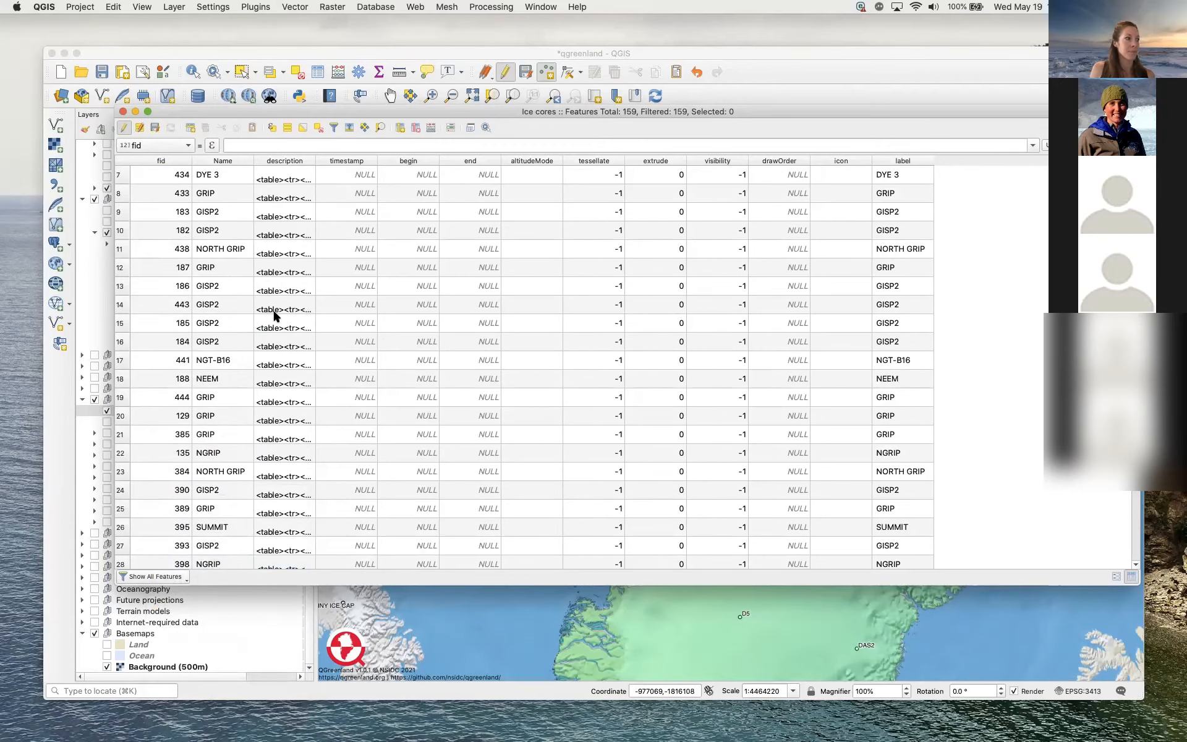
{"action": "scroll", "coordinate": [275, 315], "scroll_direction": "down", "scroll_amount": 3}
{"action": "scroll", "coordinate": [275, 315], "scroll_direction": "down", "scroll_amount": 7}
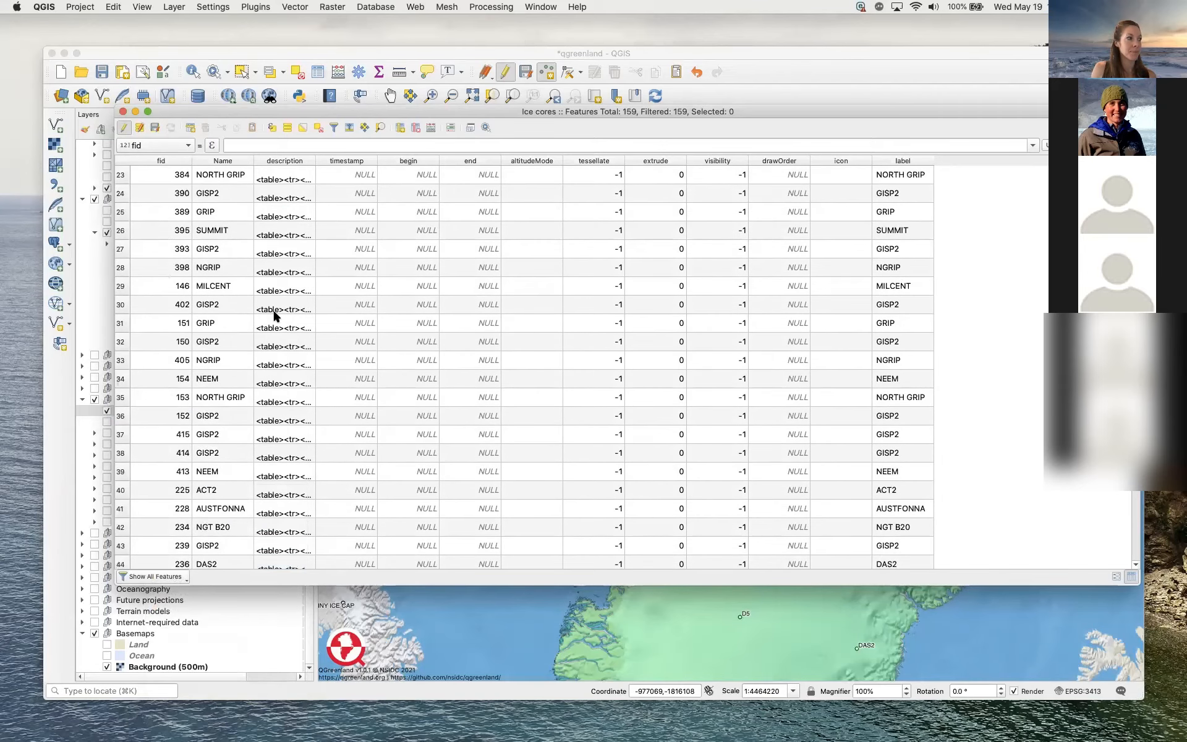
{"action": "scroll", "coordinate": [245, 361], "scroll_direction": "down", "scroll_amount": 2}
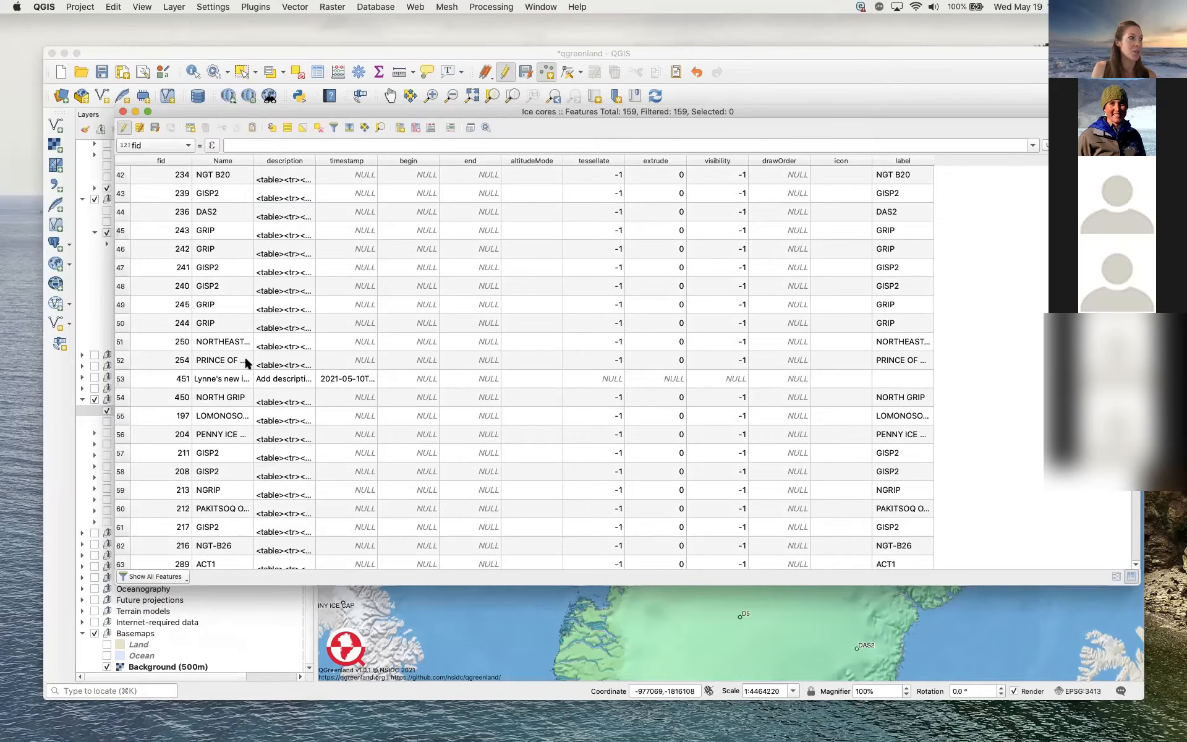
{"action": "scroll", "coordinate": [245, 361], "scroll_direction": "down", "scroll_amount": 3}
{"action": "scroll", "coordinate": [244, 355], "scroll_direction": "down", "scroll_amount": 2}
{"action": "scroll", "coordinate": [243, 355], "scroll_direction": "up", "scroll_amount": 4}
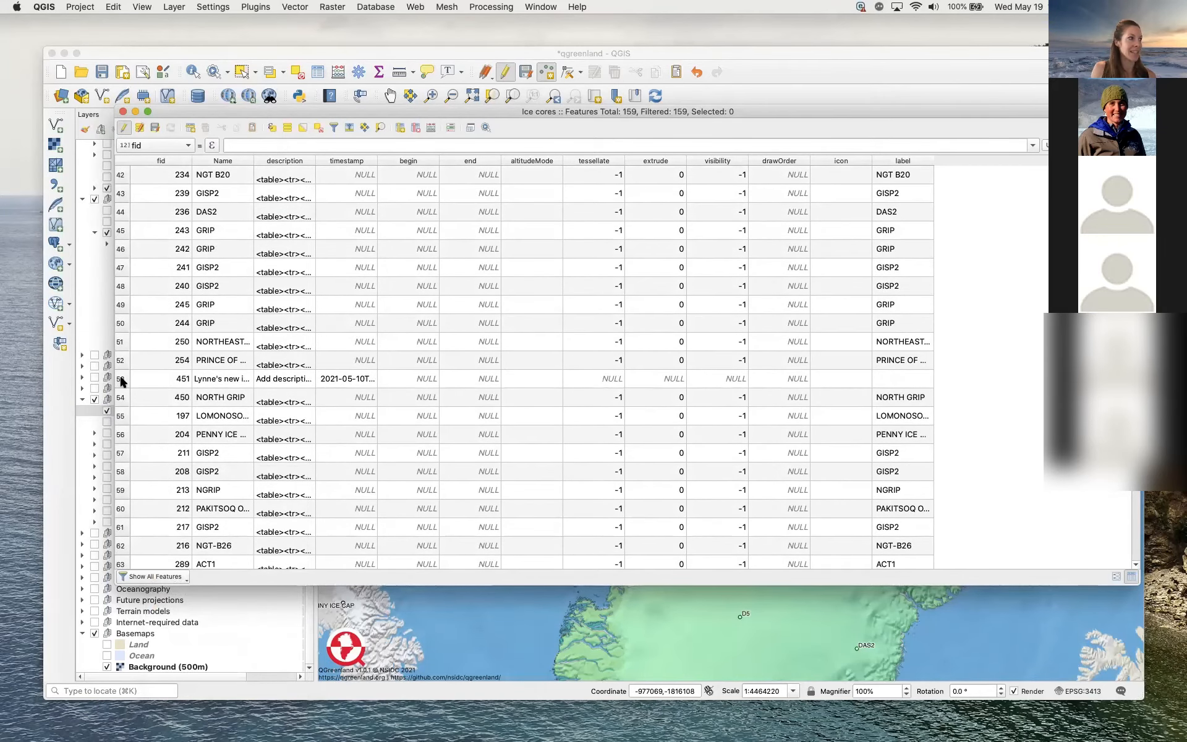
{"action": "left_click", "coordinate": [121, 379]}
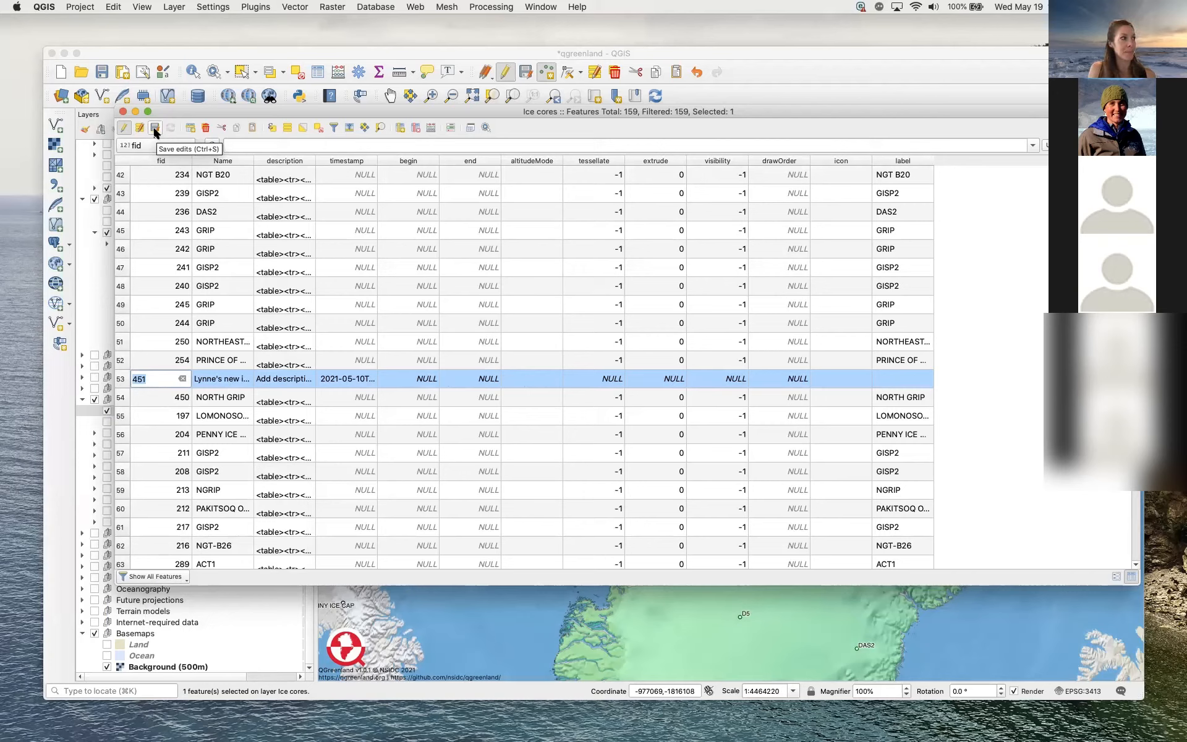
{"action": "left_click", "coordinate": [123, 112]}
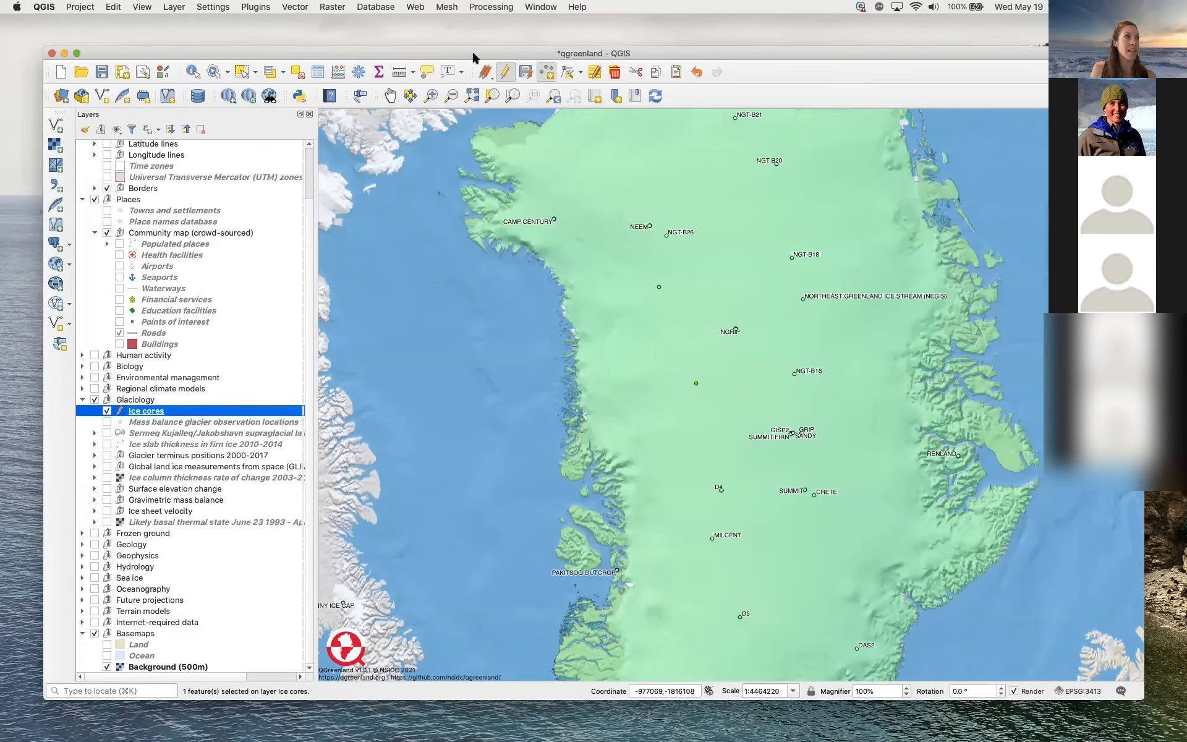
Stop editing the Ice cores layer and discard its unsaved changes.
{"action": "left_click", "coordinate": [502, 72]}
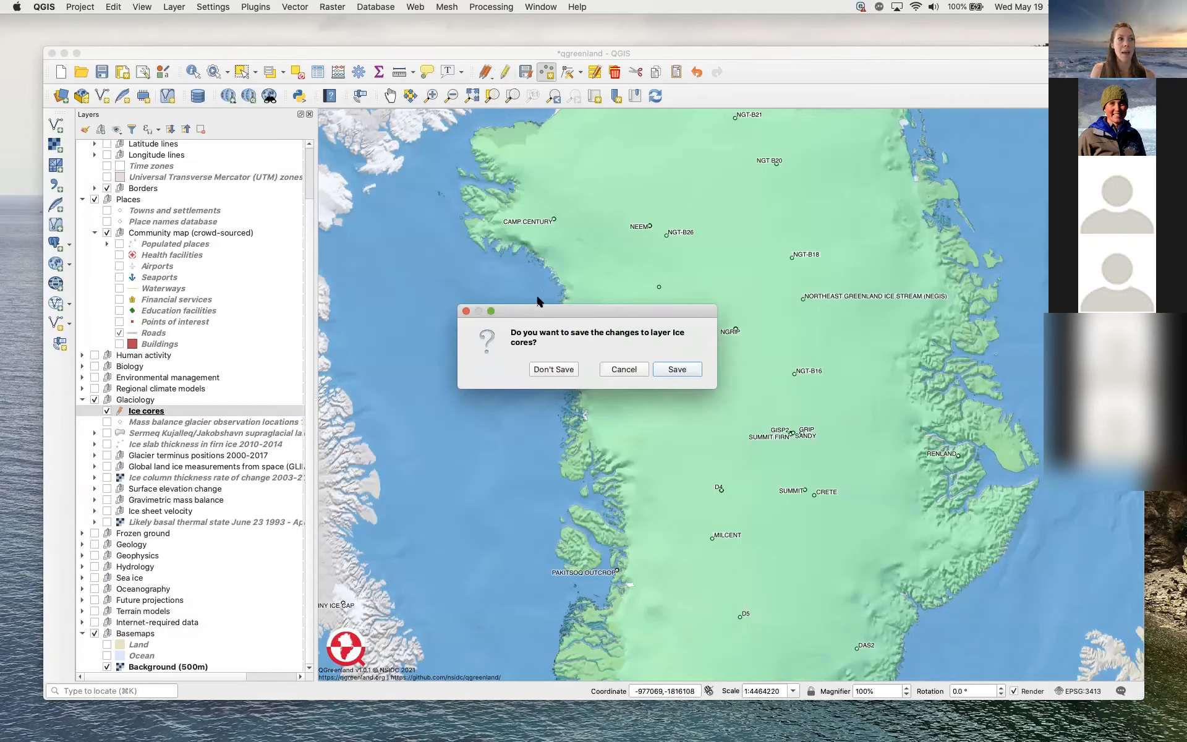
{"action": "left_click", "coordinate": [554, 370]}
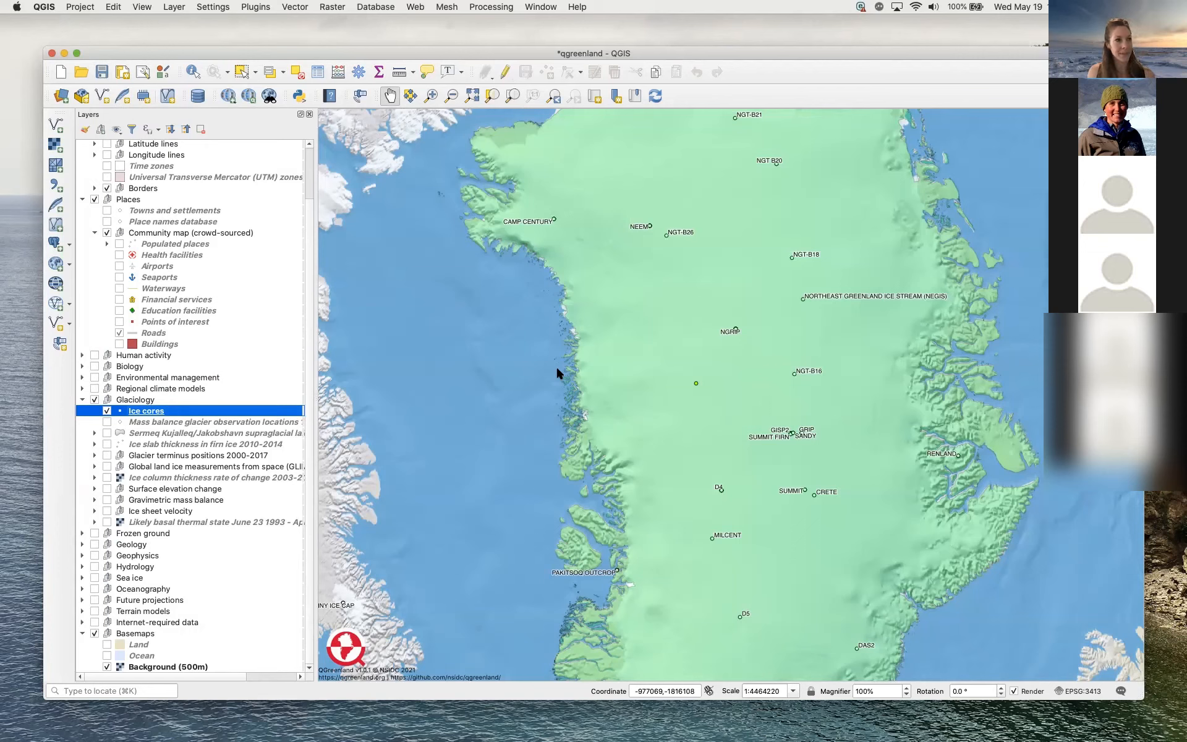
{"action": "left_click", "coordinate": [556, 372]}
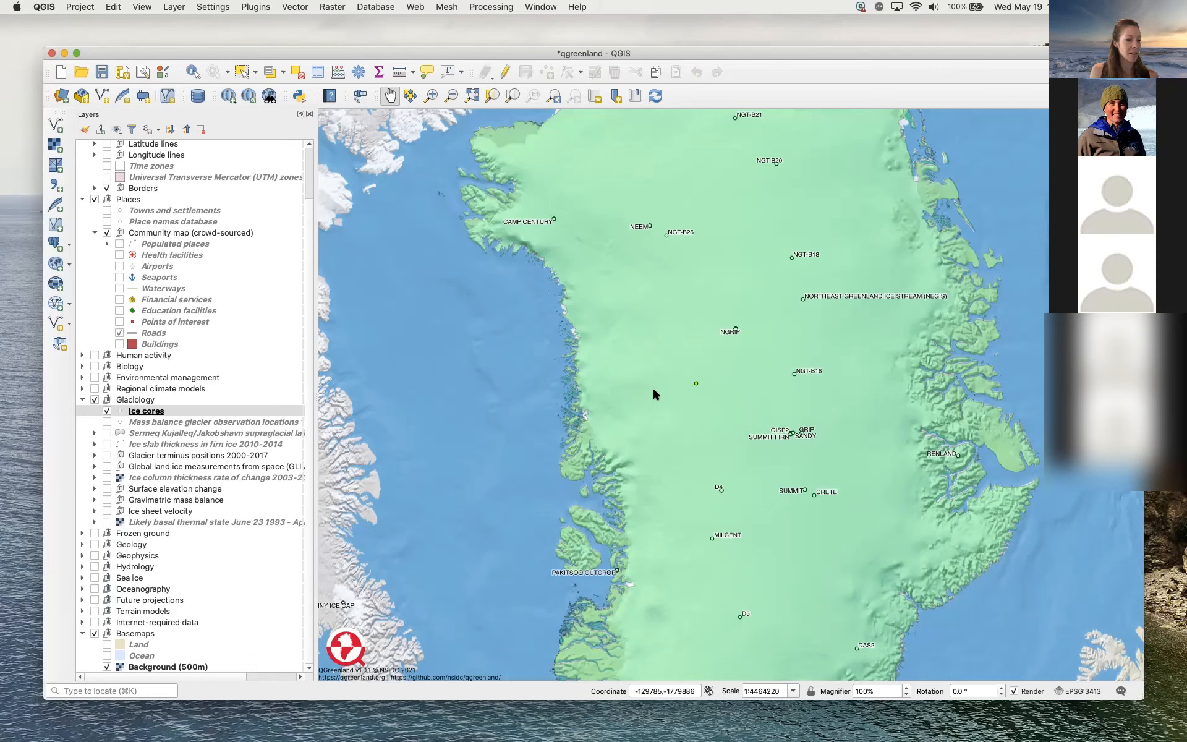
Start a new point shapefile layer with file name "New point layer" and the project CRS EPSG:3413 - WGS 84 / NSIDC Sea Ice Polar Stereographic North.
{"action": "left_click", "coordinate": [100, 96]}
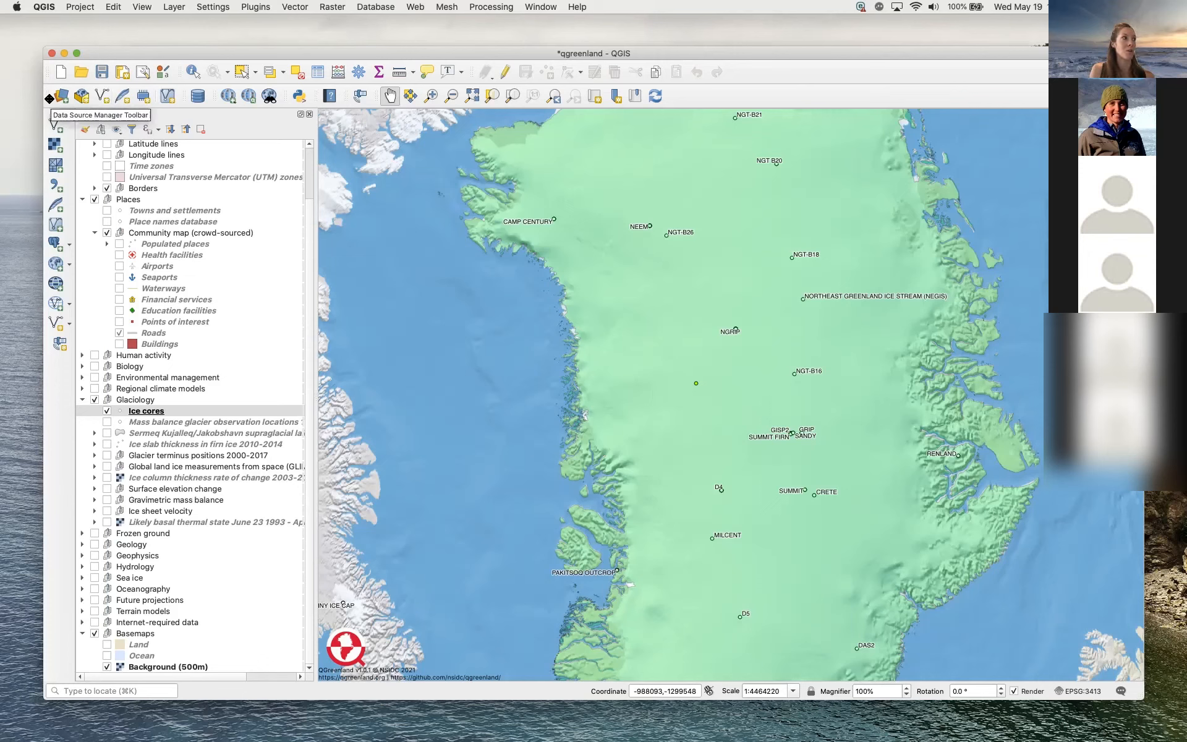
{"action": "left_click", "coordinate": [103, 96]}
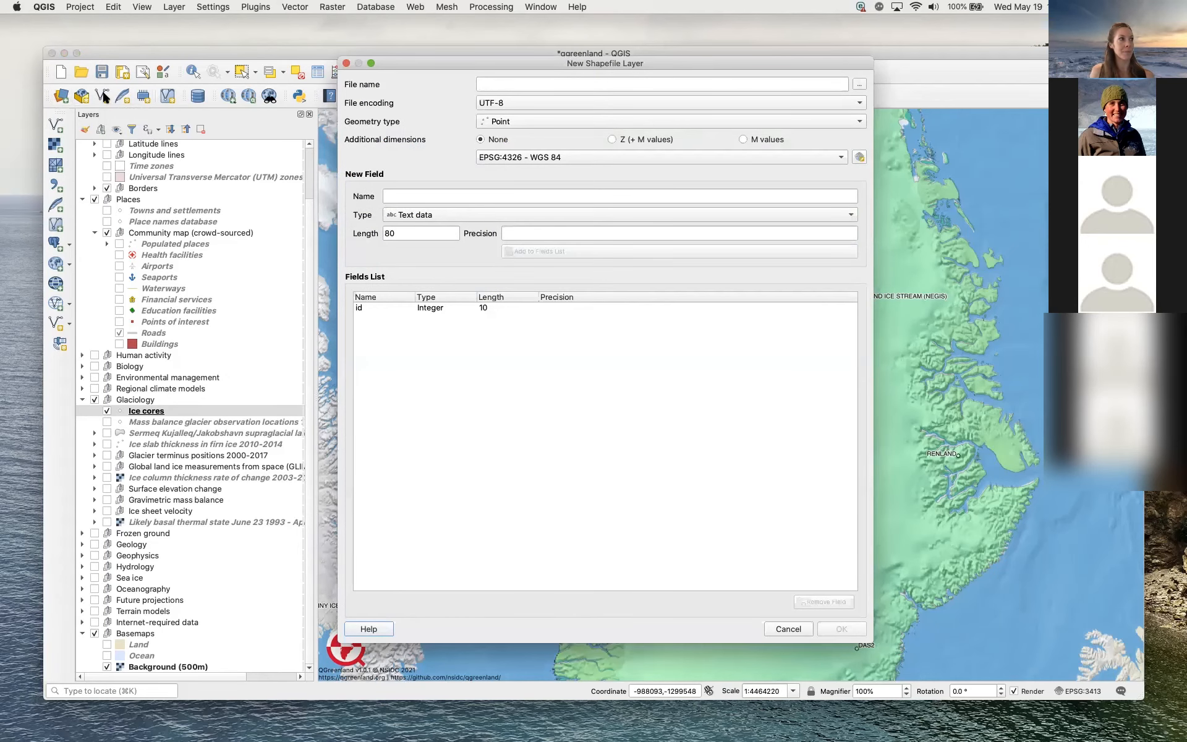
{"action": "left_click", "coordinate": [534, 83]}
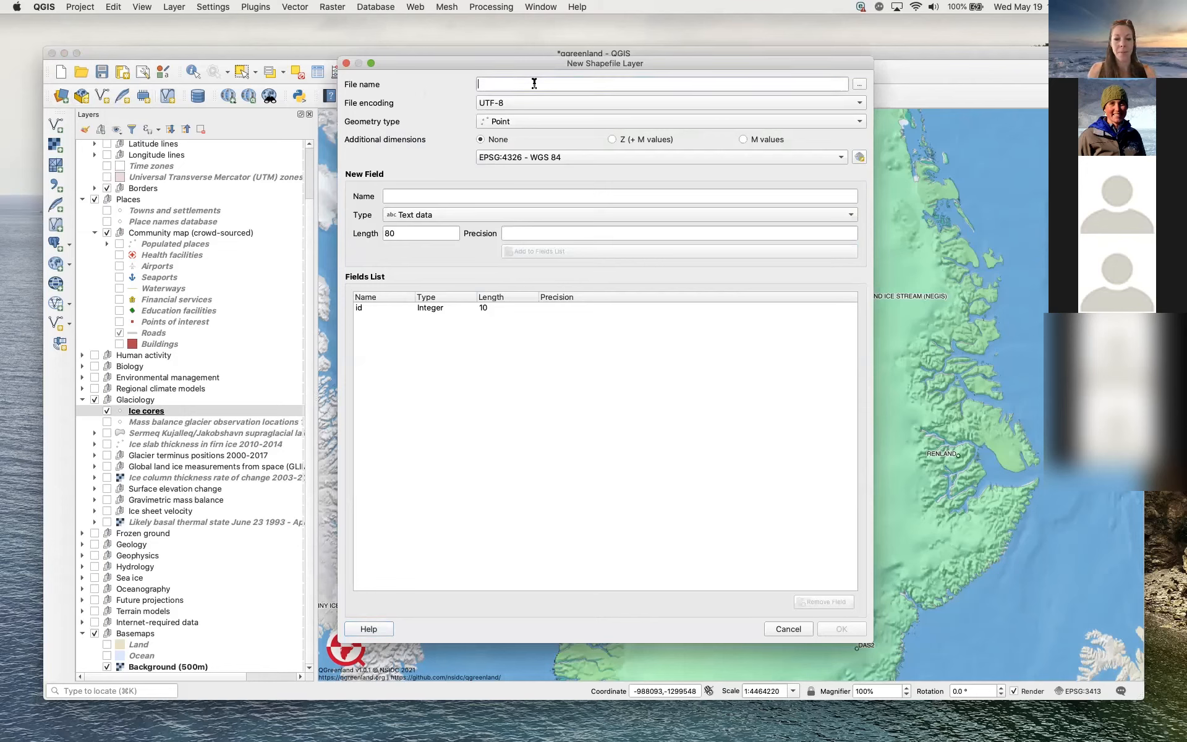
{"action": "type", "text": "New point layer"}
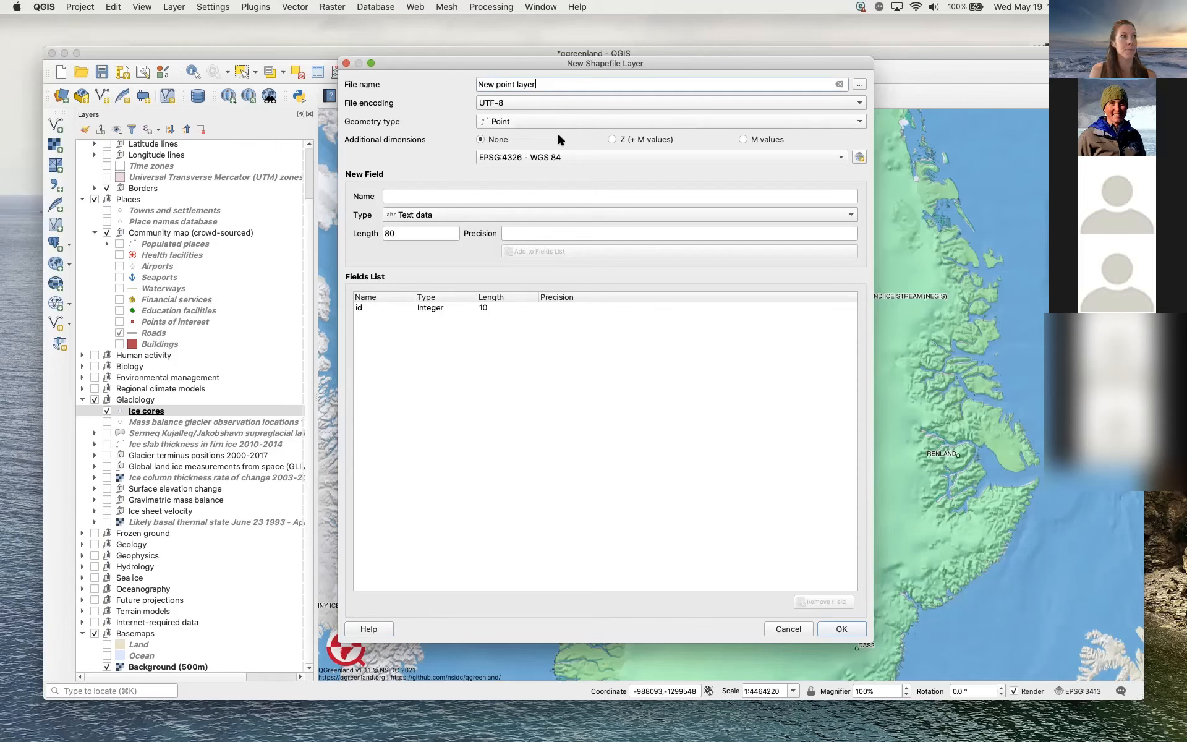
{"action": "left_click", "coordinate": [573, 157]}
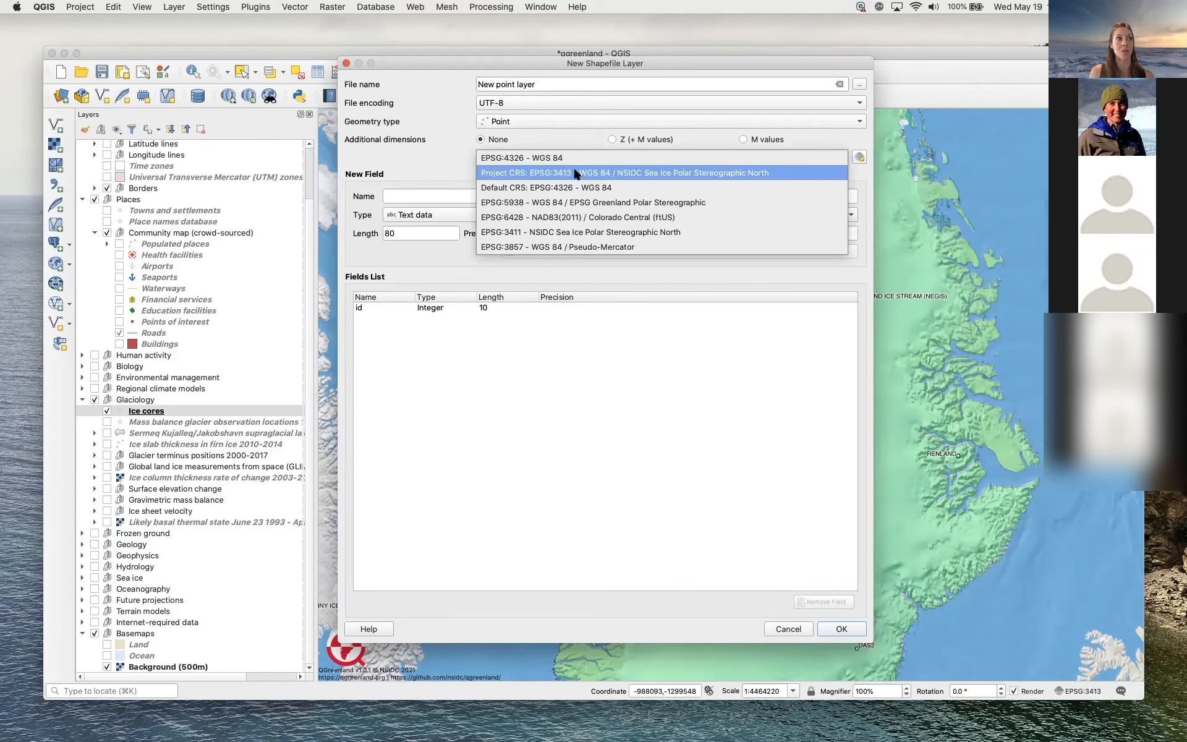
{"action": "left_click", "coordinate": [575, 173]}
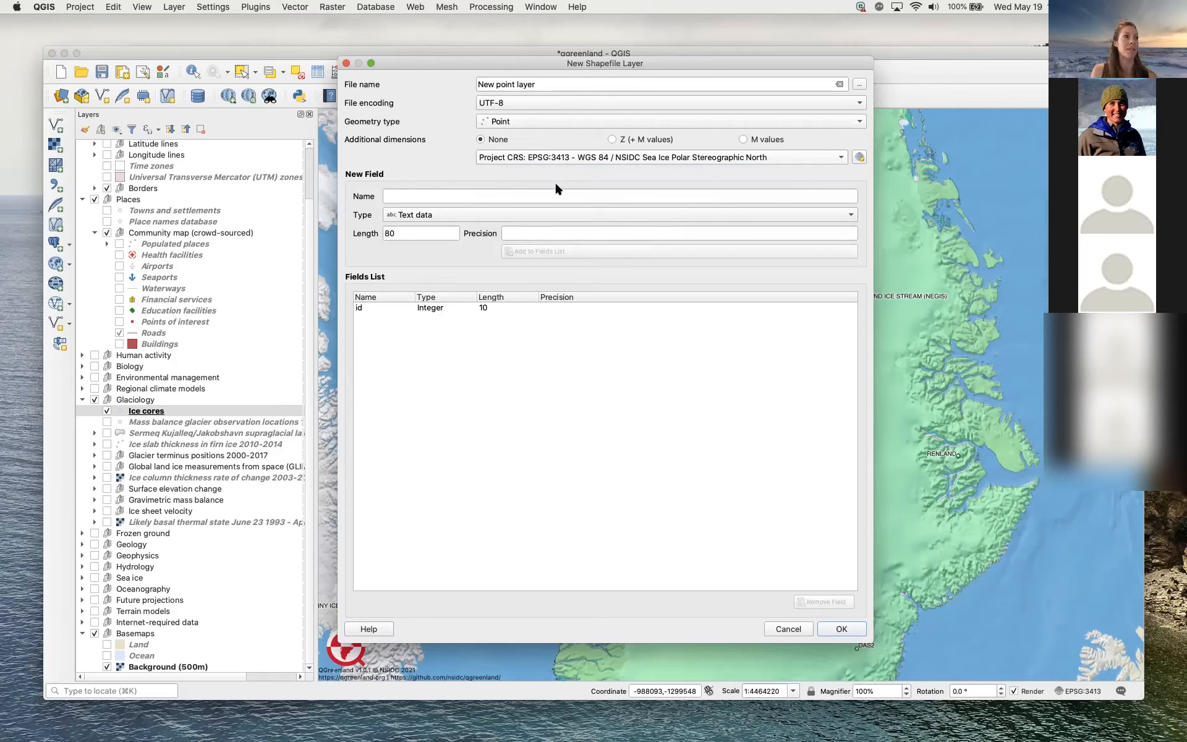
Add a text data field called Name with length 30 to the new shapefile's fields list.
{"action": "left_click", "coordinate": [438, 196]}
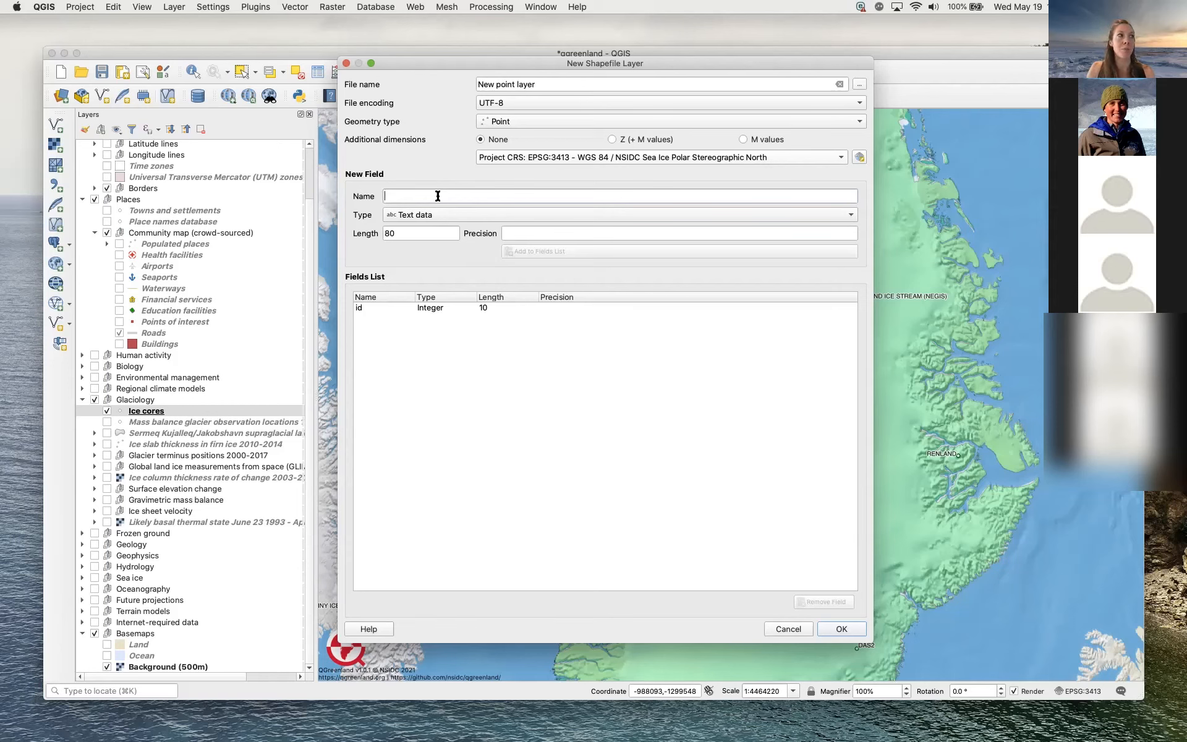
{"action": "type", "text": "Name"}
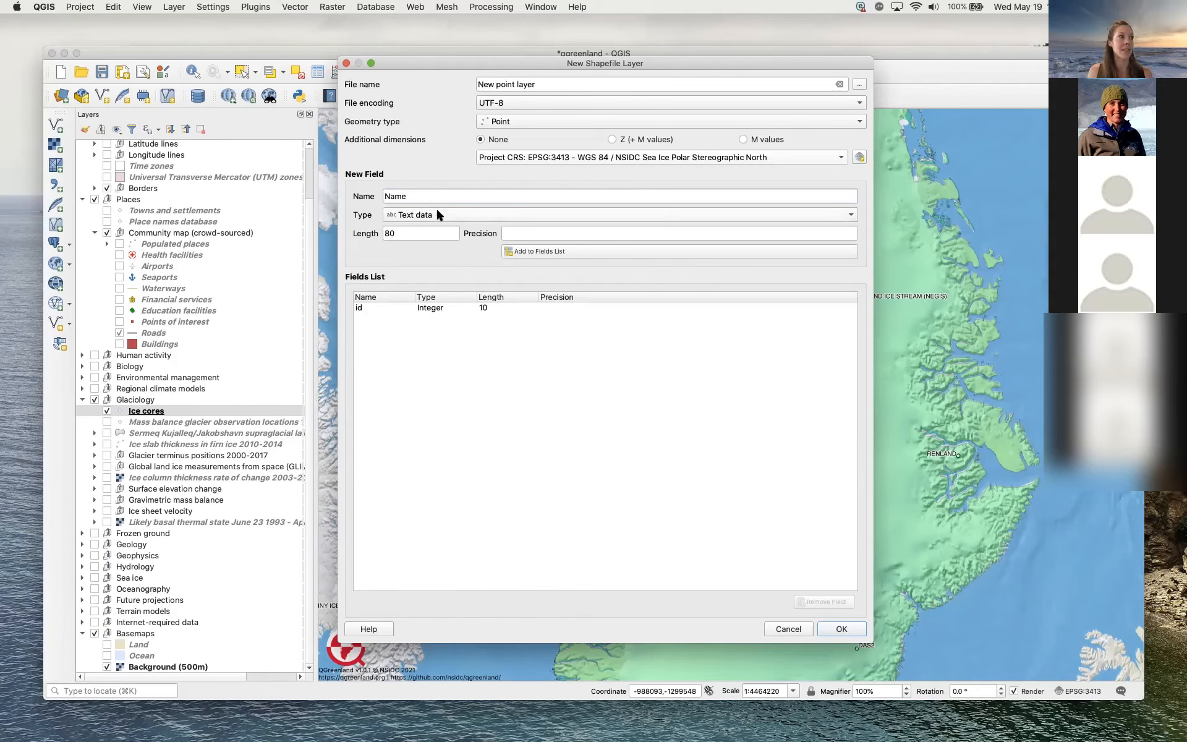
{"action": "left_click", "coordinate": [436, 211]}
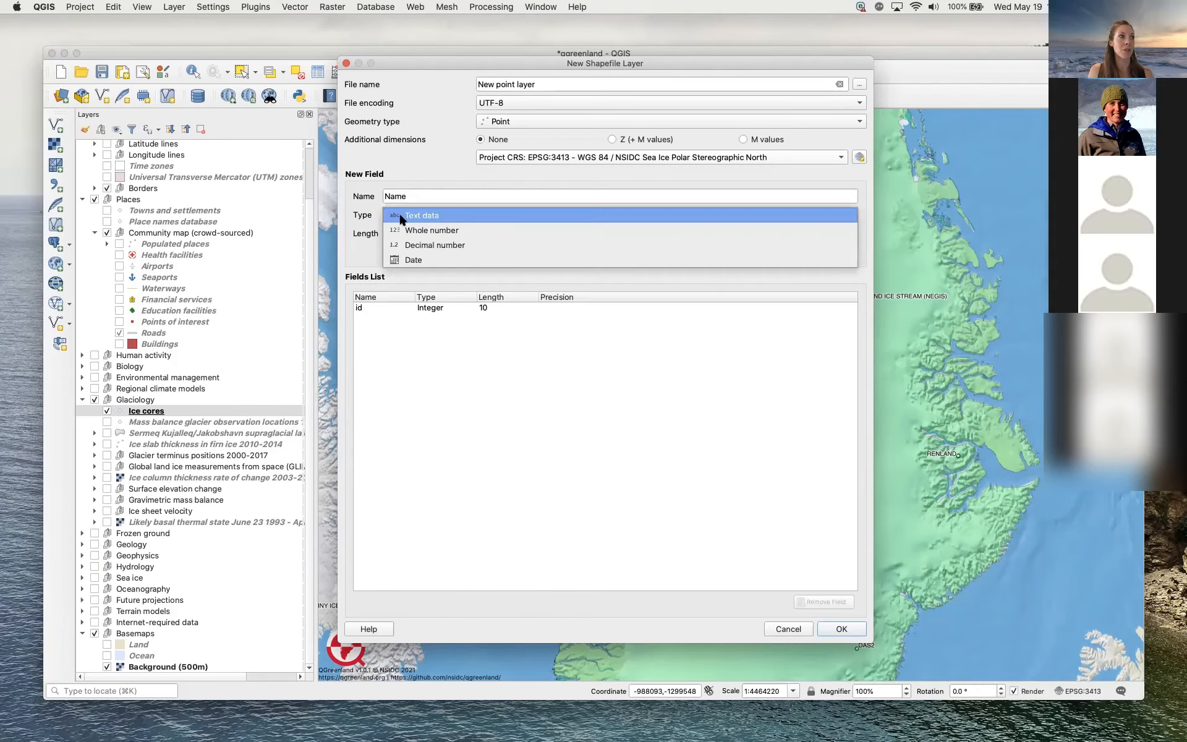
{"action": "left_click", "coordinate": [446, 214]}
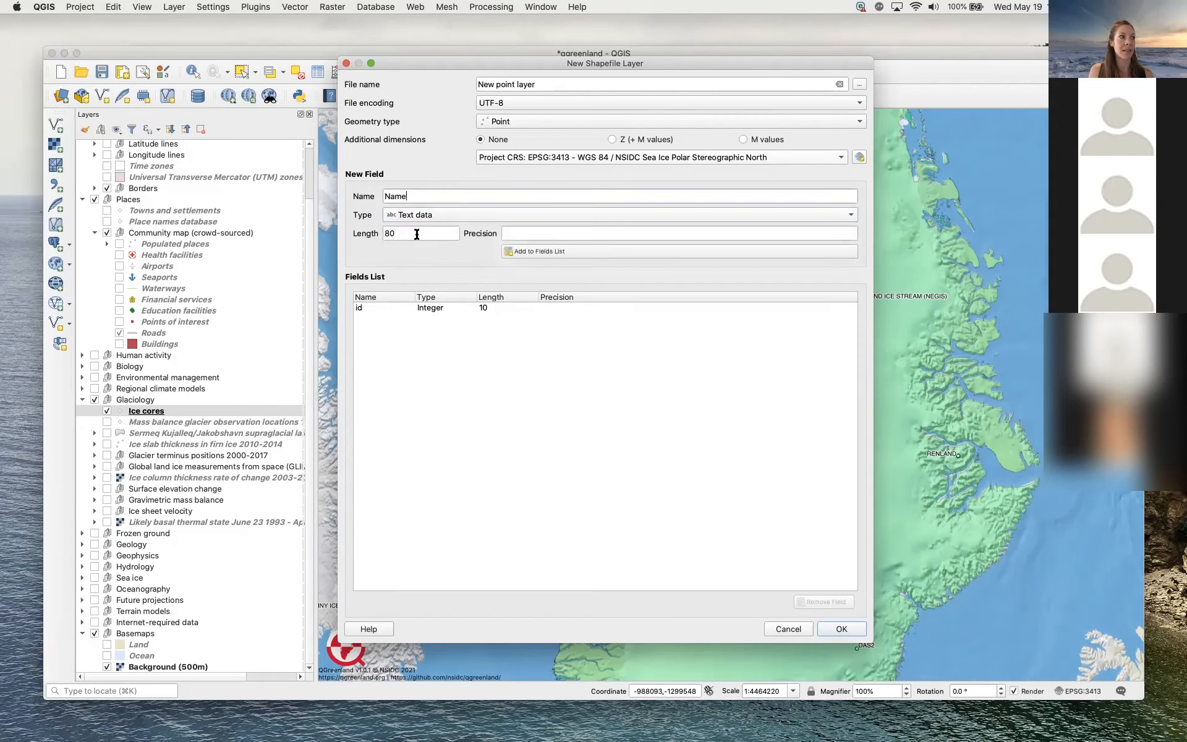
{"action": "left_click_drag", "start_coordinate": [417, 234], "coordinate": [388, 234]}
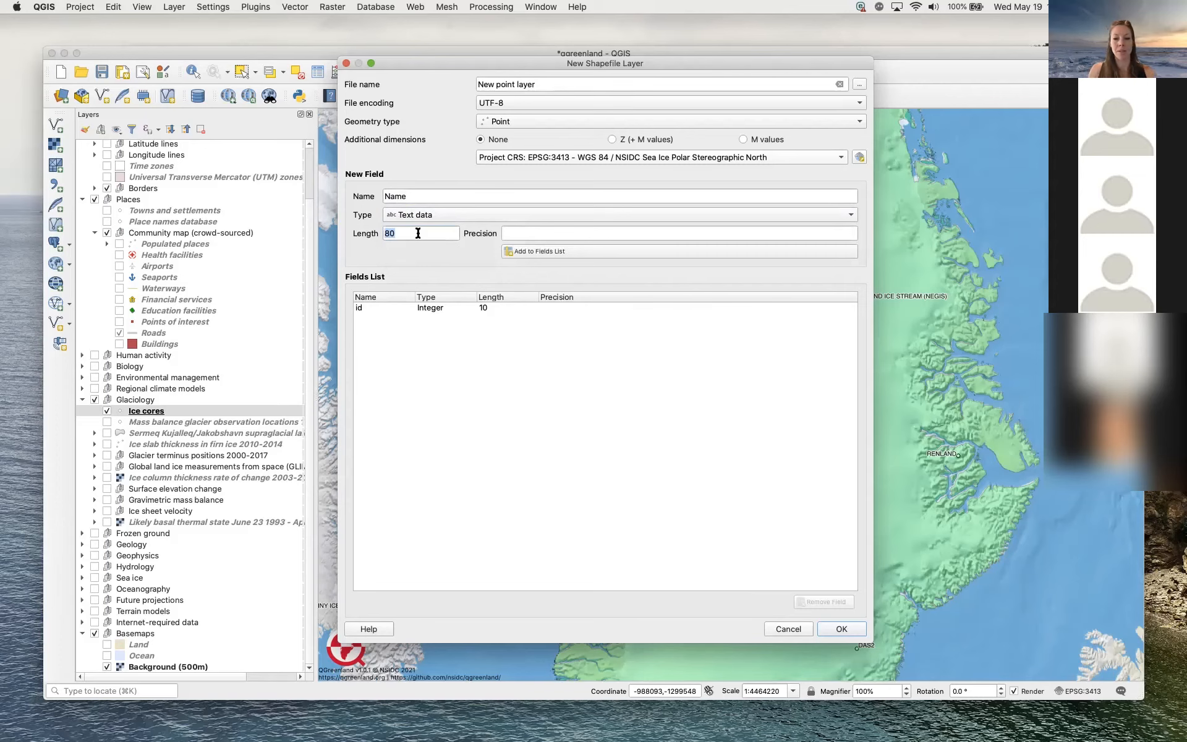
{"action": "type", "text": "30"}
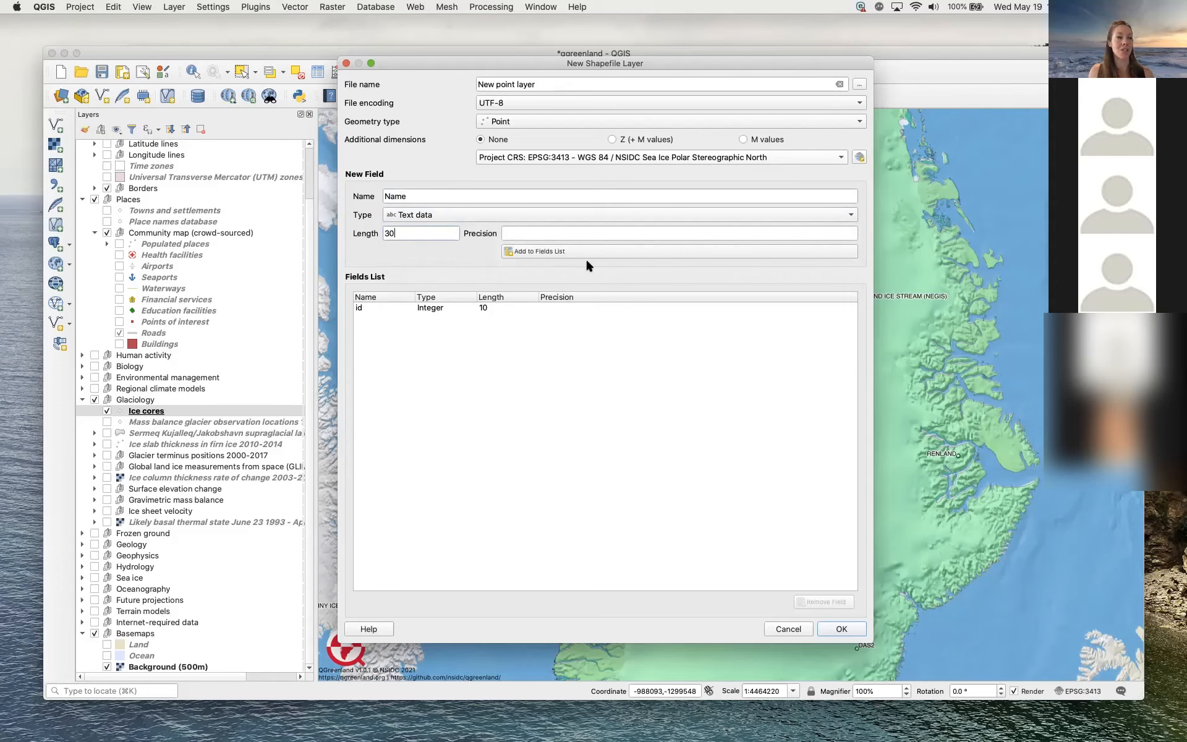
{"action": "left_click", "coordinate": [569, 250]}
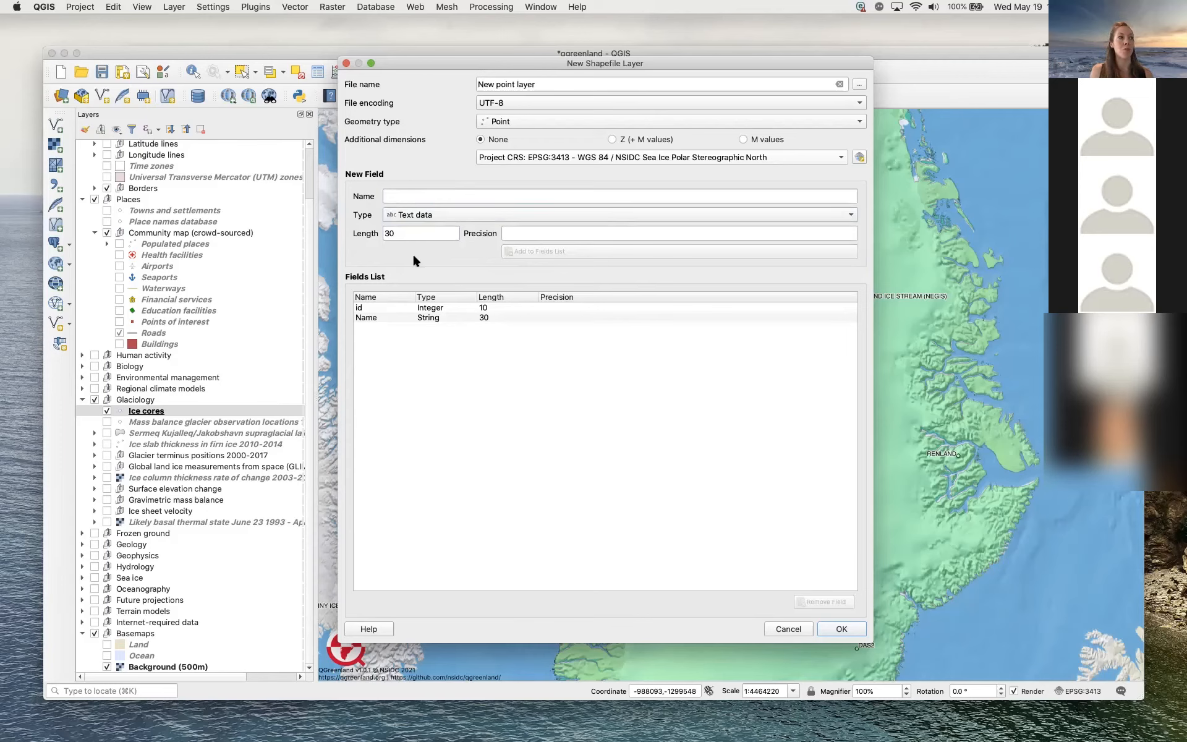
Create the shapefile layer, move New point layer out of the Glaciology group, and select it.
{"action": "left_click", "coordinate": [431, 217]}
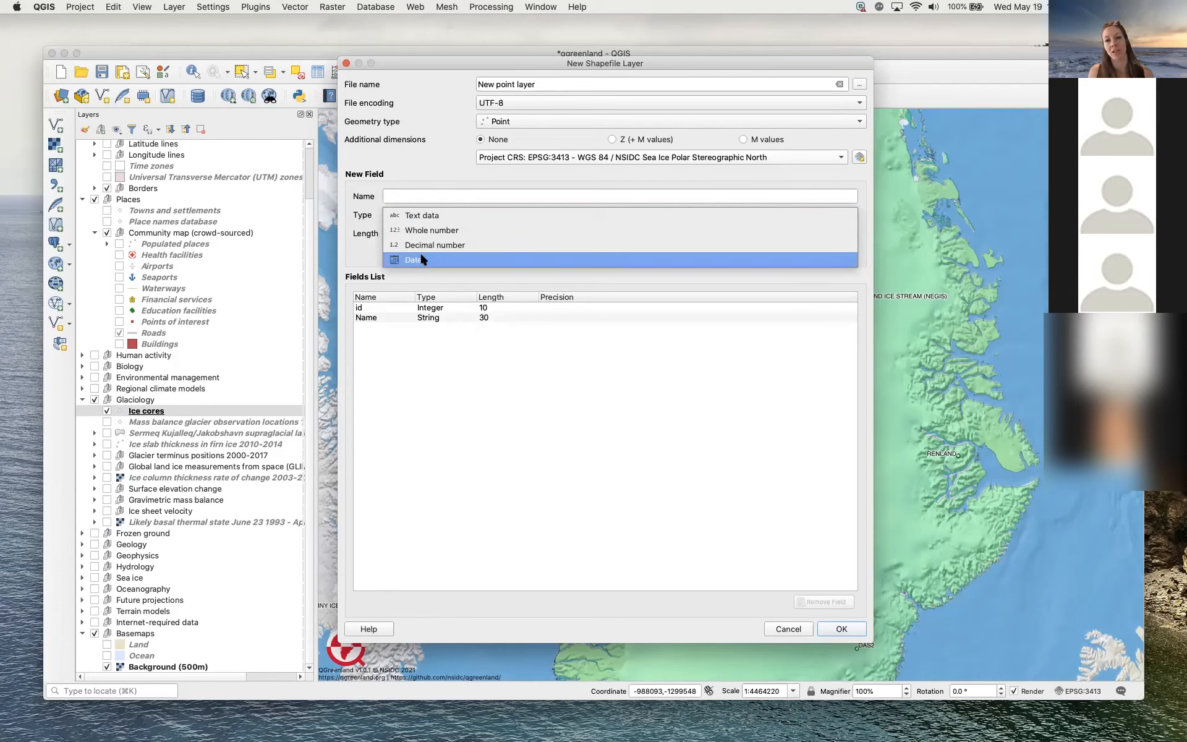
{"action": "left_click", "coordinate": [357, 261]}
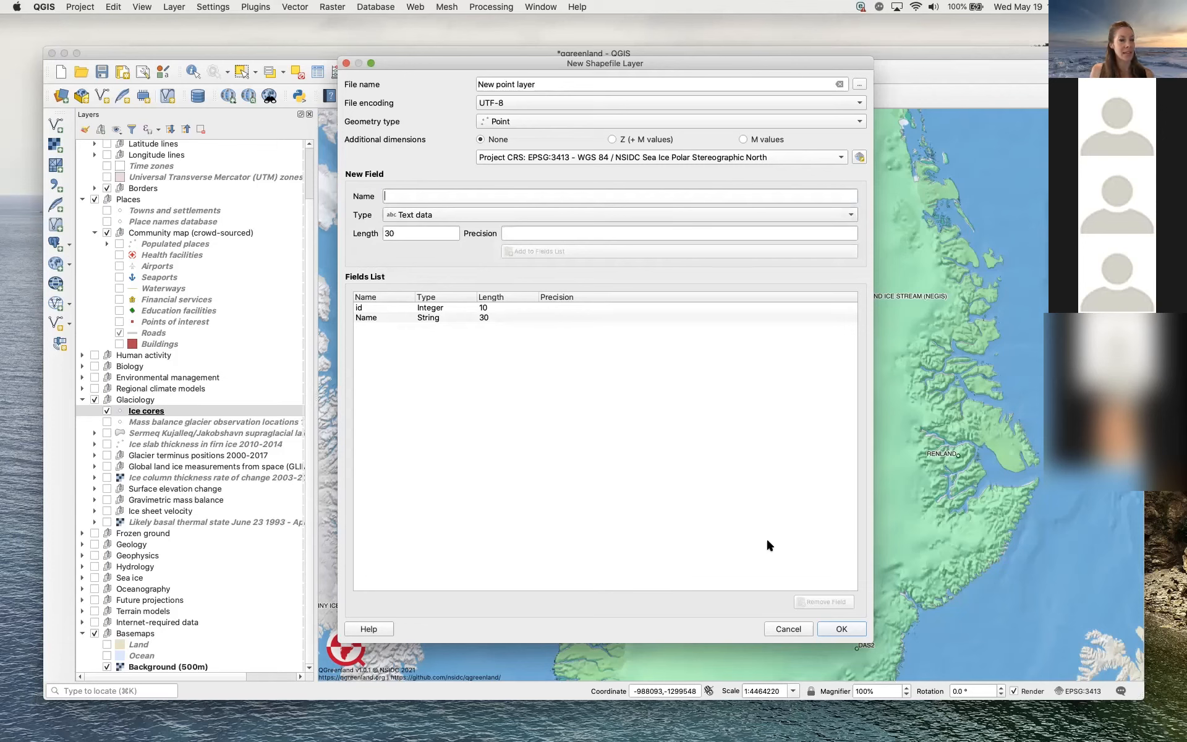
{"action": "left_click", "coordinate": [842, 629]}
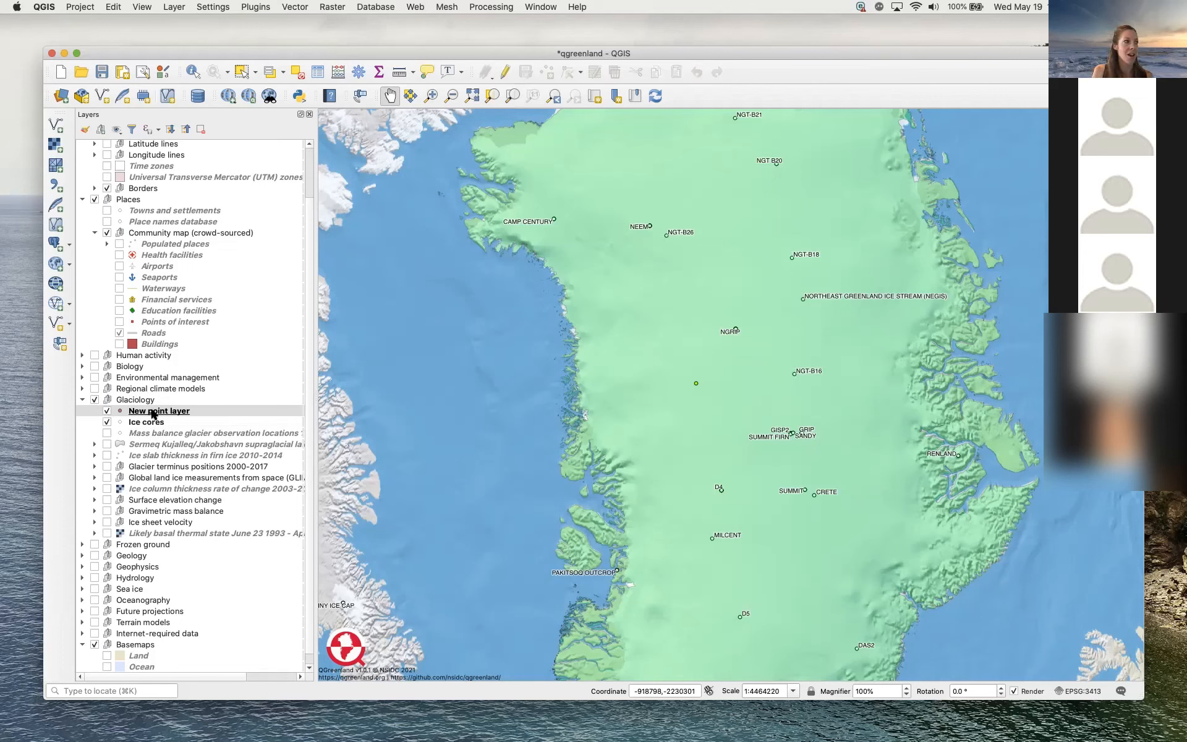
{"action": "right_click", "coordinate": [153, 413]}
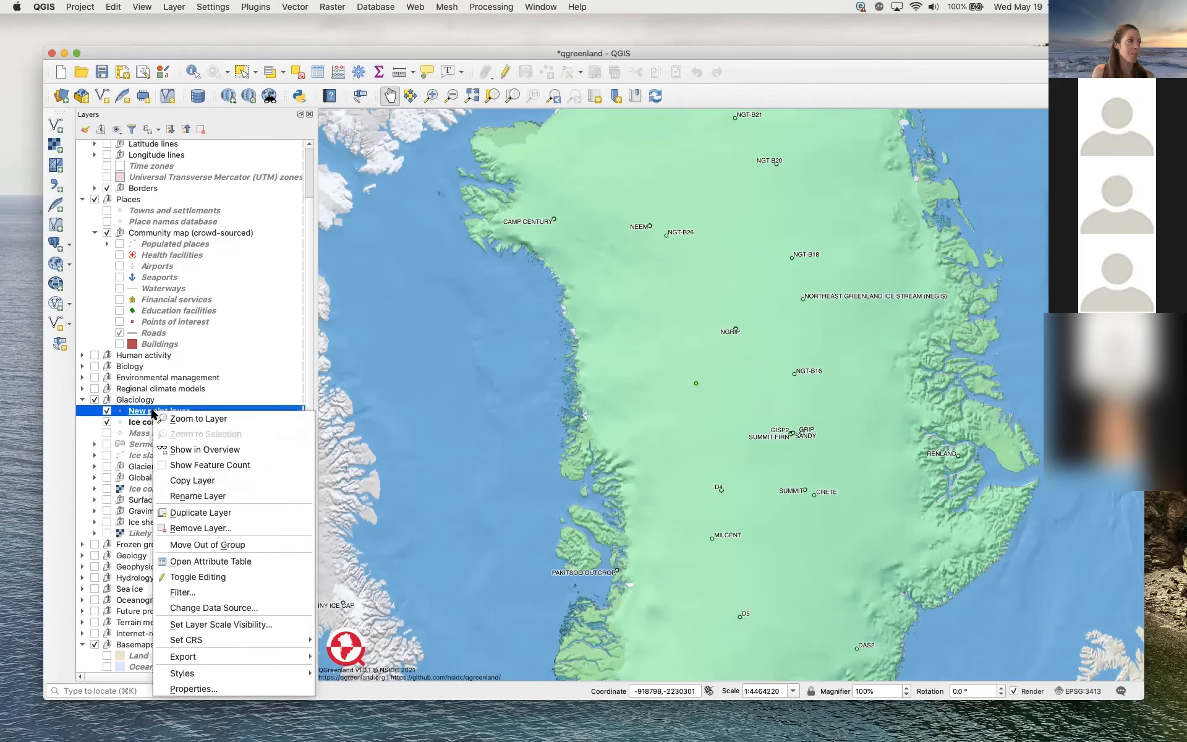
{"action": "left_click", "coordinate": [191, 544]}
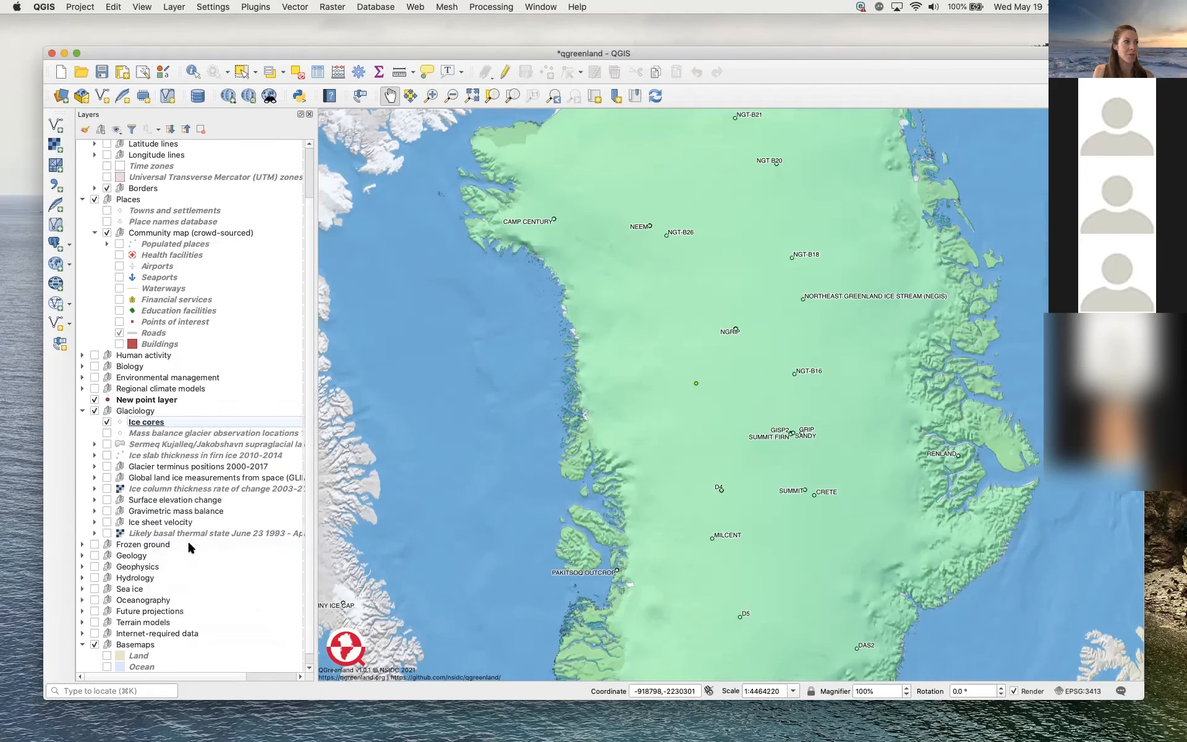
{"action": "left_click", "coordinate": [146, 400]}
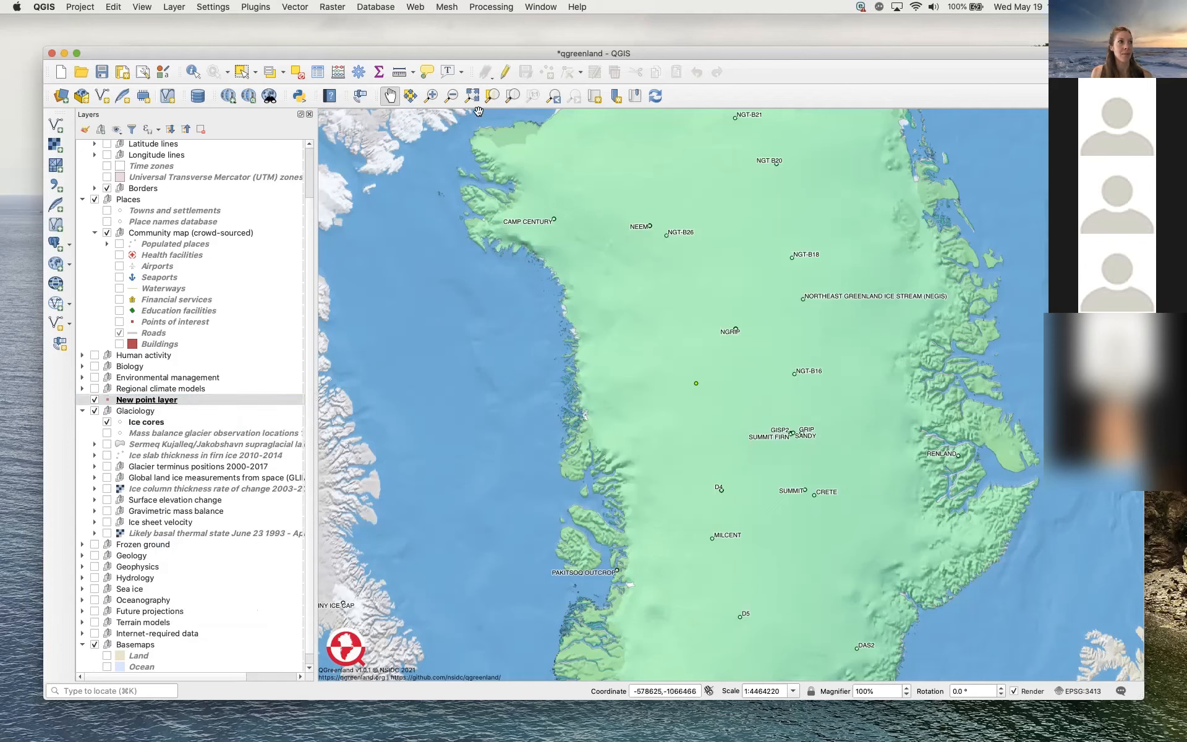
{"action": "left_click", "coordinate": [505, 74]}
{"action": "left_click", "coordinate": [544, 72]}
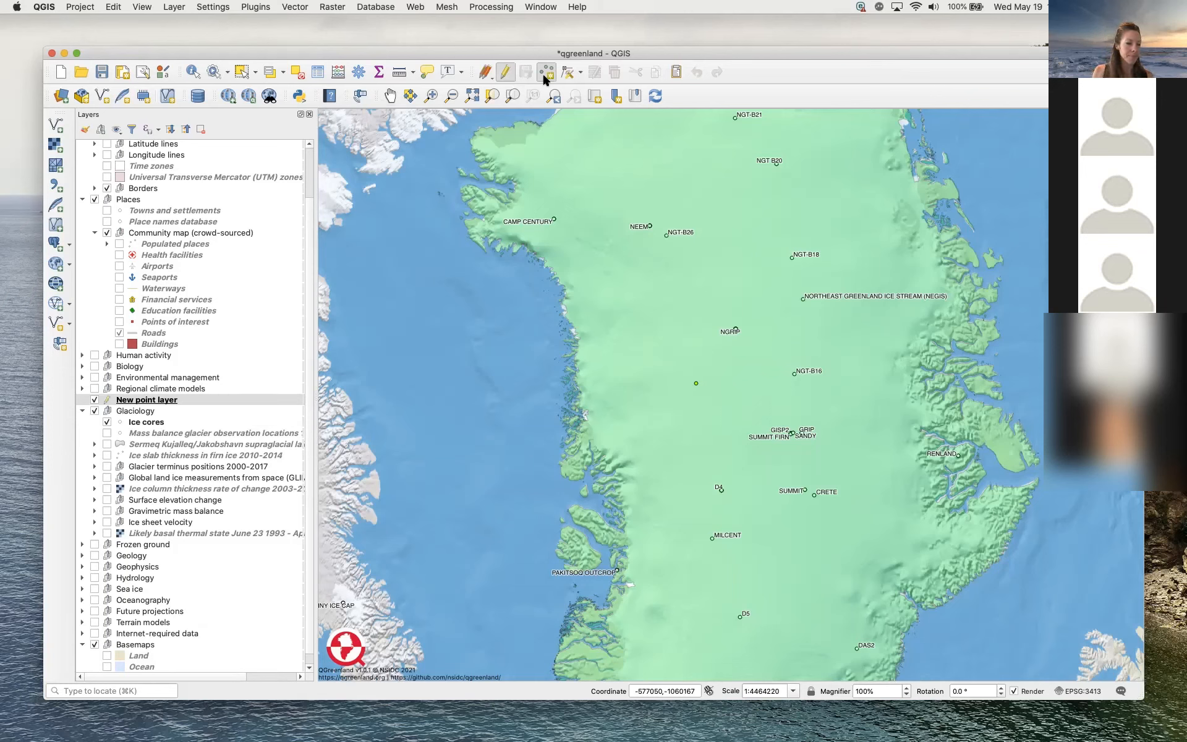
{"action": "left_click", "coordinate": [505, 72]}
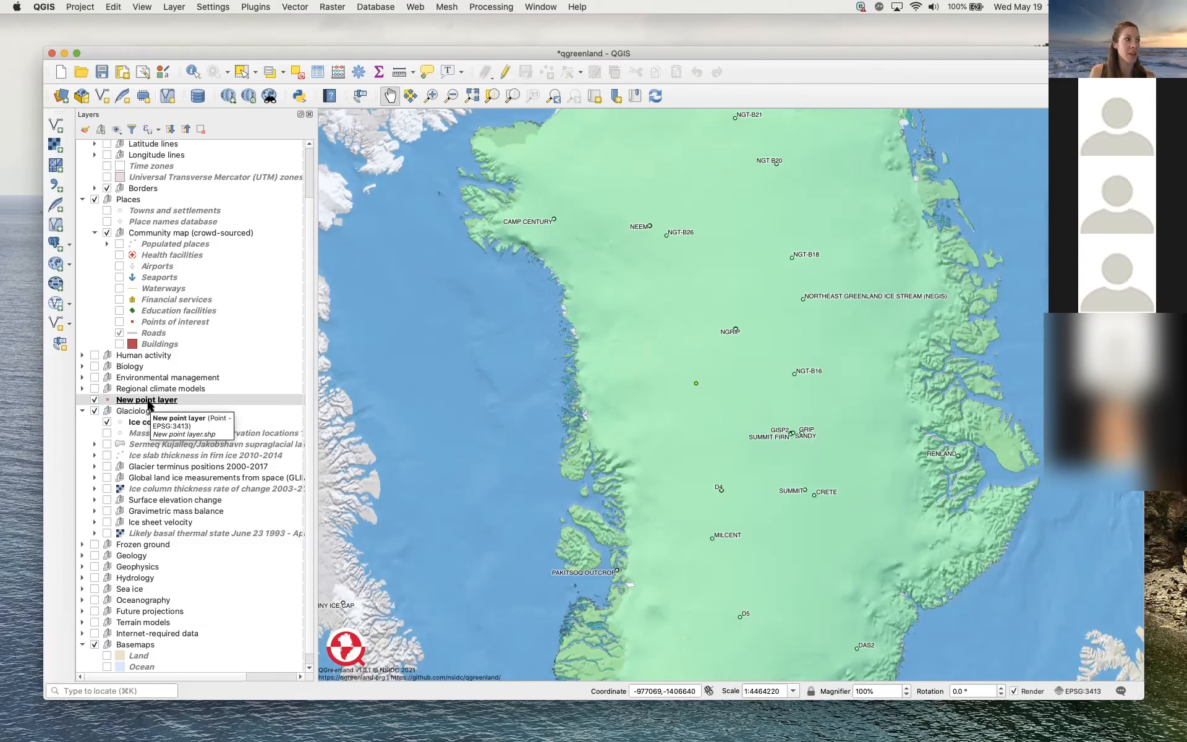
Remove New point layer from the project and confirm its removal.
{"action": "right_click", "coordinate": [148, 405]}
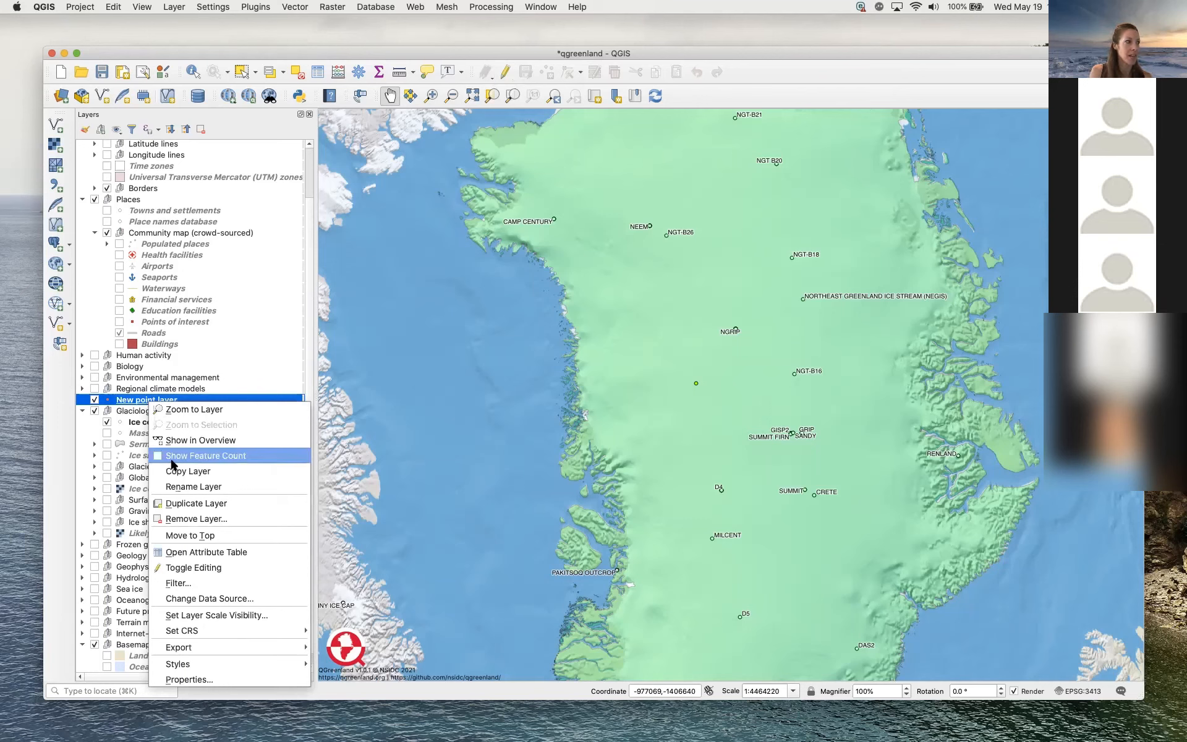
{"action": "left_click", "coordinate": [182, 519]}
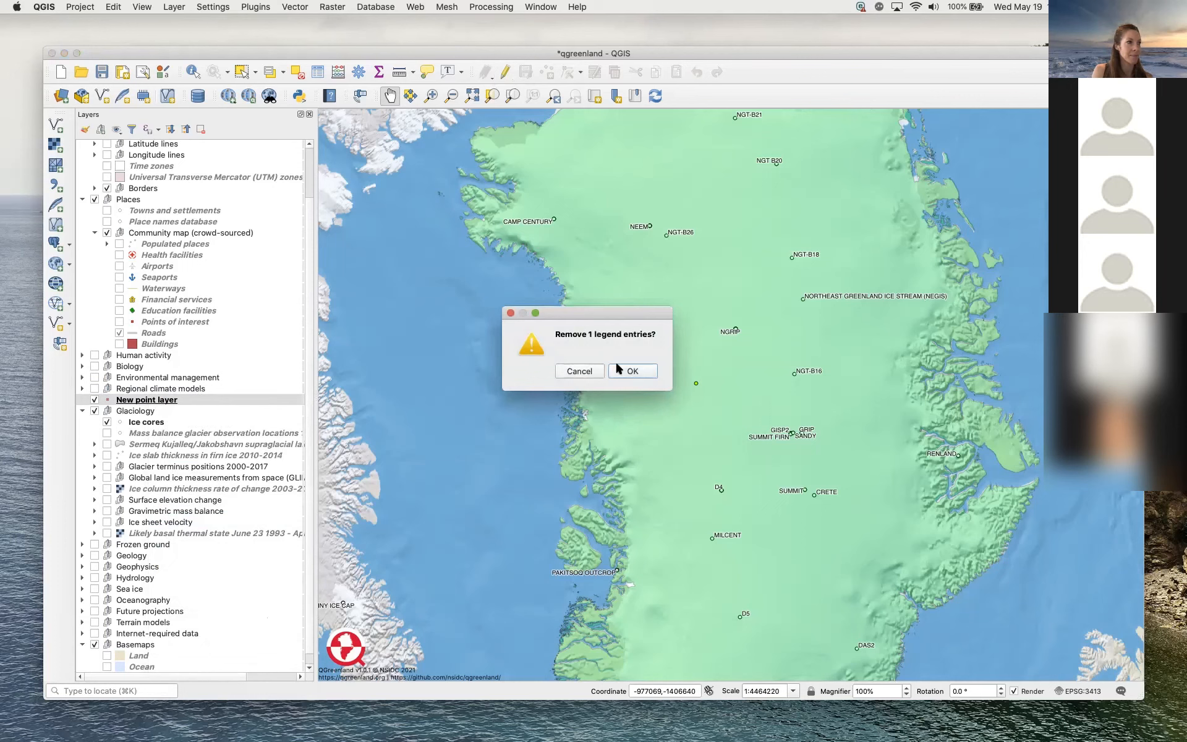
{"action": "left_click", "coordinate": [633, 371]}
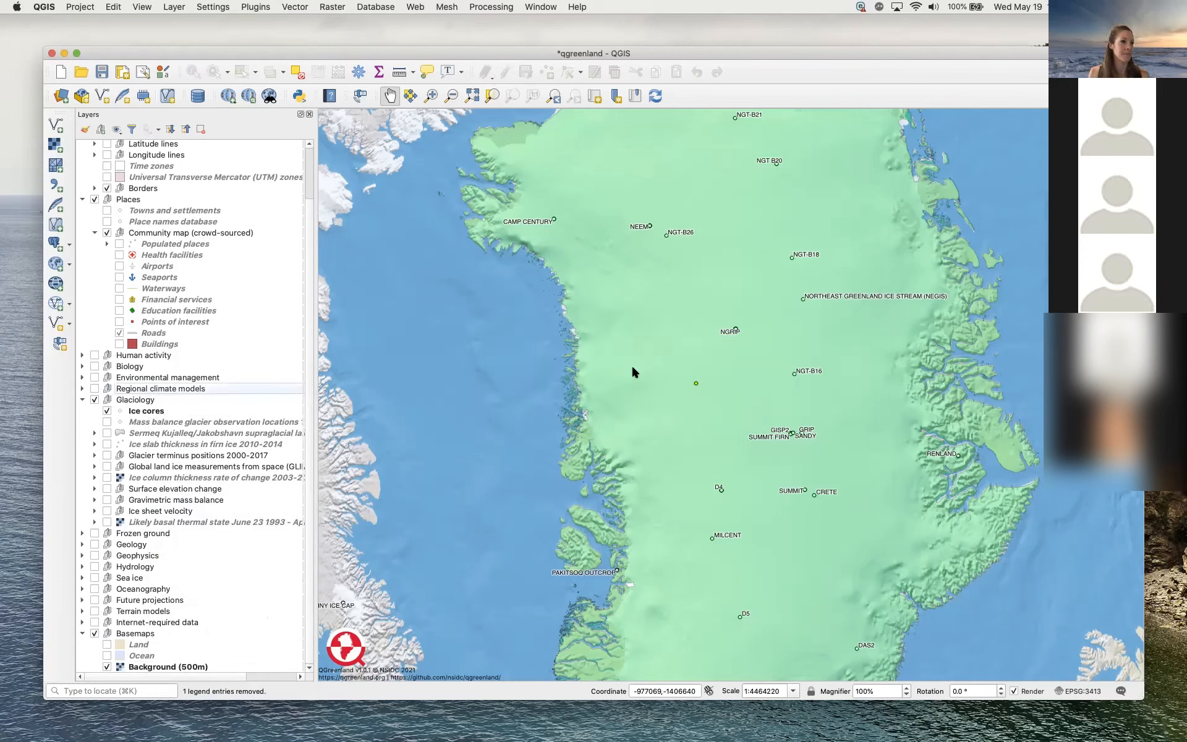
{"action": "scroll", "coordinate": [632, 370], "scroll_direction": "down", "scroll_amount": 1}
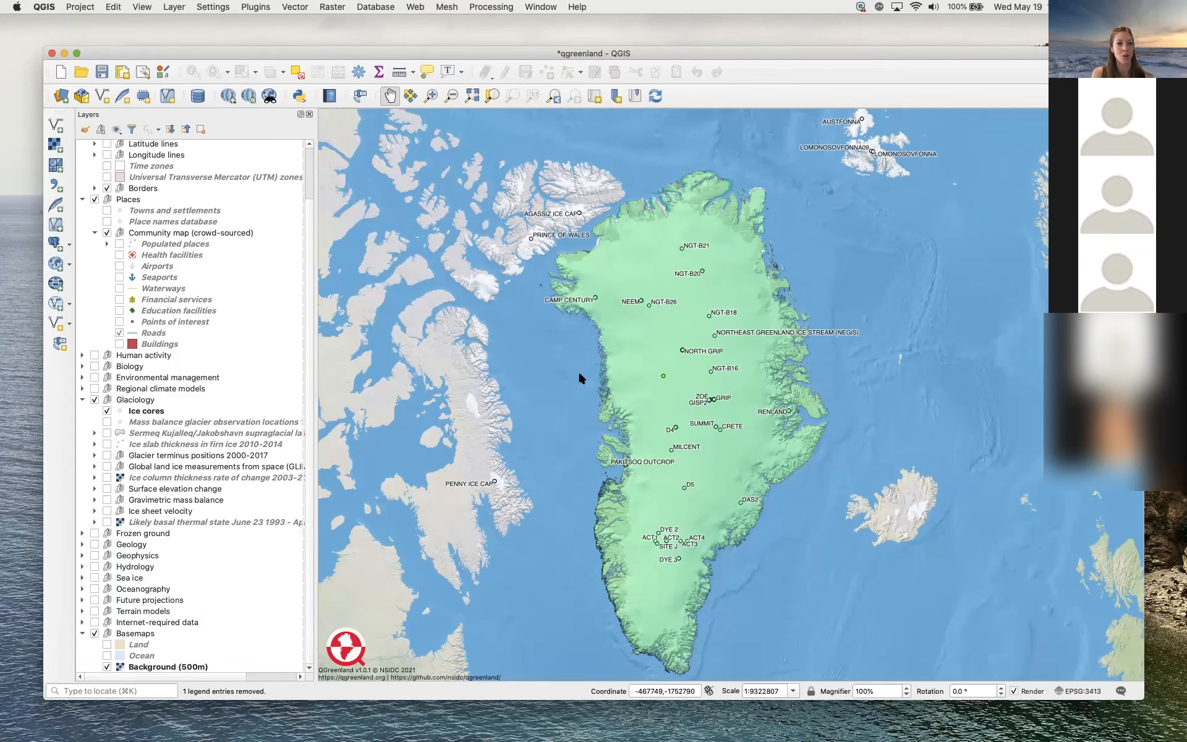
Switch to Safari and open the "Potential data collection locations point file" folder inside the workshop's "Data for adding new layers practice" Drive folder.
{"action": "left_click_drag", "start_coordinate": [751, 53], "coordinate": [750, 70]}
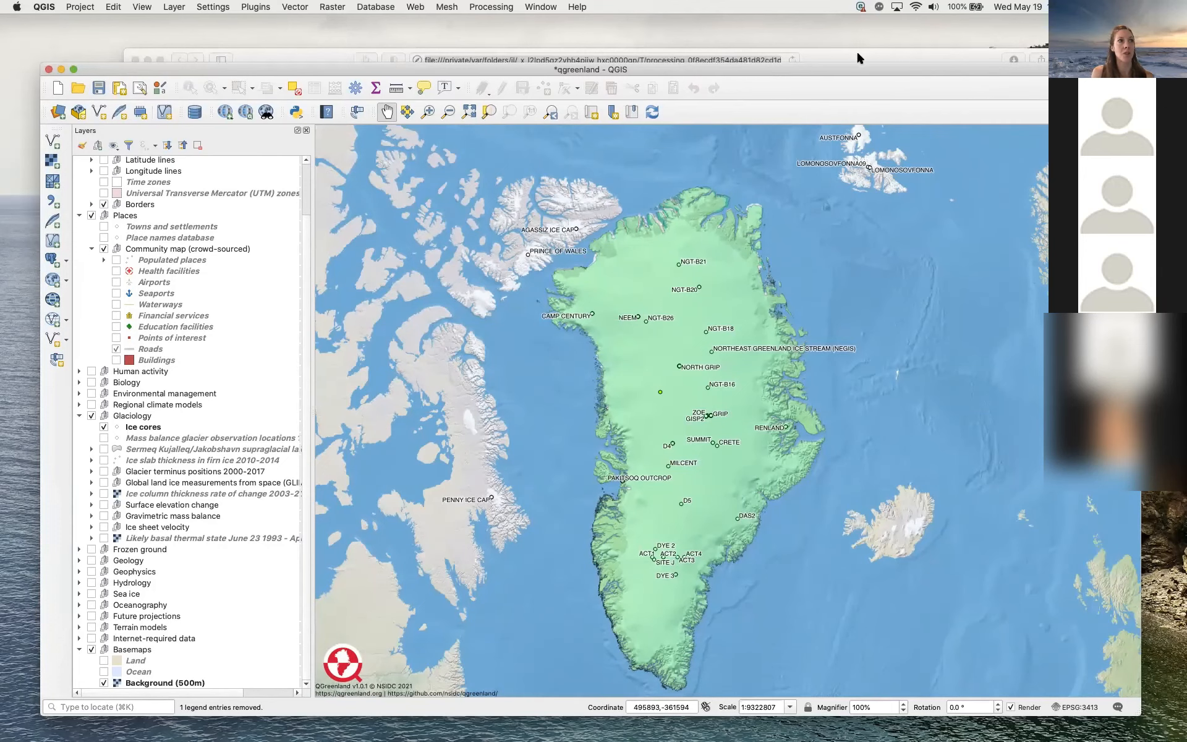
{"action": "left_click_drag", "start_coordinate": [845, 52], "coordinate": [840, 45]}
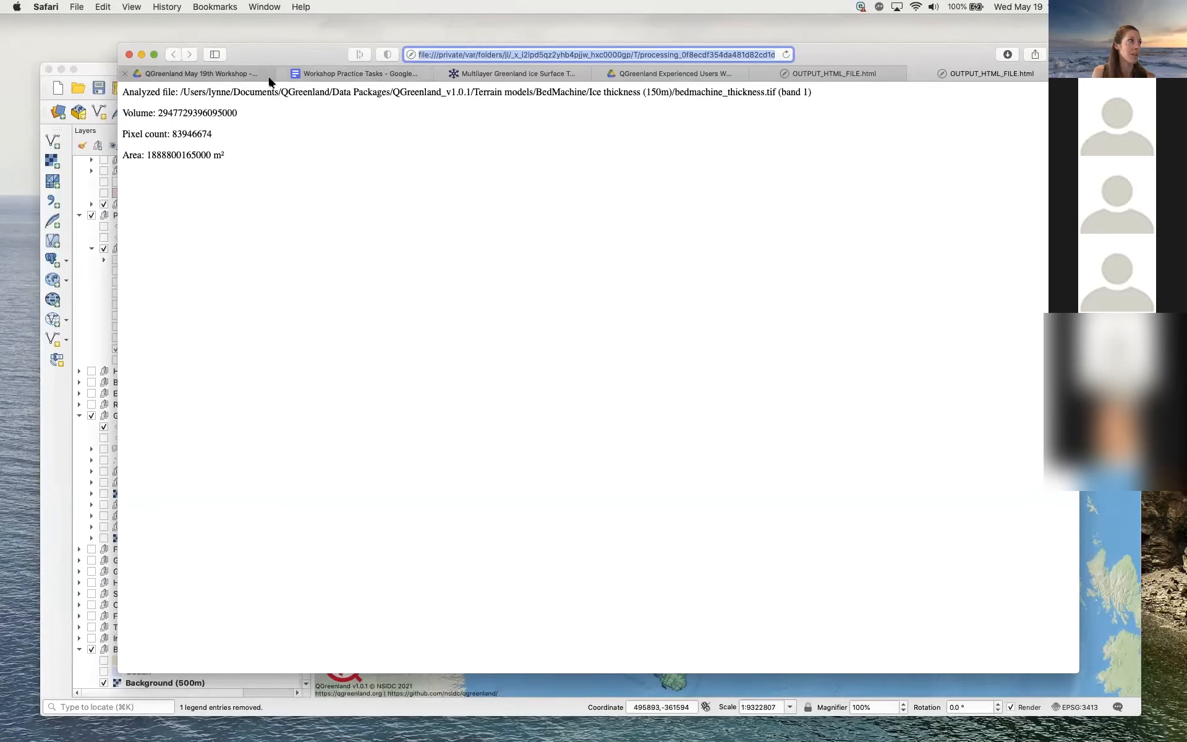
{"action": "left_click", "coordinate": [235, 75]}
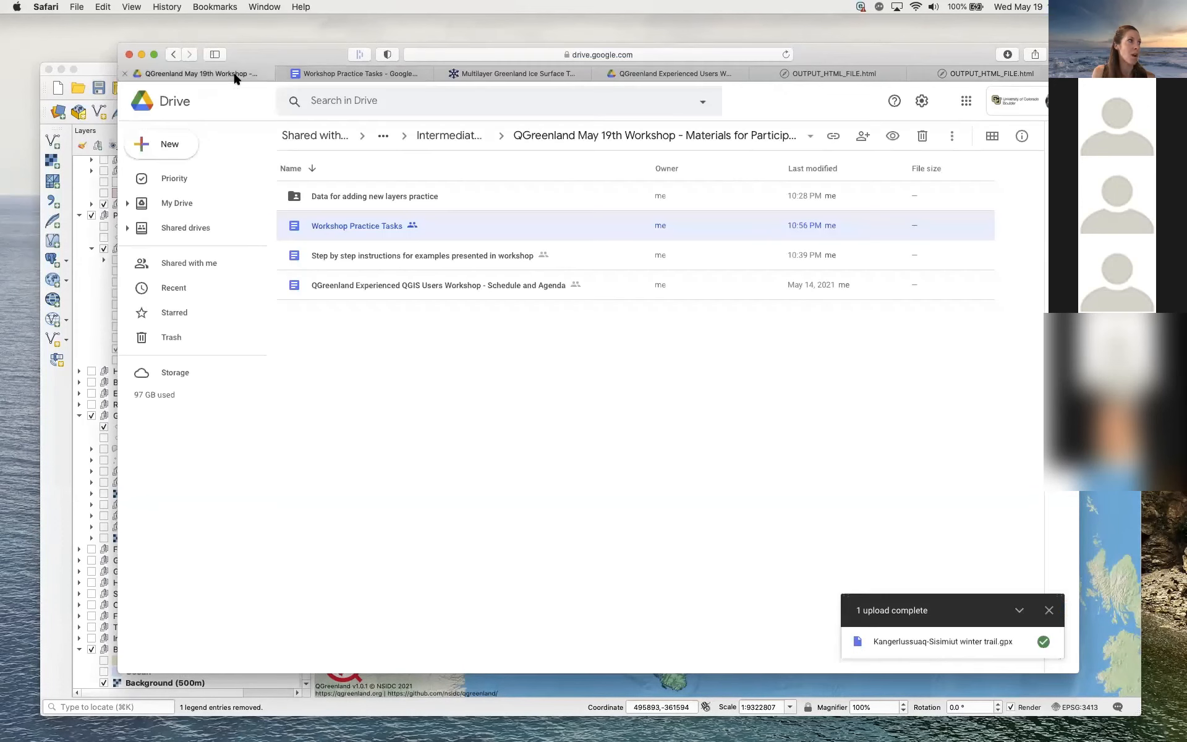
{"action": "double_click", "coordinate": [395, 196]}
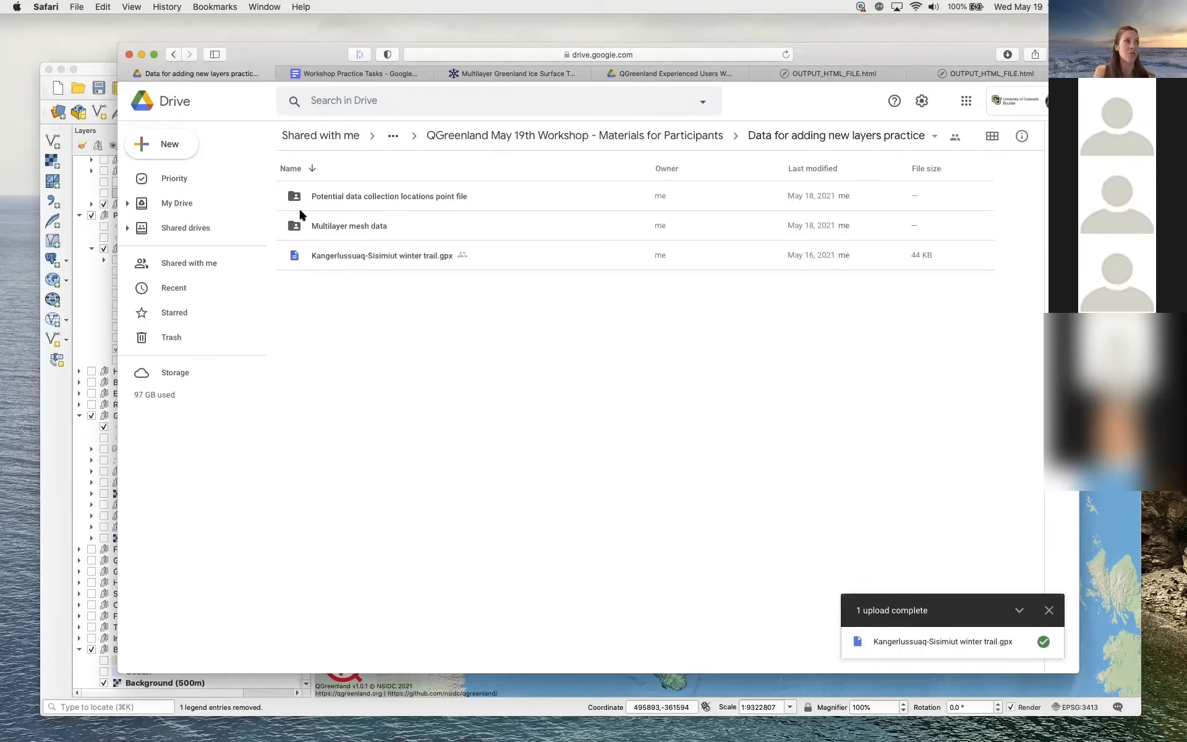
{"action": "left_click", "coordinate": [418, 198]}
{"action": "double_click", "coordinate": [418, 198]}
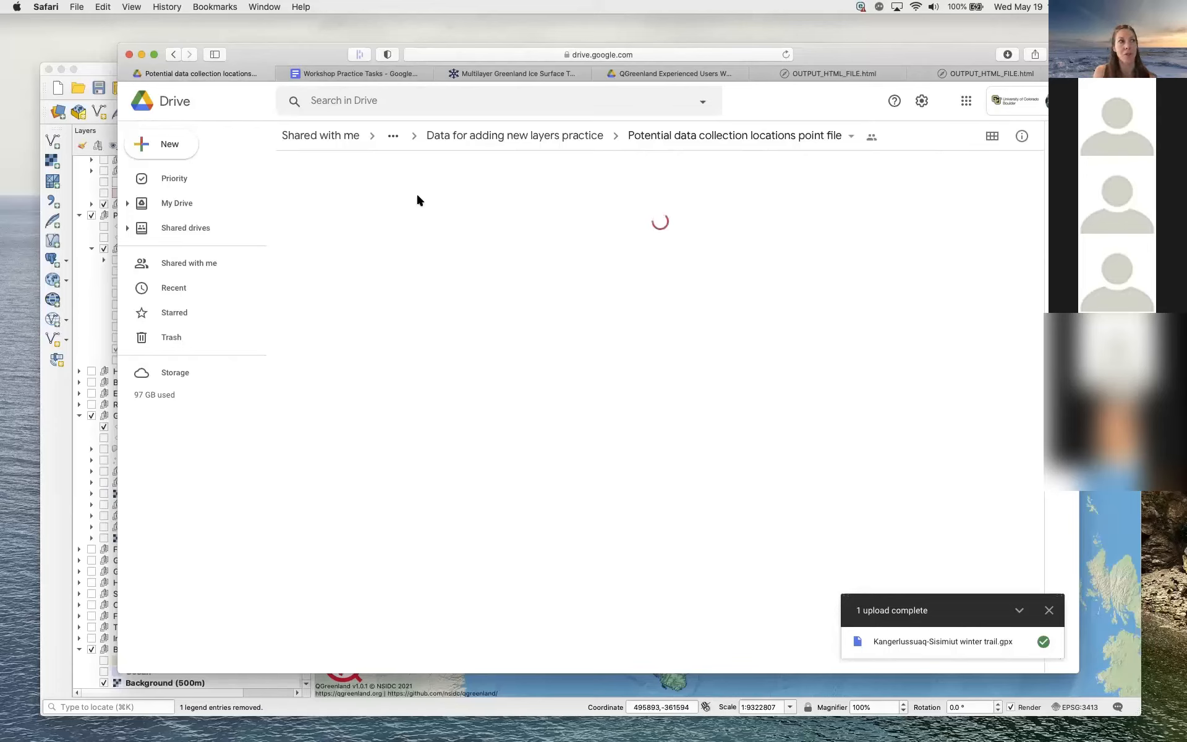
{"action": "left_click", "coordinate": [482, 134]}
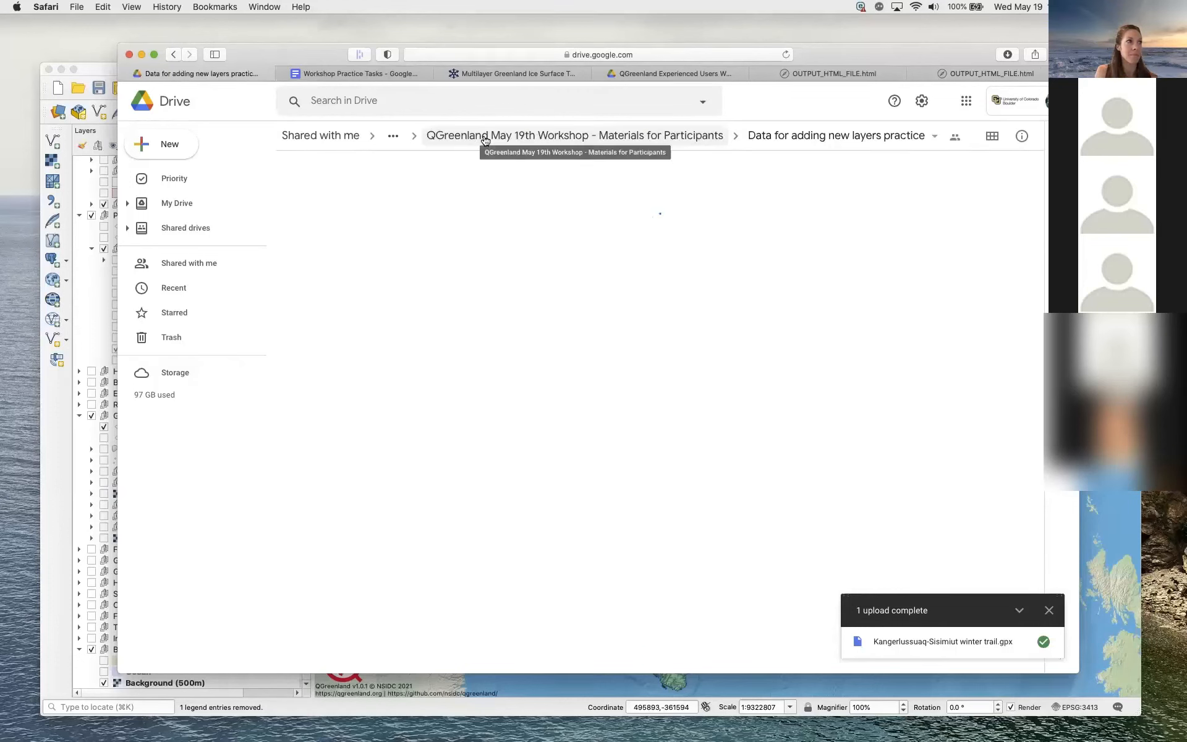
{"action": "double_click", "coordinate": [429, 195]}
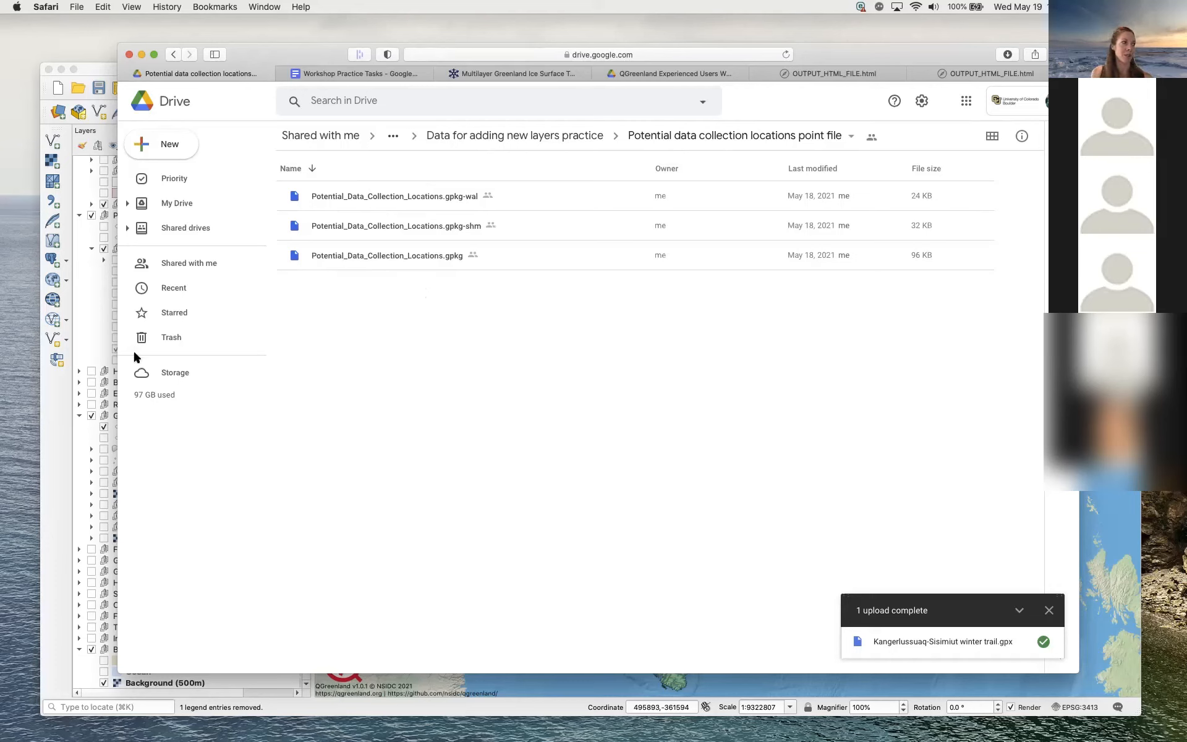
Switch back to QGIS and hide the Glaciology group on the map.
{"action": "left_click", "coordinate": [54, 396]}
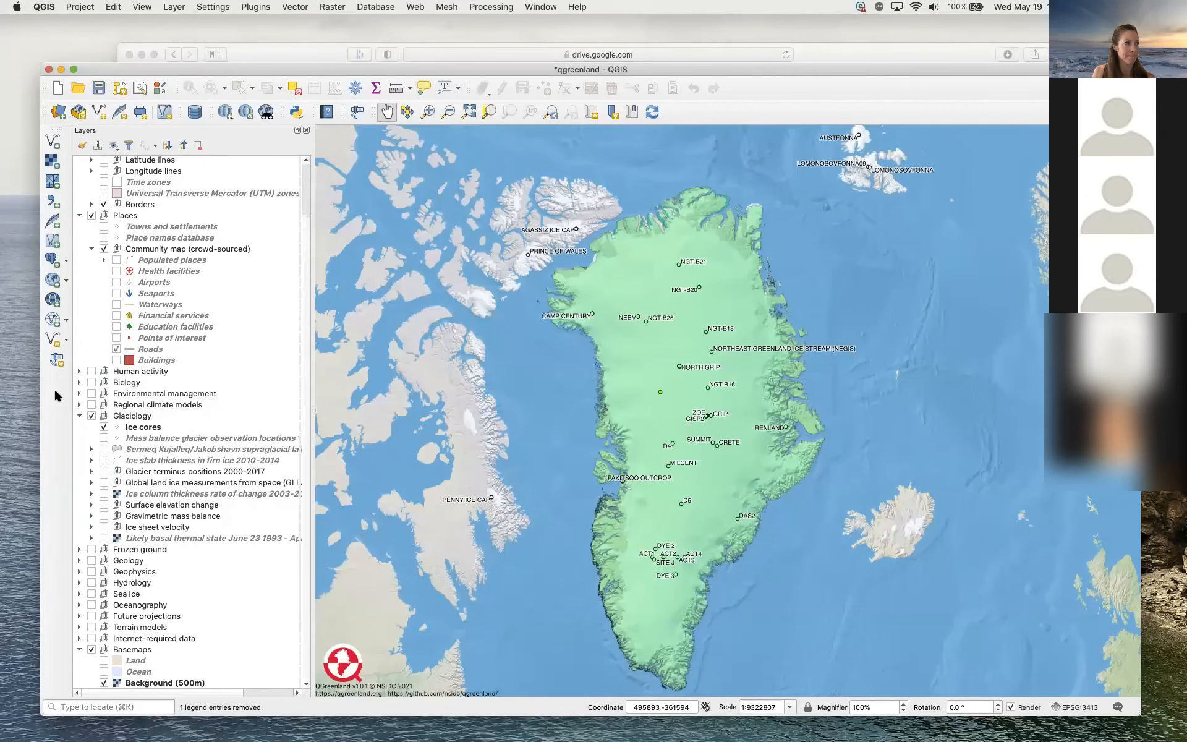
{"action": "left_click", "coordinate": [91, 416]}
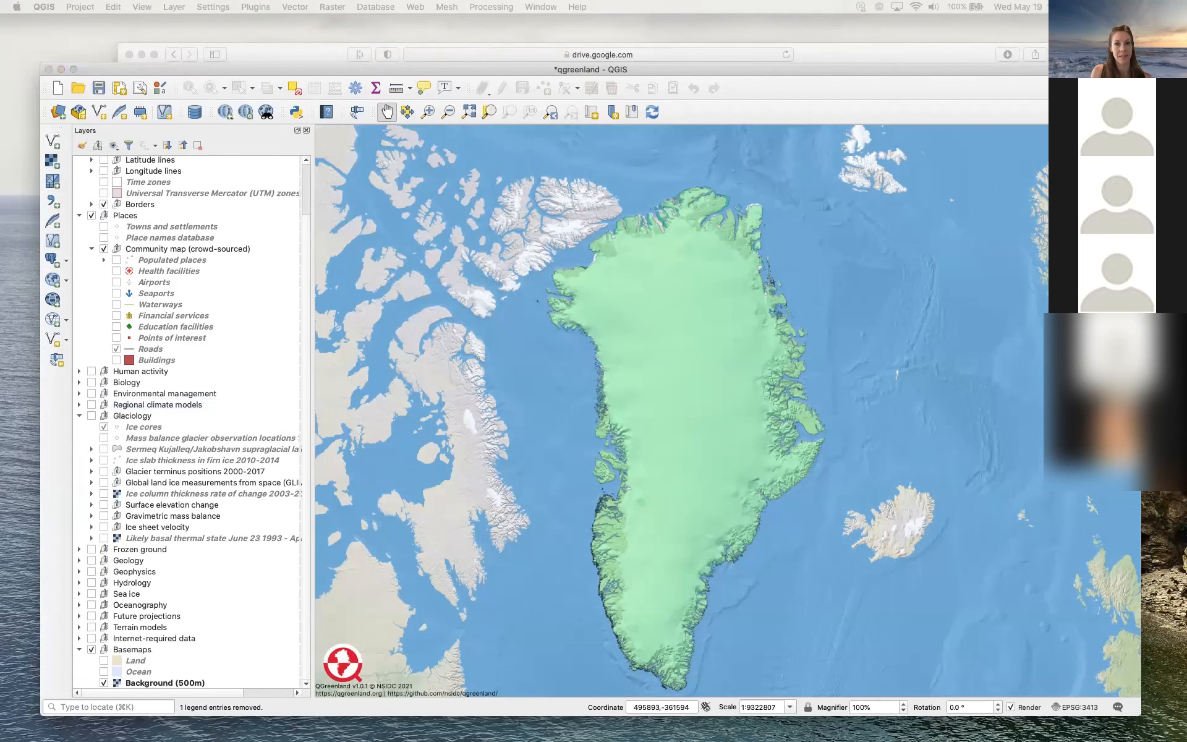
Add "Potential Data Collection Locations.gpkg" from the Intermediate Workshop folder as a vector layer with UTF-8 encoding.
{"action": "left_click_drag", "start_coordinate": [848, 70], "coordinate": [420, 84]}
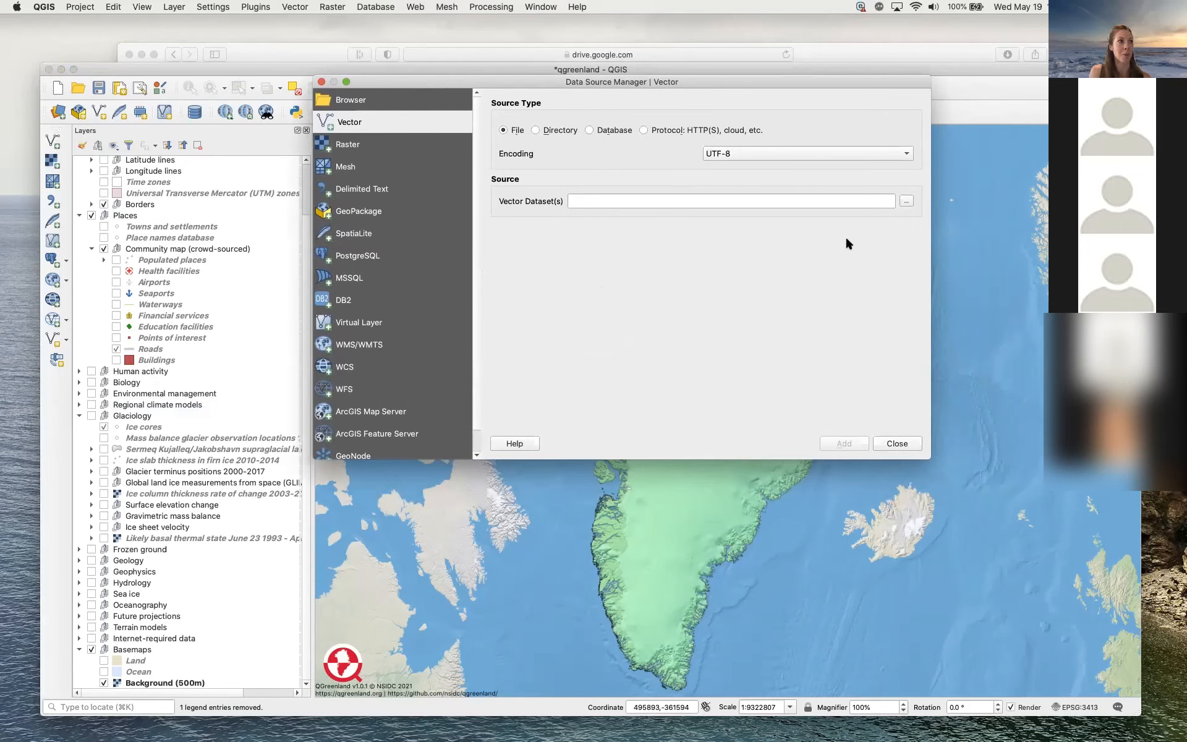
{"action": "left_click", "coordinate": [906, 202]}
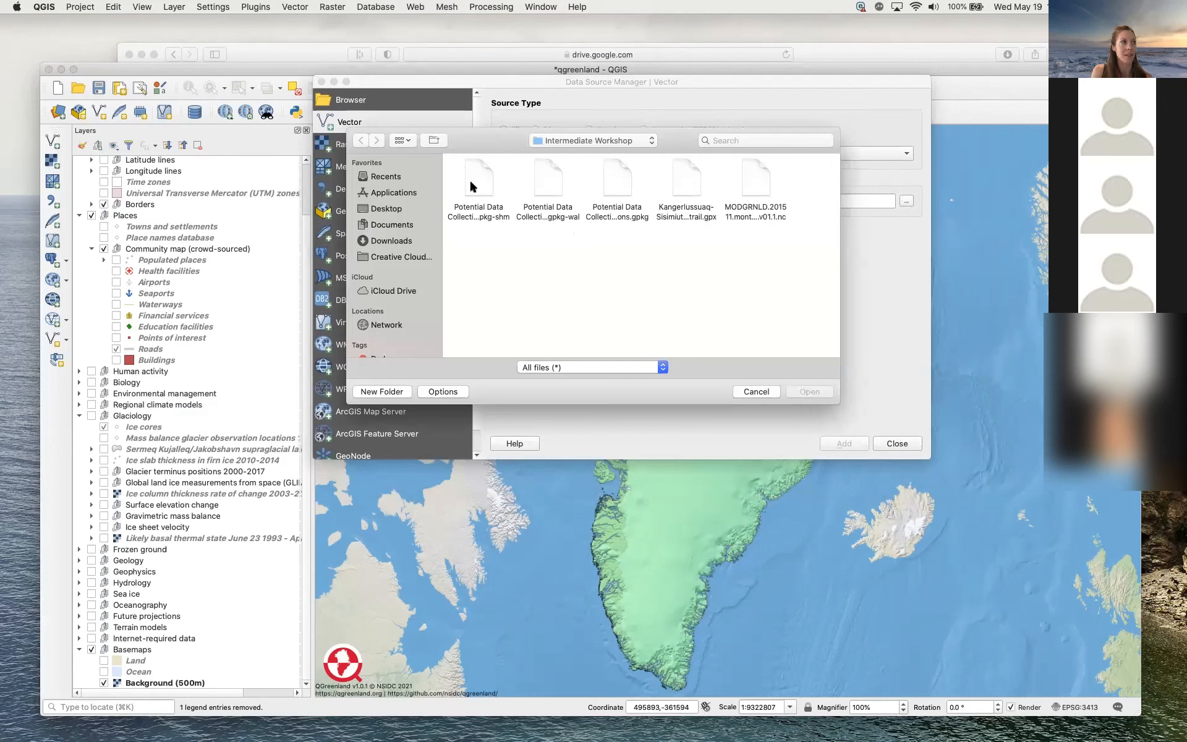
{"action": "left_click", "coordinate": [402, 140]}
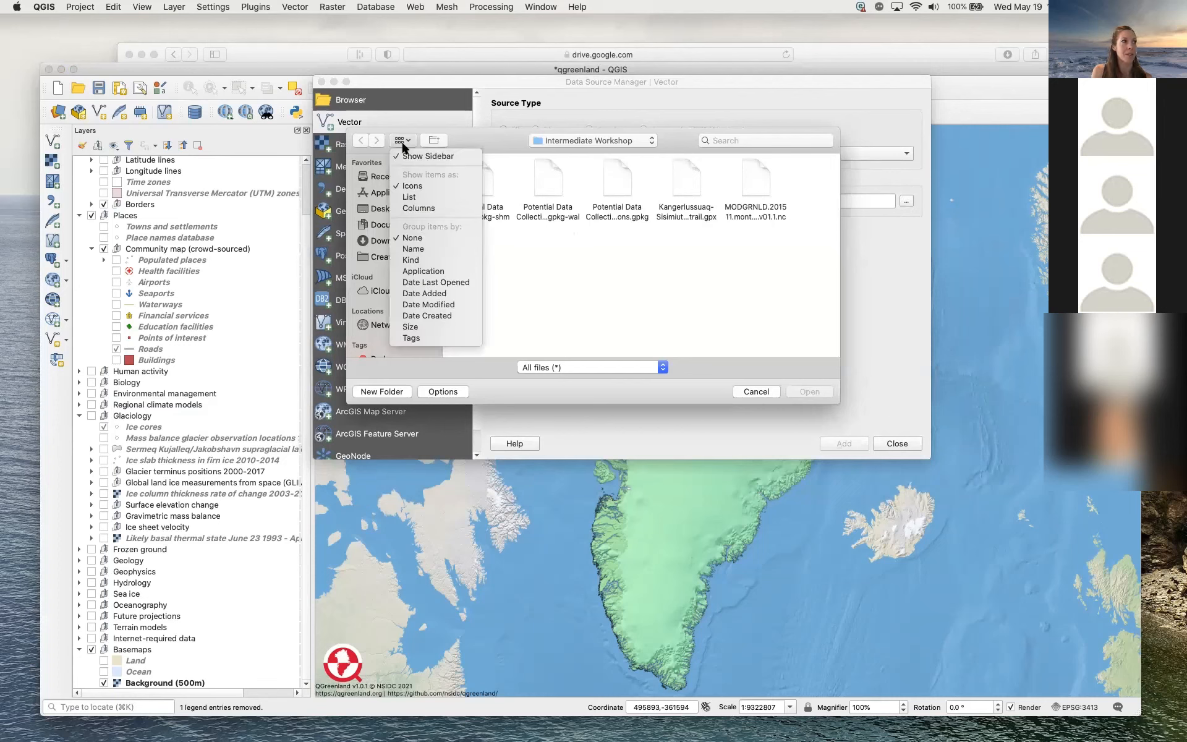
{"action": "left_click", "coordinate": [412, 198]}
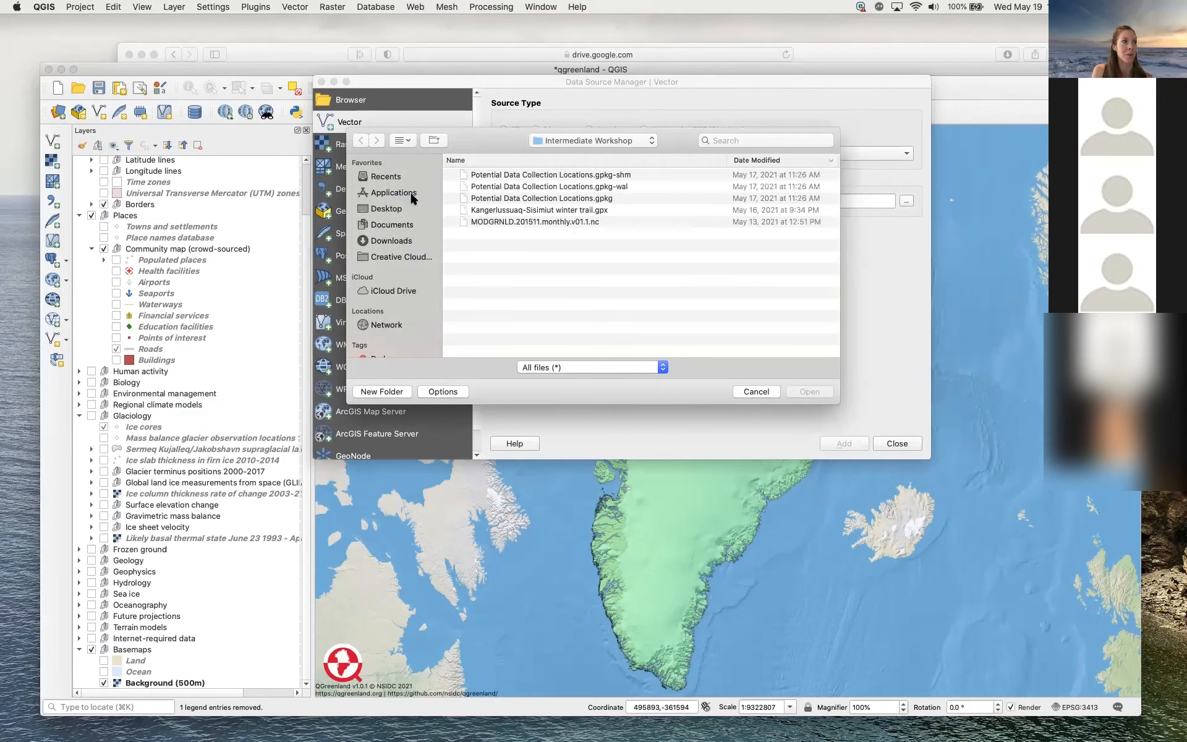
{"action": "left_click", "coordinate": [516, 198]}
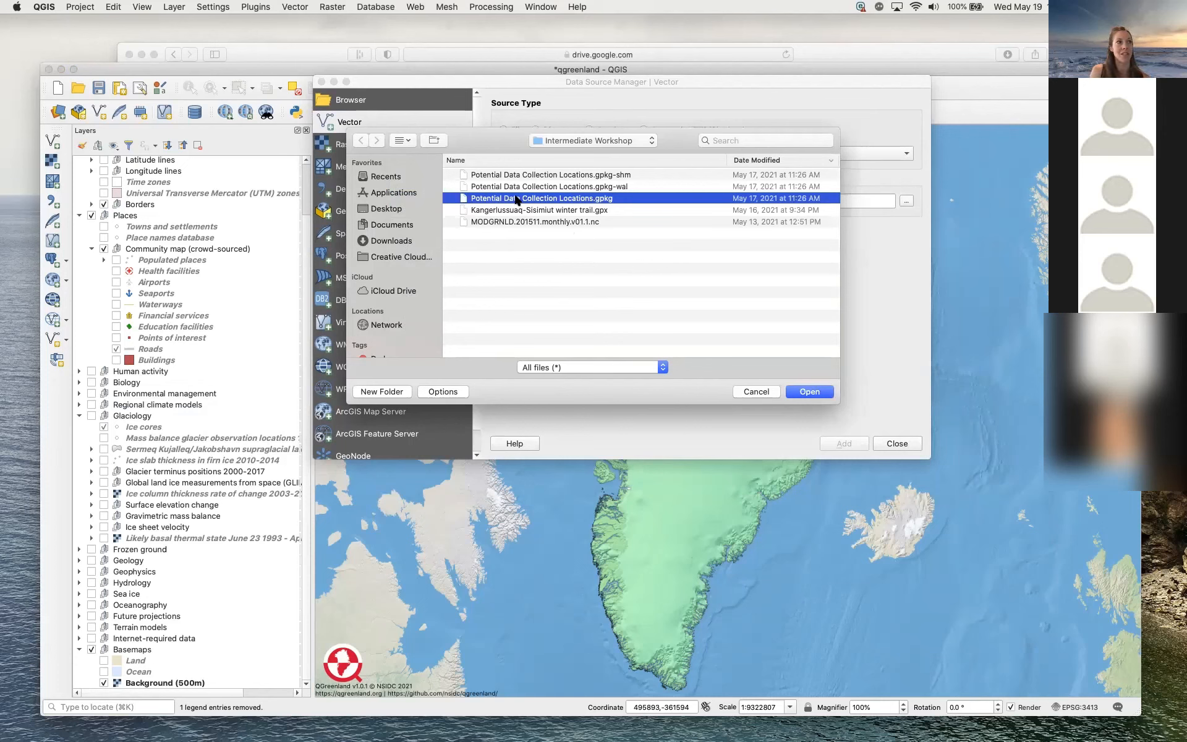
{"action": "left_click", "coordinate": [812, 396]}
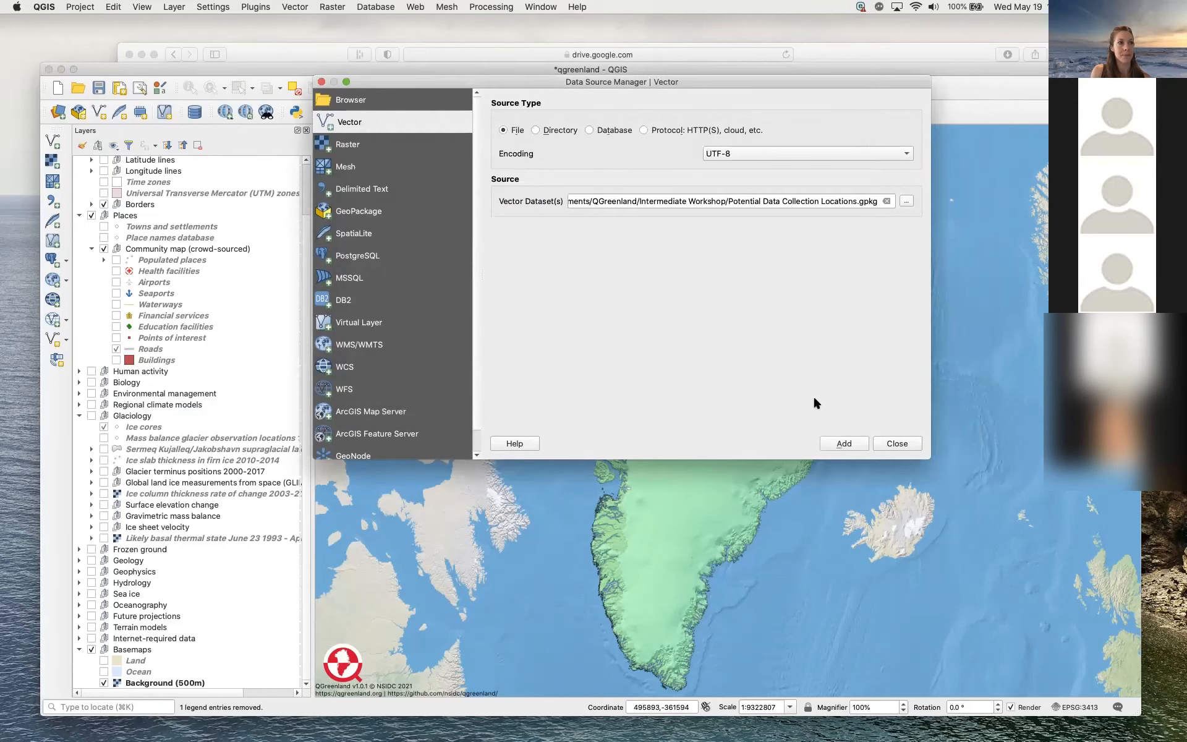
{"action": "left_click", "coordinate": [842, 444]}
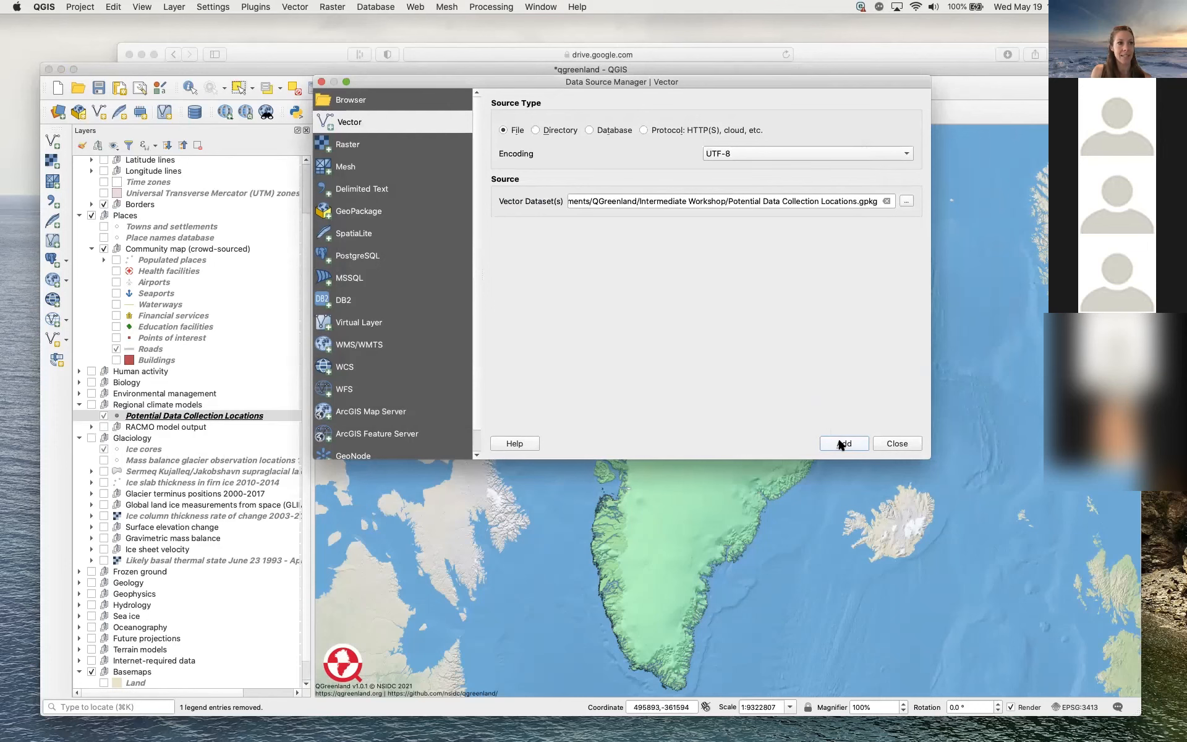
{"action": "left_click", "coordinate": [896, 443]}
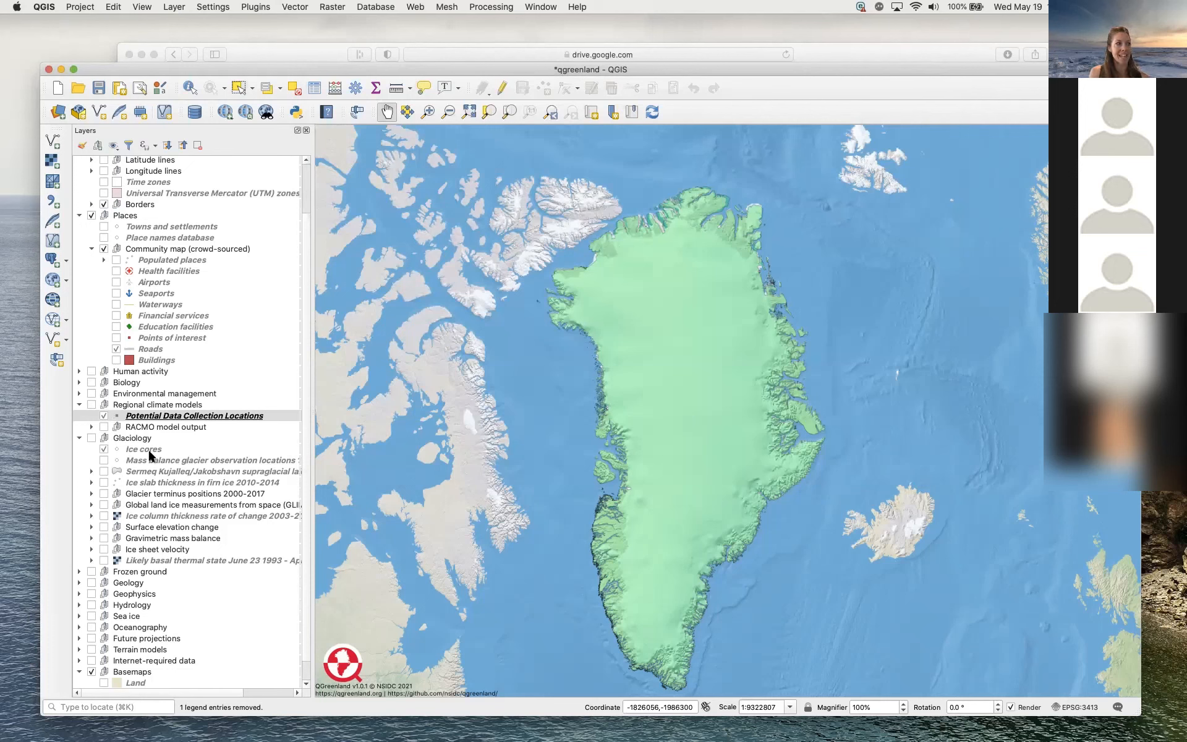
Move the Potential Data Collection Locations layer out of the Regional climate models group and view its points across Greenland.
{"action": "right_click", "coordinate": [160, 418]}
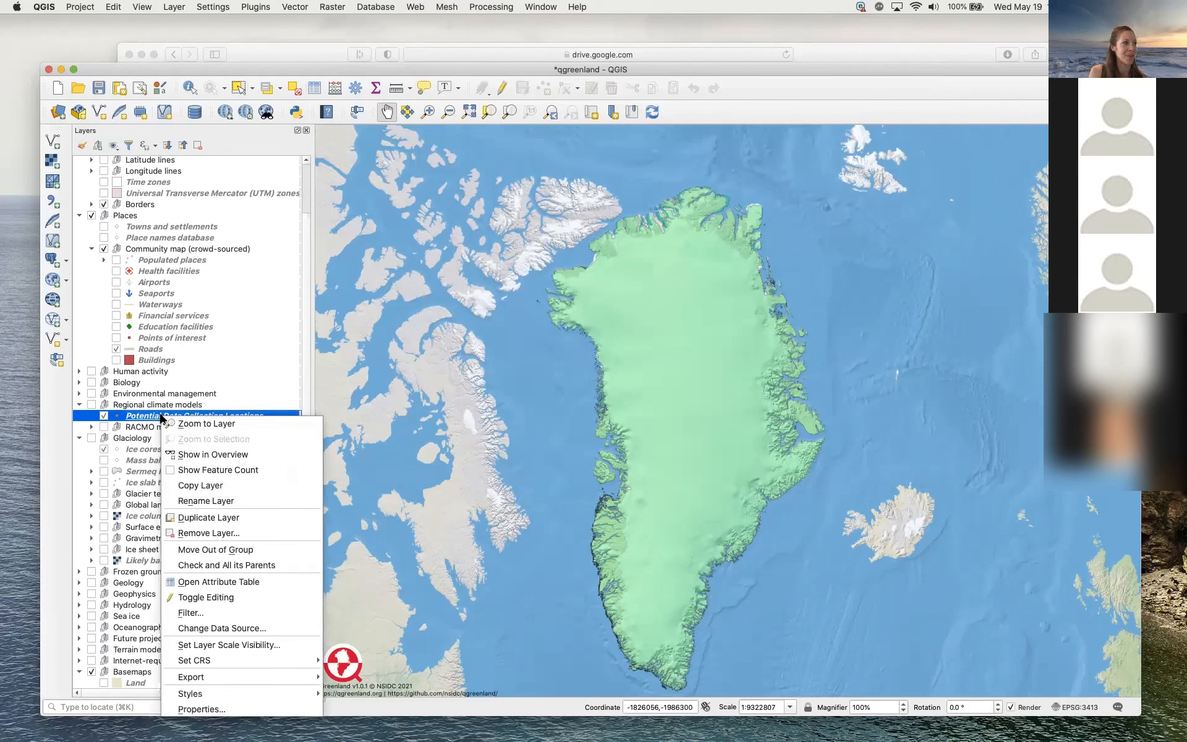
{"action": "left_click", "coordinate": [213, 549]}
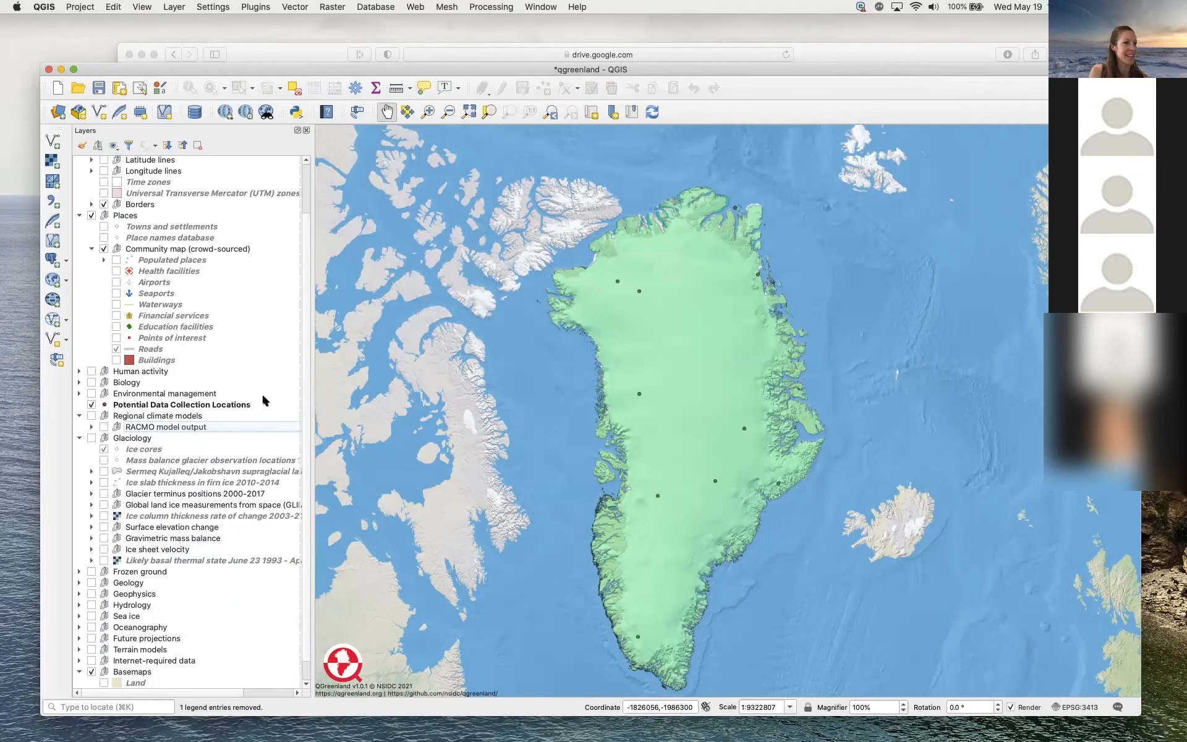
{"action": "left_click_drag", "start_coordinate": [543, 462], "coordinate": [527, 429]}
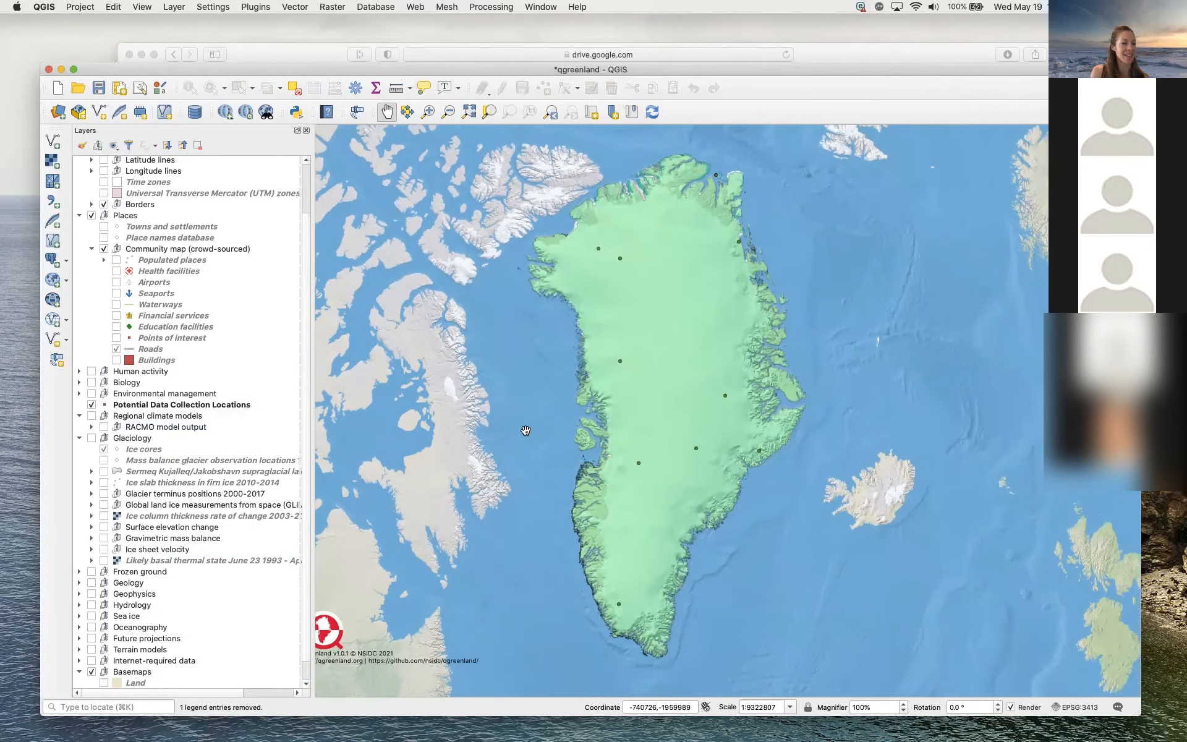
{"action": "scroll", "coordinate": [536, 400], "scroll_direction": "up", "scroll_amount": 1}
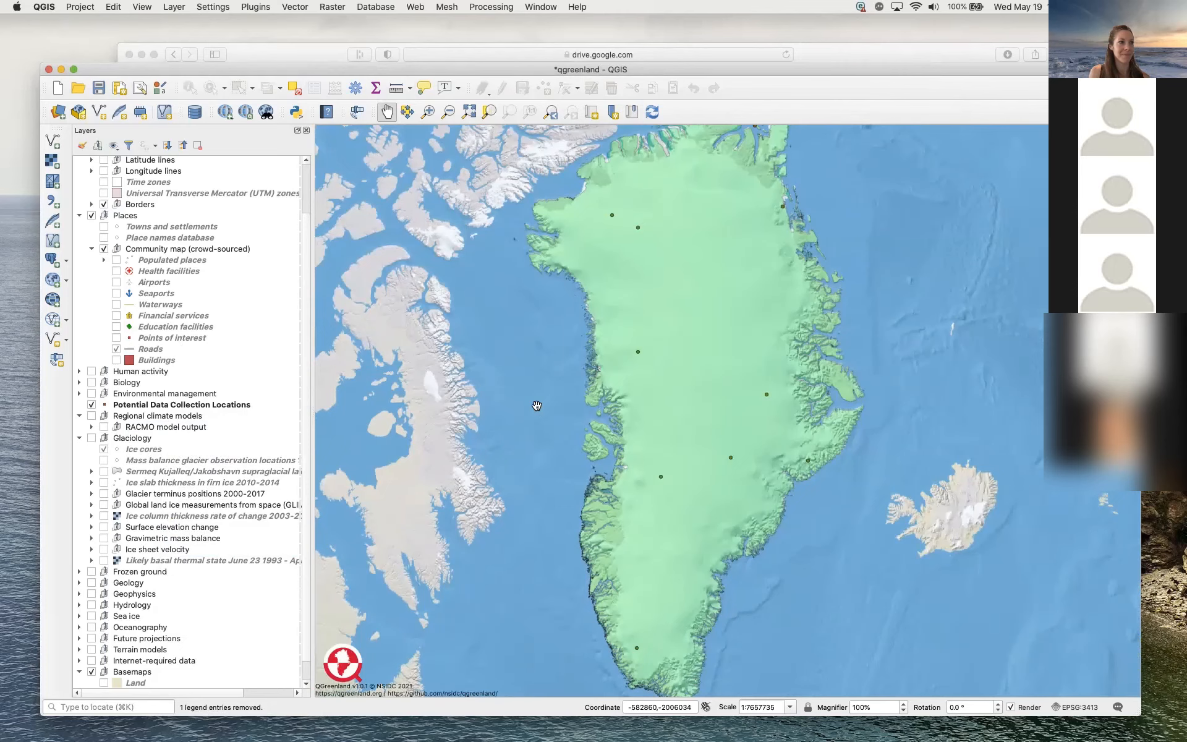
{"action": "scroll", "coordinate": [530, 408], "scroll_direction": "down", "scroll_amount": 1}
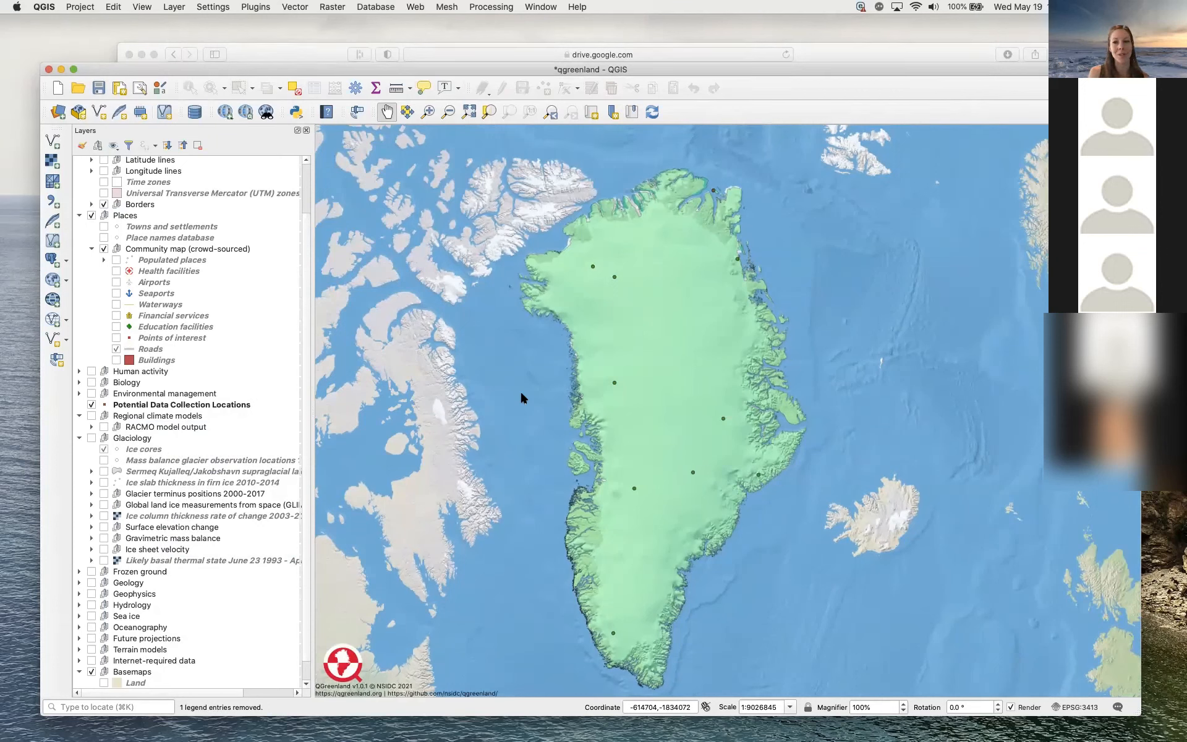
{"action": "left_click_drag", "start_coordinate": [527, 412], "coordinate": [542, 394]}
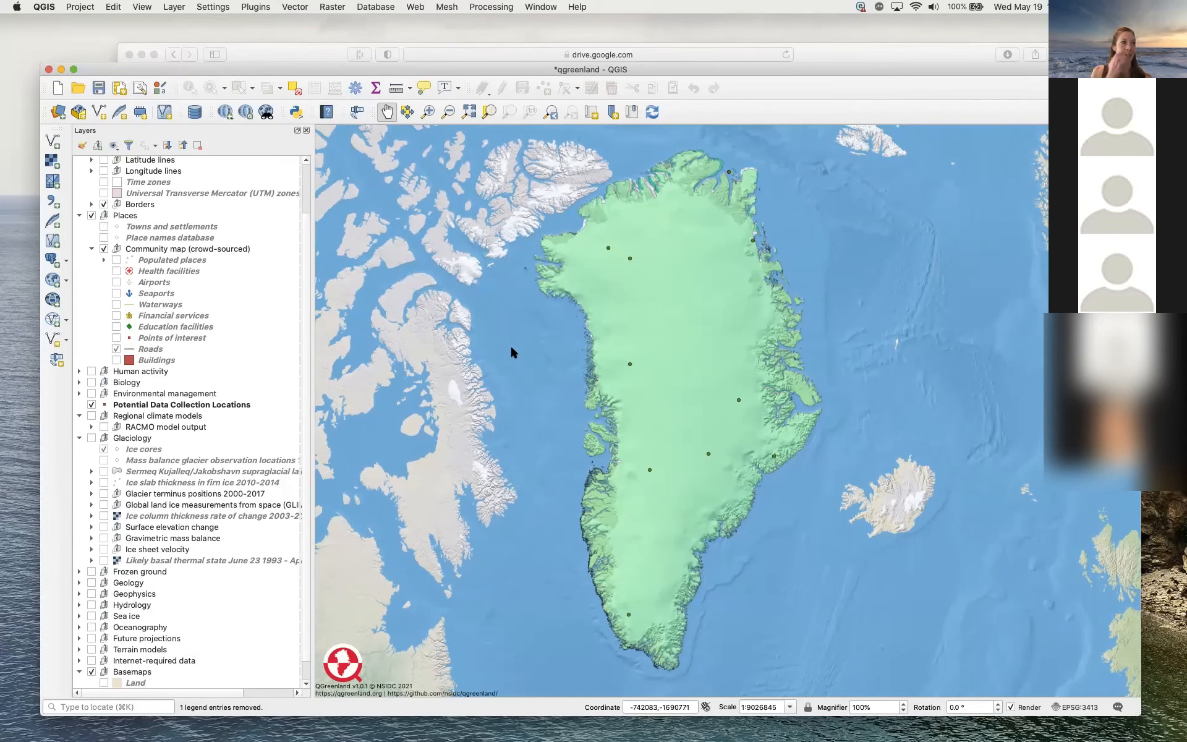
Switch to Safari and open the "Multilayer mesh data" folder within "Data for adding new layers practice".
{"action": "left_click", "coordinate": [877, 54]}
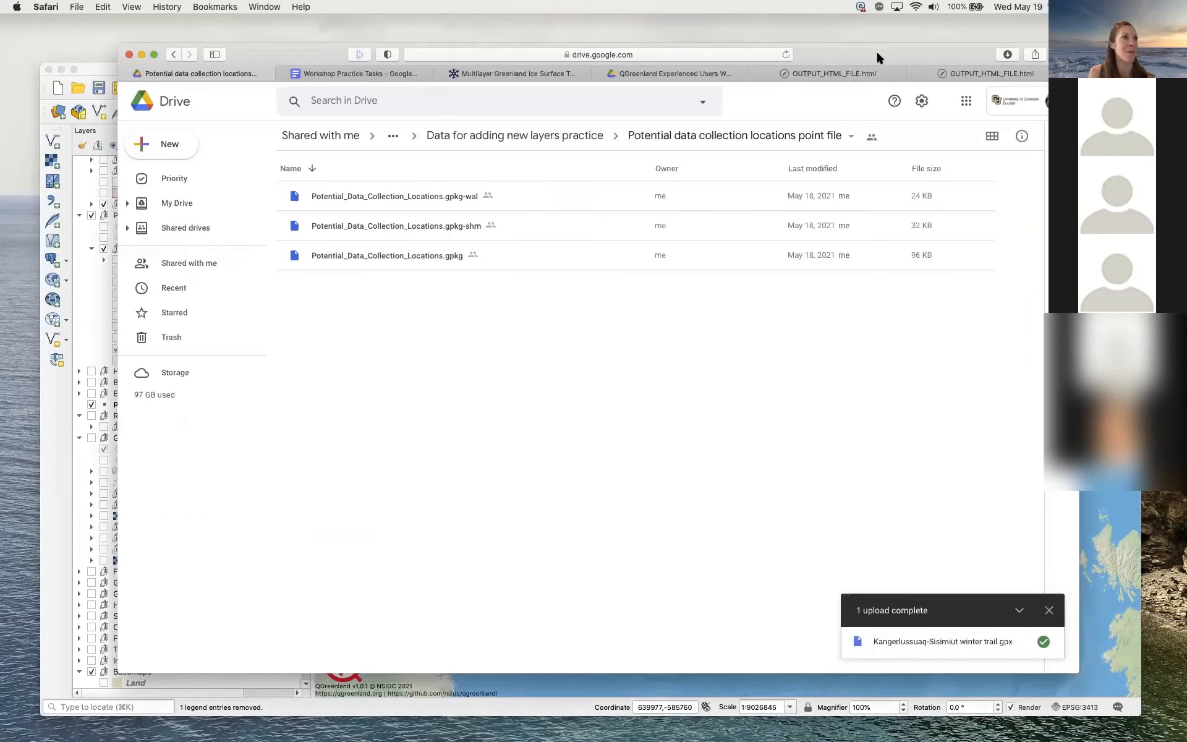
{"action": "left_click", "coordinate": [556, 136]}
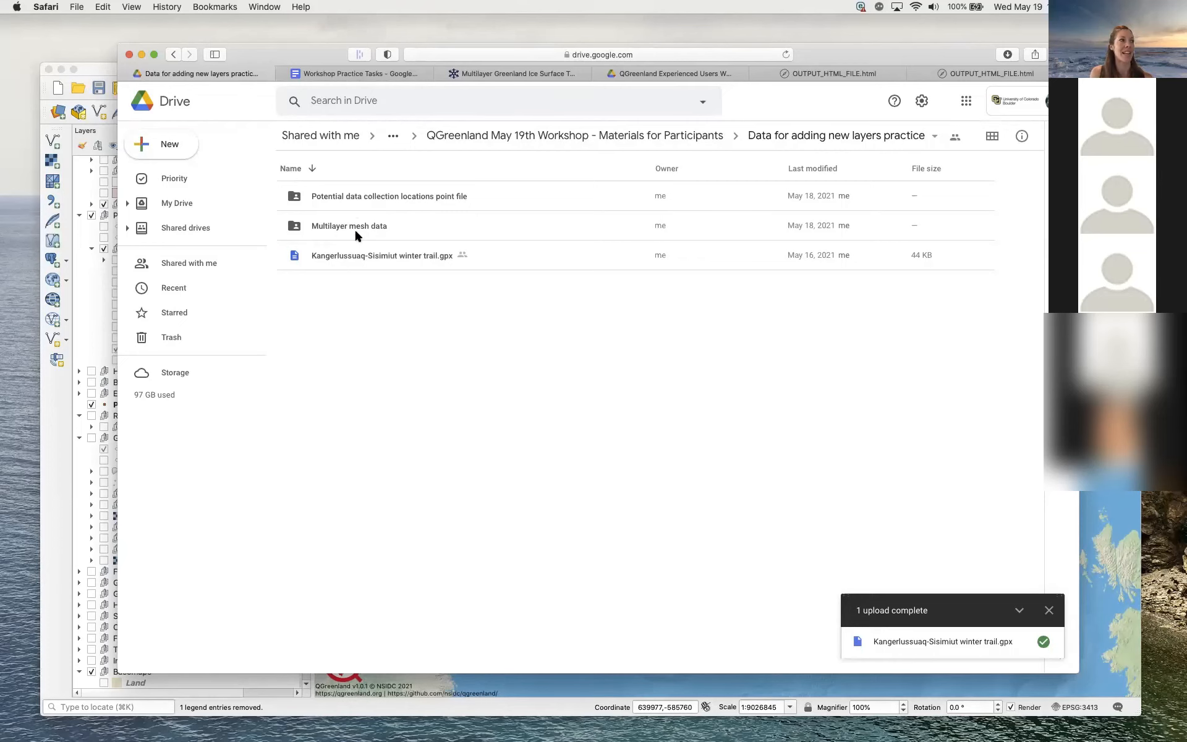
{"action": "double_click", "coordinate": [329, 227]}
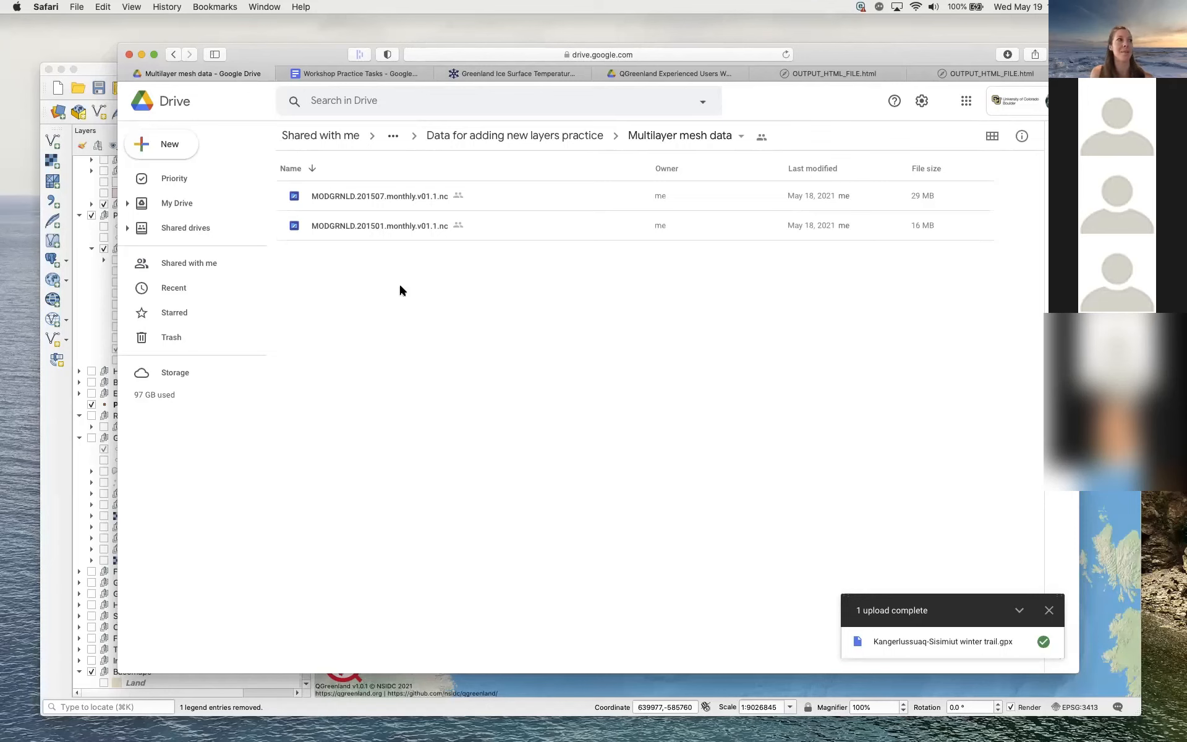
View the NSIDC page for the MODGRNLD Multilayer Greenland Ice Surface Temperature data set and check its full web address.
{"action": "left_click", "coordinate": [513, 77]}
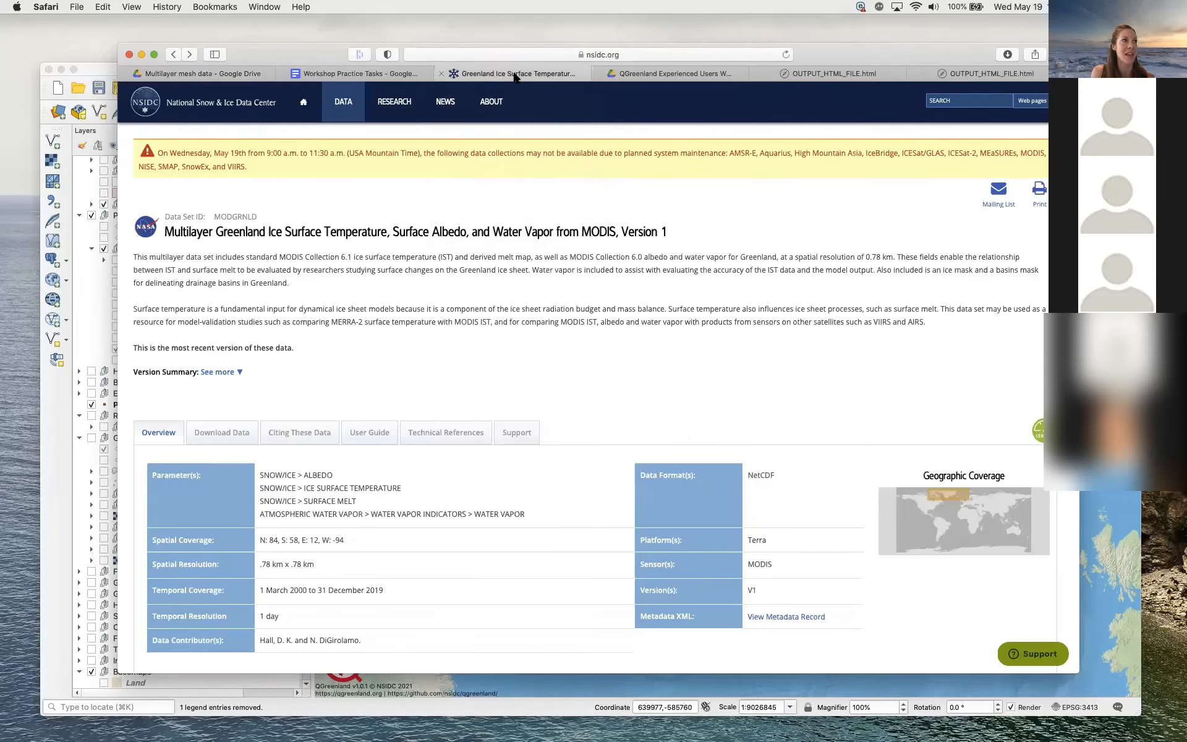
{"action": "left_click", "coordinate": [527, 54]}
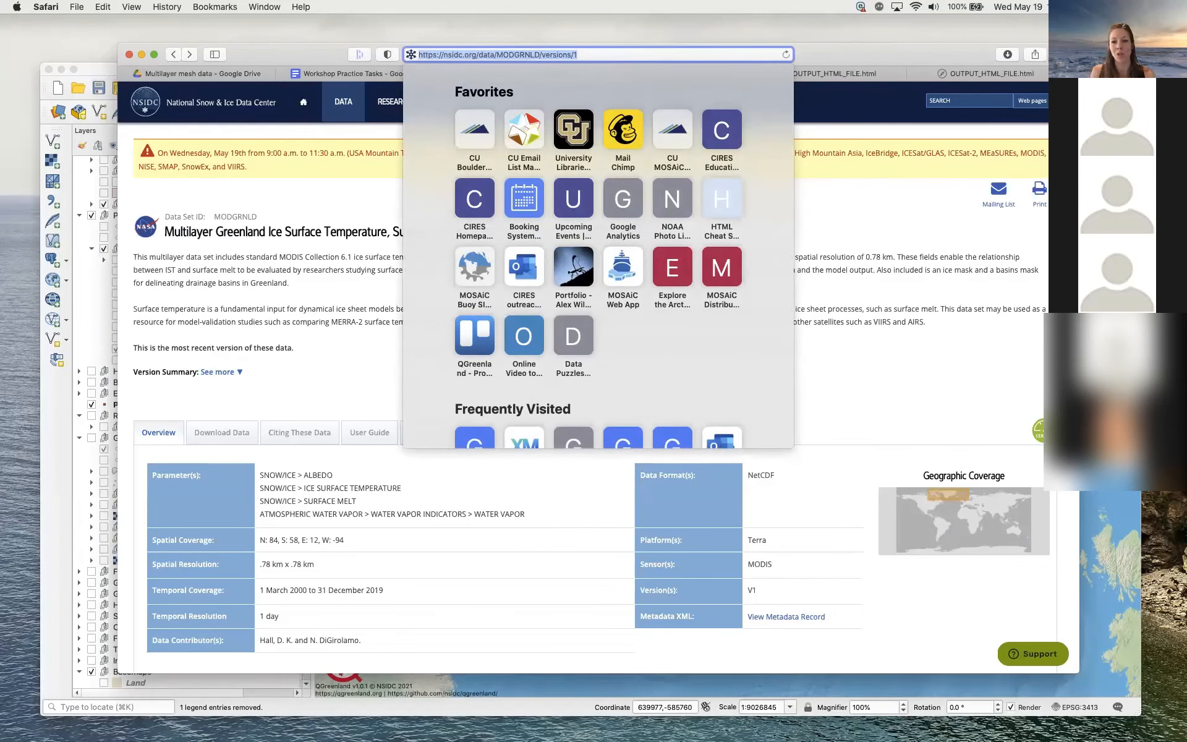
{"action": "key", "text": "Escape"}
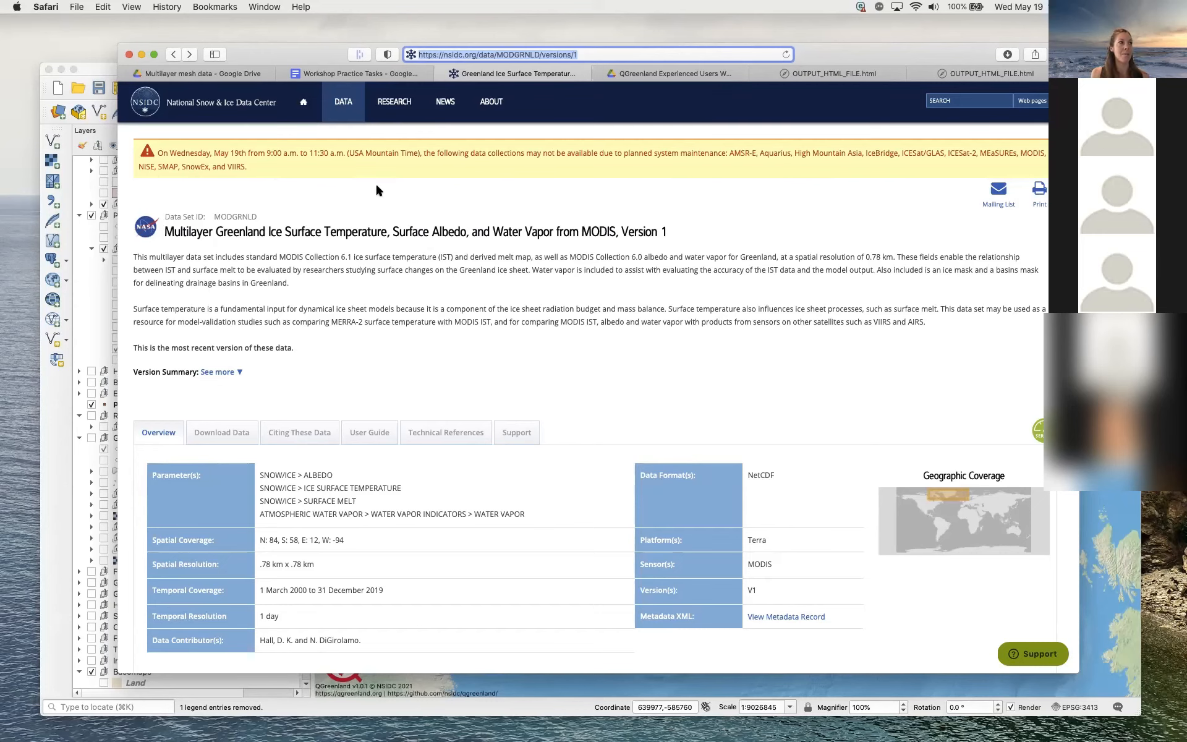
Read the Practice Task #2 instructions on importing mesh data in the Workshop Practice Tasks document.
{"action": "left_click", "coordinate": [365, 75]}
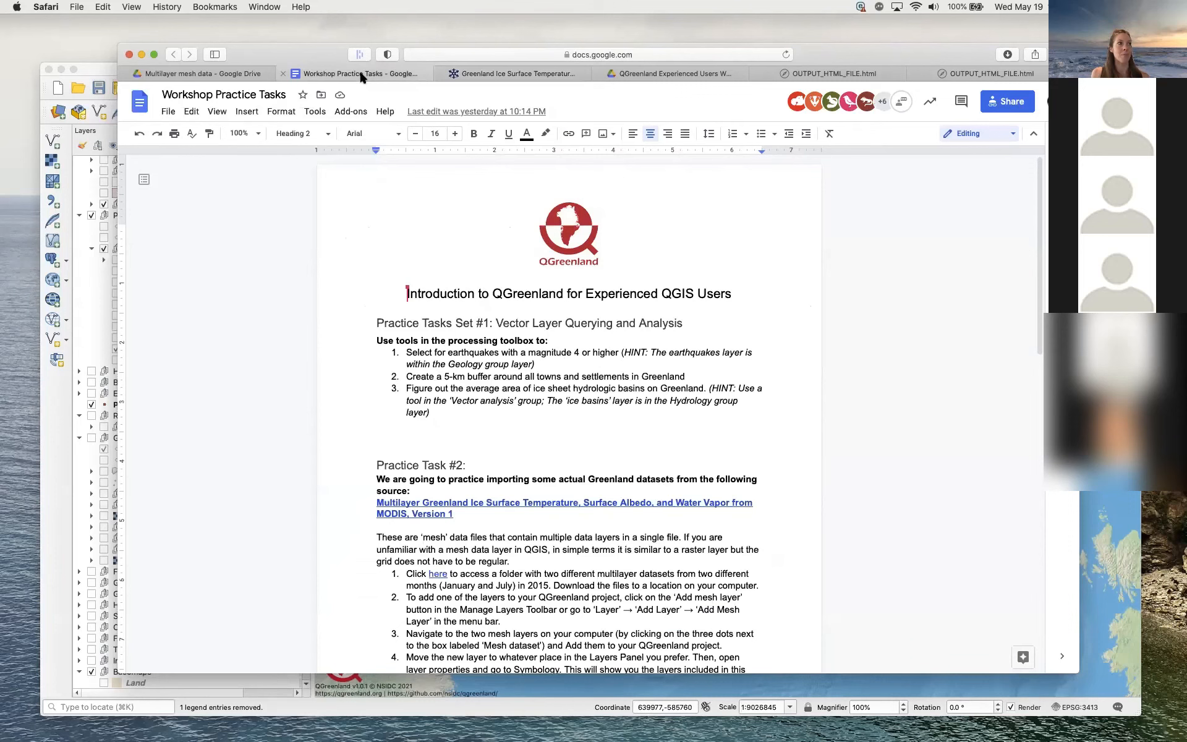
{"action": "scroll", "coordinate": [345, 412], "scroll_direction": "down", "scroll_amount": 5}
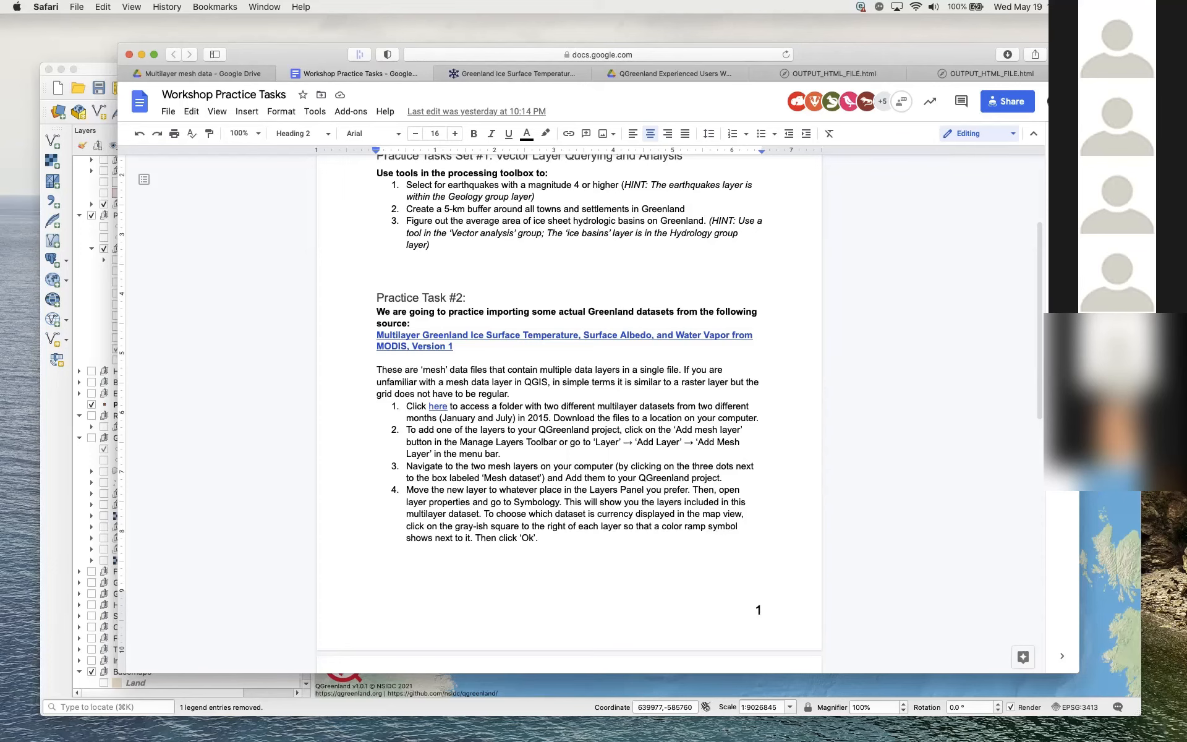
Switch to QGIS, collapse the Glaciology group and remove the Potential Data Collection Locations layer from the project.
{"action": "left_click", "coordinate": [75, 505]}
{"action": "left_click", "coordinate": [79, 438]}
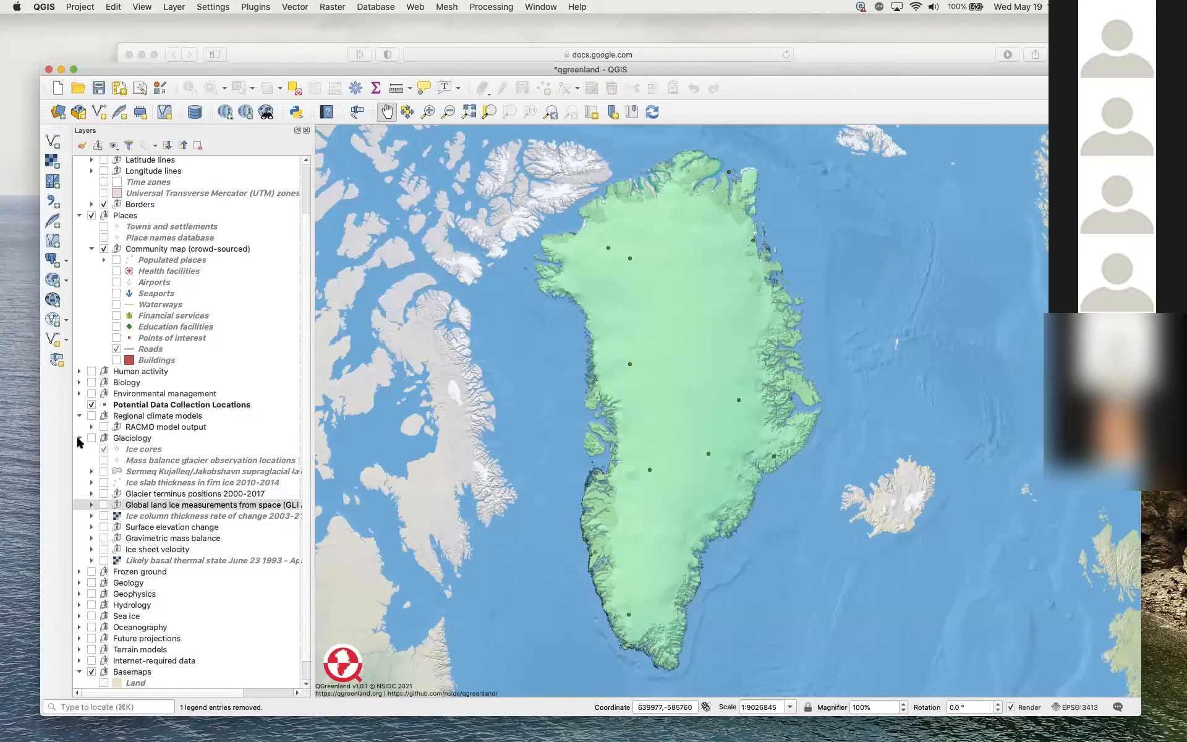
{"action": "right_click", "coordinate": [126, 406]}
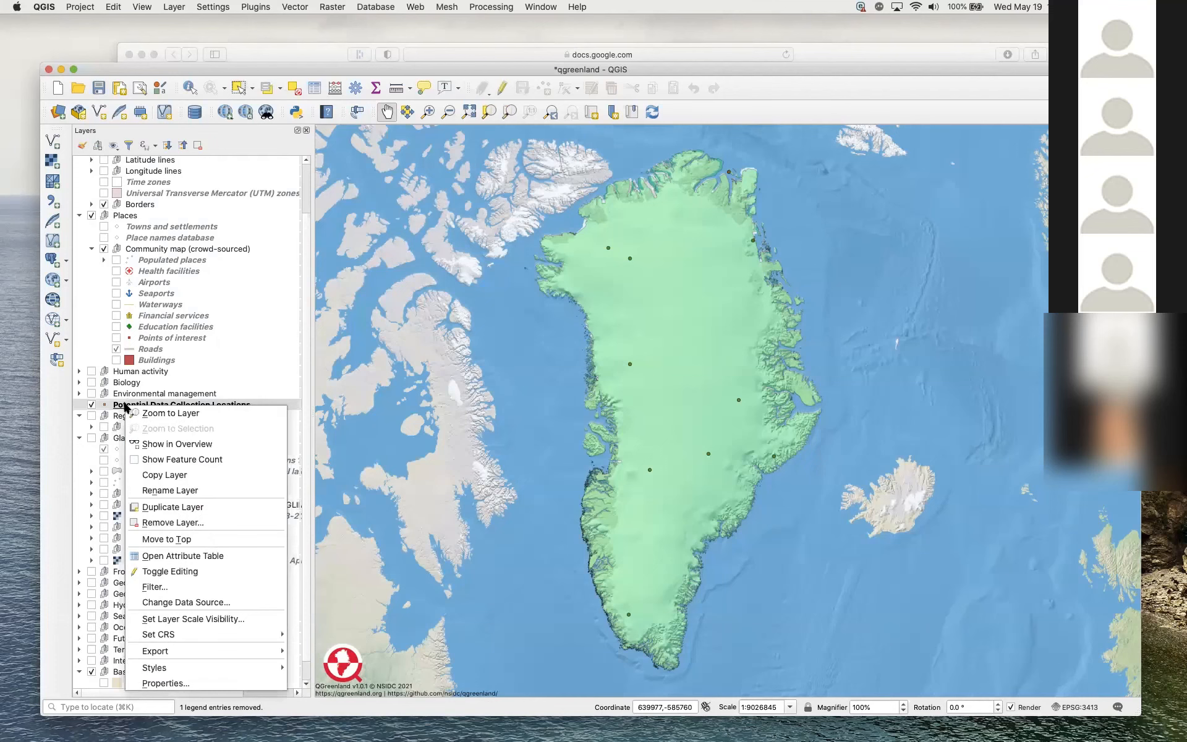
{"action": "left_click", "coordinate": [162, 523]}
{"action": "left_click", "coordinate": [628, 387]}
Collapse the Regional climate models, Places and Reference groups to tidy the layer list.
{"action": "left_click", "coordinate": [79, 405]}
{"action": "left_click", "coordinate": [79, 414]}
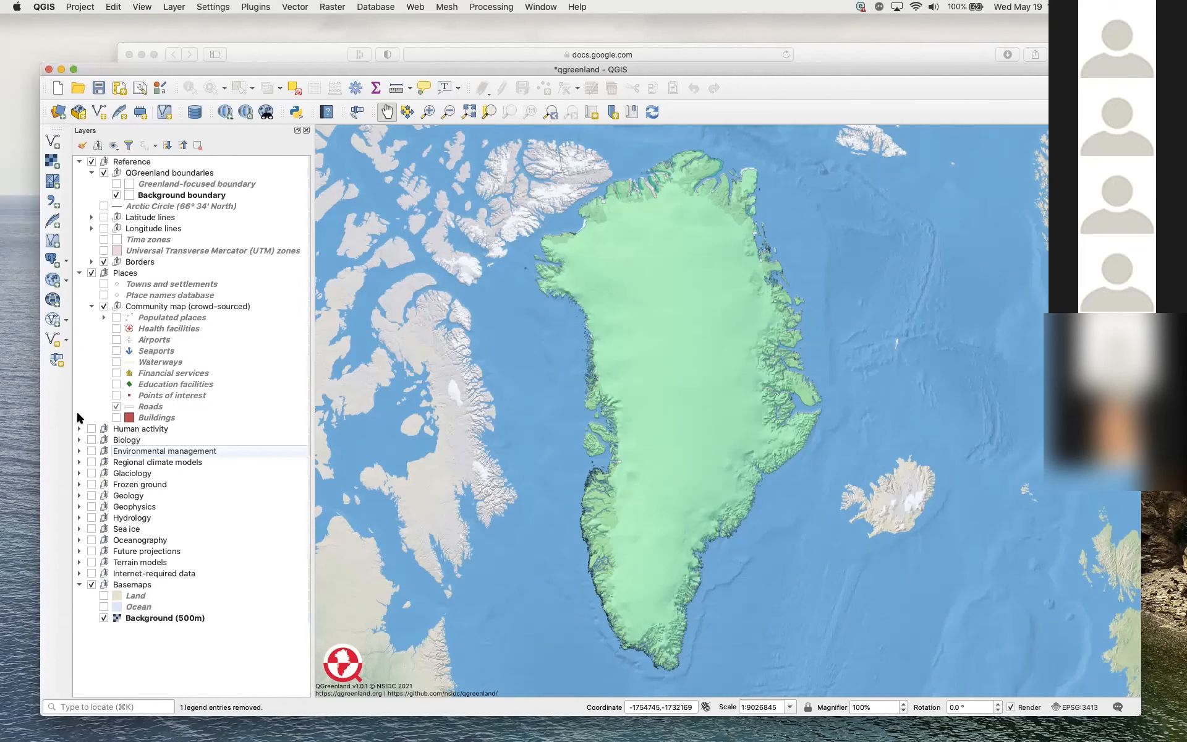
{"action": "left_click", "coordinate": [79, 273]}
{"action": "left_click", "coordinate": [79, 161]}
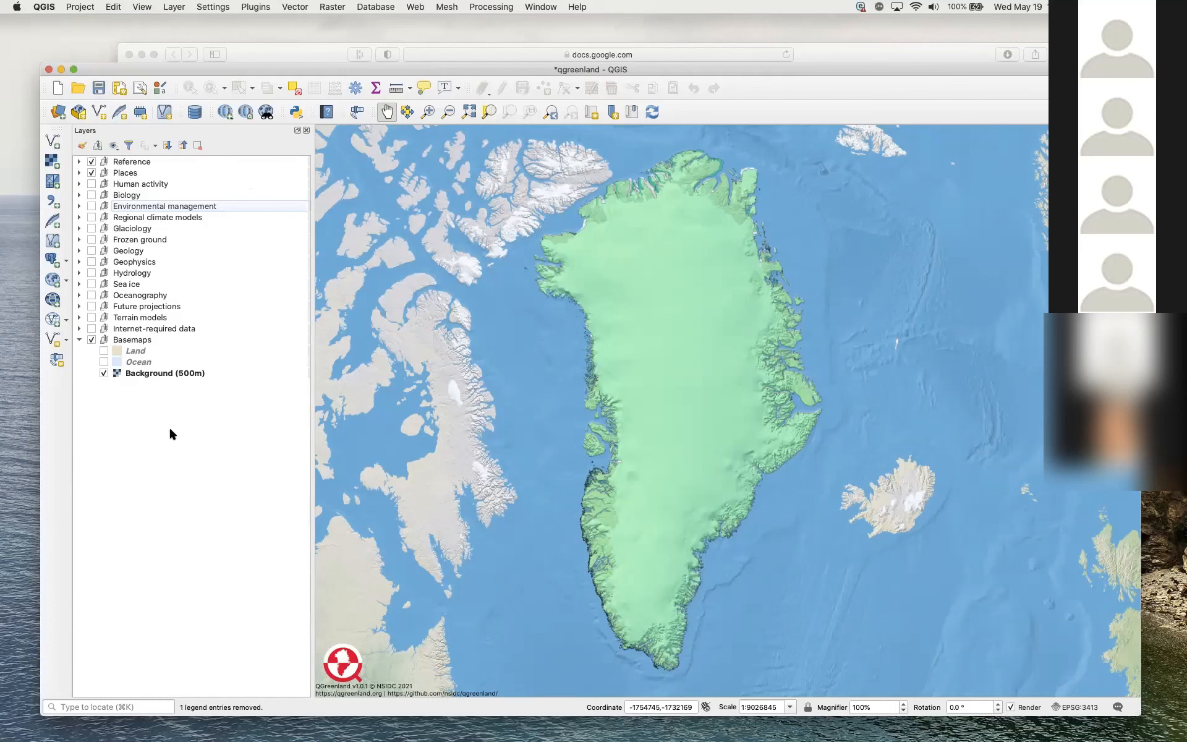
Add "MODGRNLD.201511.monthly.v01.1.nc" from the Intermediate Workshop folder to the project as a mesh layer.
{"action": "left_click", "coordinate": [53, 182]}
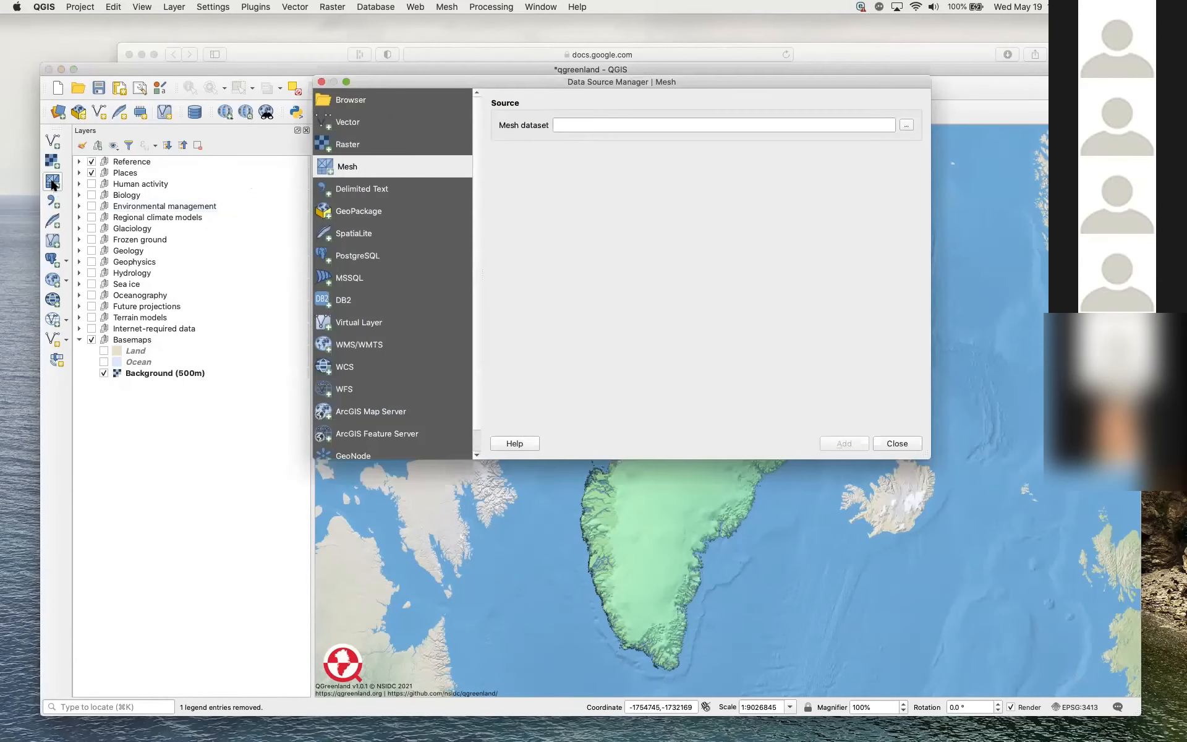
{"action": "left_click", "coordinate": [905, 126]}
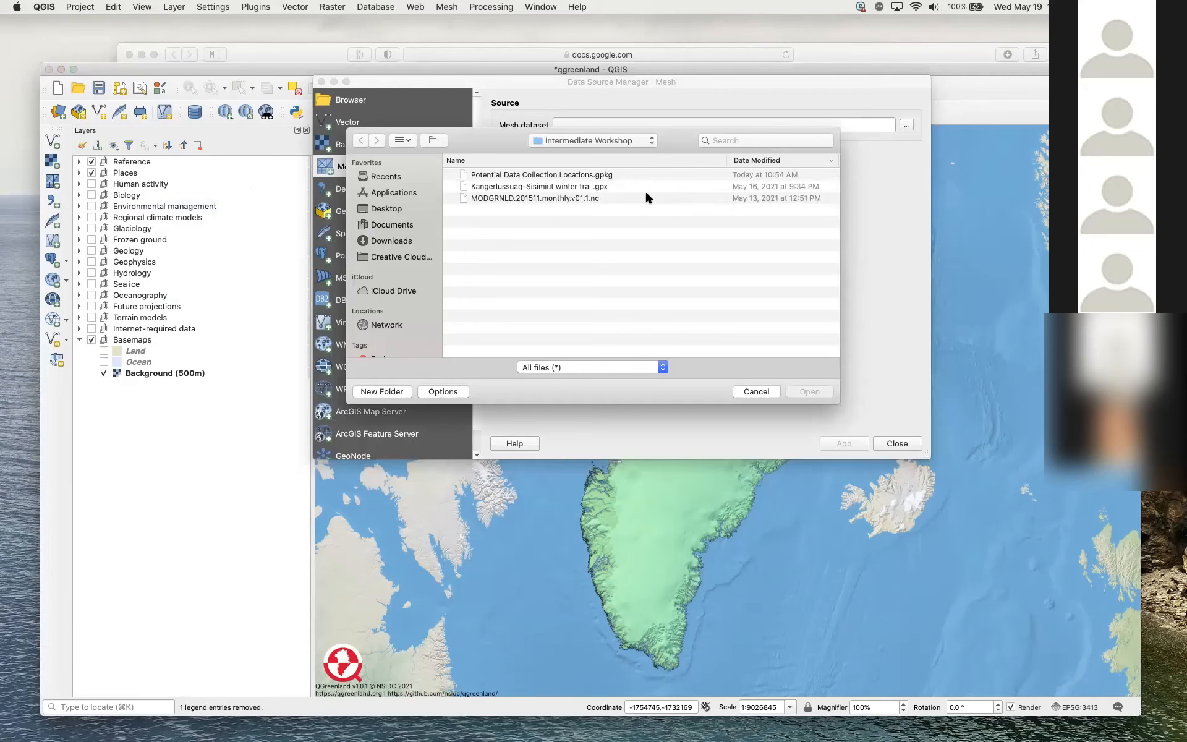
{"action": "left_click", "coordinate": [572, 198]}
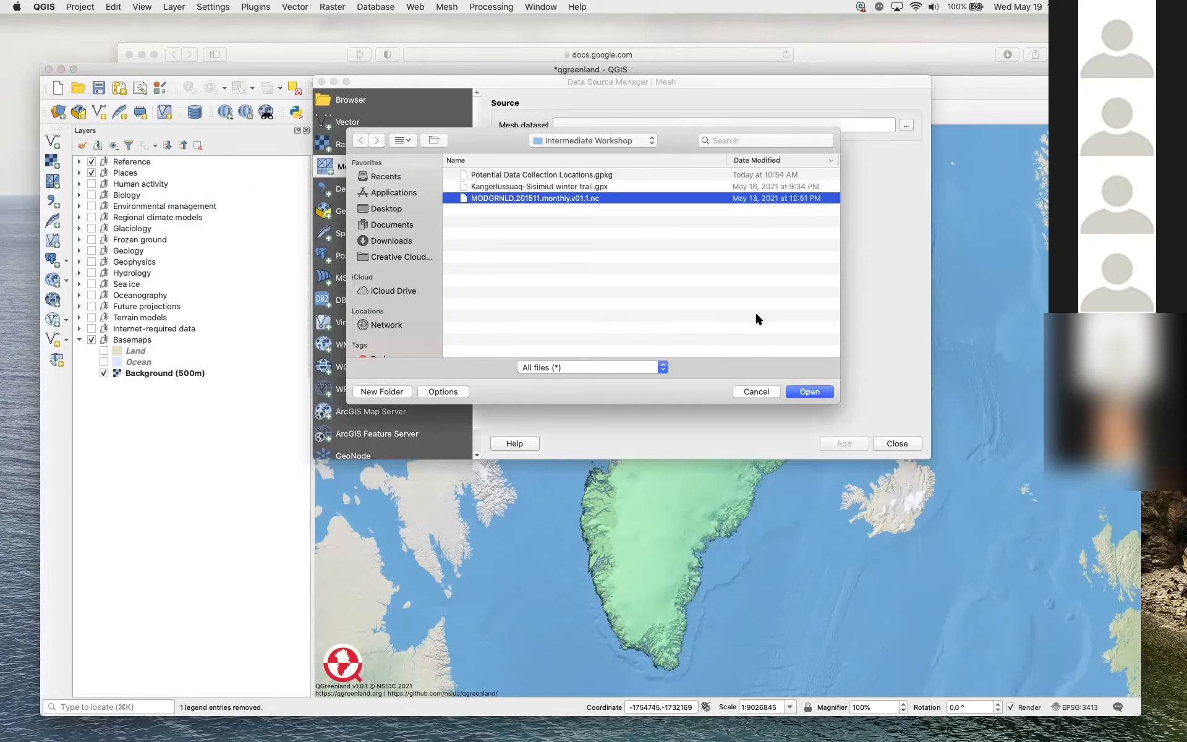
{"action": "left_click", "coordinate": [810, 392]}
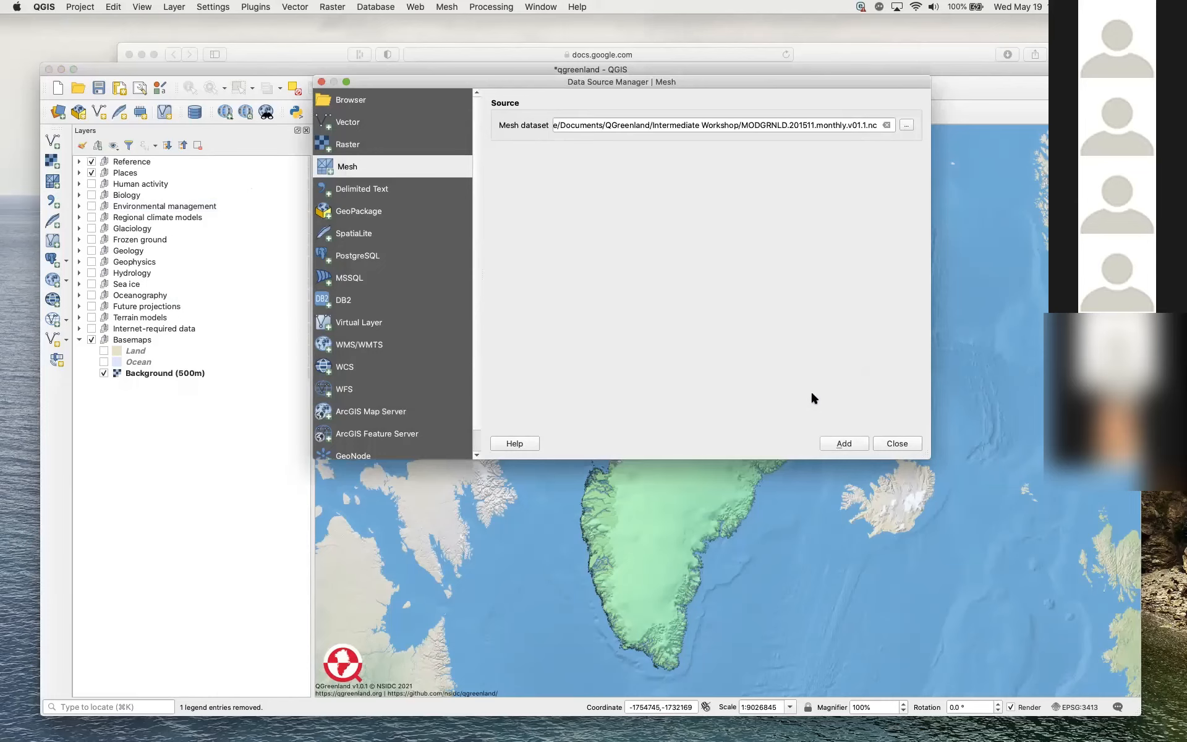
{"action": "left_click", "coordinate": [836, 445]}
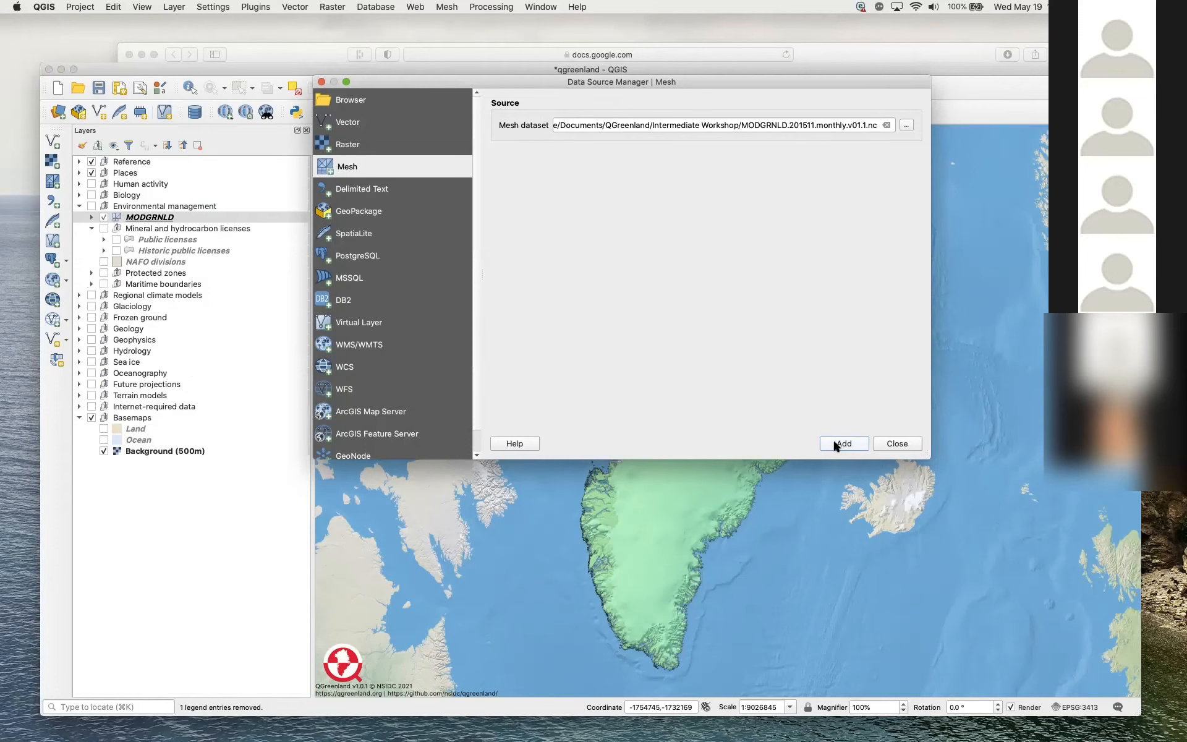
{"action": "left_click", "coordinate": [896, 443]}
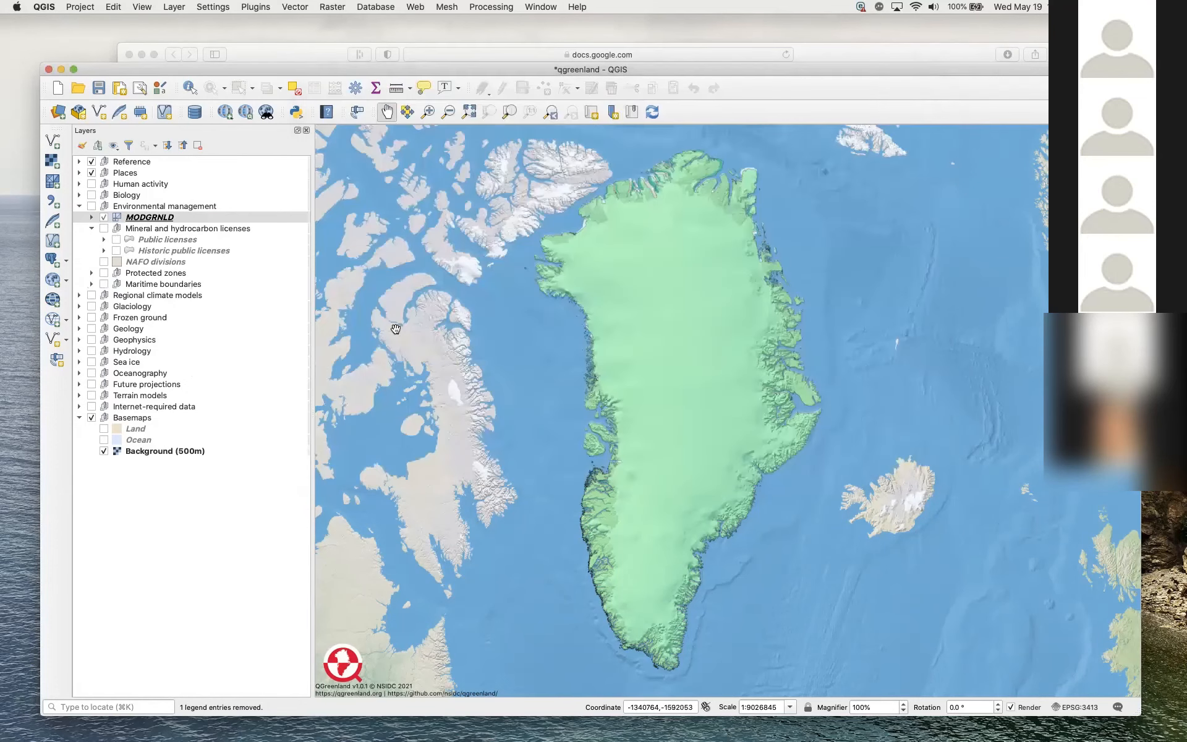
Move the MODGRNLD mesh layer out of the Environmental management group and briefly check its legend.
{"action": "right_click", "coordinate": [159, 218]}
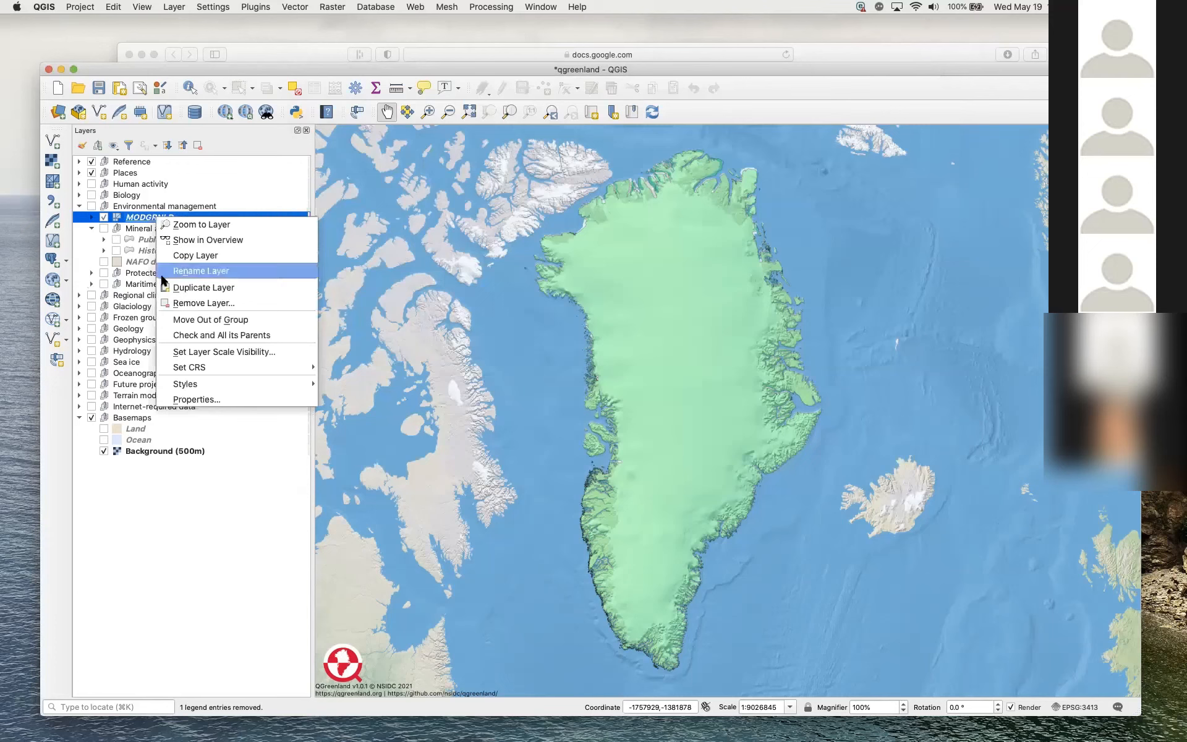
{"action": "left_click", "coordinate": [173, 319]}
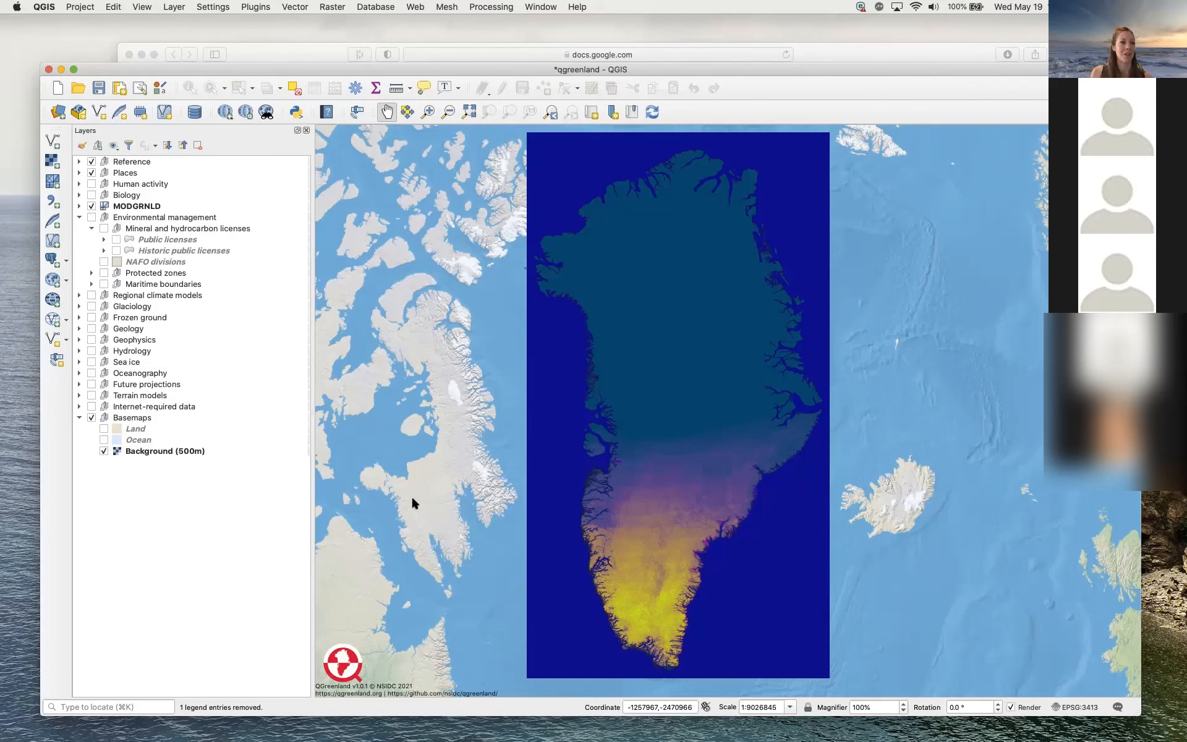
{"action": "left_click", "coordinate": [79, 207]}
{"action": "left_click", "coordinate": [79, 207]}
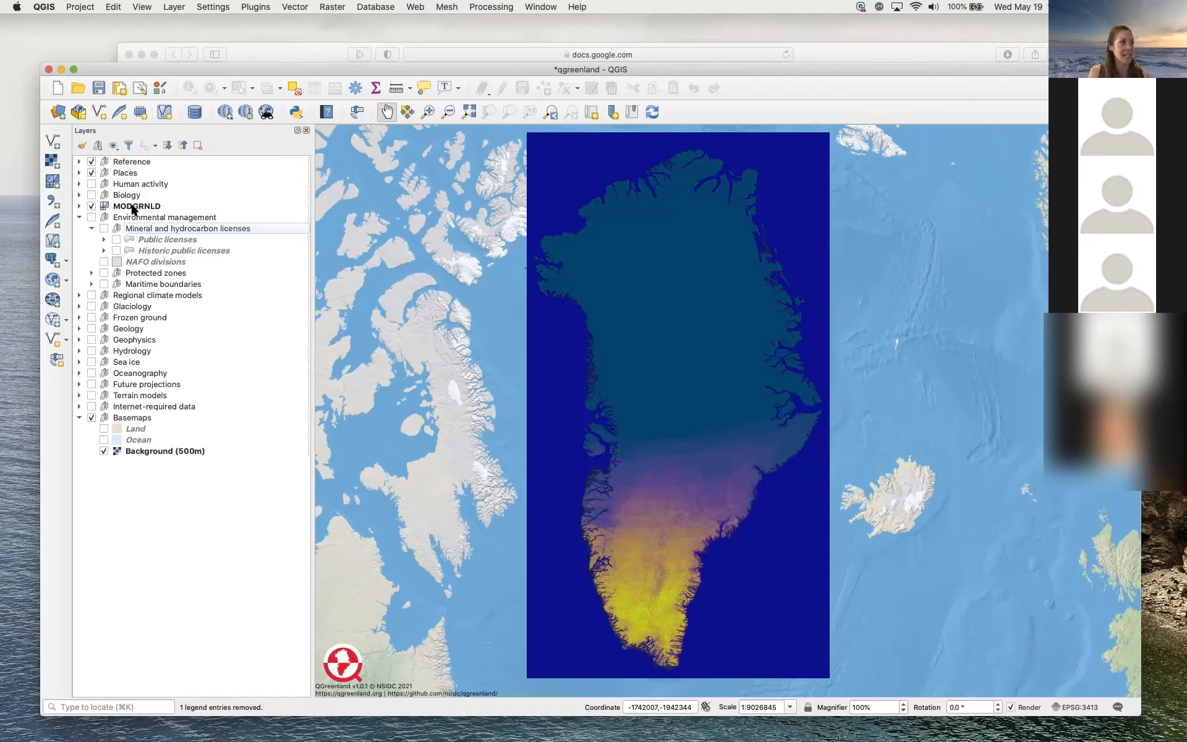
Open the MODGRNLD layer's symbology properties and place the dialog so that it does not cover the mesh on the map.
{"action": "mouse_move", "coordinate": [132, 210]}
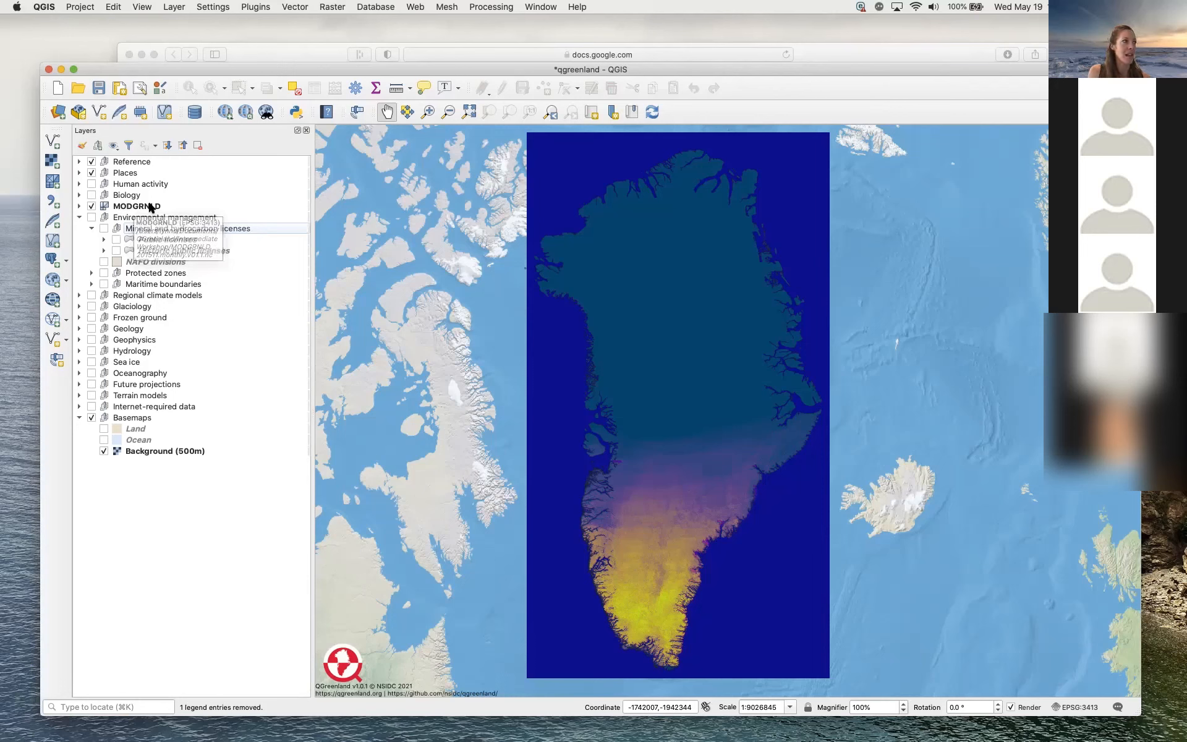
{"action": "right_click", "coordinate": [150, 207]}
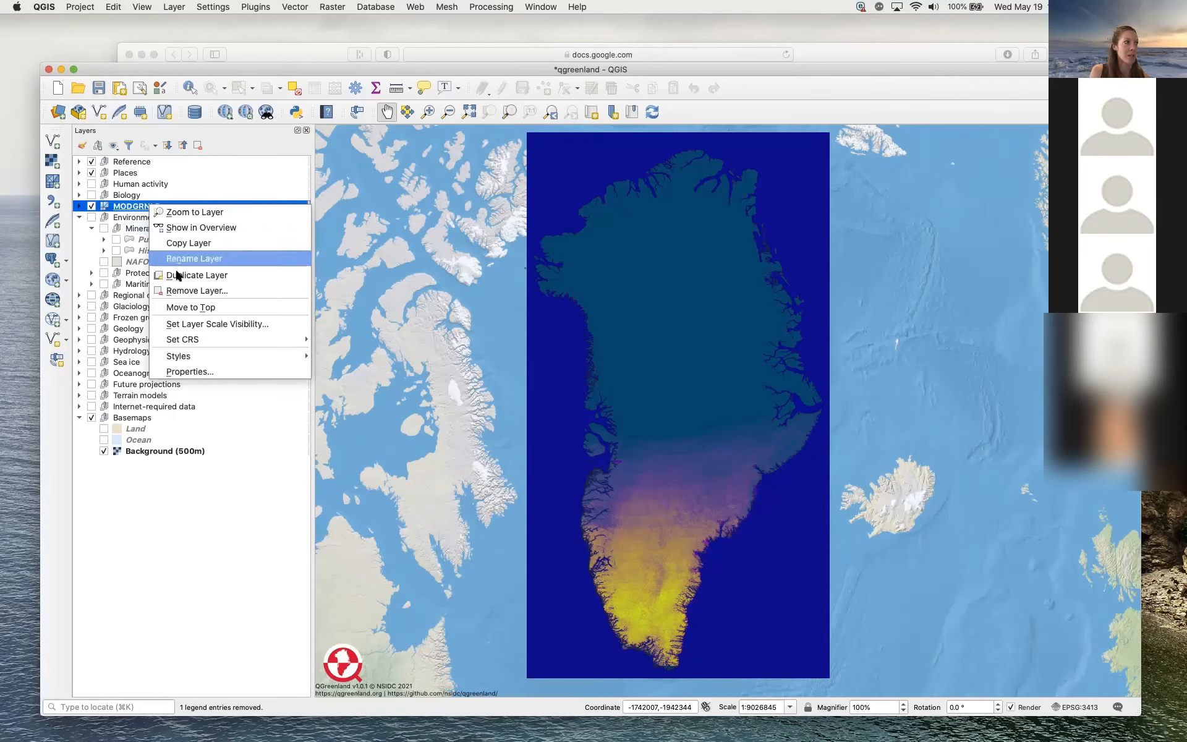
{"action": "left_click", "coordinate": [190, 371]}
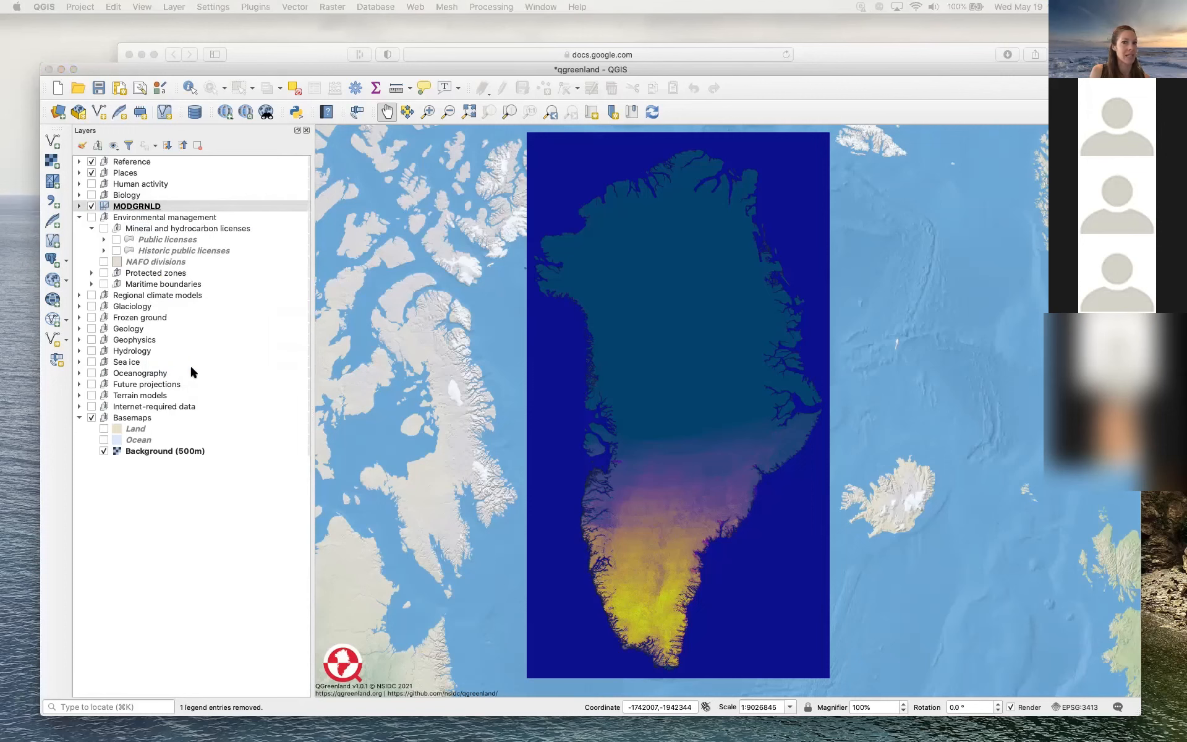
{"action": "left_click_drag", "start_coordinate": [348, 93], "coordinate": [106, 72]}
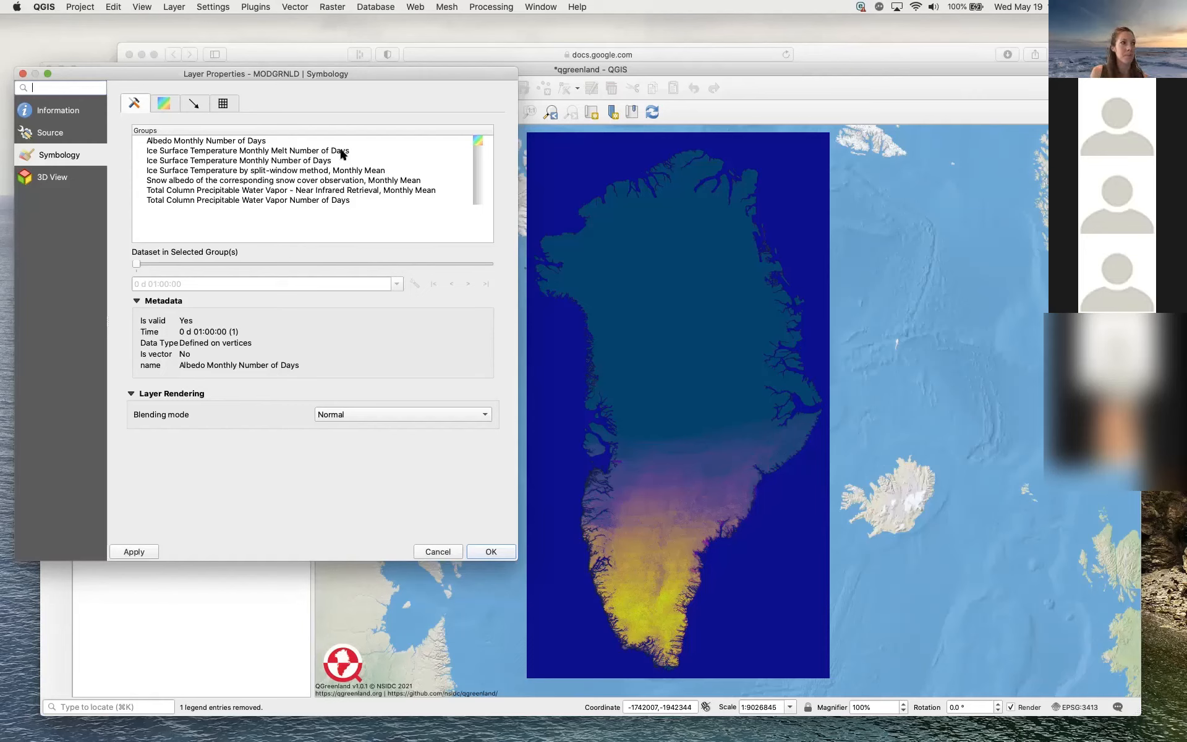
Try several of the mesh layer's dataset groups and apply Ice Surface Temperature Monthly Melt Number of Days as the displayed one.
{"action": "left_click", "coordinate": [476, 150]}
{"action": "left_click", "coordinate": [477, 159]}
{"action": "left_click", "coordinate": [477, 151]}
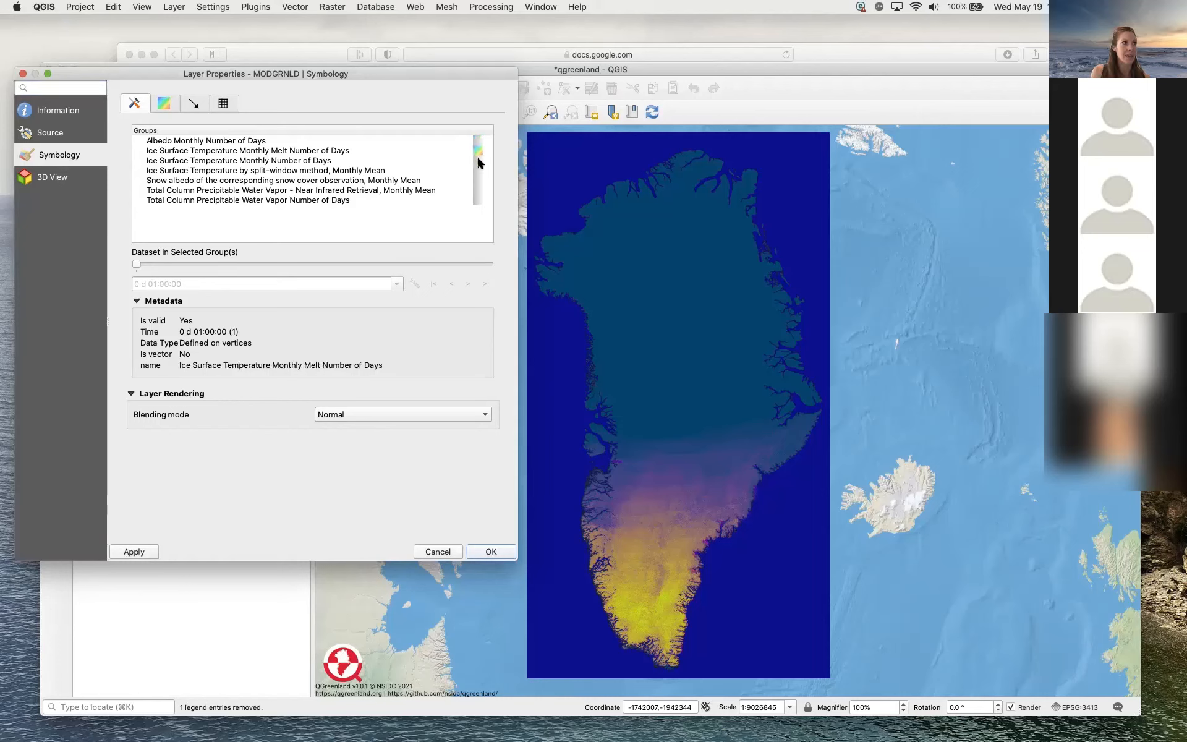
{"action": "left_click", "coordinate": [476, 170]}
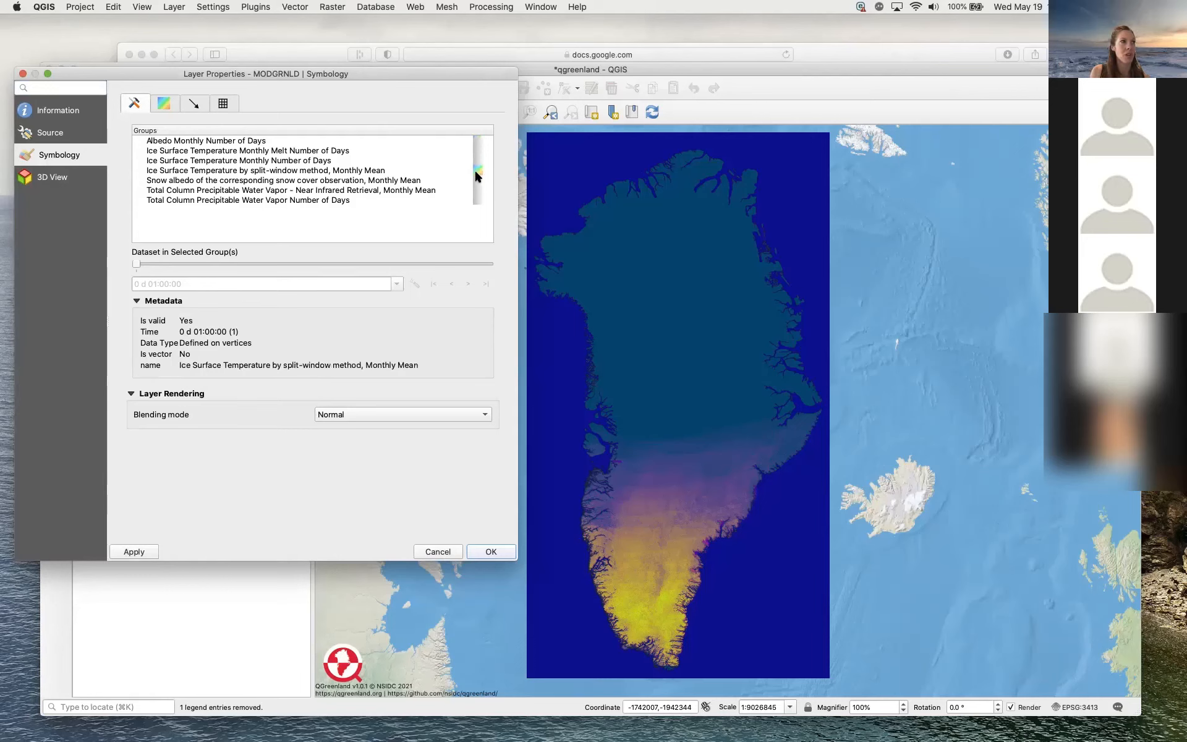
{"action": "left_click", "coordinate": [475, 180]}
{"action": "left_click", "coordinate": [476, 190]}
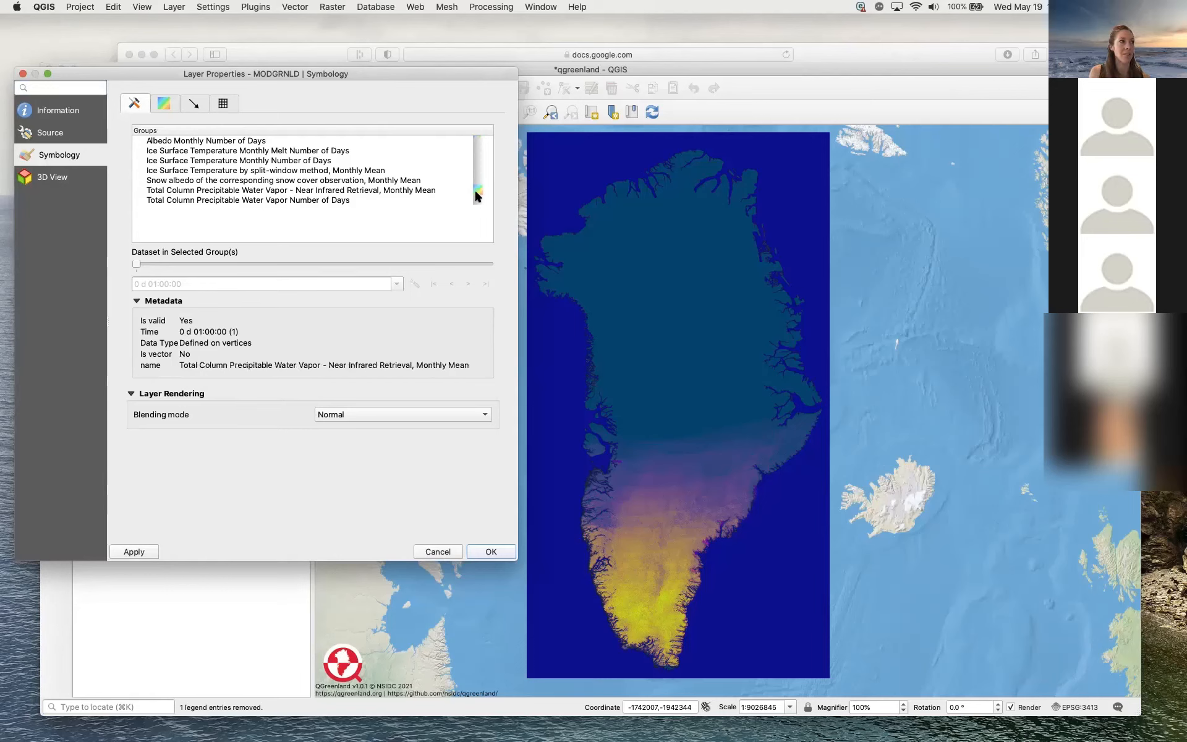
{"action": "left_click", "coordinate": [476, 152]}
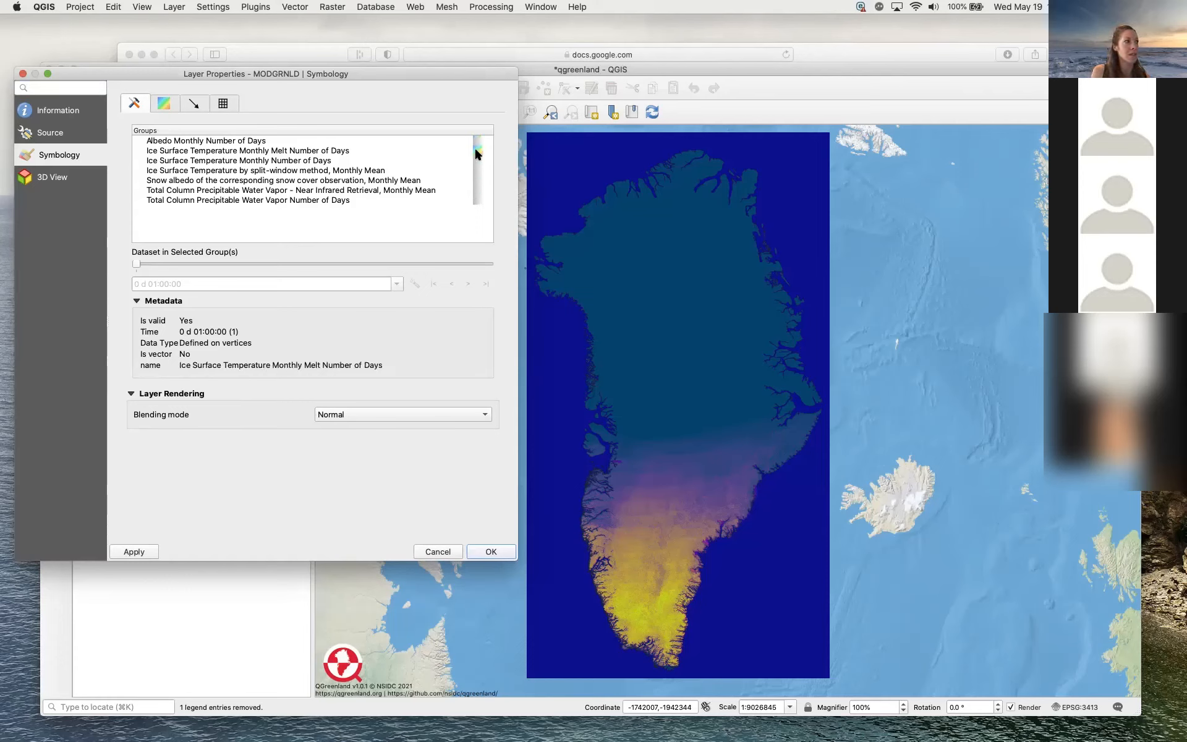
{"action": "left_click", "coordinate": [491, 551]}
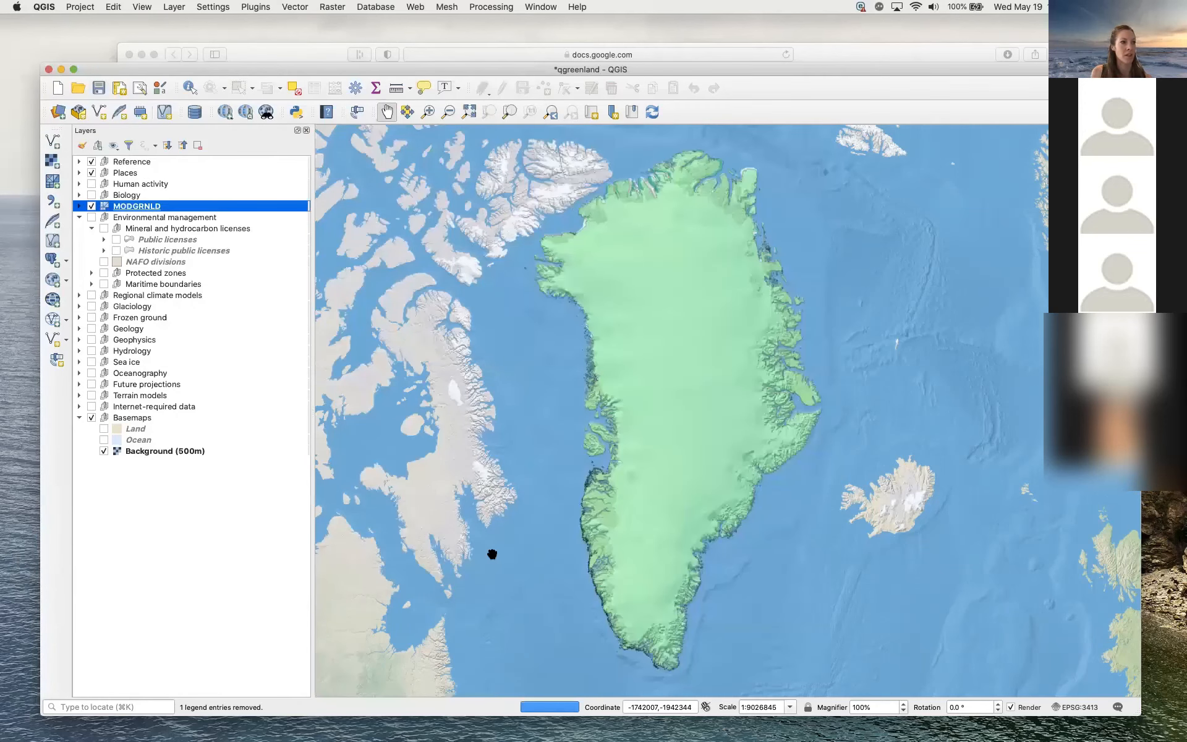